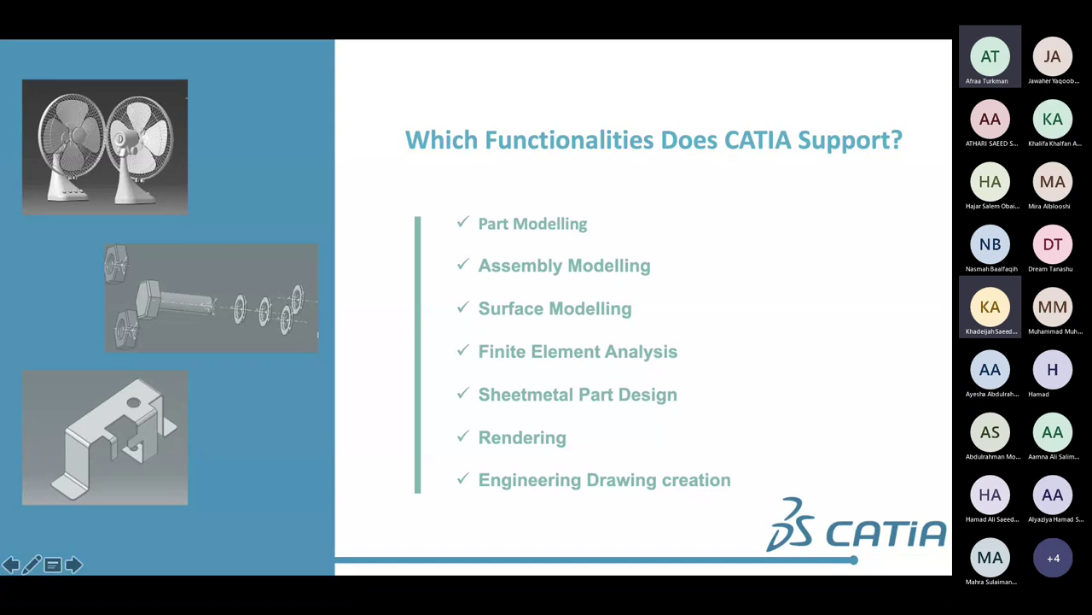
Advance the slideshow to the CATIA file extension slide
key("Right")
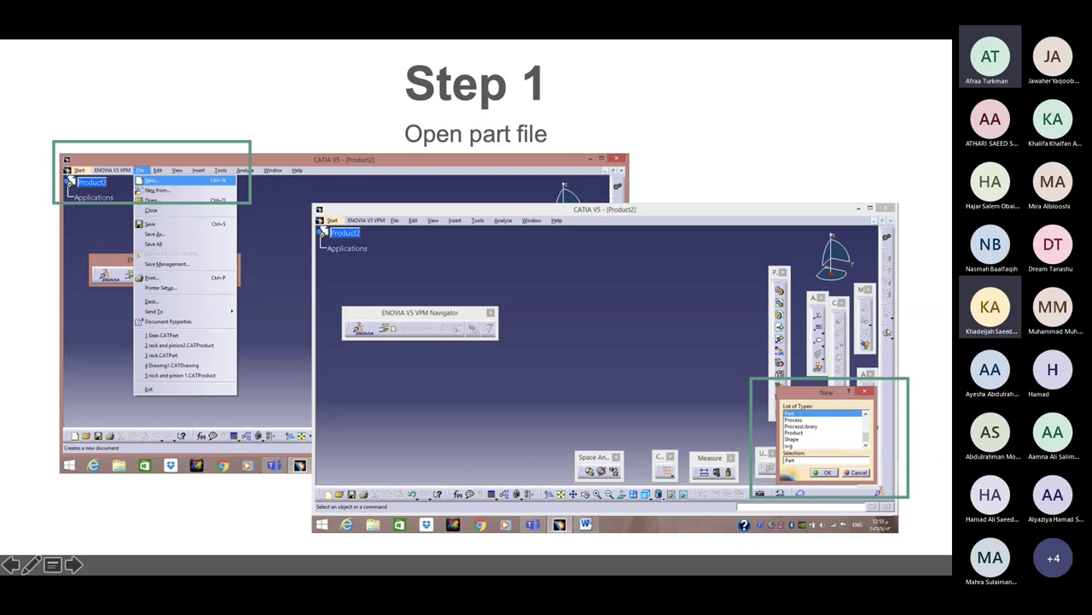
Step through the reference-plane, sketching and circle slides to reveal the Step 5 3D pad
key("Right")
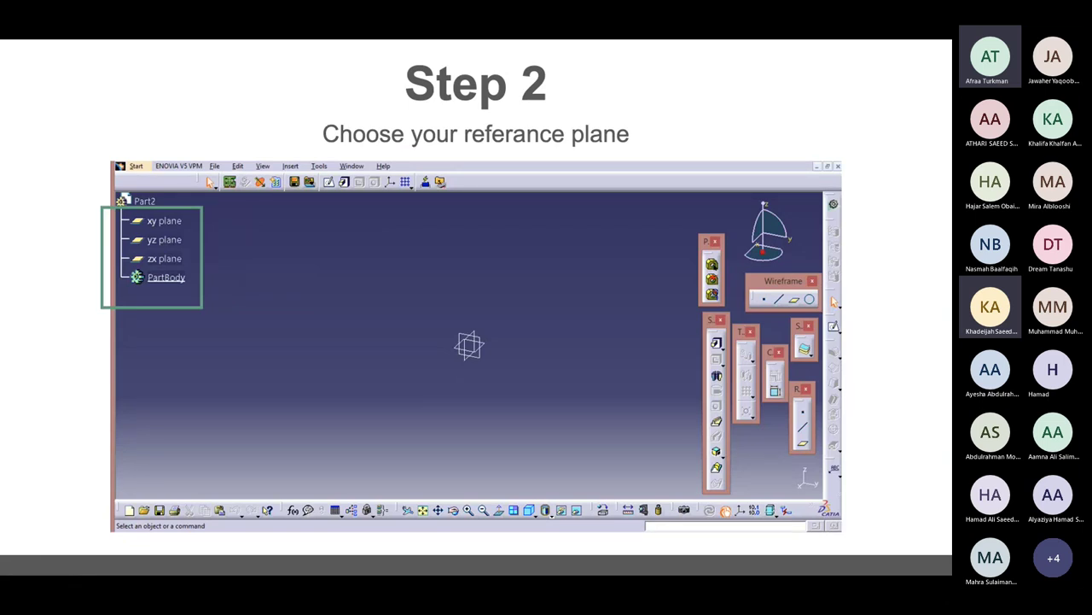
key("Right")
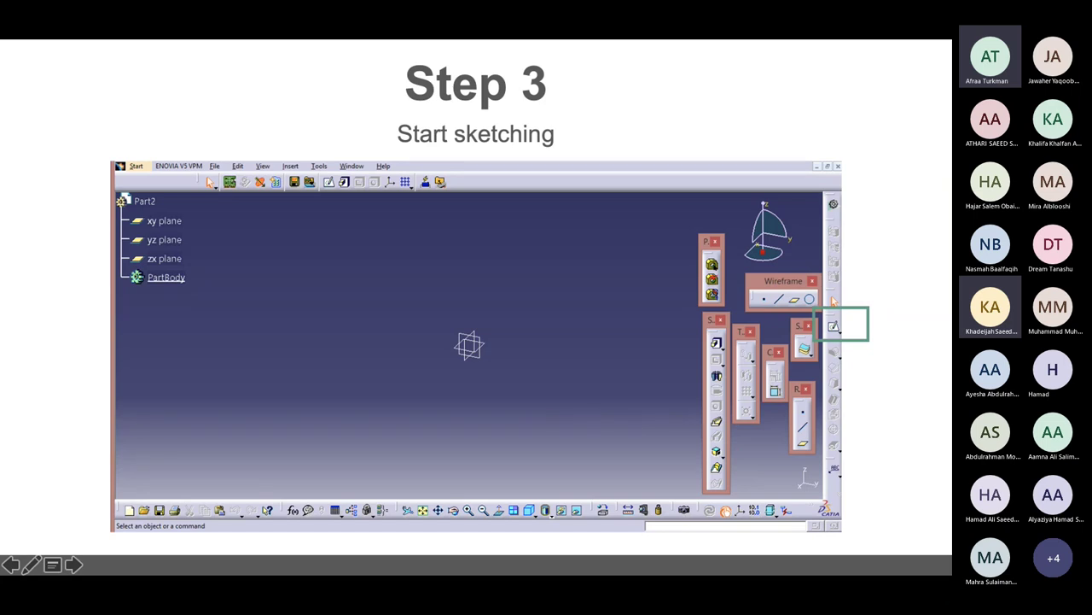
key("Right")
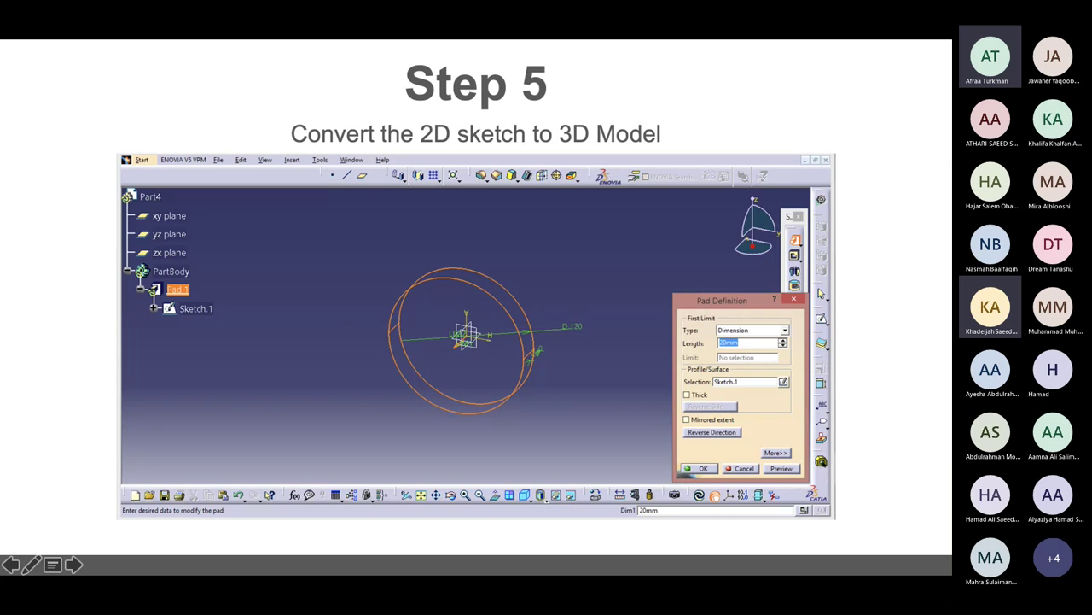
key("Right")
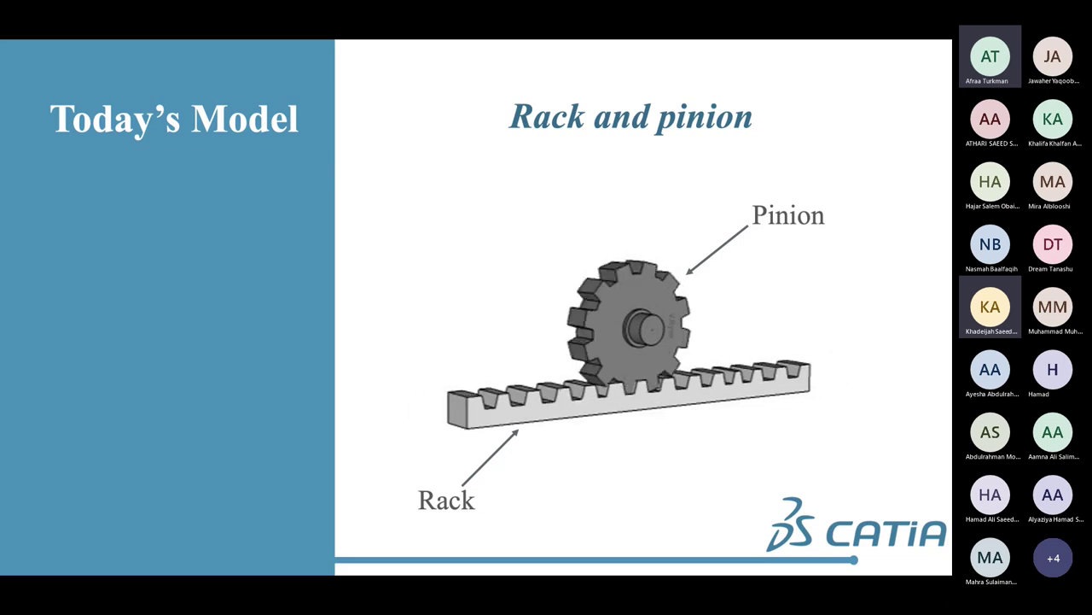
Advance past the Rack and pinion diagram to the Pinion specification slide
key("Right")
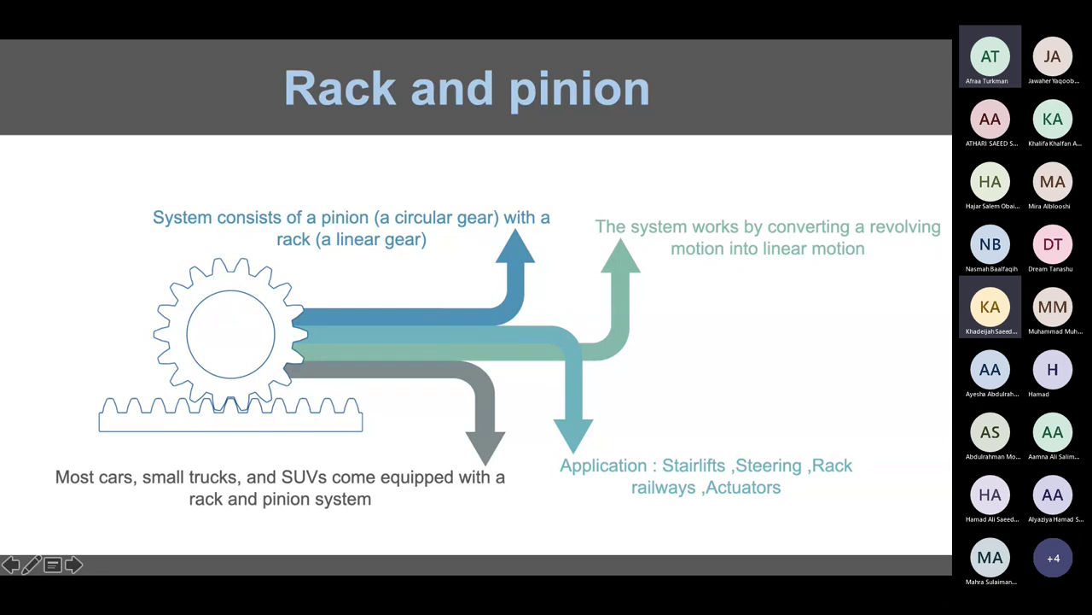
key("Right")
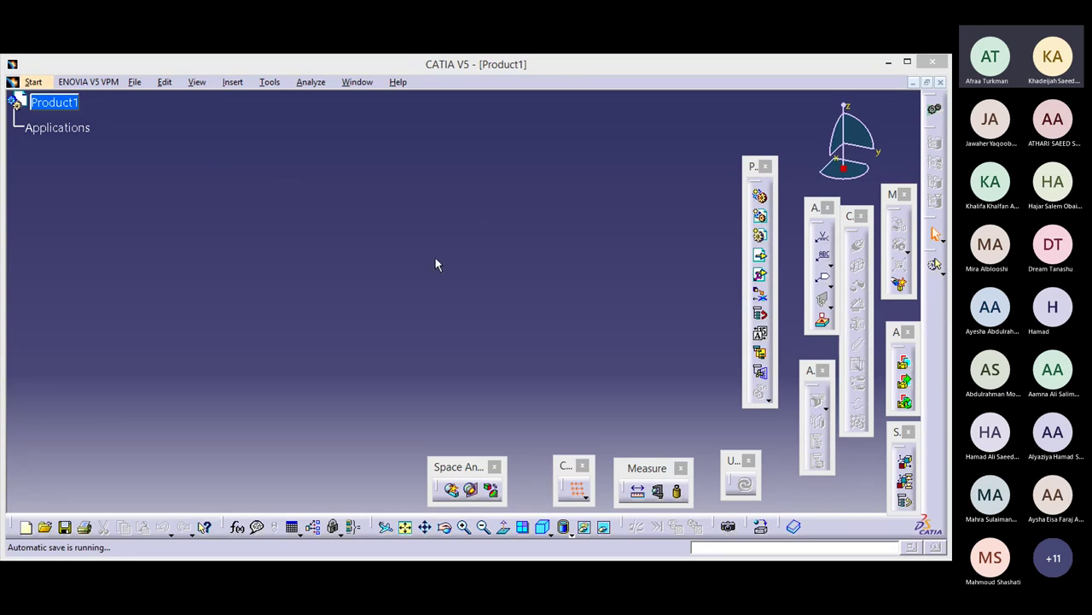
Open the File menu in the CATIA V5 window
left_click(134, 82)
Create a new Part document, Part1, and select its yz plane
left_click(147, 99)
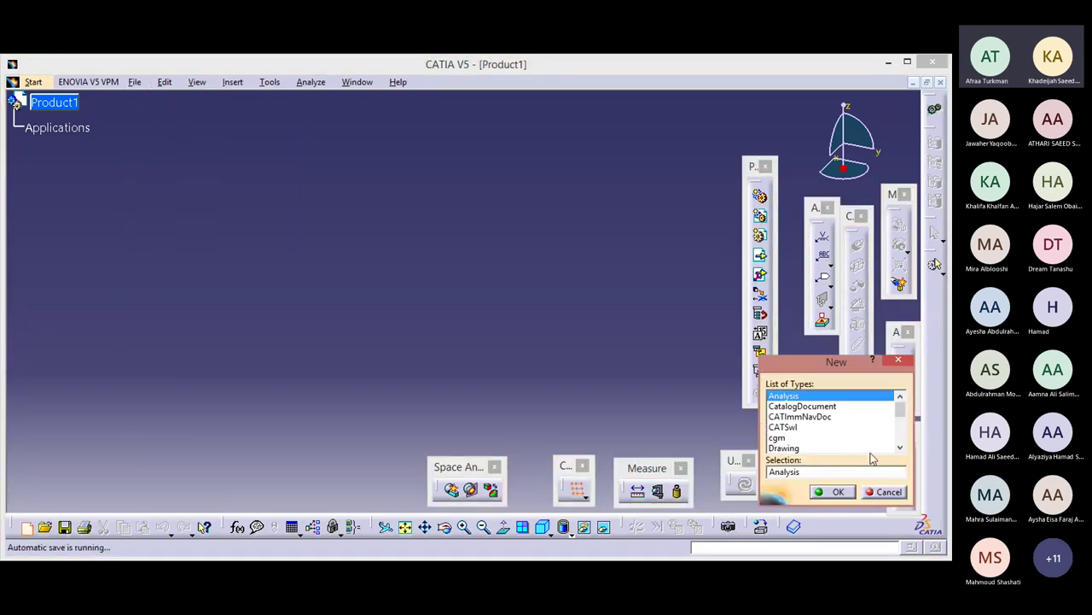
left_click_drag(900, 411, 900, 433)
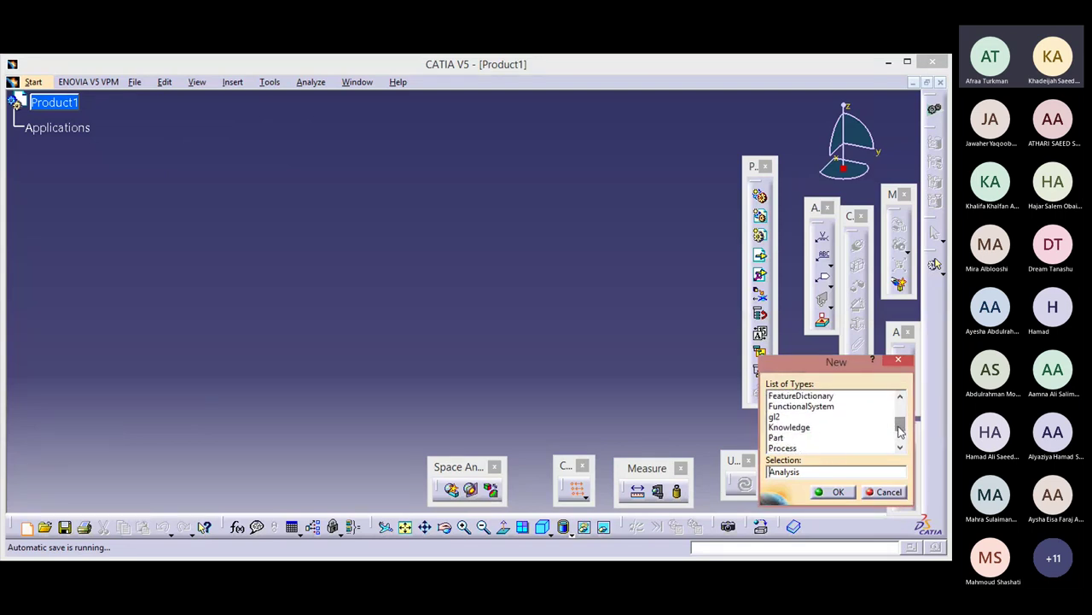
left_click(824, 441)
left_click(835, 492)
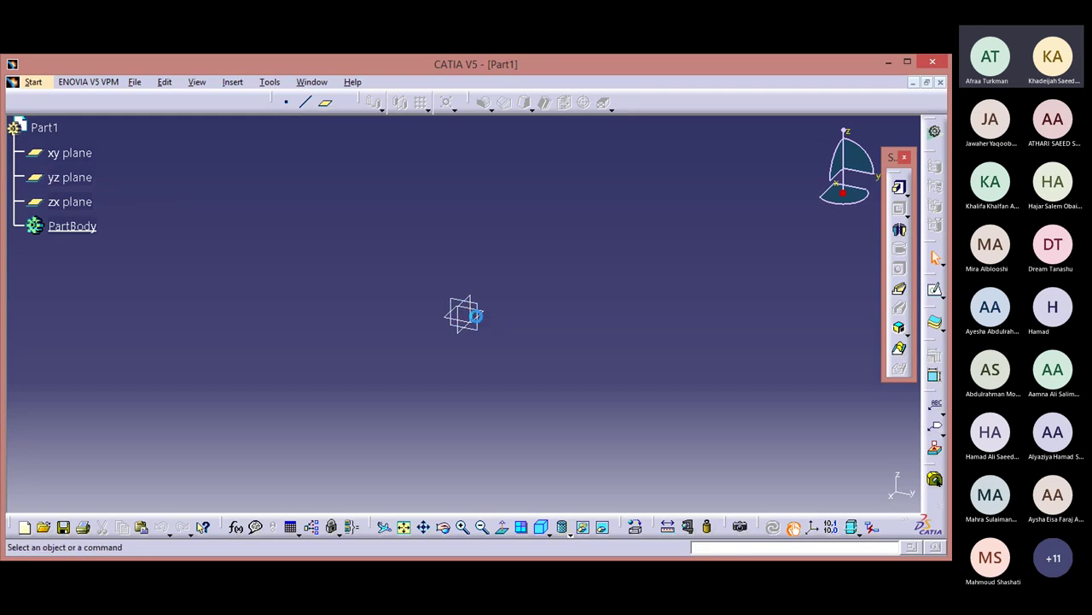
left_click(483, 321)
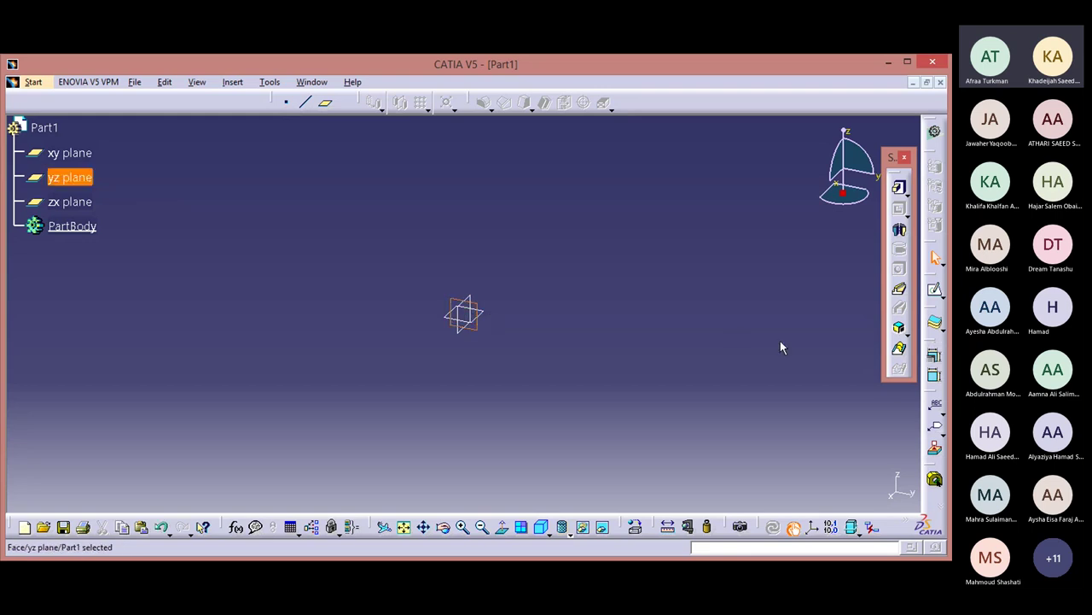
Sketch a circle at the origin on the yz plane, constrain its diameter to 120, and exit
left_click(936, 293)
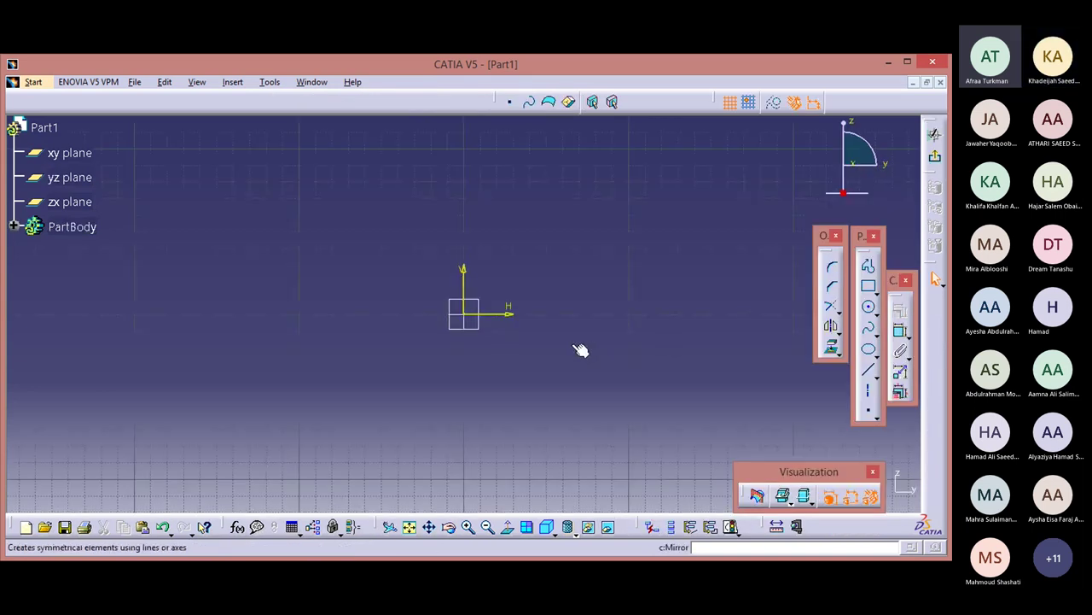
left_click(870, 309)
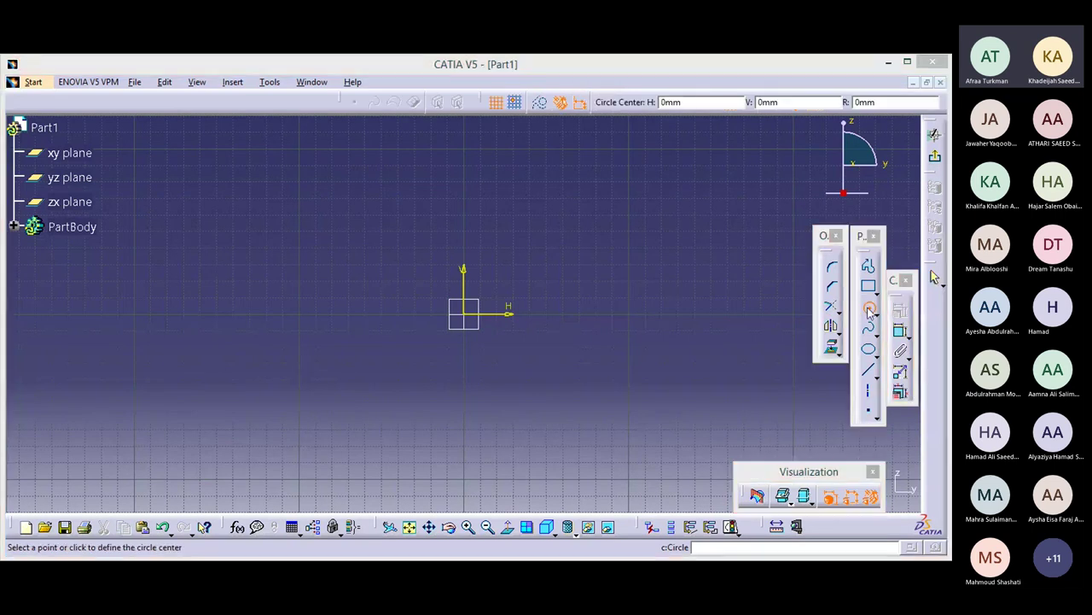
left_click(470, 317)
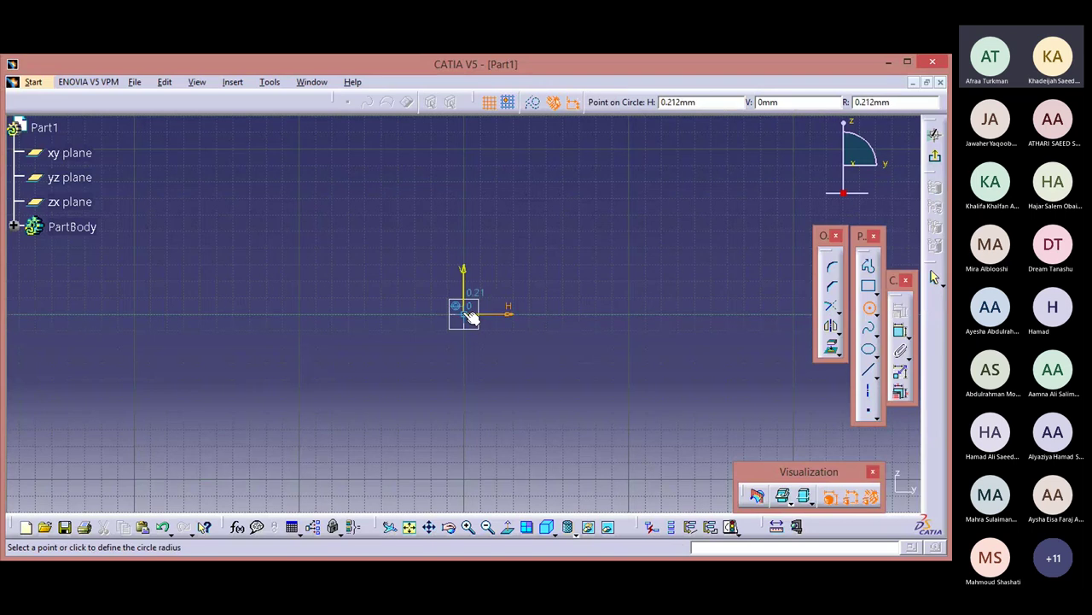
left_click(567, 271)
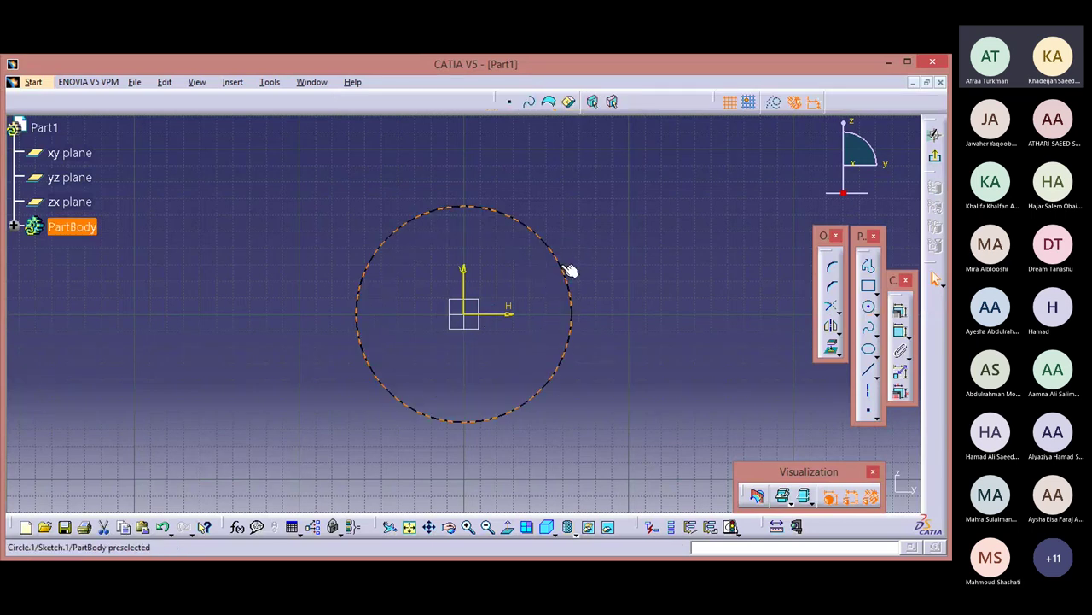
left_click(900, 335)
left_click(605, 285)
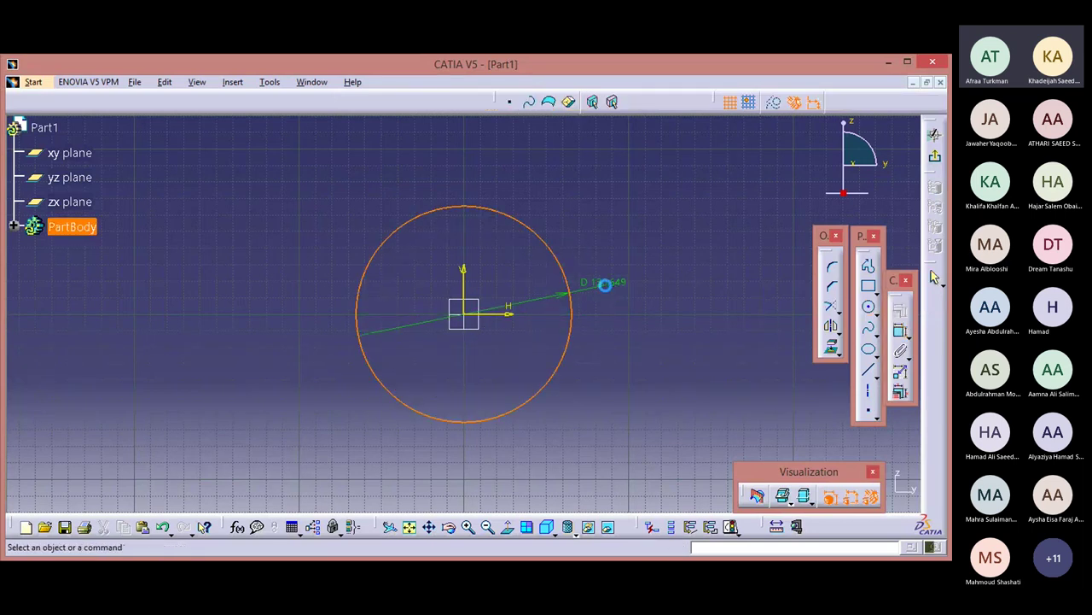
double_click(605, 285)
type("120")
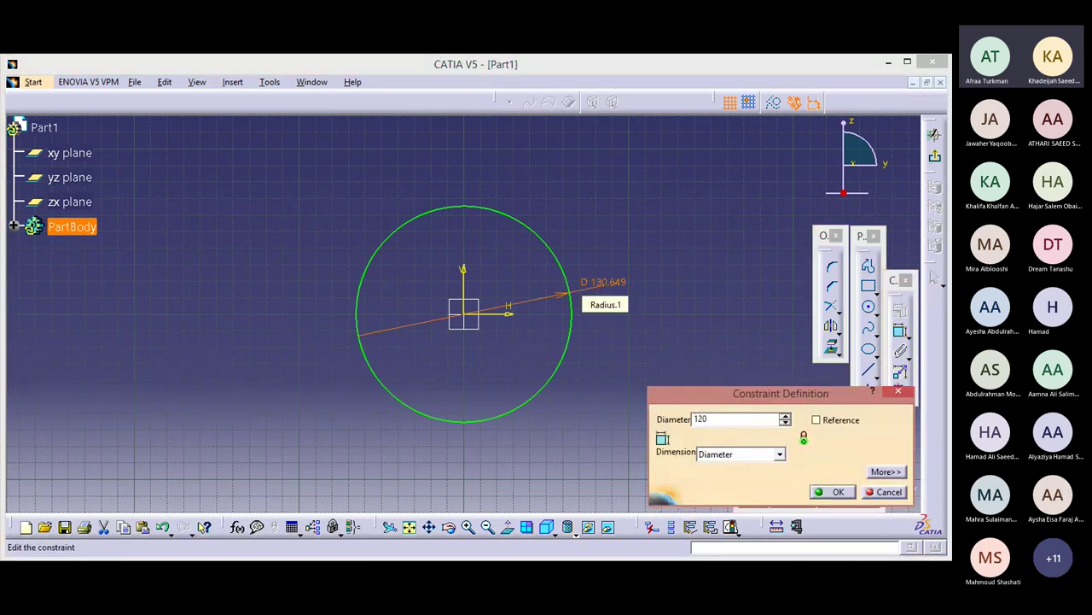
key("Return")
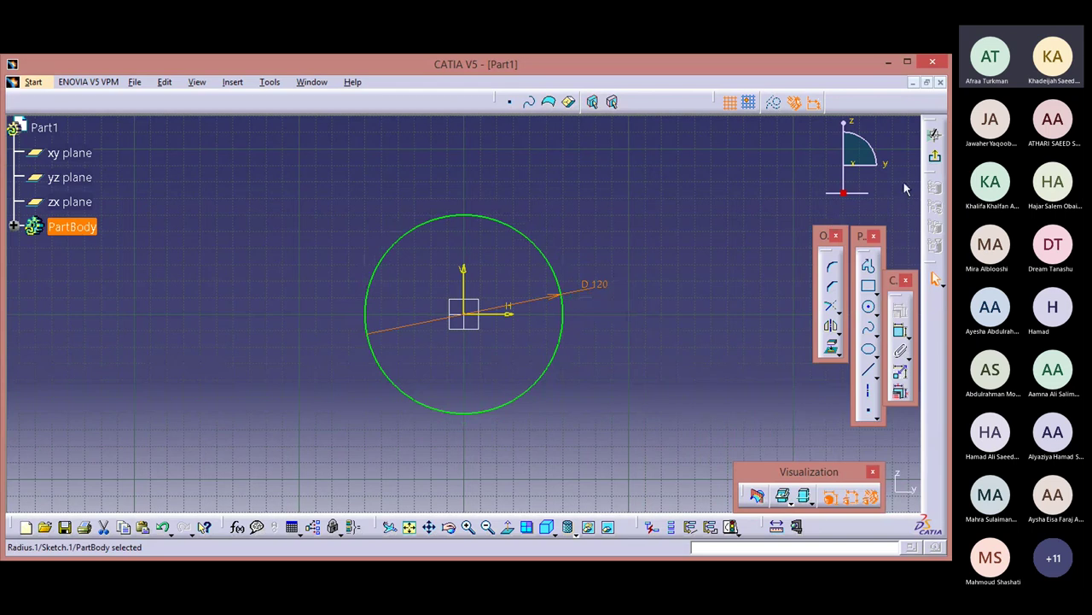
left_click(935, 279)
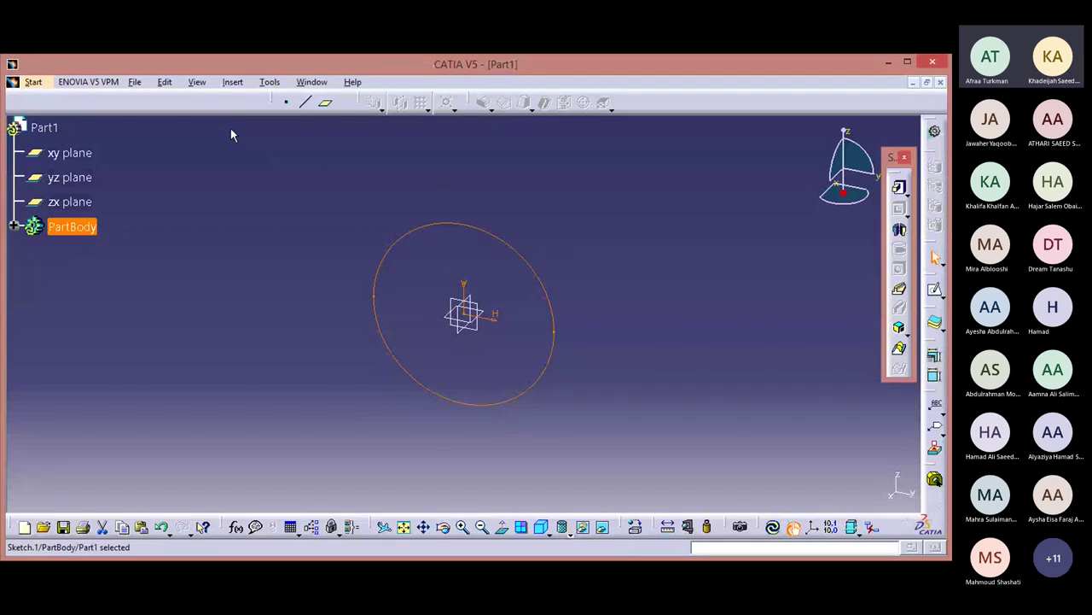
Reset all toolbar contents and positions in the Customize dialog
left_click(269, 86)
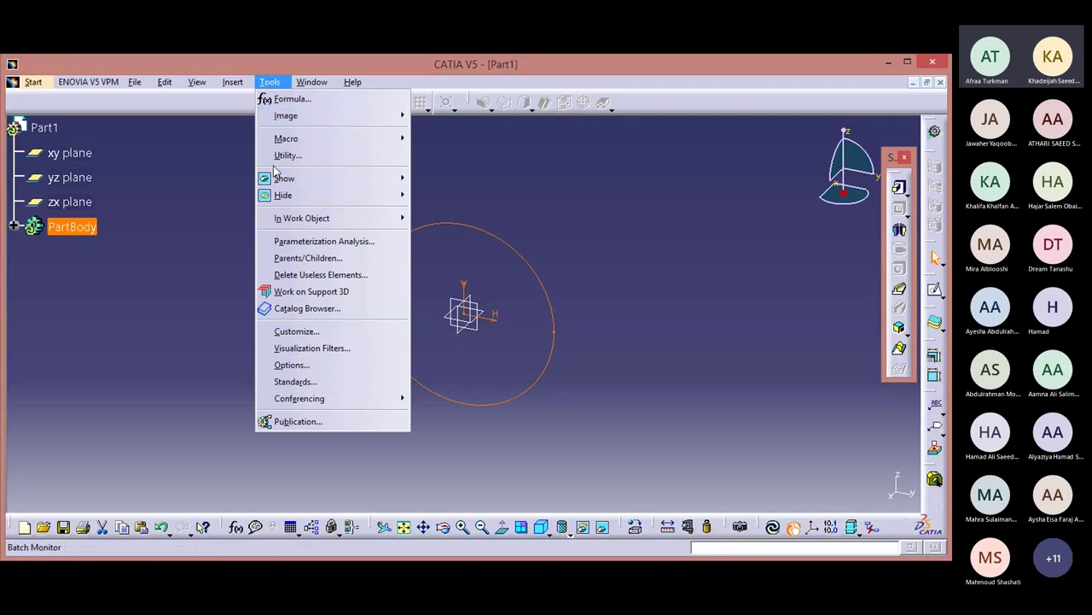
left_click(304, 331)
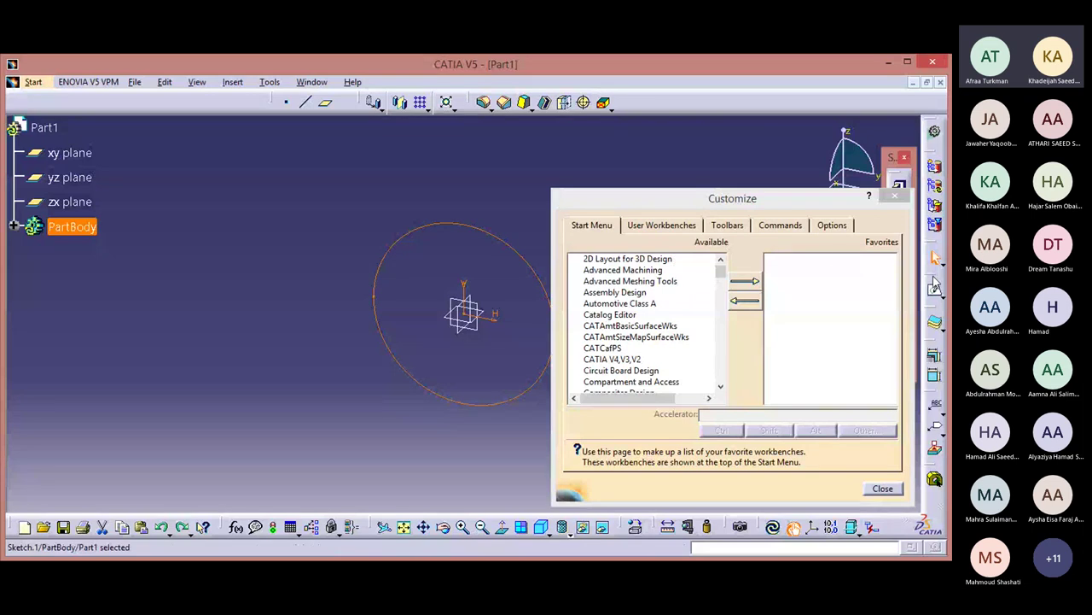
left_click(727, 225)
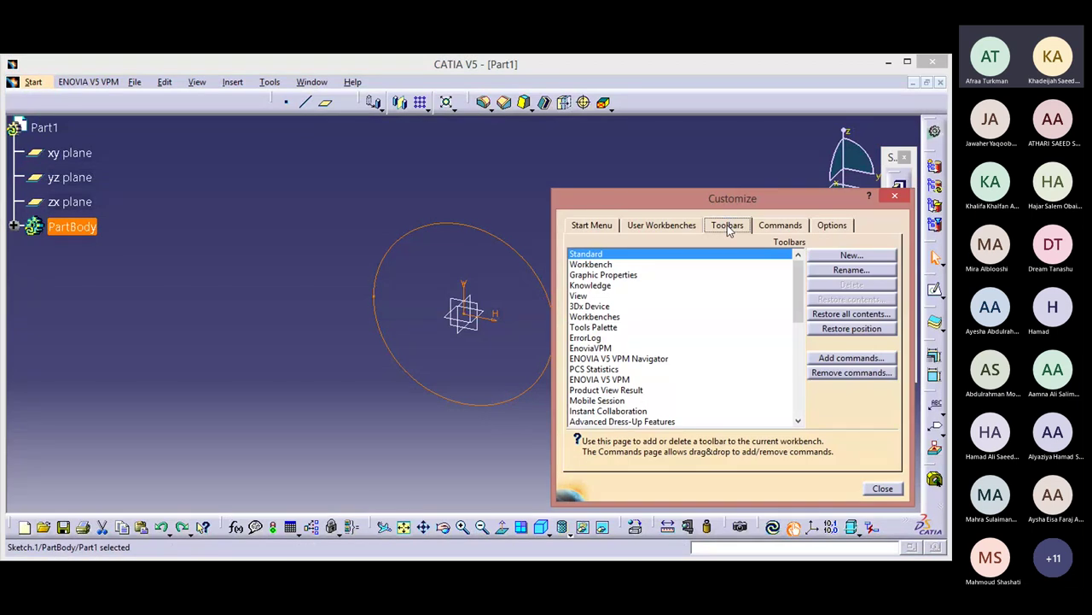
left_click(826, 316)
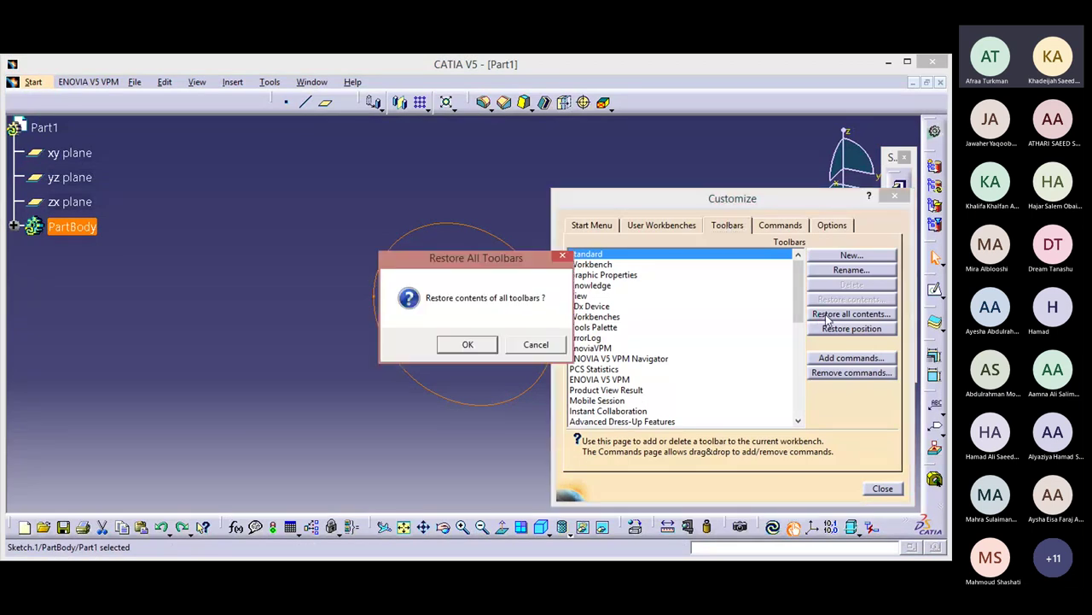
left_click(465, 348)
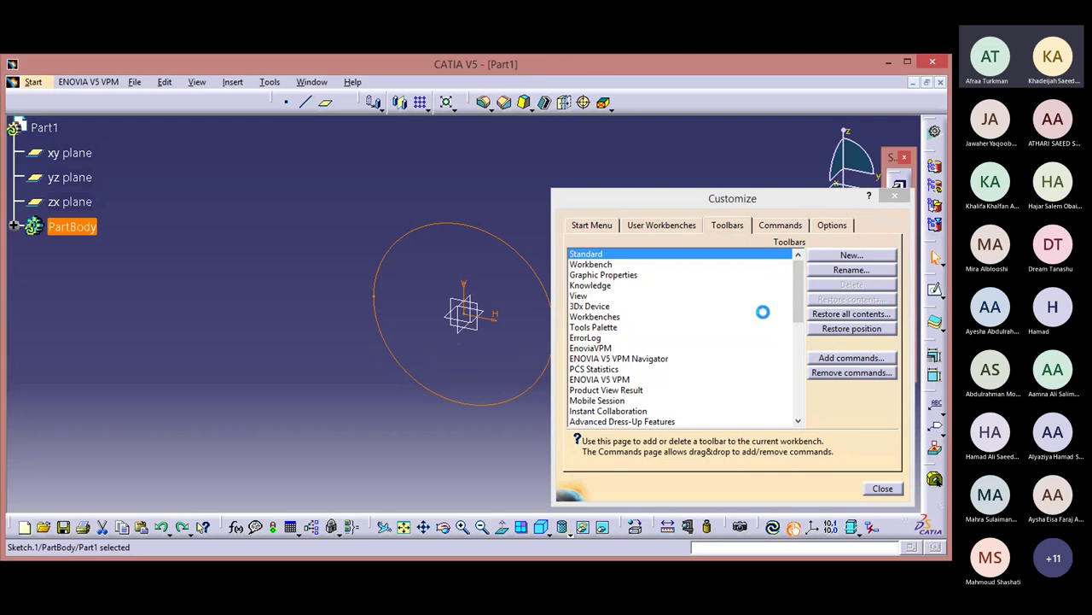
left_click(845, 332)
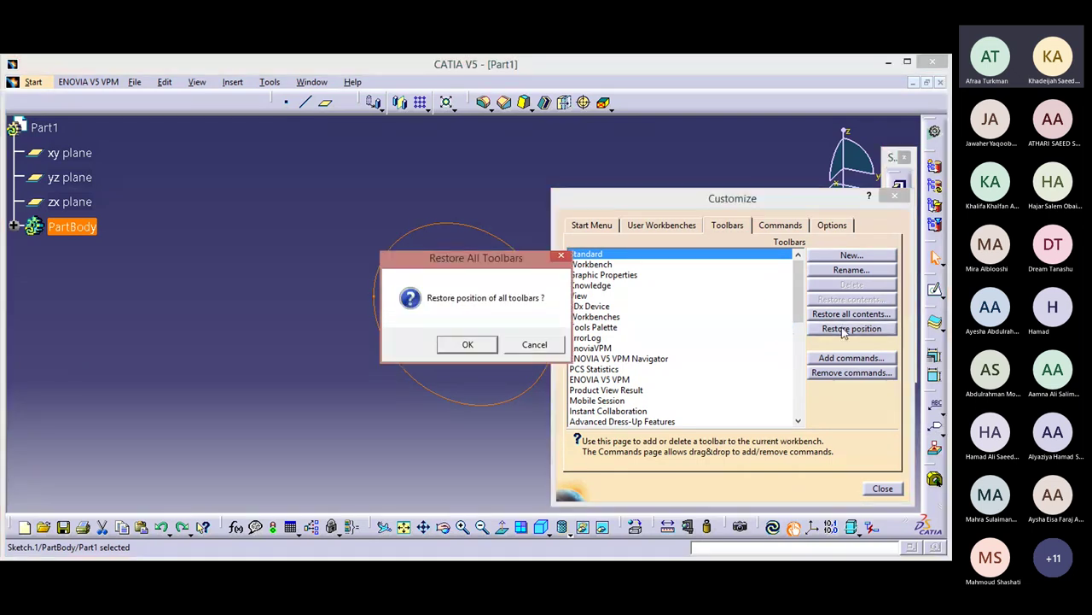
left_click(487, 348)
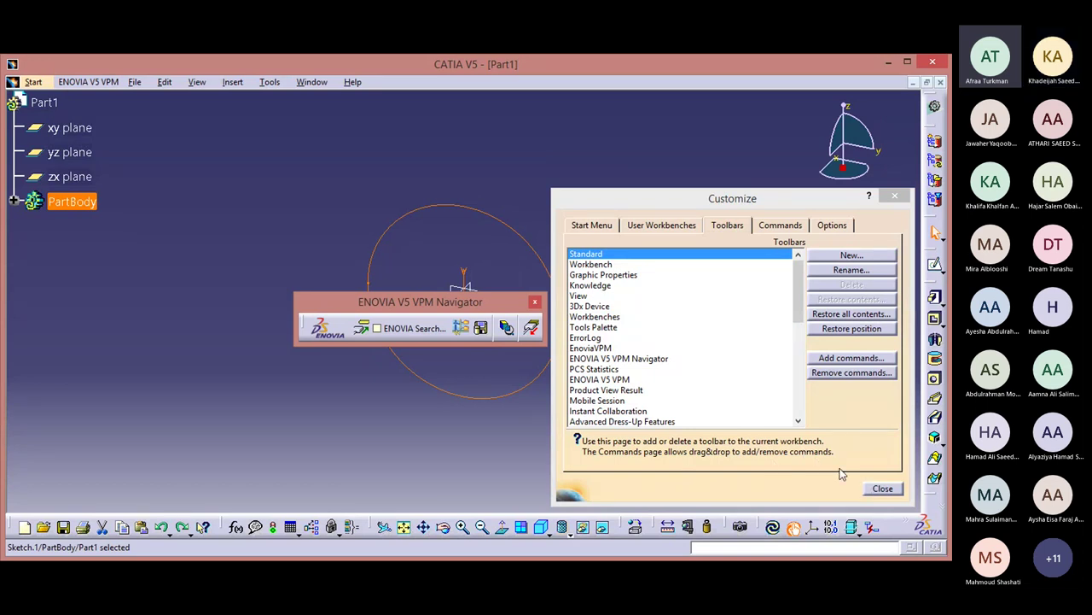
left_click(875, 489)
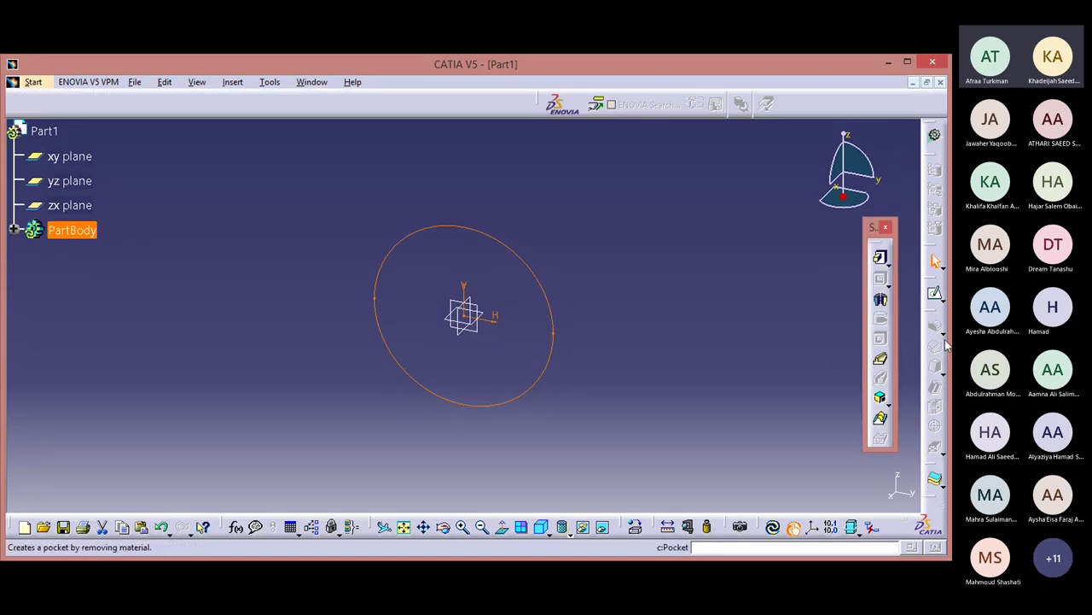
Float the Dress-Up Features and Transformation Features toolbars in the workspace
left_click_drag(818, 275, 817, 275)
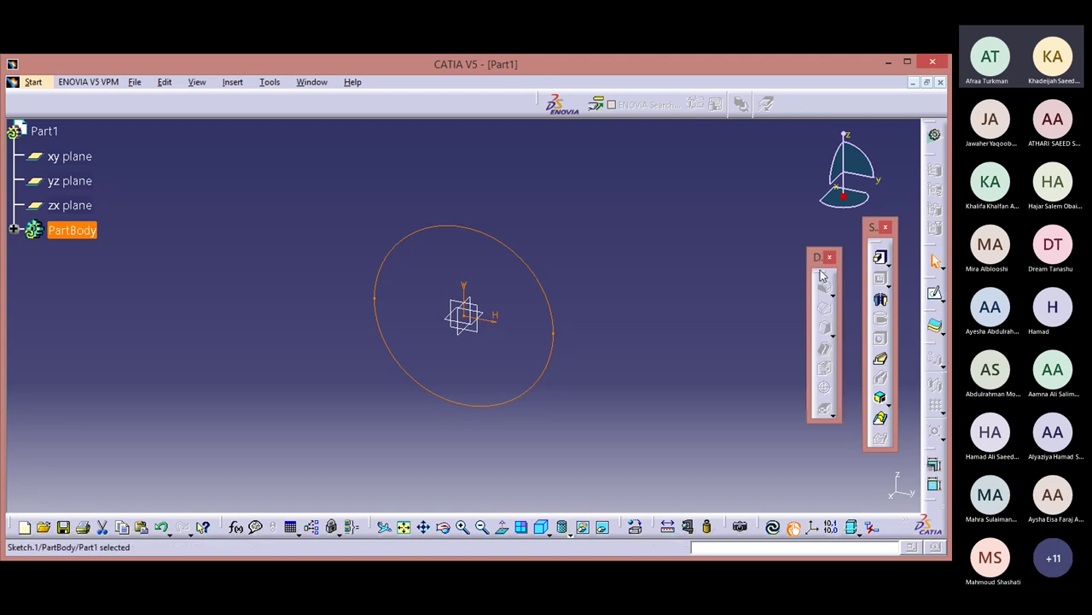
left_click_drag(934, 372, 784, 333)
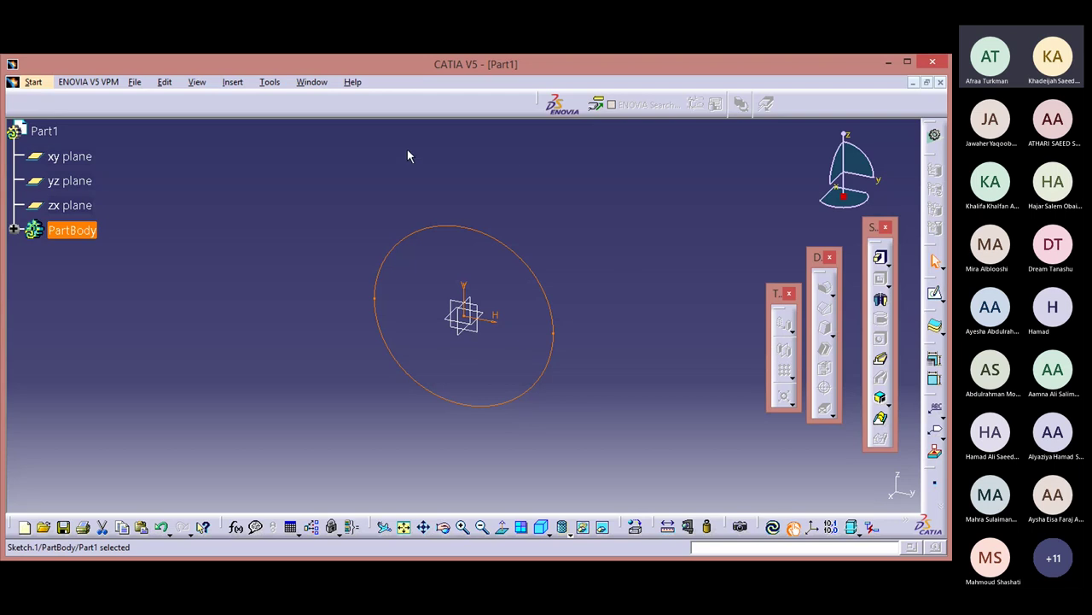
left_click(267, 83)
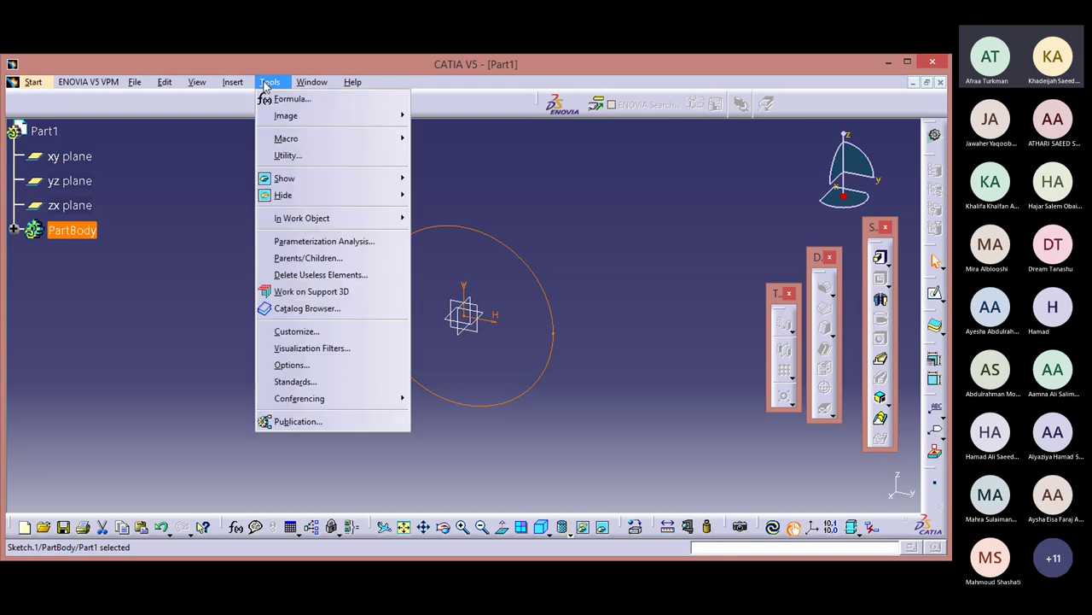
Keep Millimeter (mm) as the length unit in Options, then select the circle sketch
left_click(313, 366)
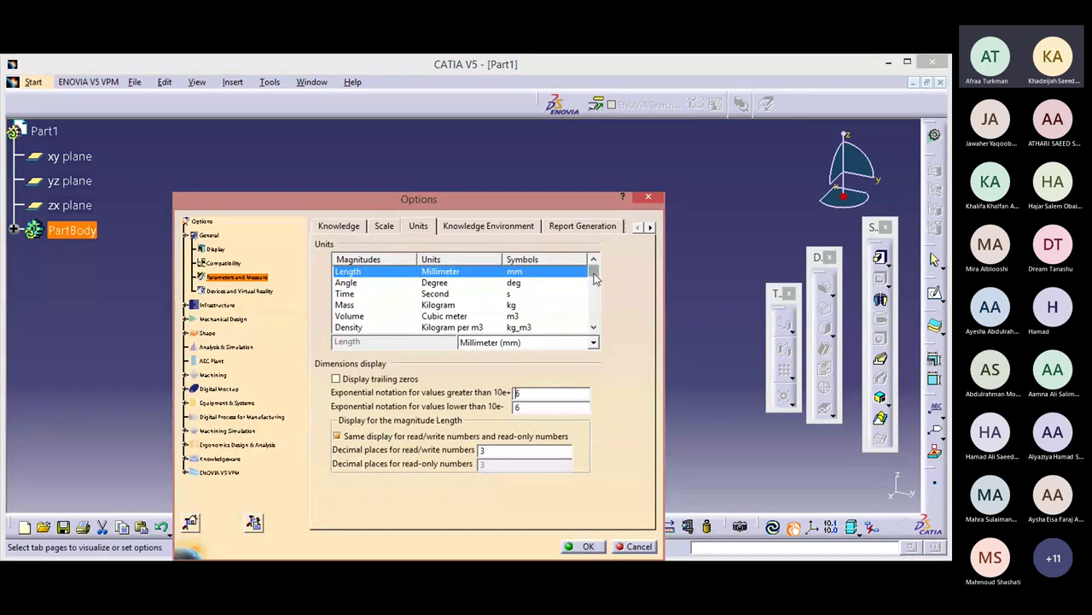
mouse_move(595, 277)
left_mouse_down()
mouse_move(595, 297)
mouse_move(593, 273)
left_mouse_up()
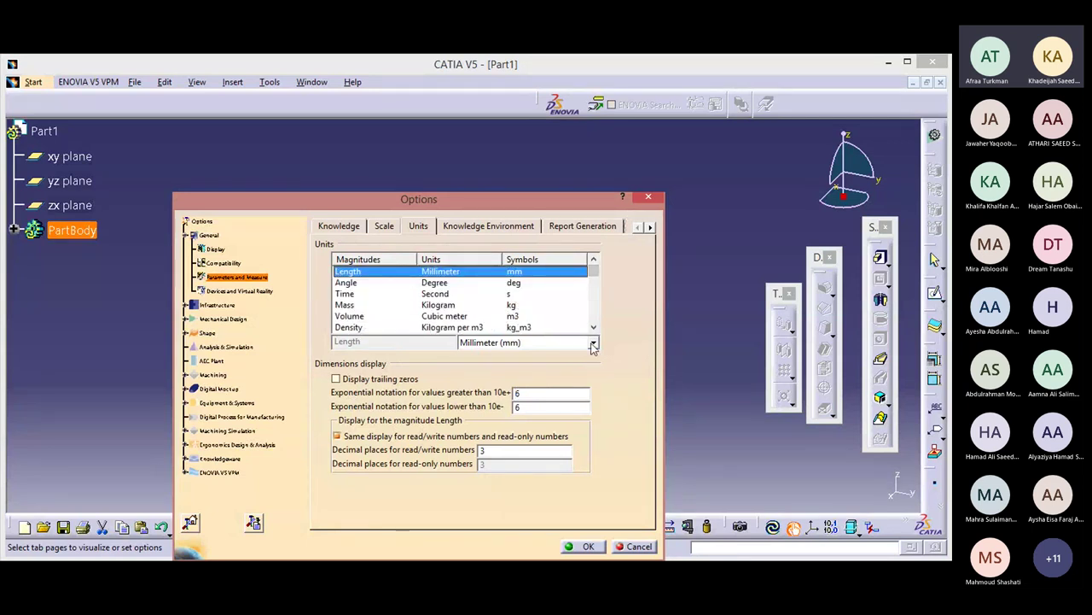
left_click(593, 341)
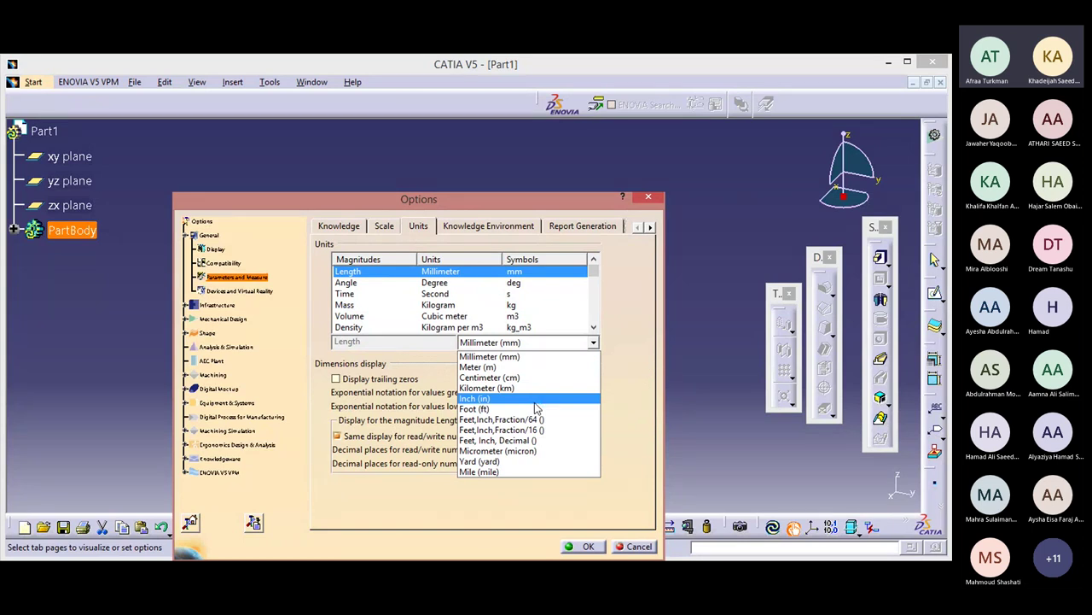
left_click(549, 359)
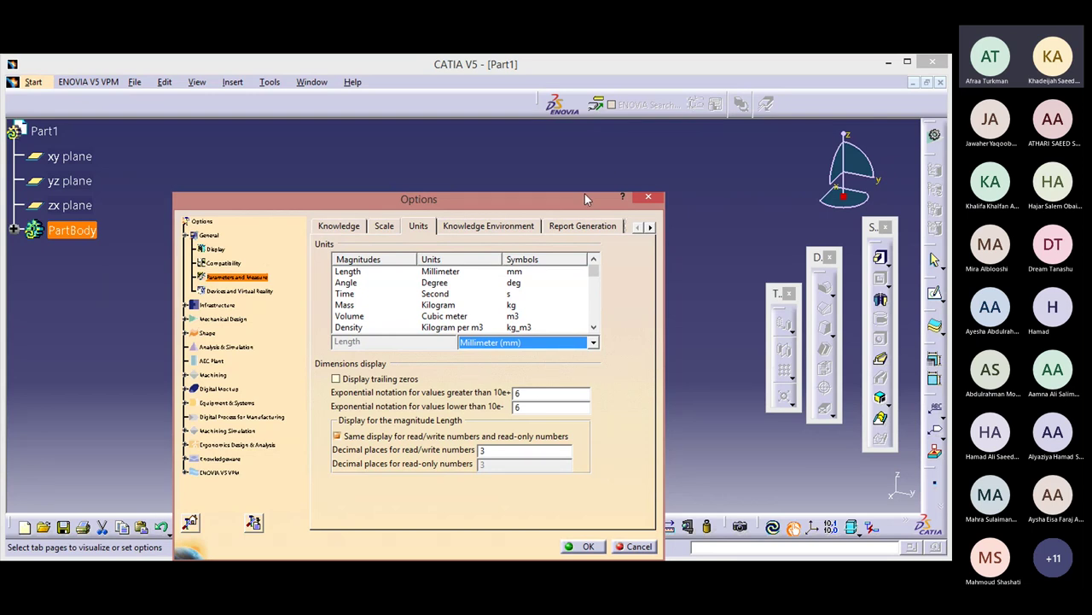
key("Return")
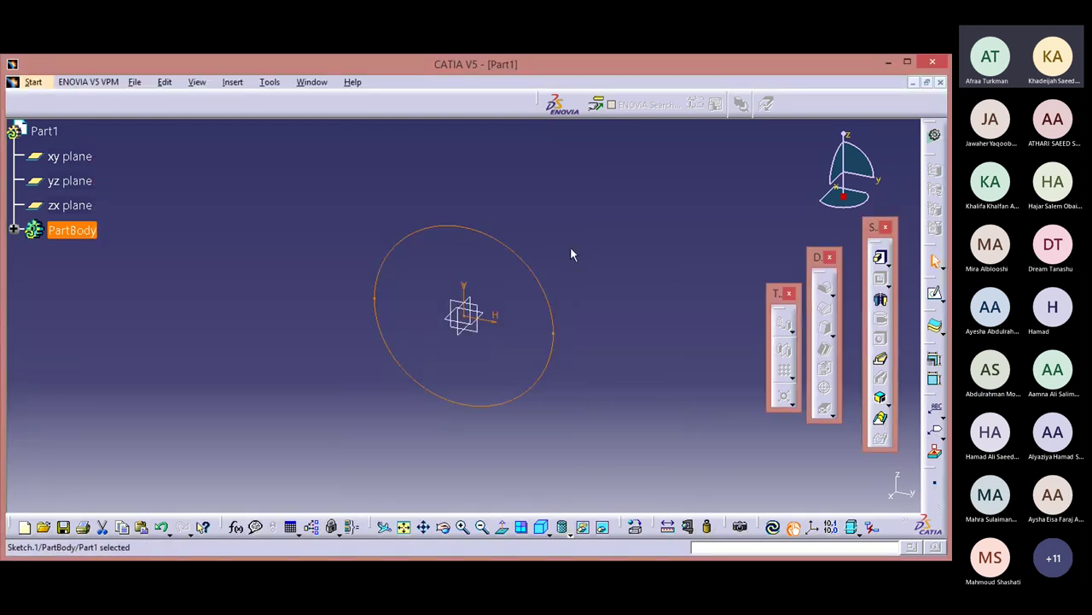
left_click(546, 284)
left_click(14, 229)
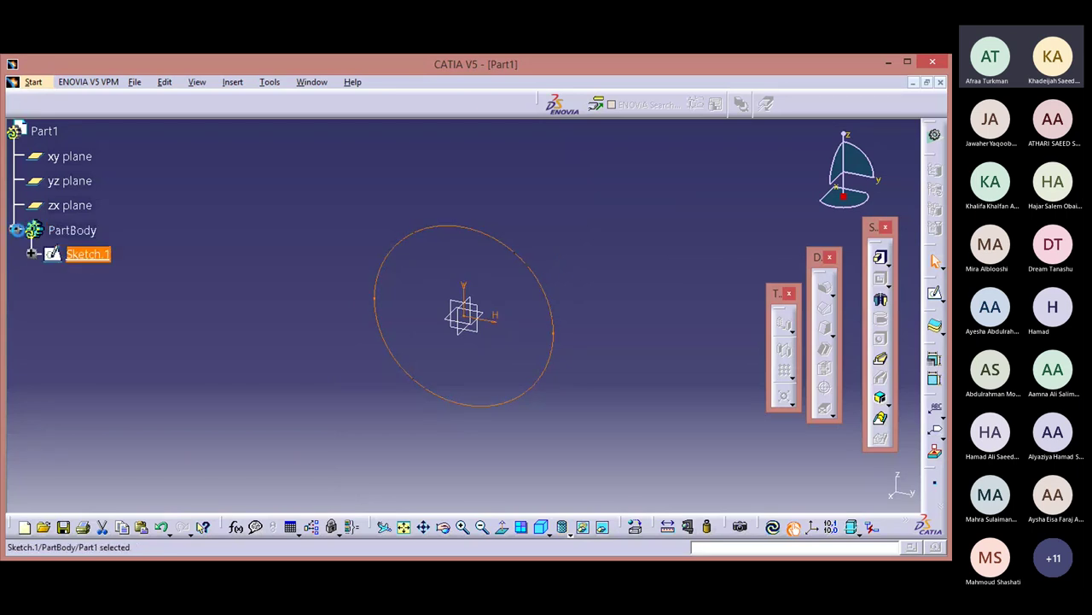
Pad Sketch.1 to a 20 mm length to form the disk
left_click(85, 256)
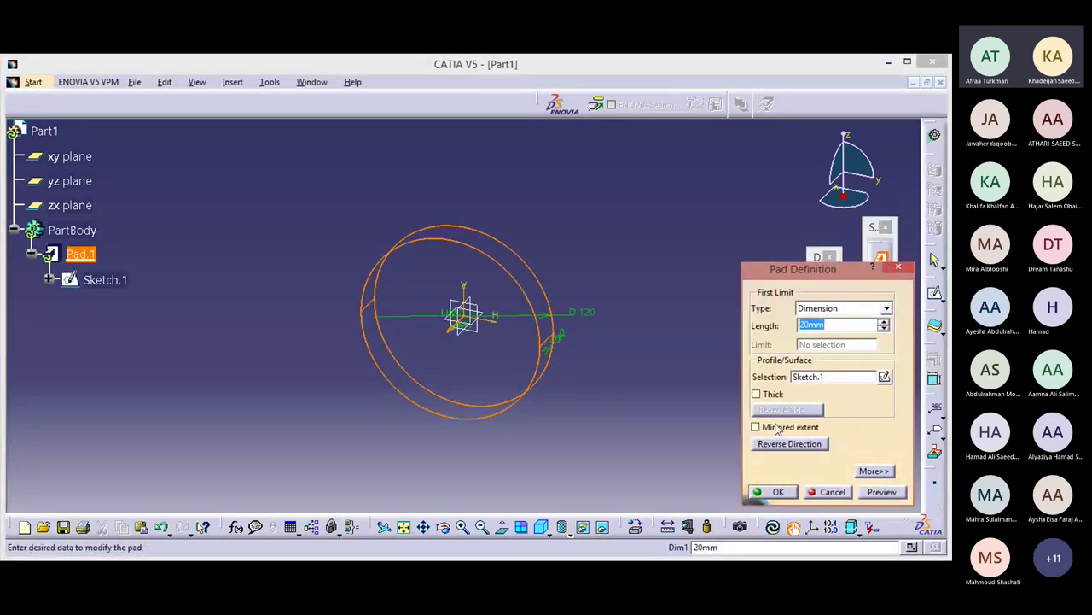
left_click(778, 494)
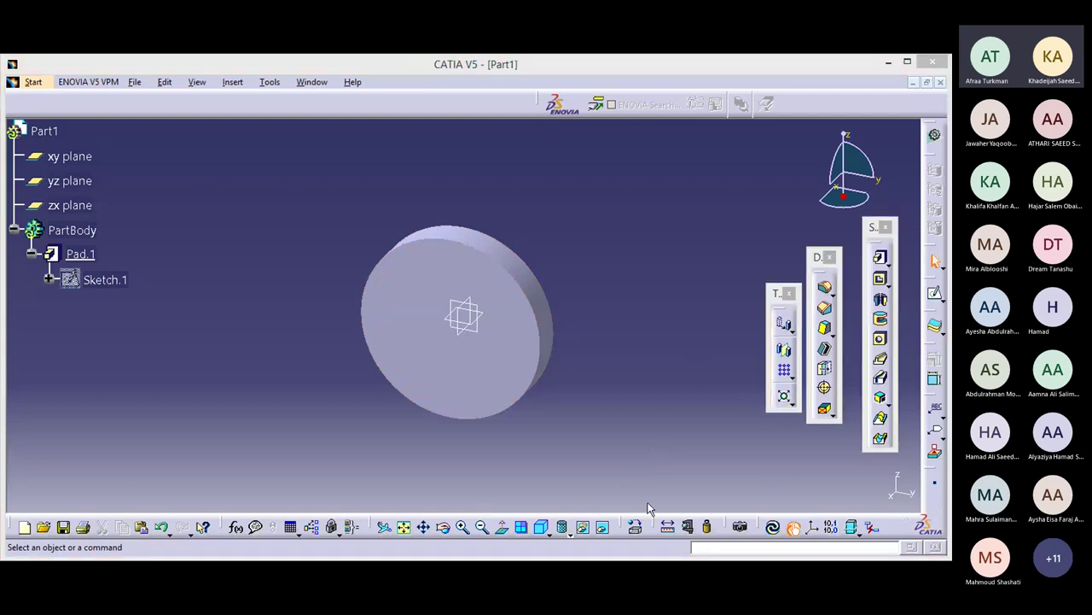
left_click(546, 534)
left_click(552, 539)
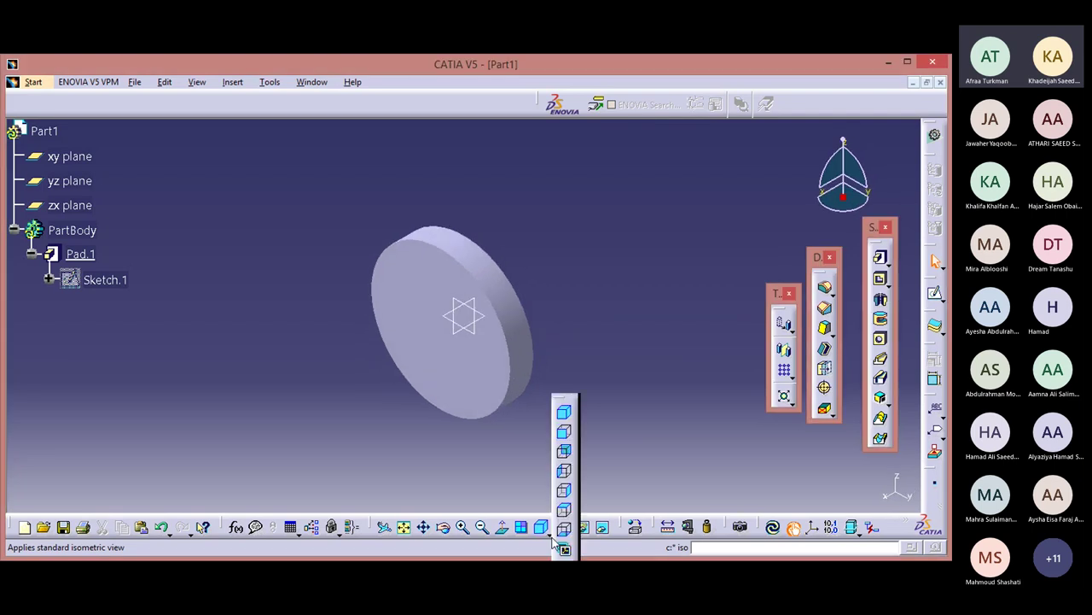
left_click(564, 439)
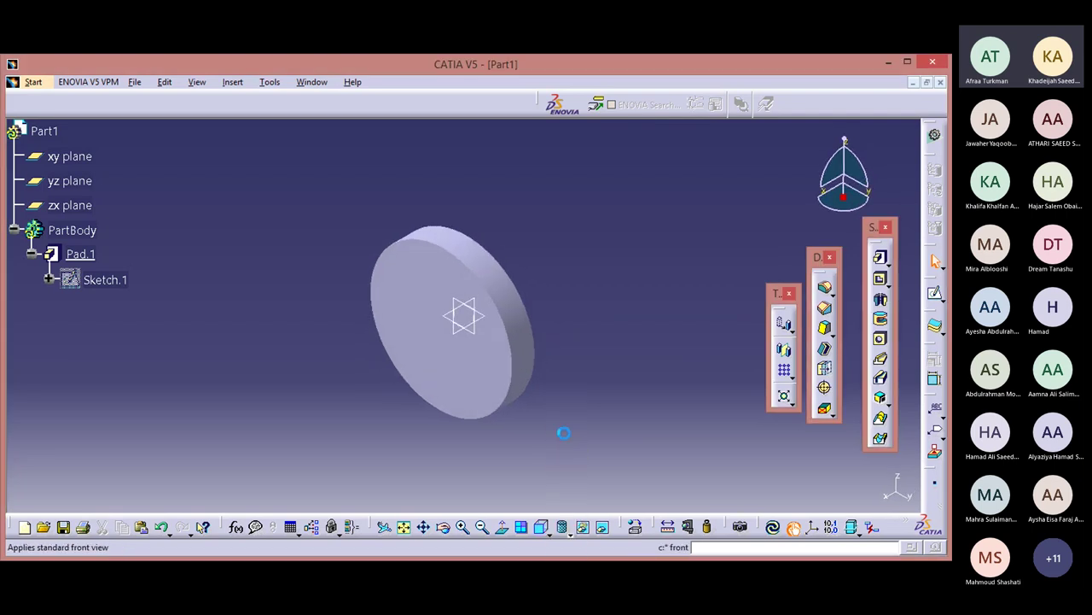
left_click(550, 536)
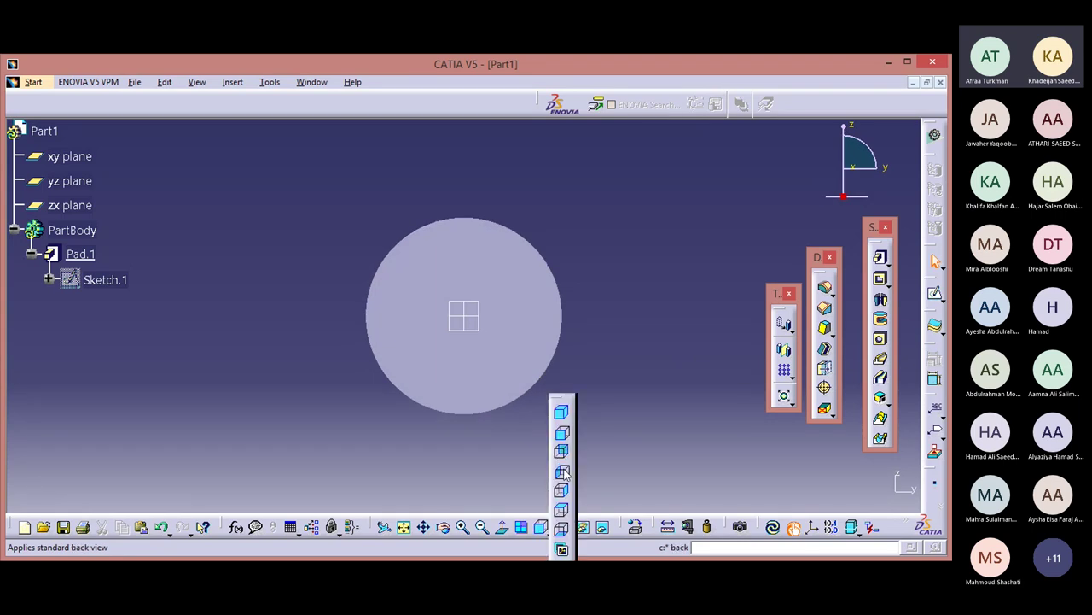
left_click(563, 472)
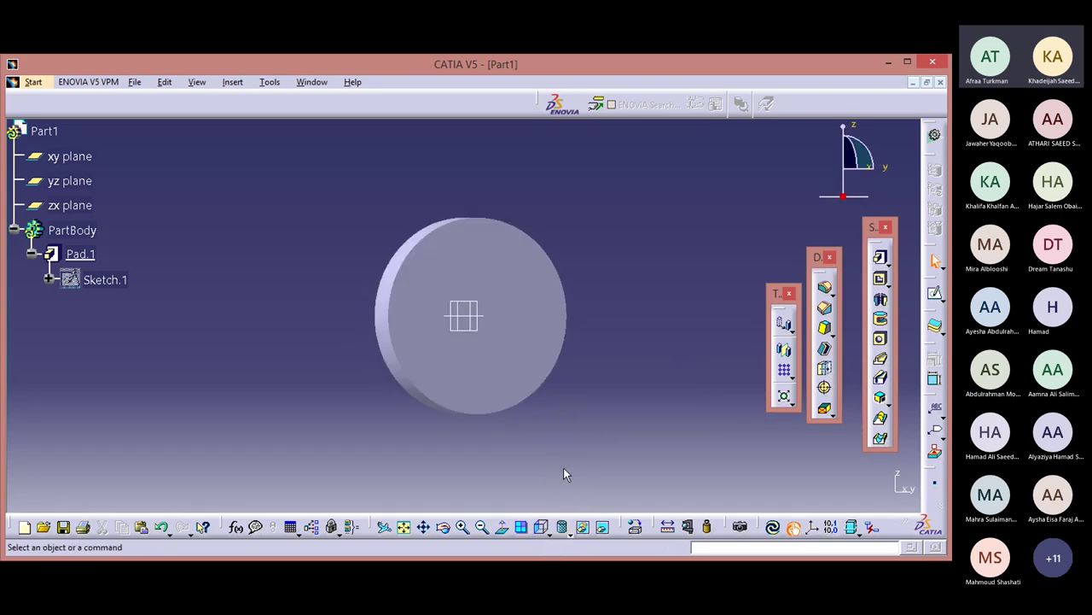
left_click(547, 536)
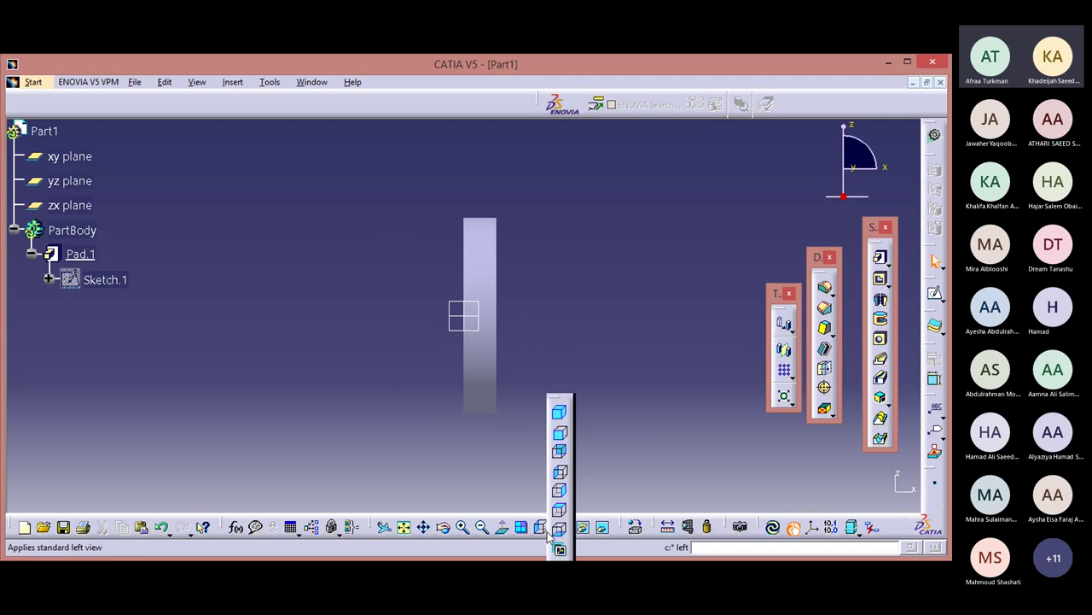
left_click(560, 415)
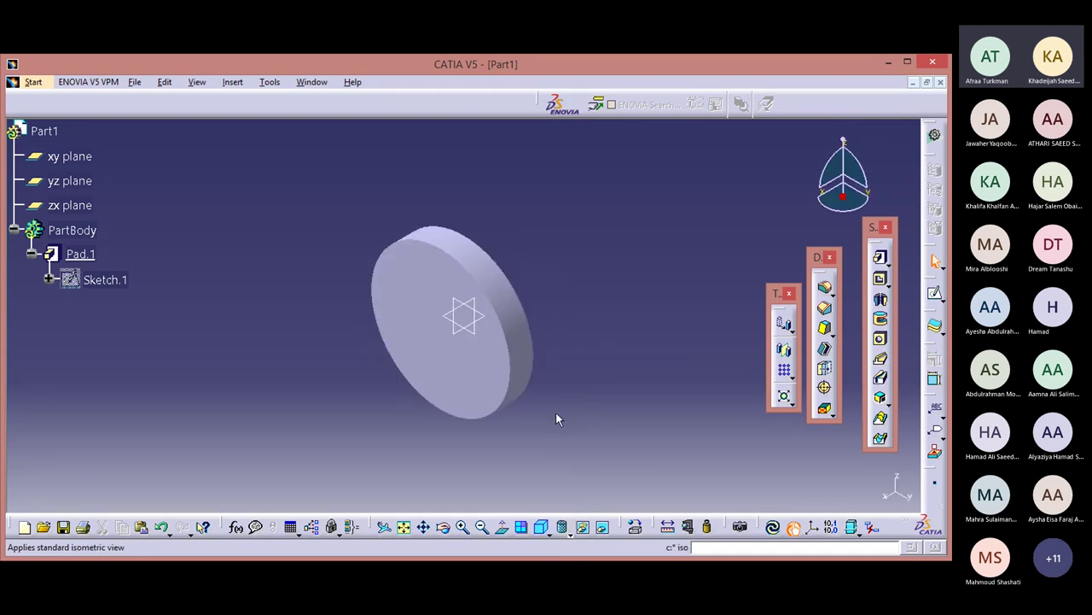
left_click(404, 526)
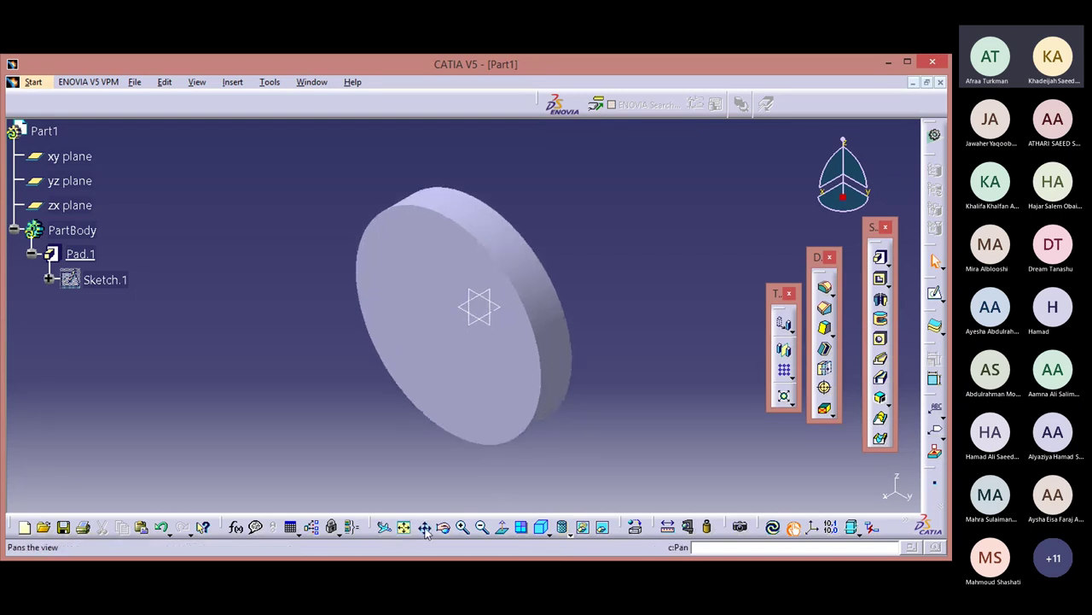
left_click_drag(455, 484, 495, 437)
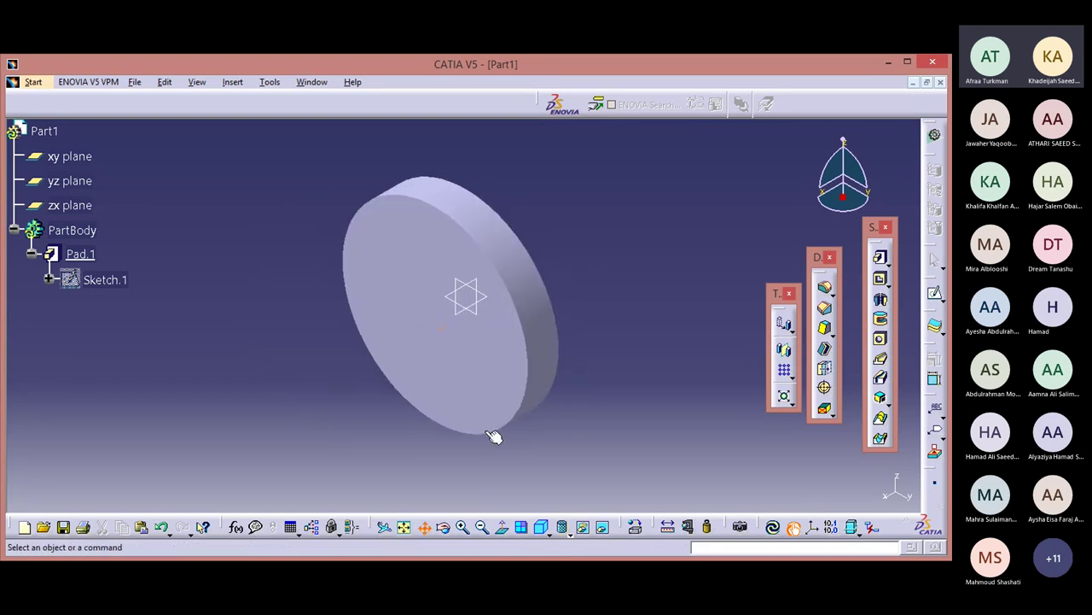
left_click(443, 527)
mouse_move(585, 361)
left_mouse_down()
mouse_move(469, 389)
mouse_move(601, 367)
left_mouse_up()
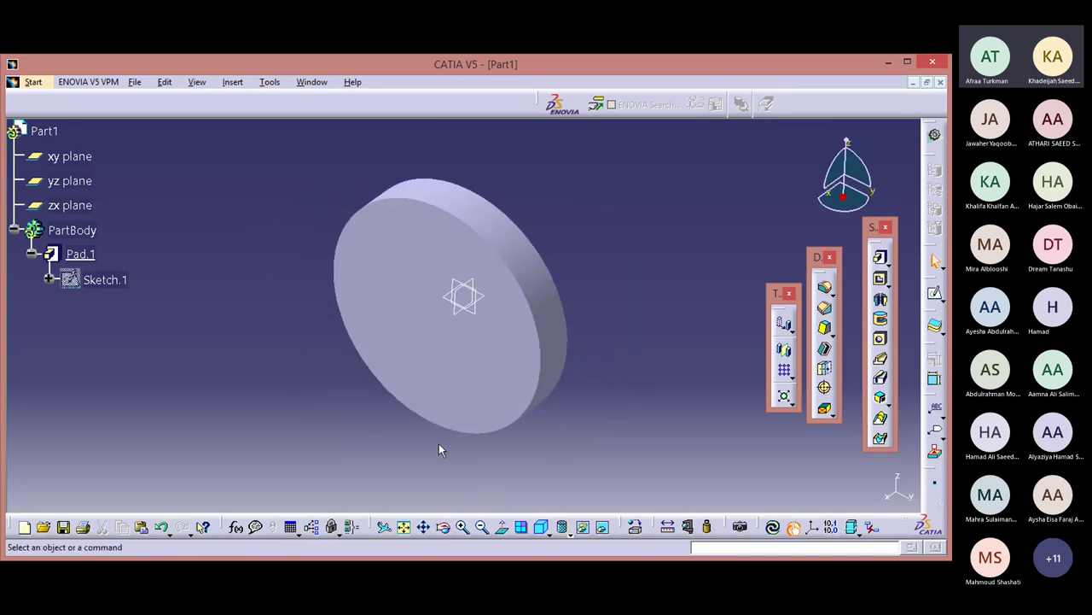
left_click(484, 363)
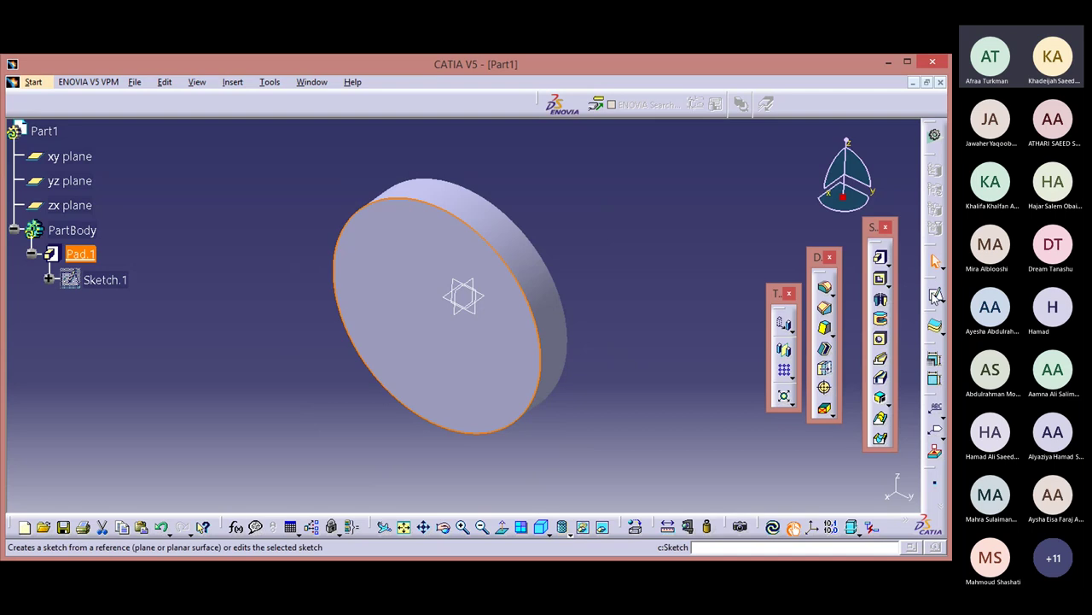
left_click(935, 262)
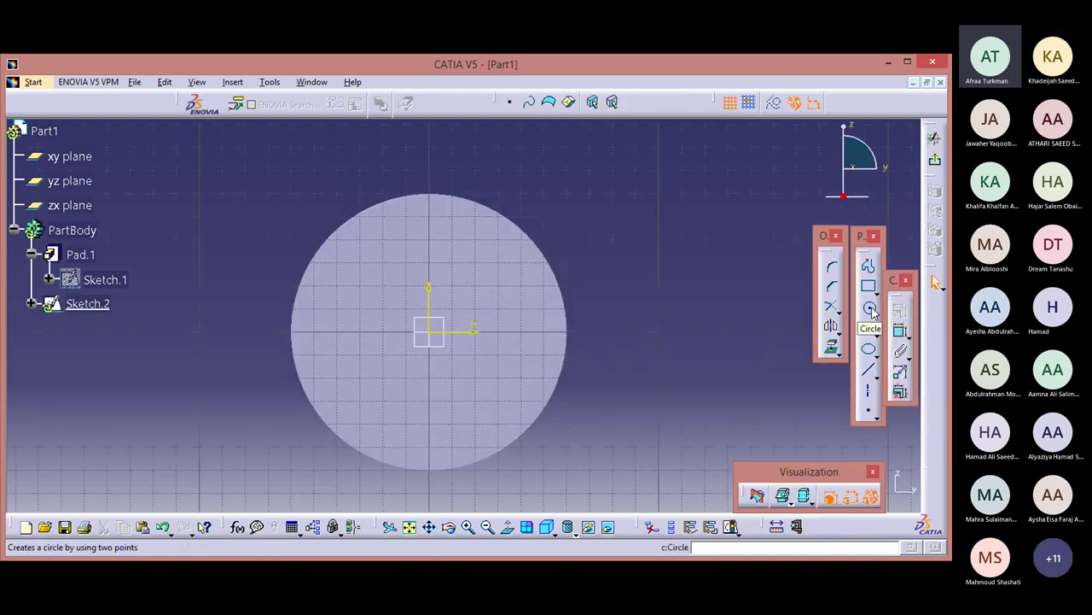
left_click(934, 162)
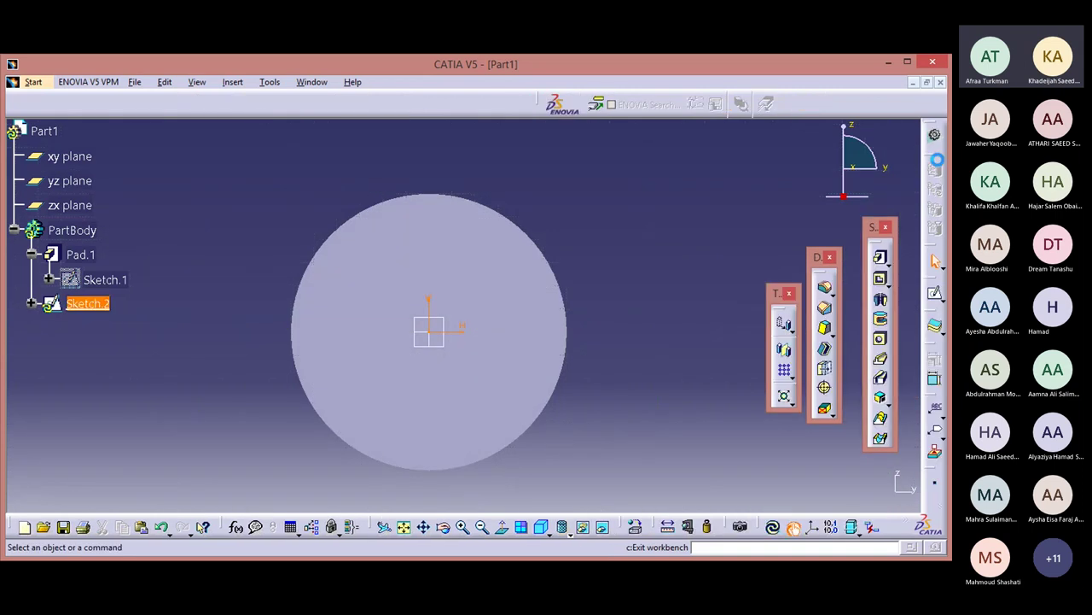
left_click(481, 342)
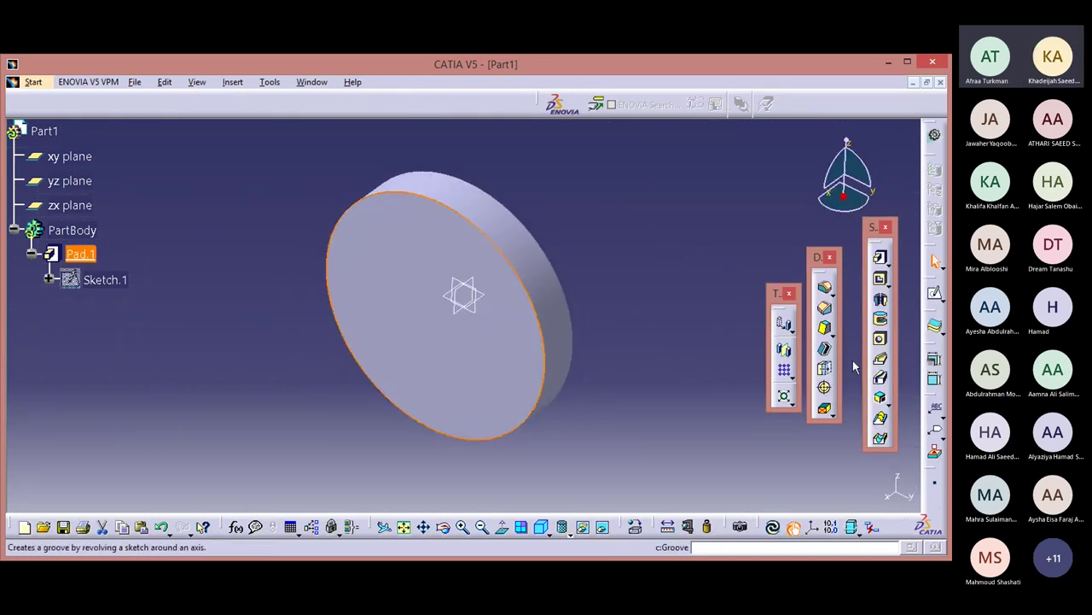
left_click(881, 340)
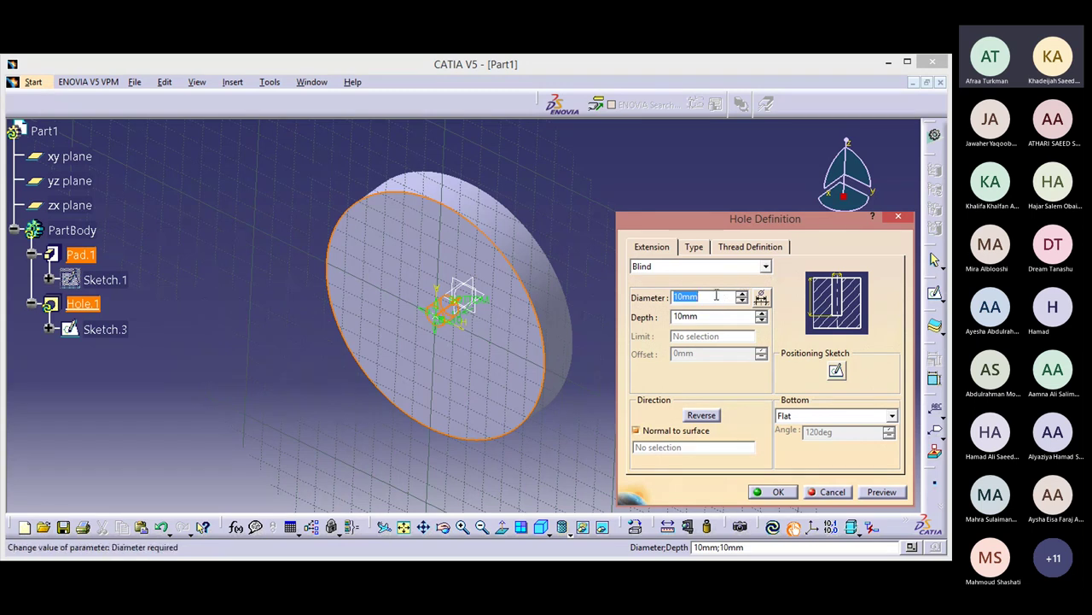
Make Hole.1 a 40 mm diameter hole running Up To Last through the disc
type("40")
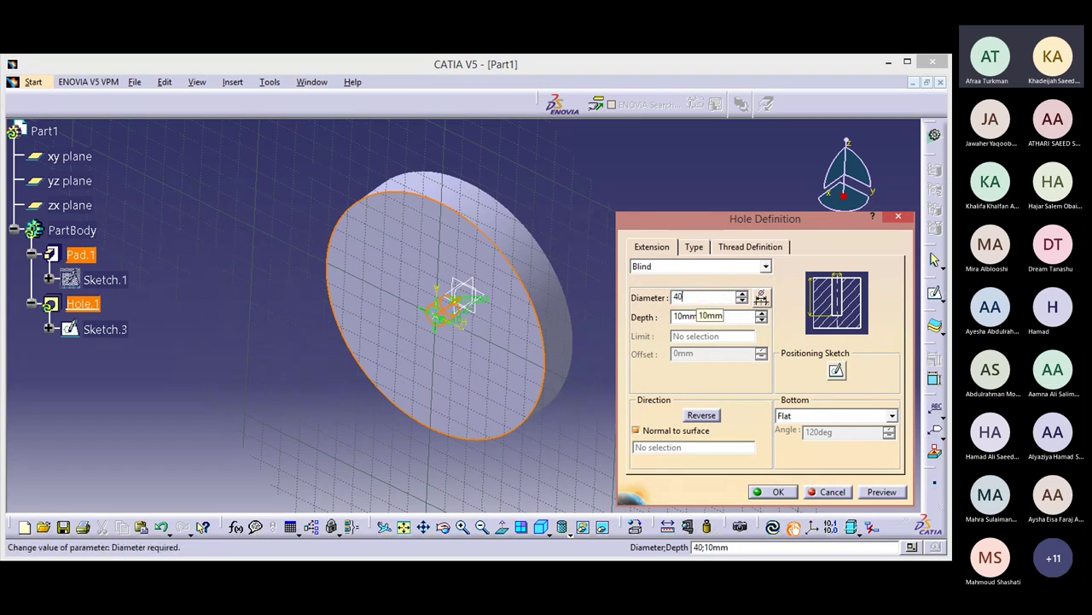
left_click(765, 266)
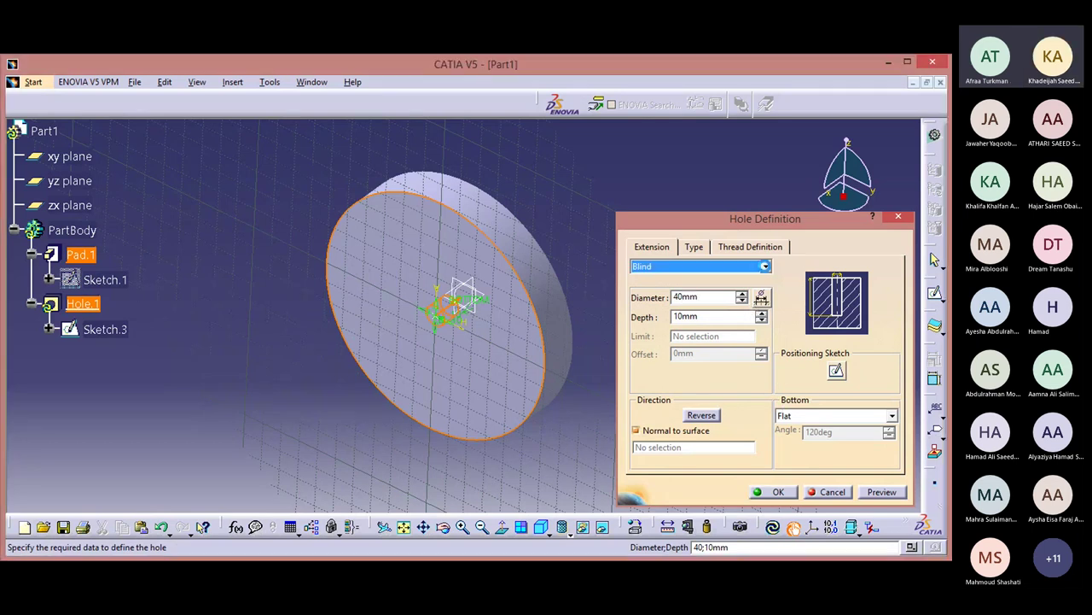
left_click(765, 267)
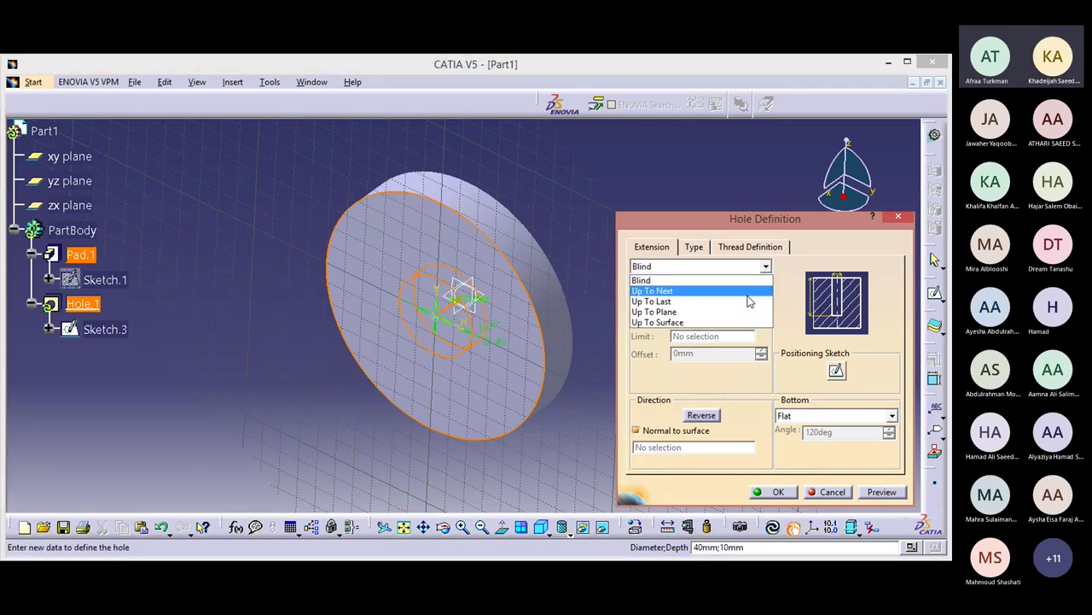
left_click(744, 303)
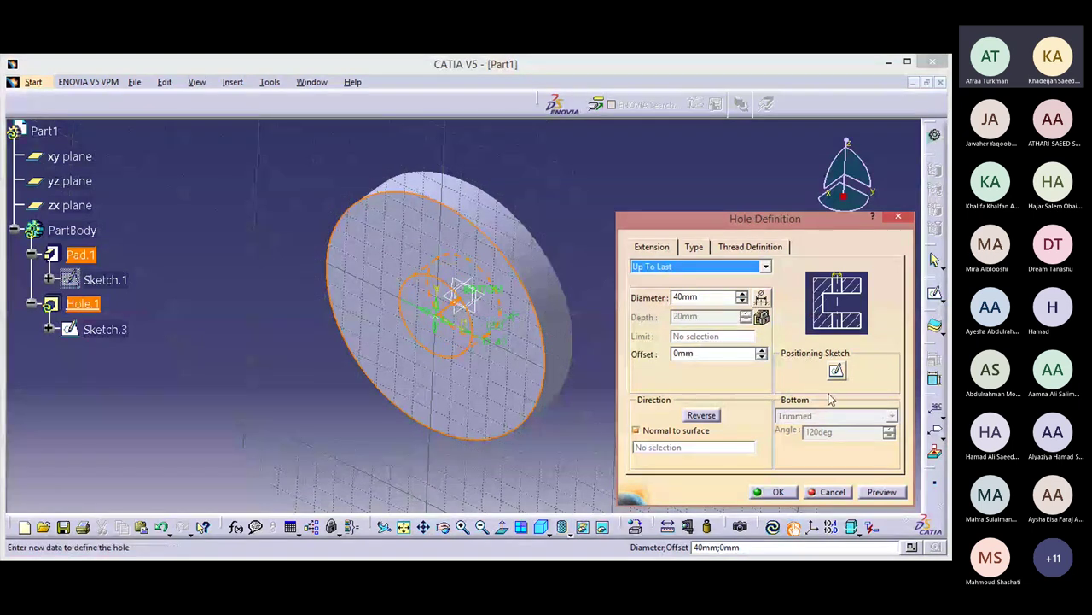
left_click(884, 492)
left_click(760, 492)
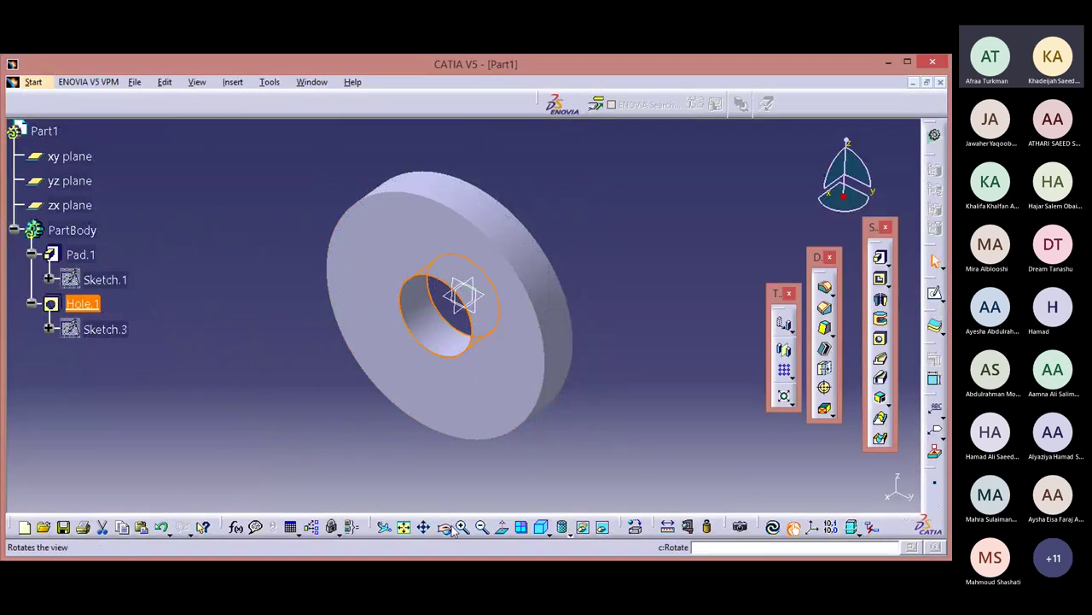
Switch the display to Shading with Edges and select the ring's front face
left_click(567, 531)
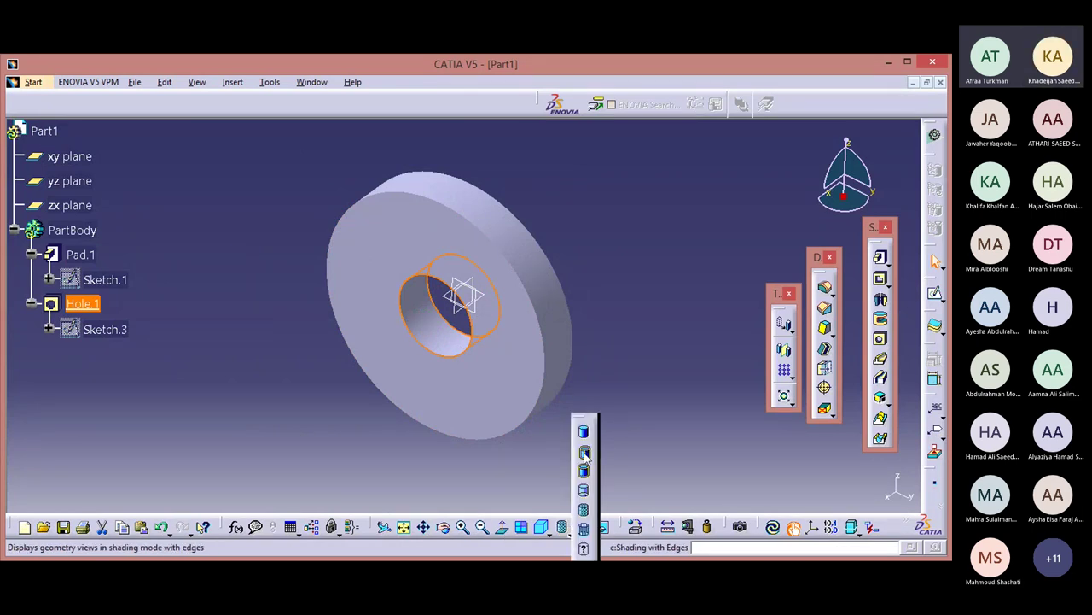
left_click(584, 453)
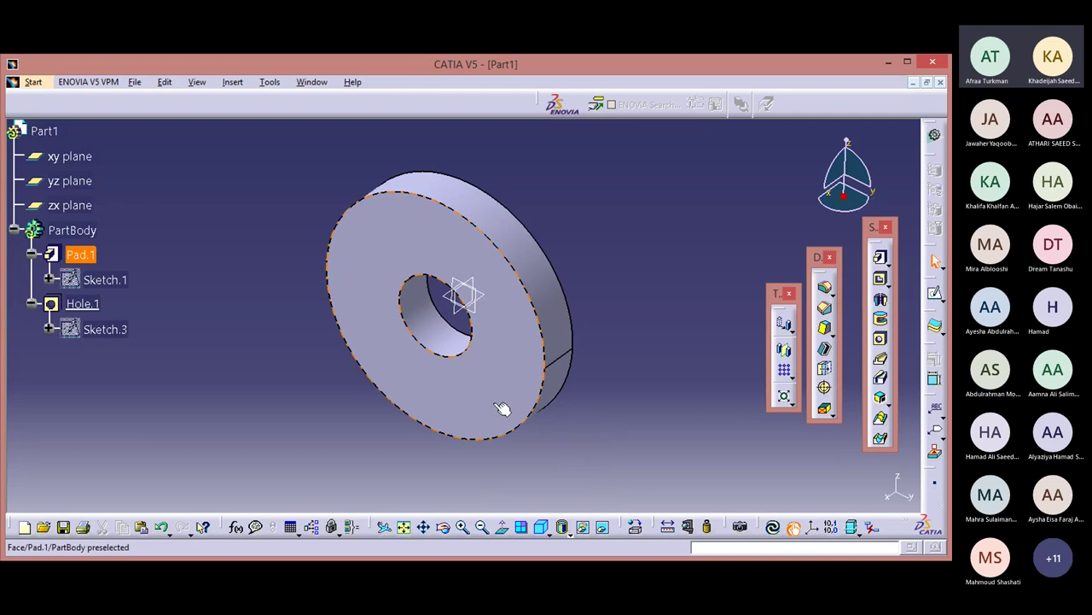
left_click(502, 409)
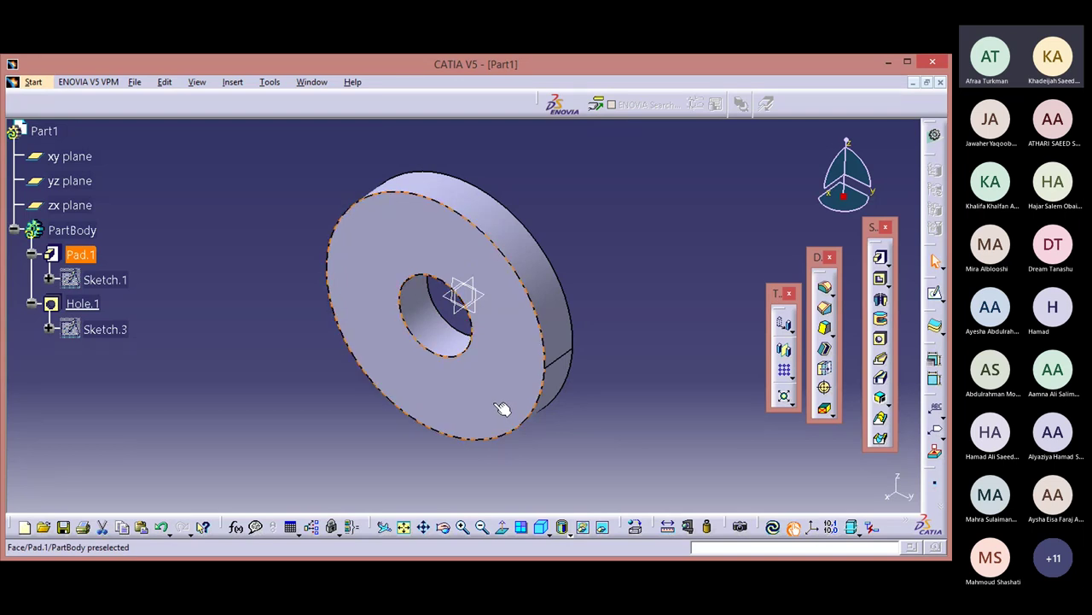
Start Sketch.5 on the ring's flat front face and pan the ring lower
left_click(936, 295)
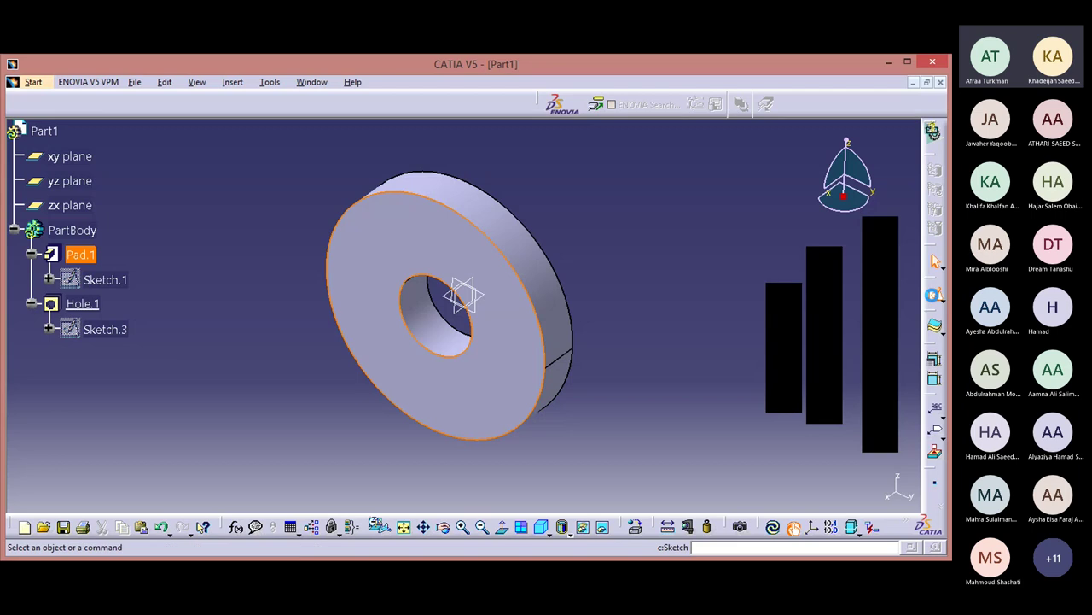
left_click(430, 528)
left_click_drag(471, 373, 481, 474)
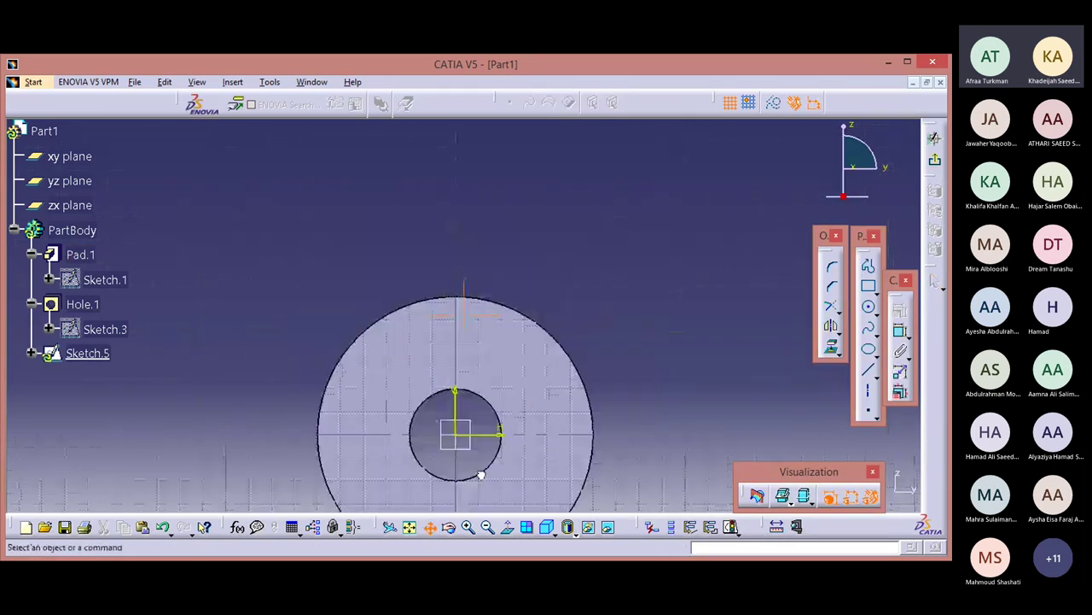
Zoom and pan to frame the top of the ring's outer edge
left_click(468, 527)
left_click(468, 527)
left_click(468, 526)
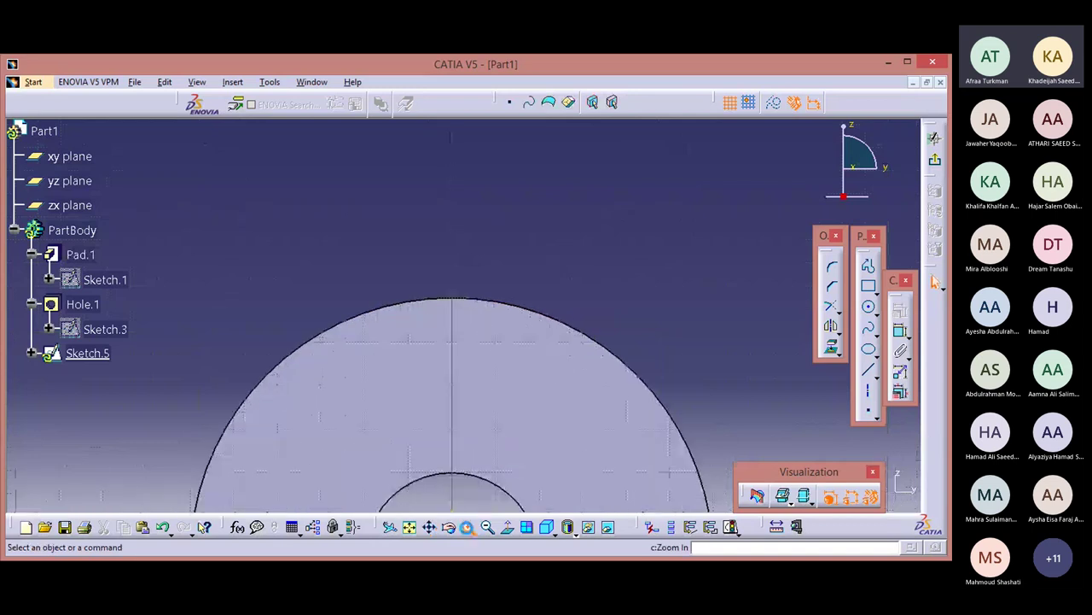
left_click(468, 526)
left_click(468, 527)
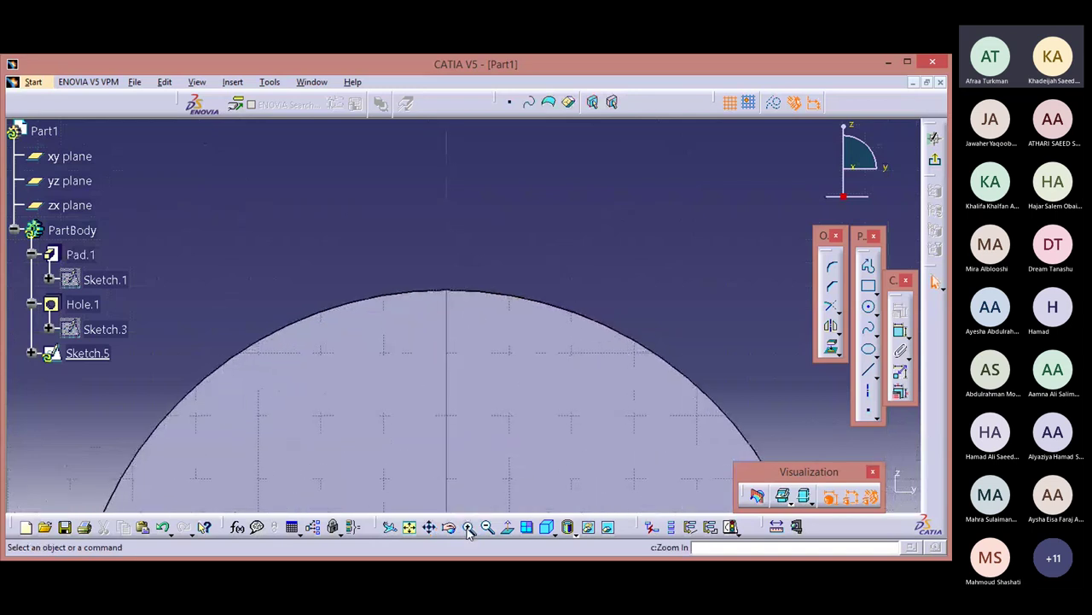
left_click(467, 527)
left_click(468, 526)
left_click(430, 527)
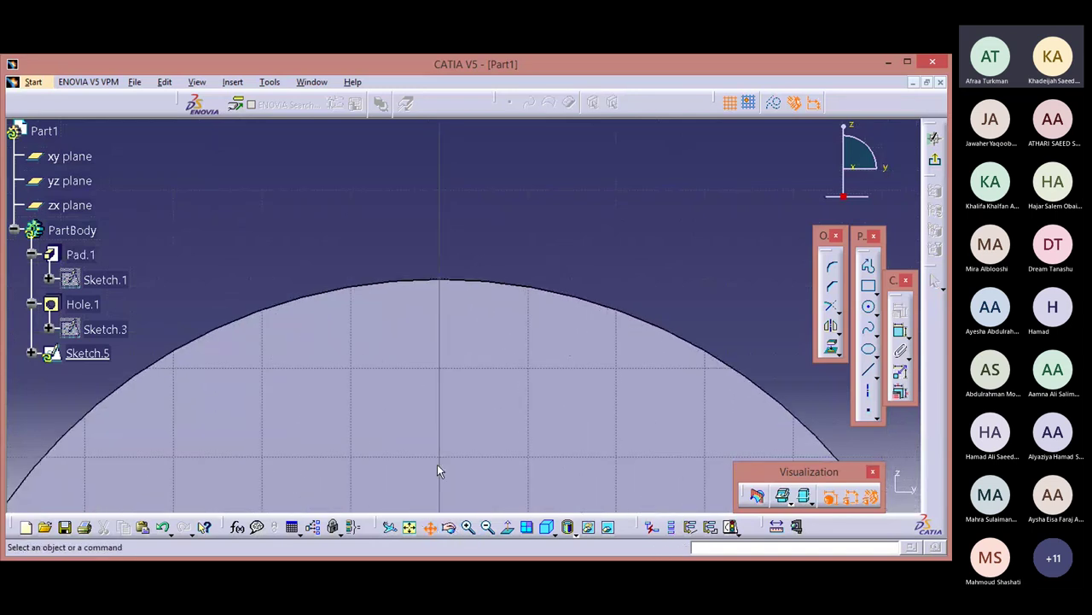
left_click_drag(440, 457, 461, 438)
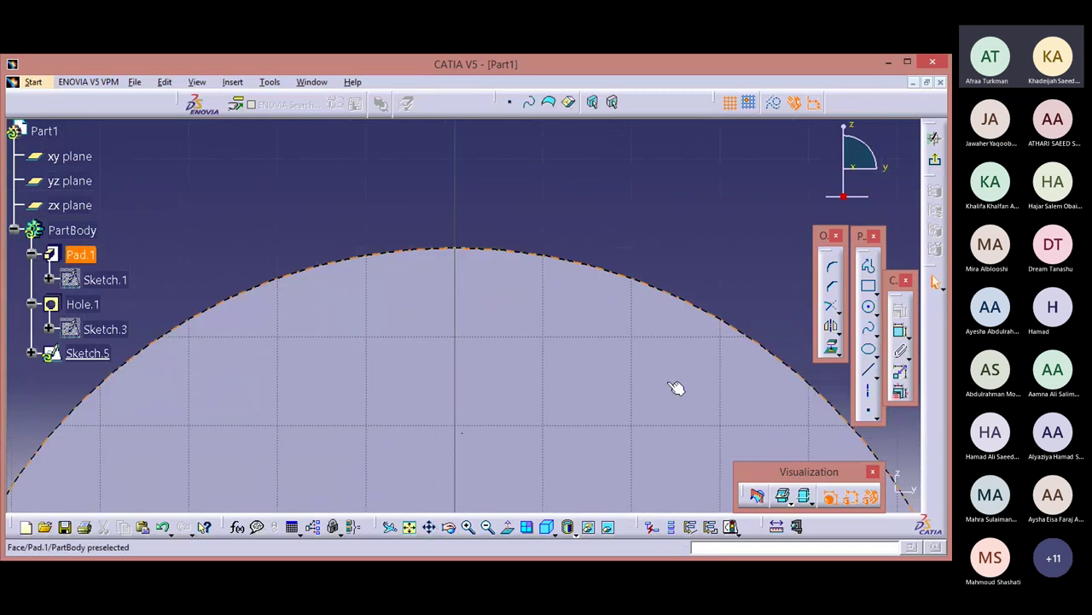
left_click(873, 291)
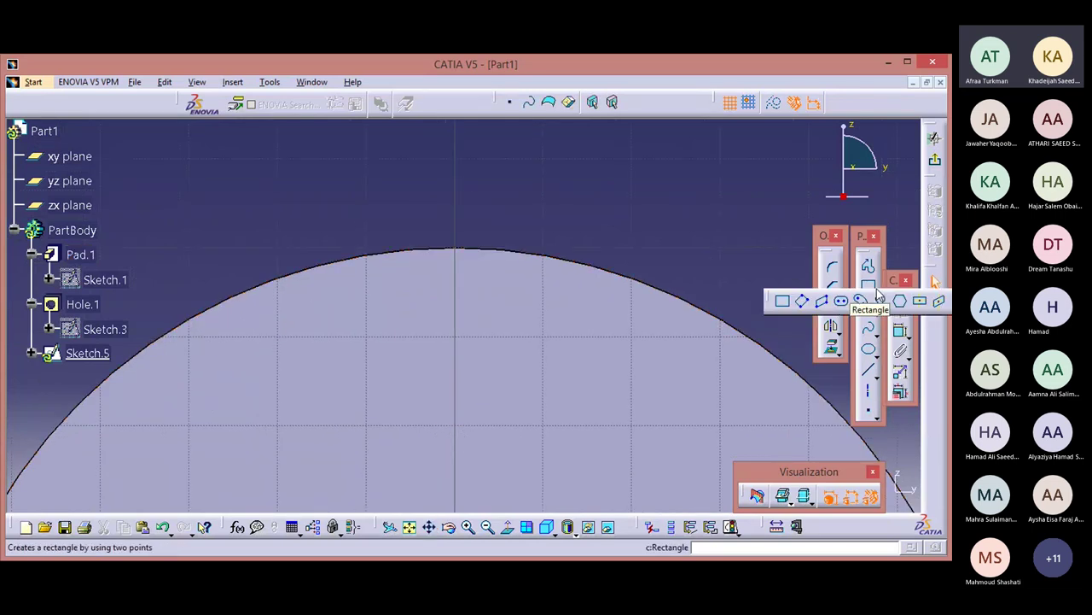
Draw a centered rectangle whose centre sits on the ring's top edge
left_click(921, 303)
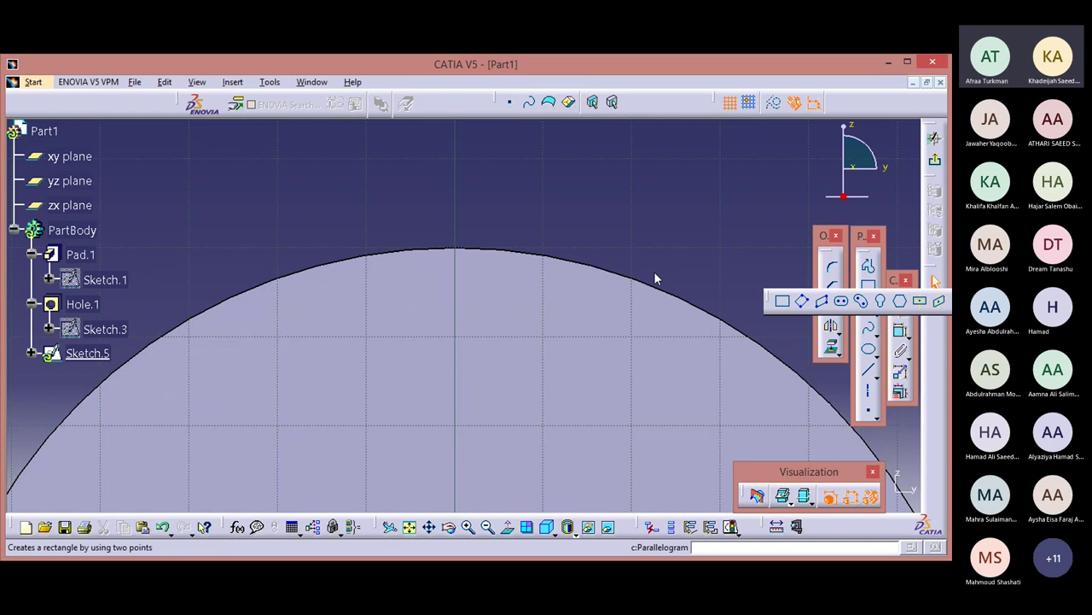
left_click(459, 245)
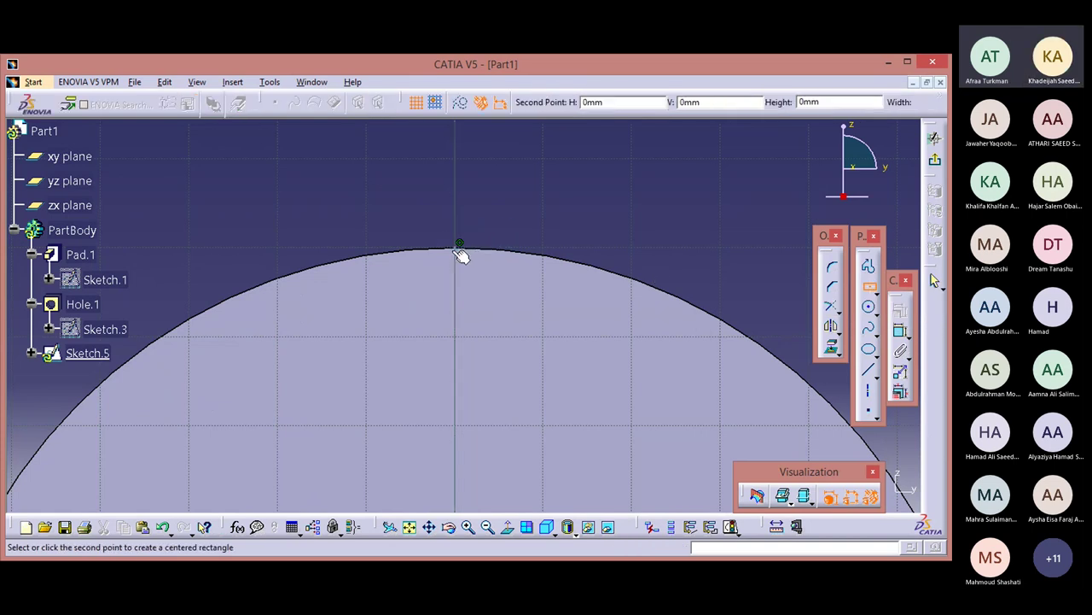
left_click(502, 321)
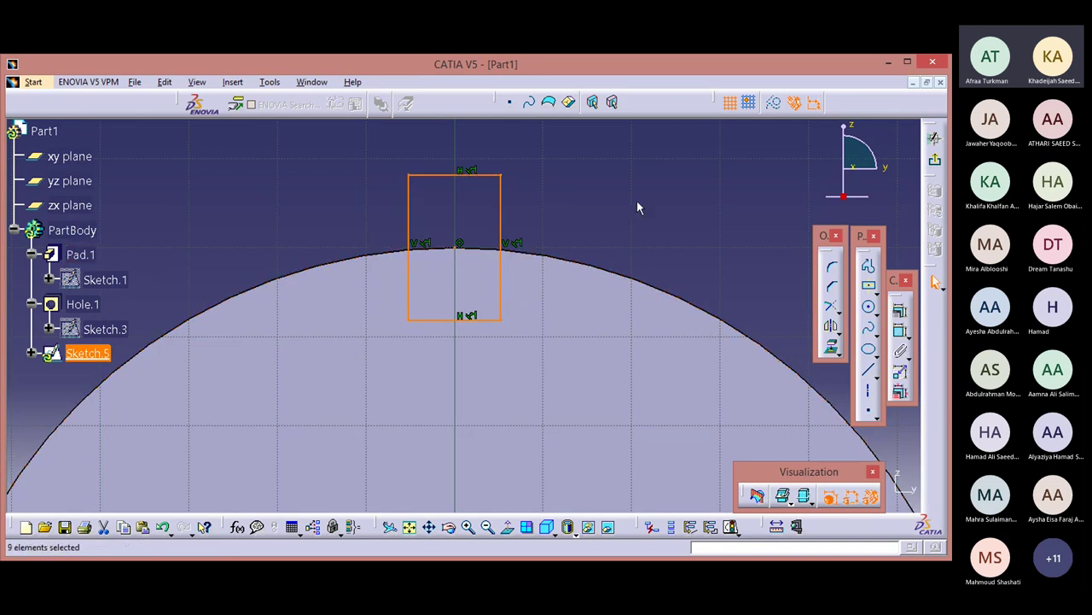
Dimension the rectangle's width to 6 mm
left_click(901, 335)
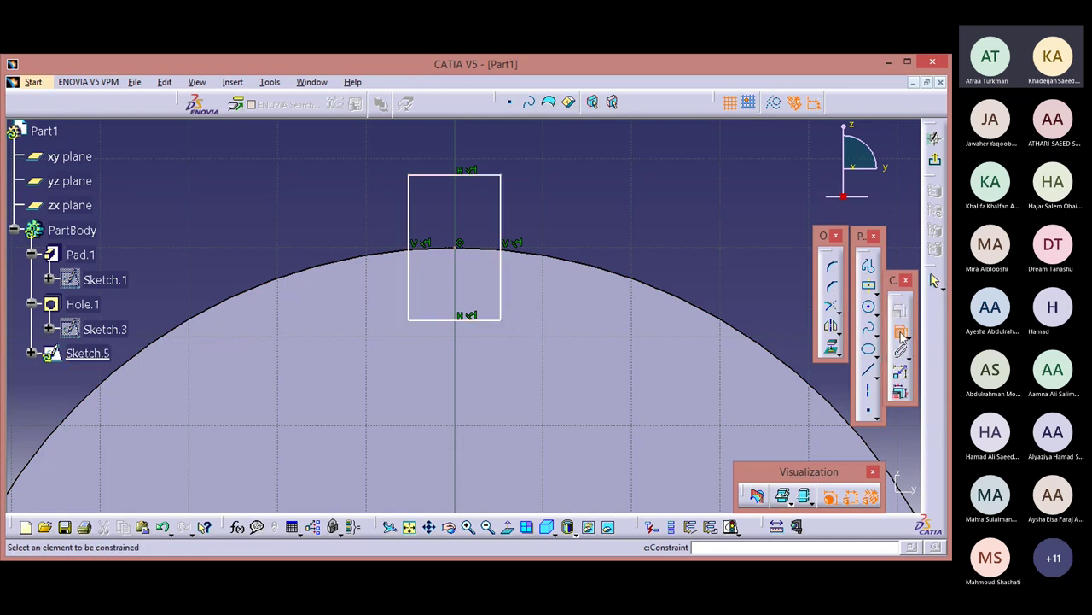
left_click(475, 174)
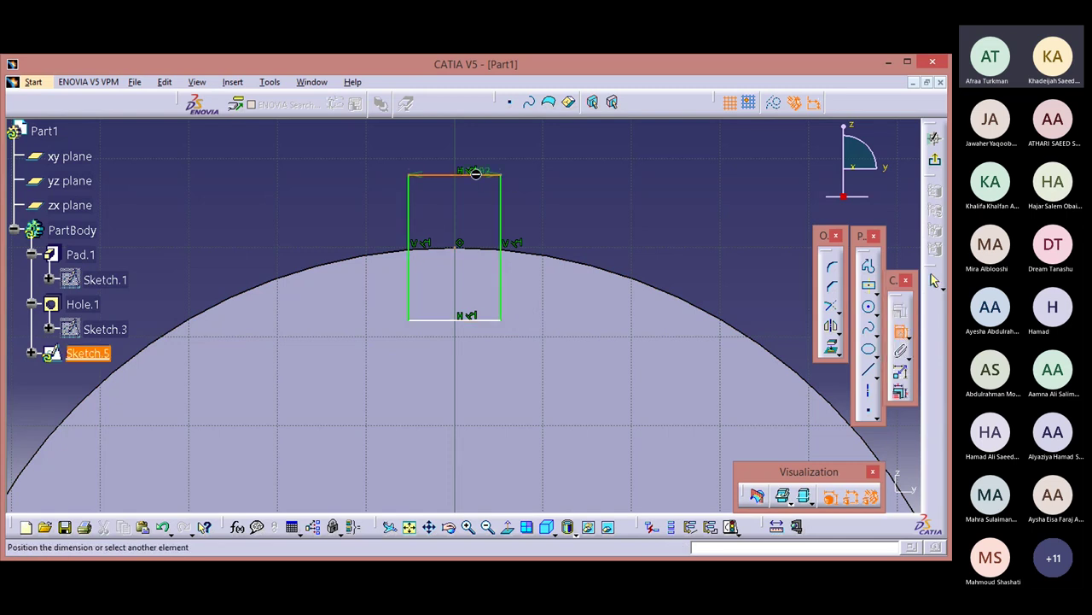
double_click(468, 153)
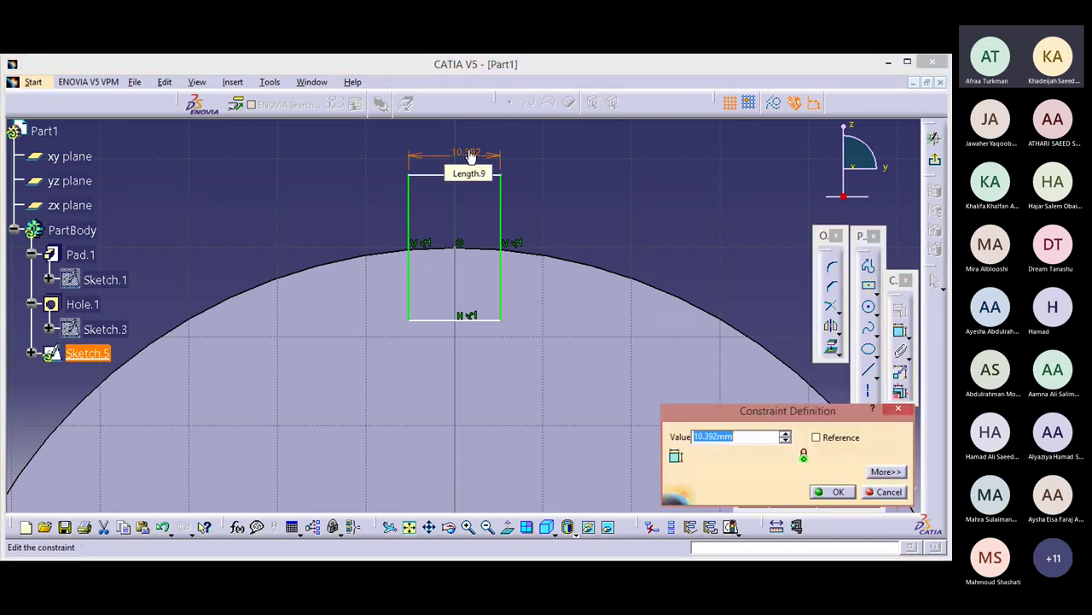
type("6")
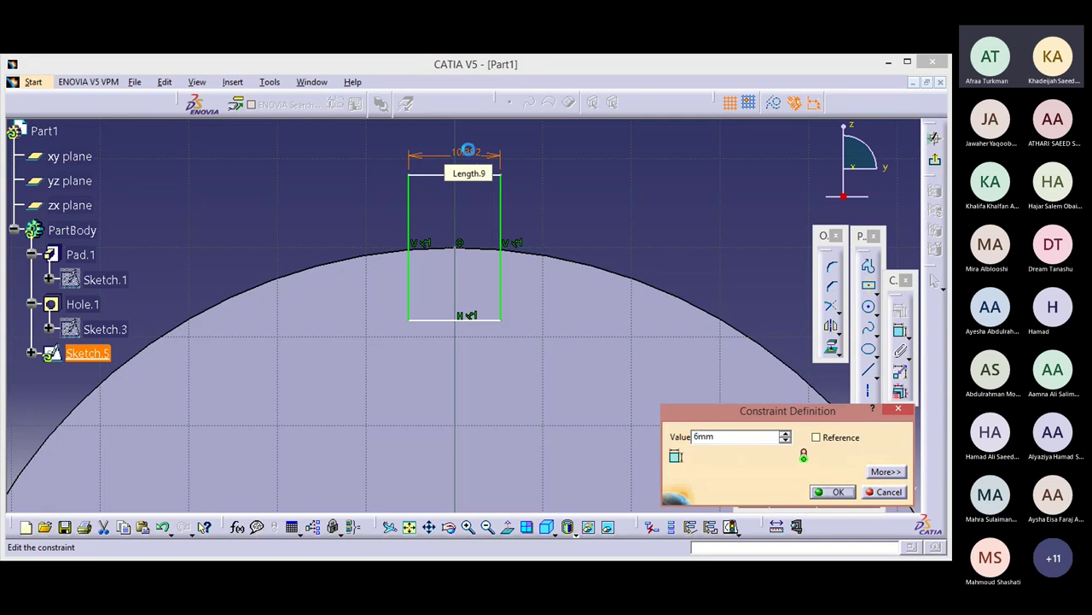
key("Return")
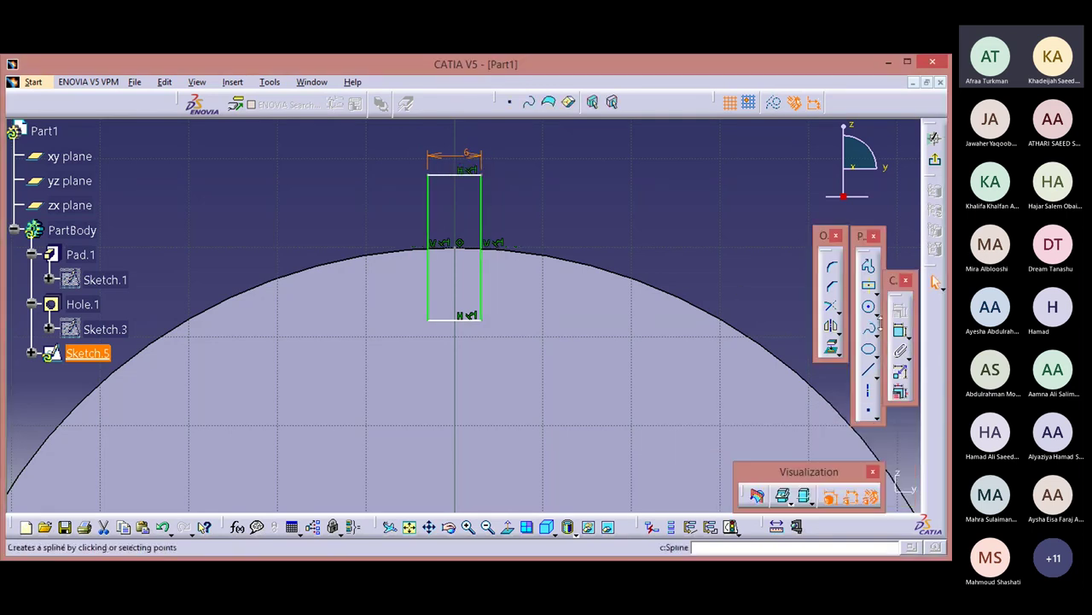
Set the rectangle height to 20 mm, then select its centre point with the outer arc
left_click(901, 334)
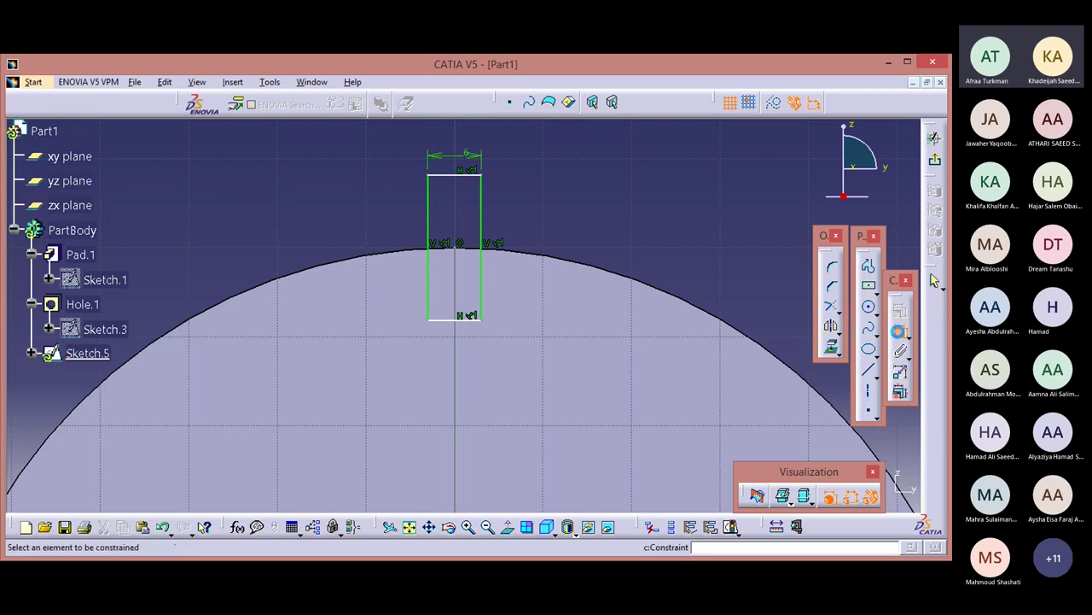
left_click(483, 290)
left_click(596, 246)
double_click(596, 246)
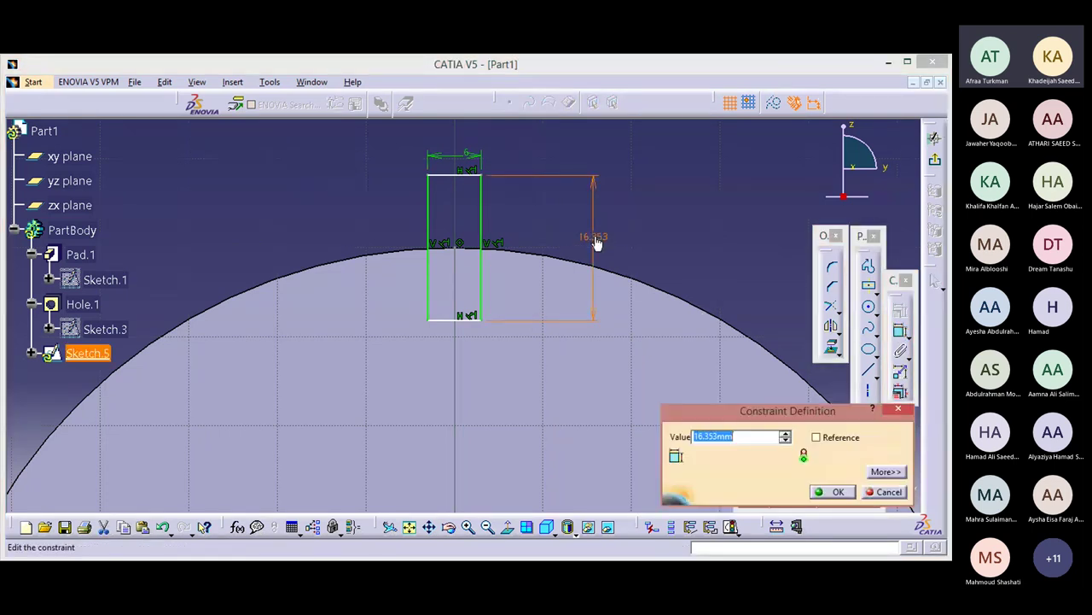
type("20")
key("Return")
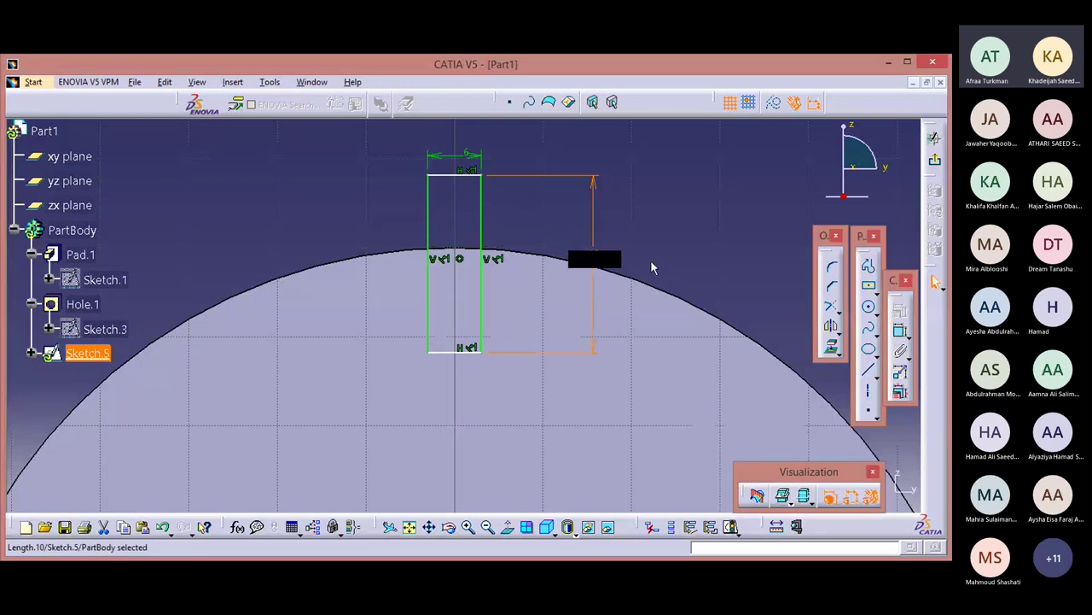
left_click(460, 261)
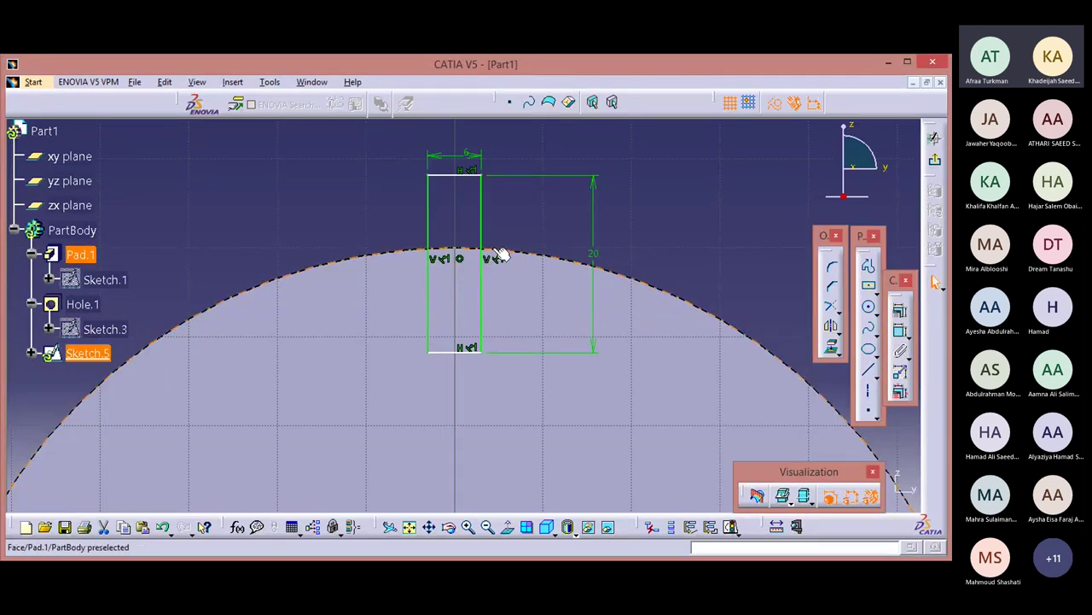
left_click(502, 254, "ctrl")
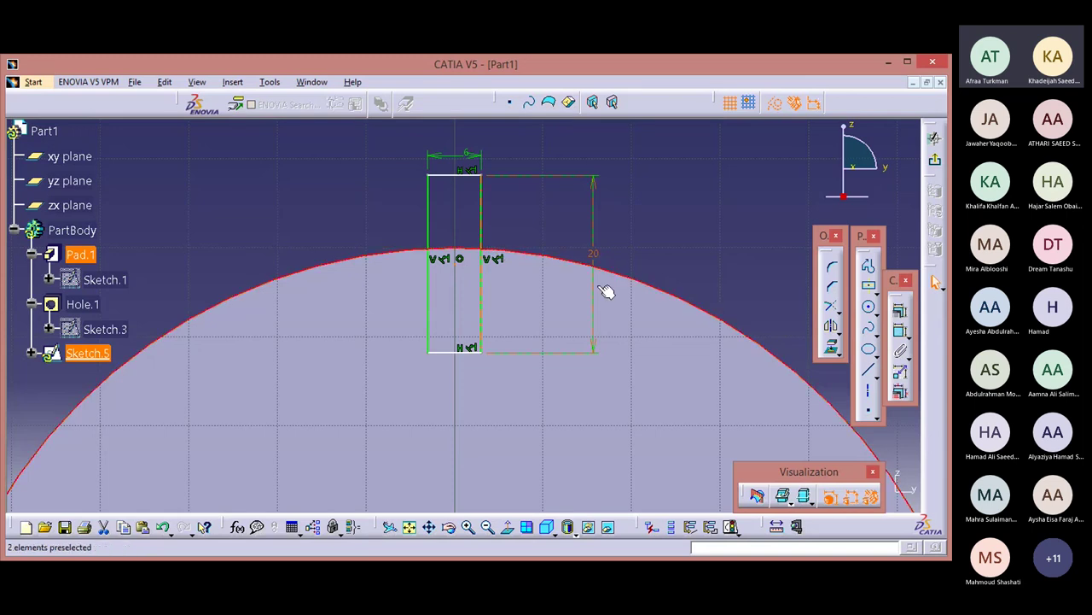
Apply a Coincidence constraint so the rectangle's centre point lies on the outer circle
left_click(900, 313)
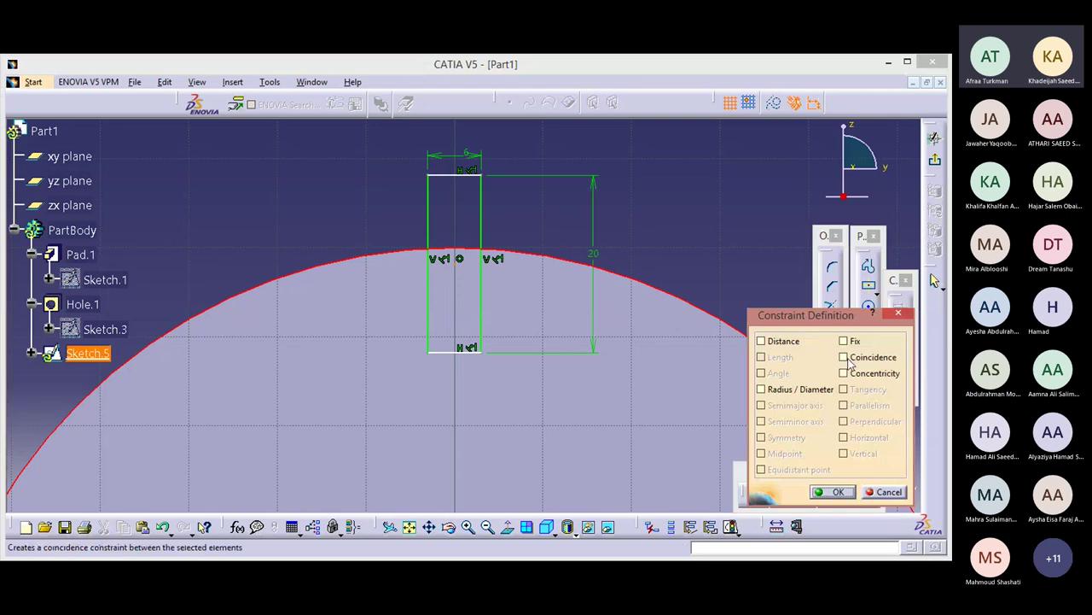
left_click(843, 357)
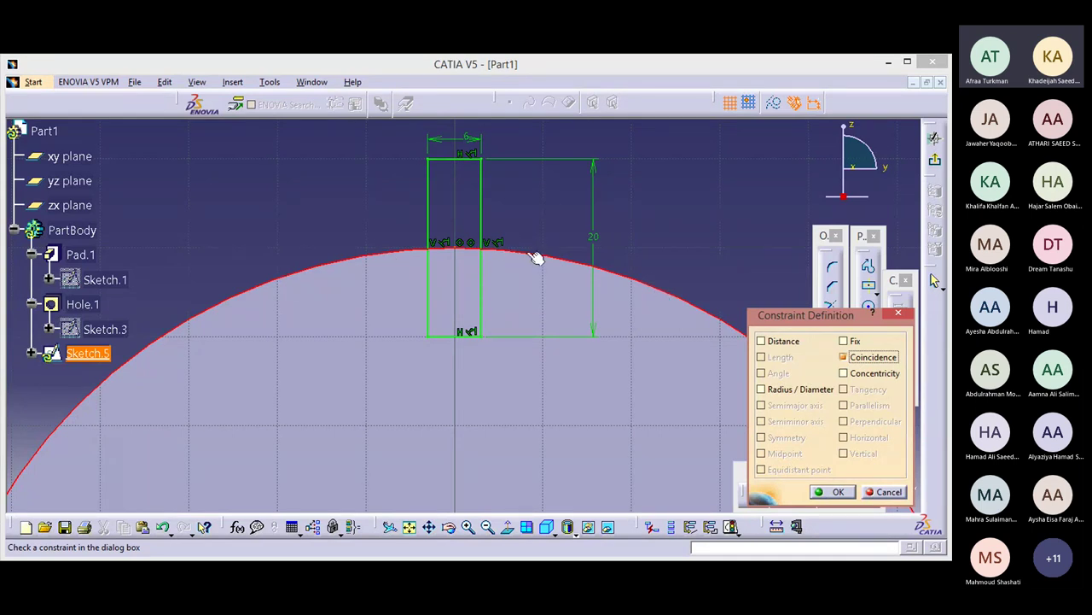
left_click(837, 493)
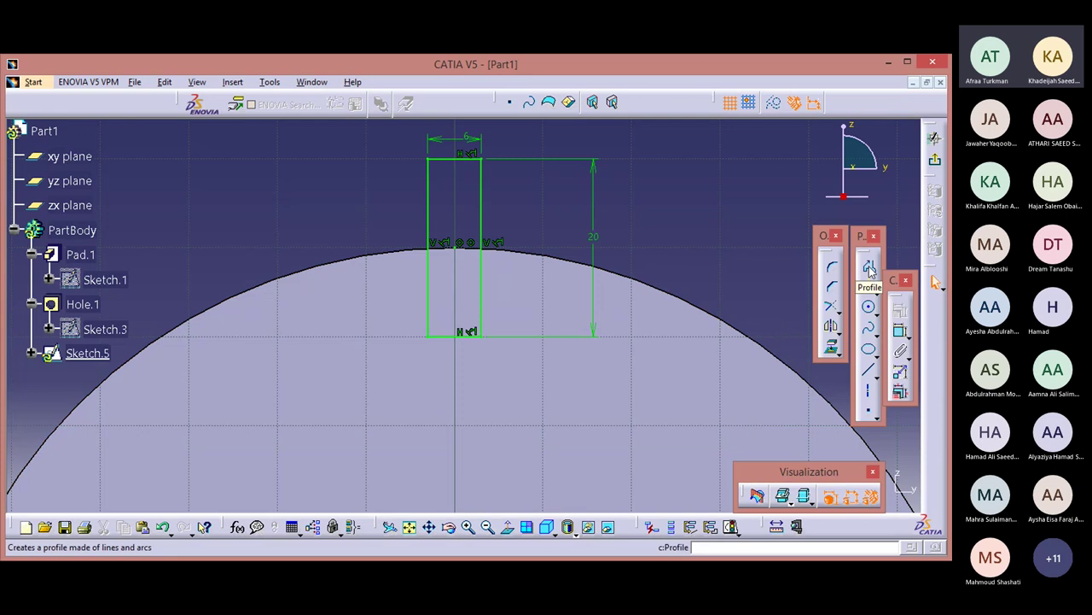
Draw a slanted line from the rectangle's top-left corner outward, then horizontally back to the bottom edge
left_click(869, 268)
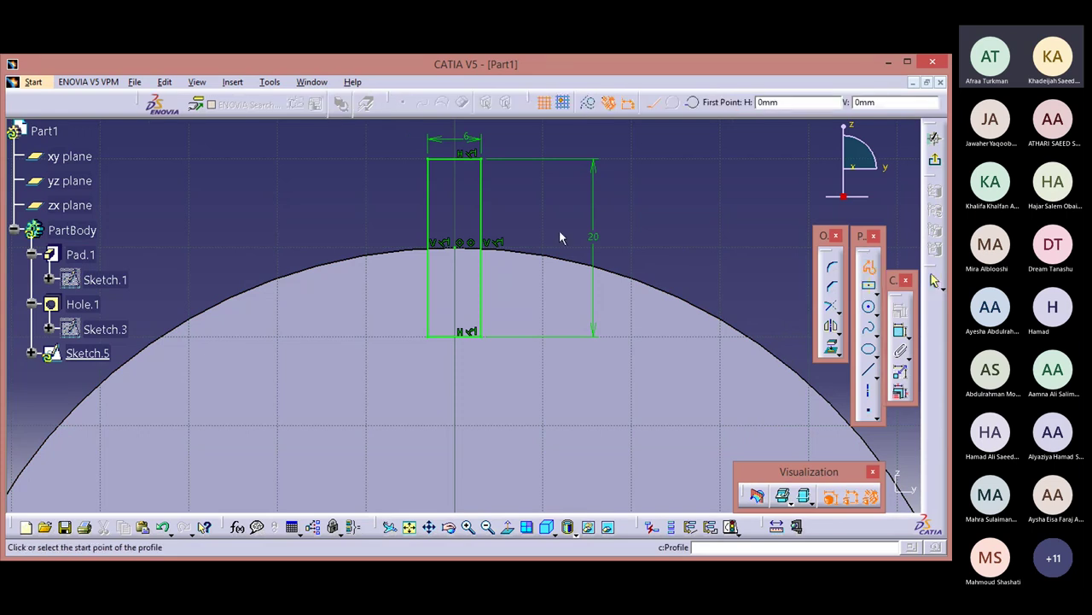
left_click(426, 160)
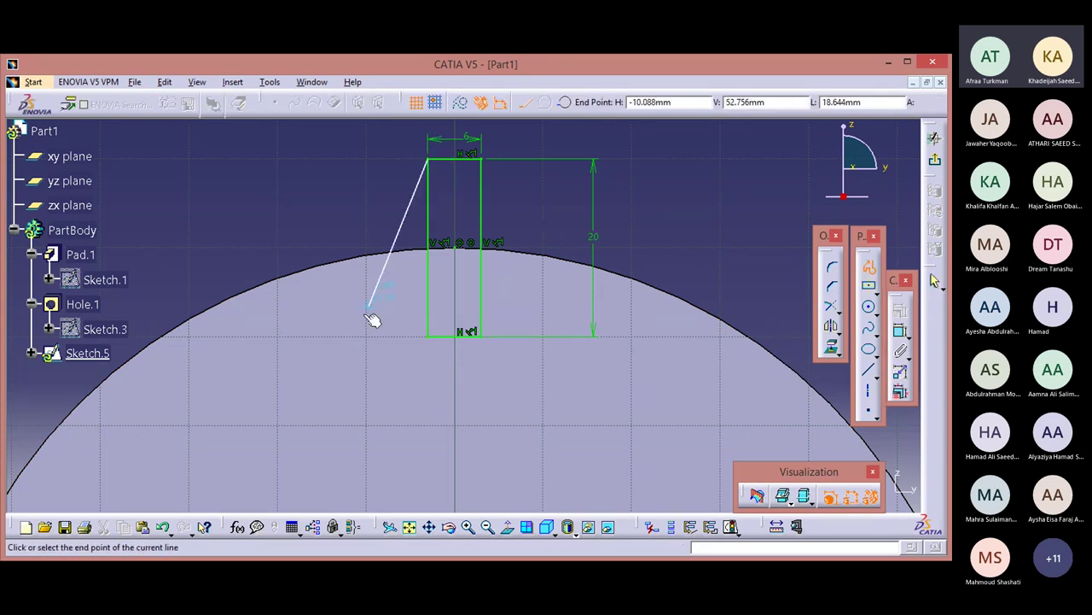
left_click(369, 333)
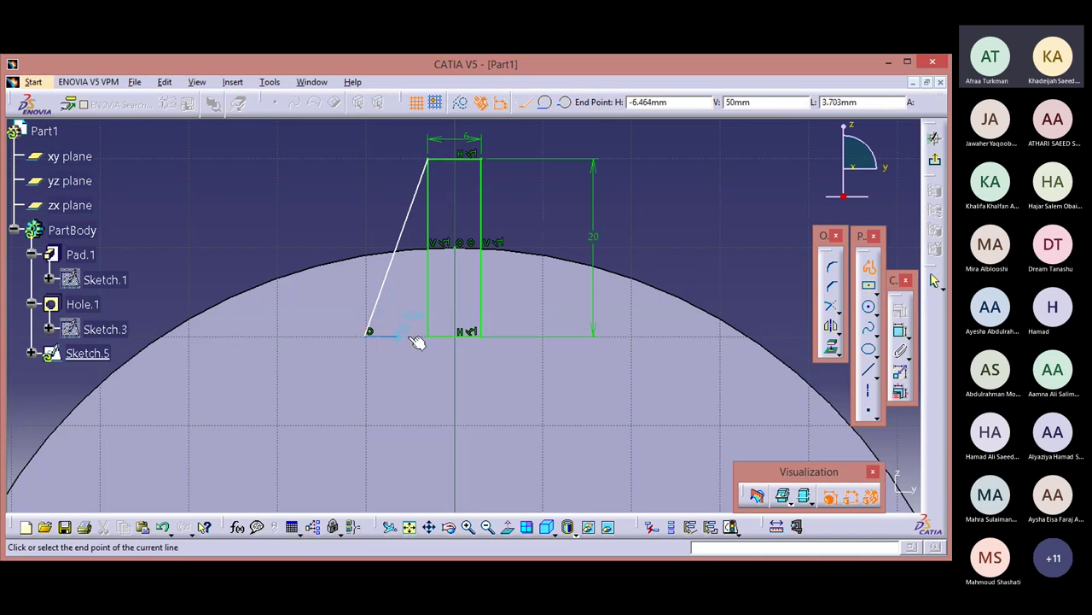
left_click(433, 340)
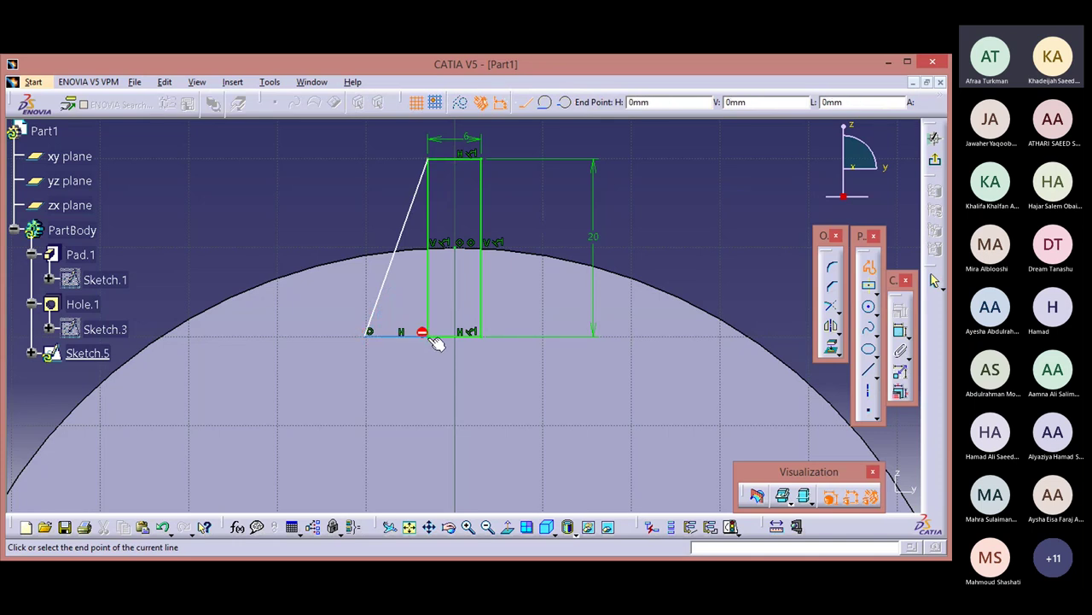
key("Escape")
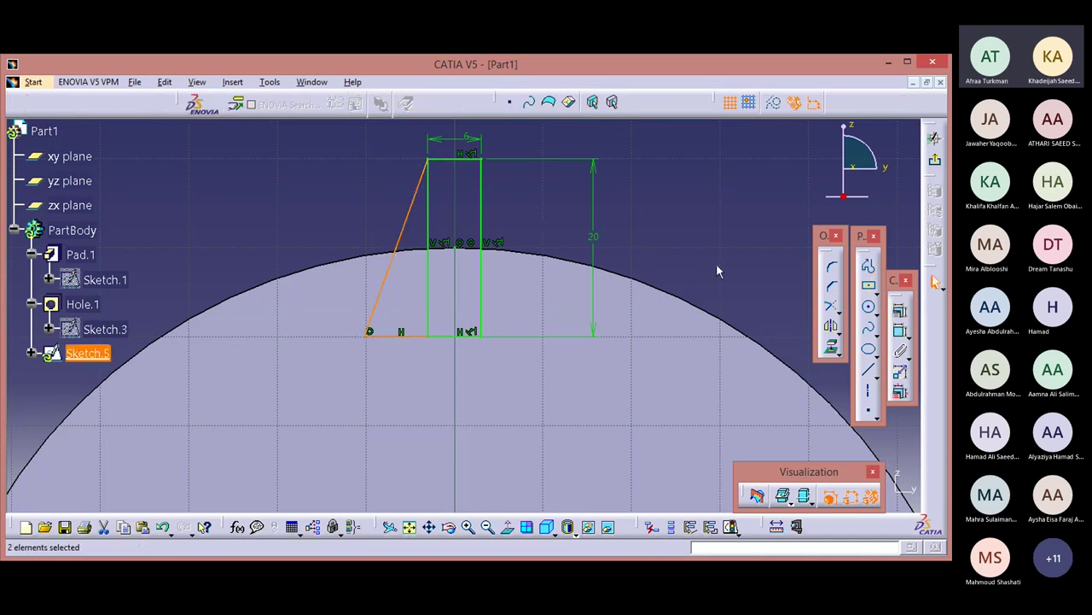
Draw the matching slanted line from the top-right corner, then horizontally back along the bottom
left_click(869, 268)
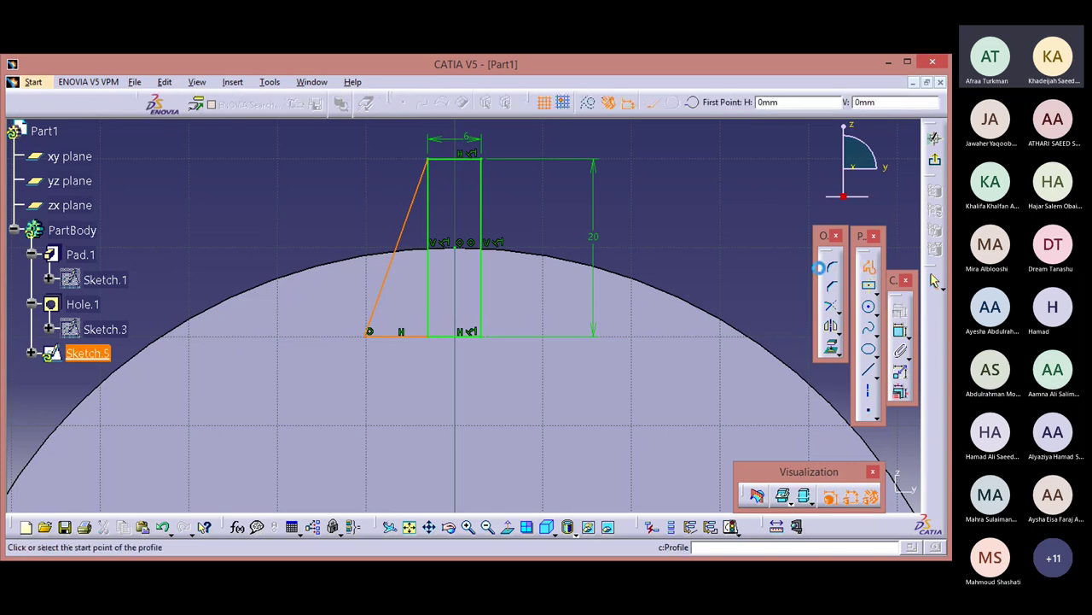
left_click(489, 162)
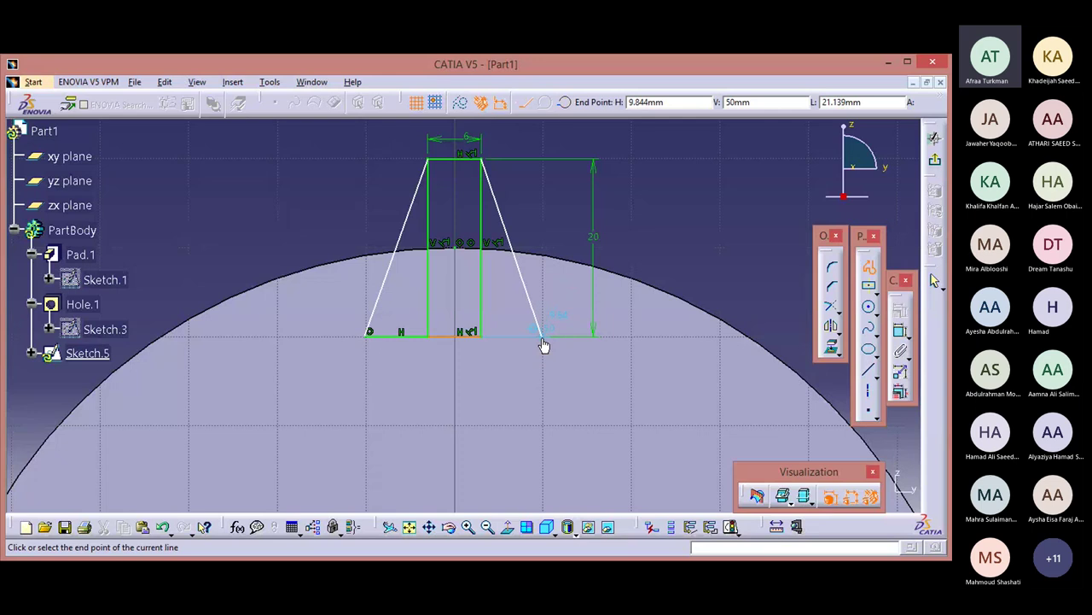
left_click(546, 333)
left_click(489, 339)
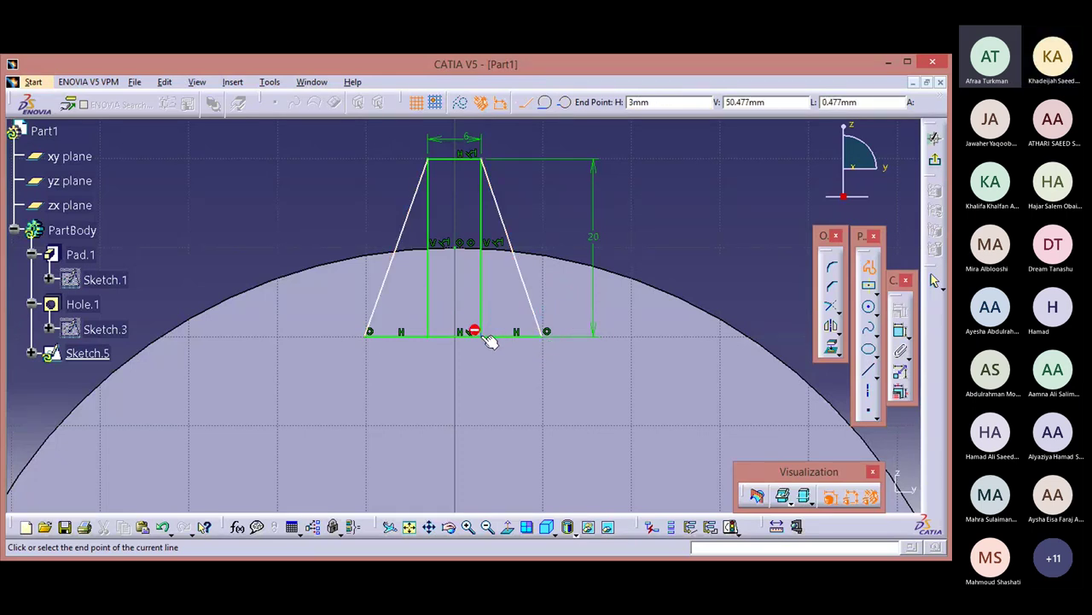
key("Escape")
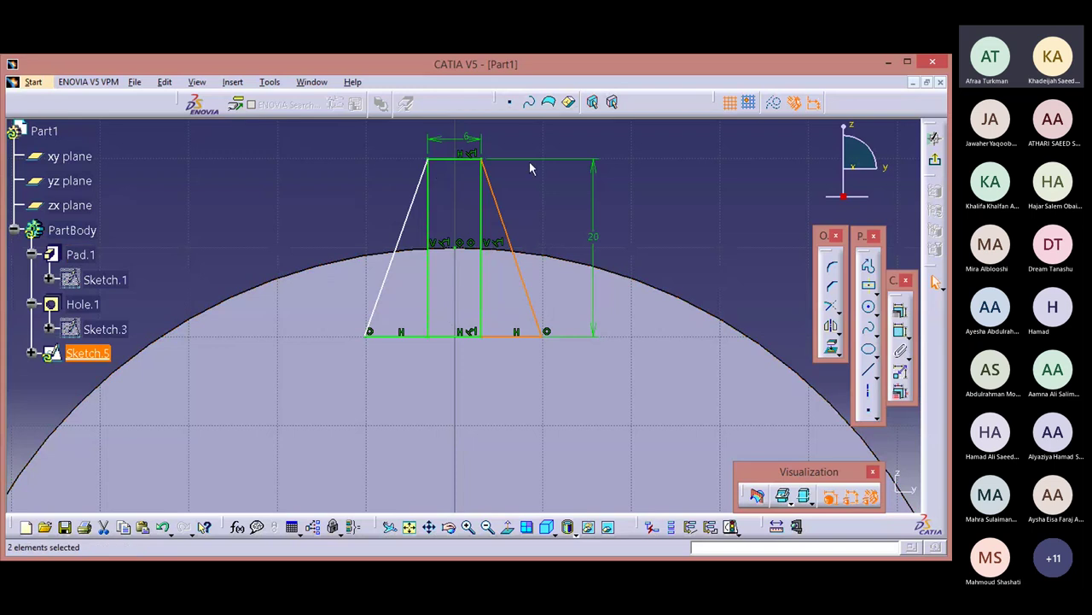
left_click(840, 312)
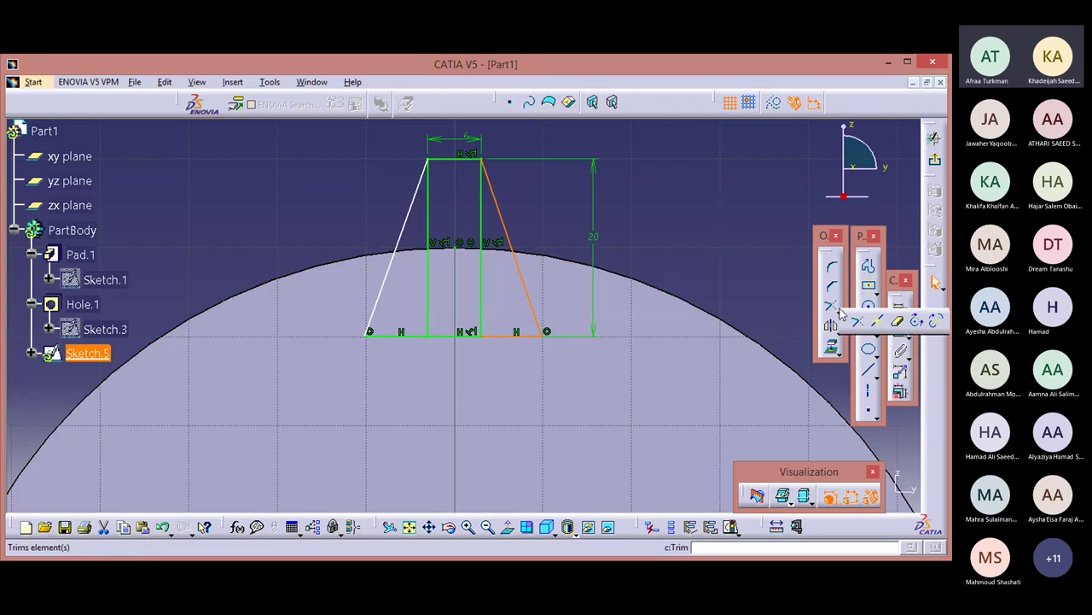
Quick-trim away the rectangle's left and right vertical sides
left_click(899, 323)
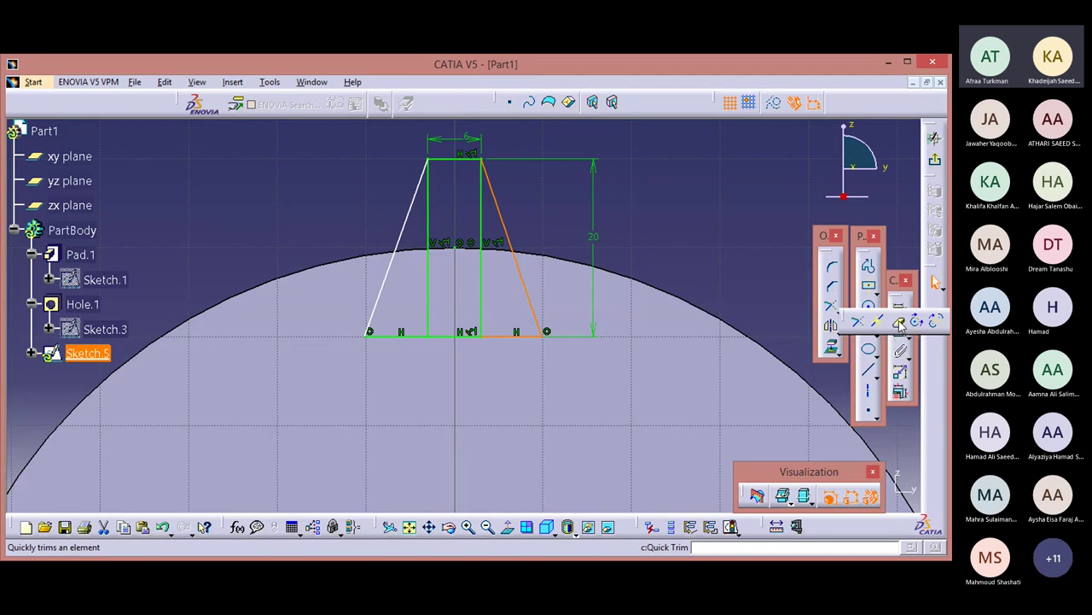
left_click(431, 296)
left_click(830, 306)
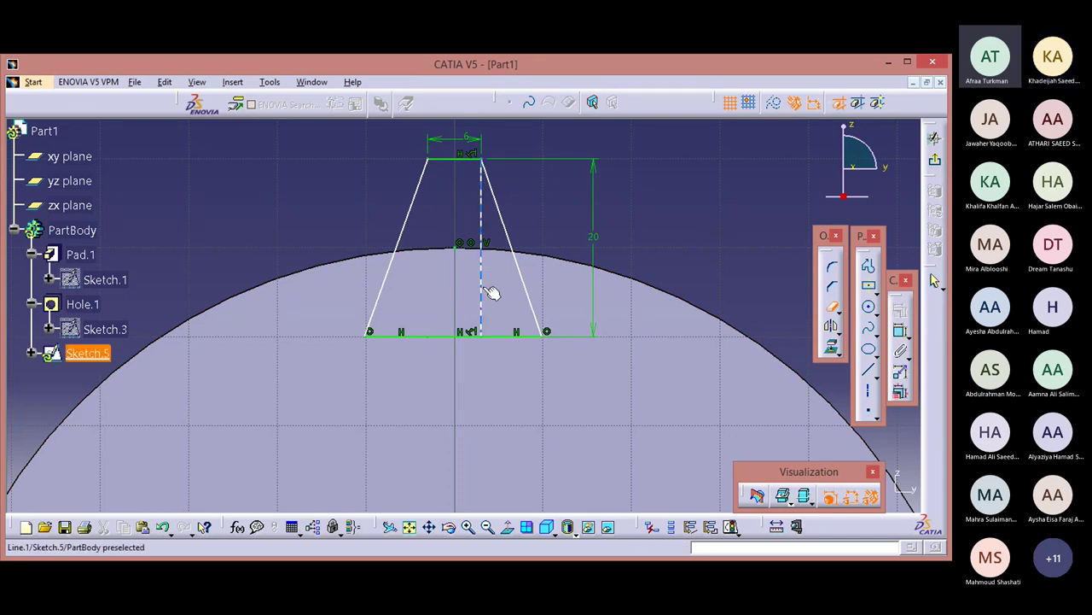
left_click(492, 292)
left_click(497, 345)
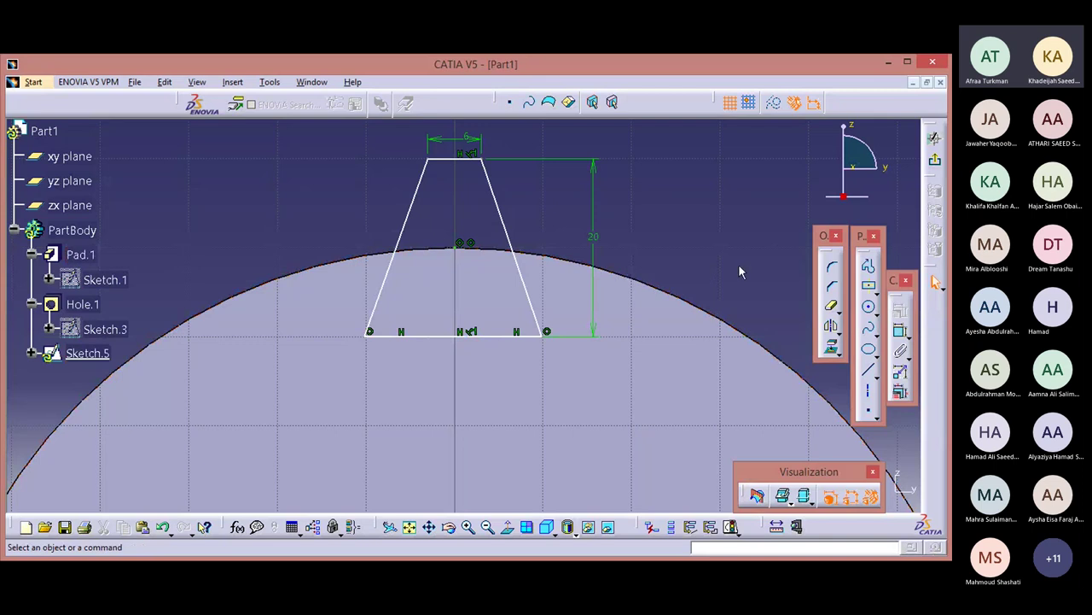
Draw a straight line across the trapezoid from its left side to its right side
left_click(870, 373)
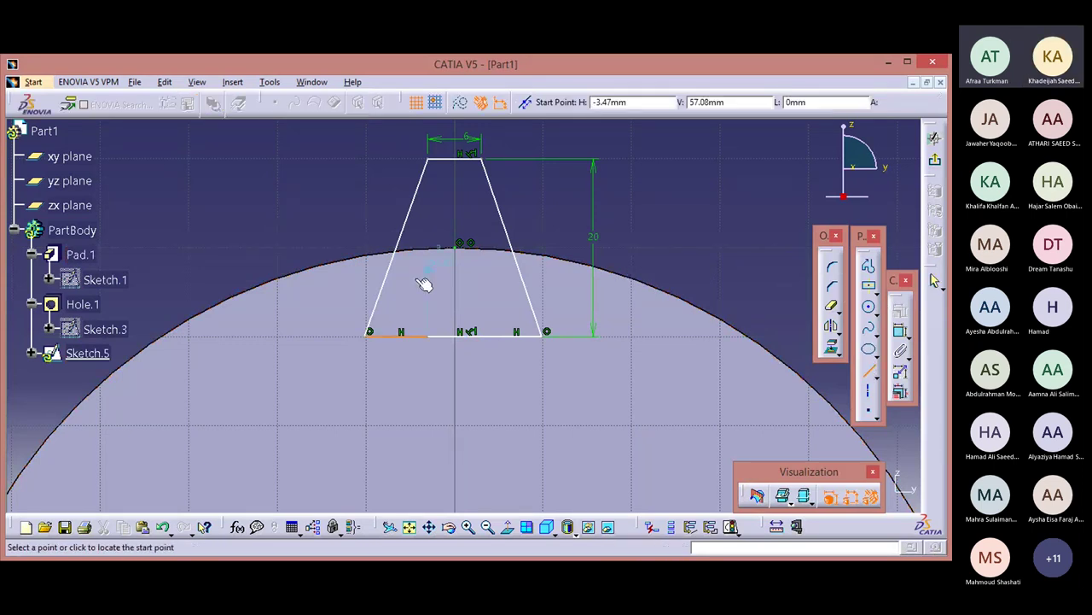
left_click(390, 260)
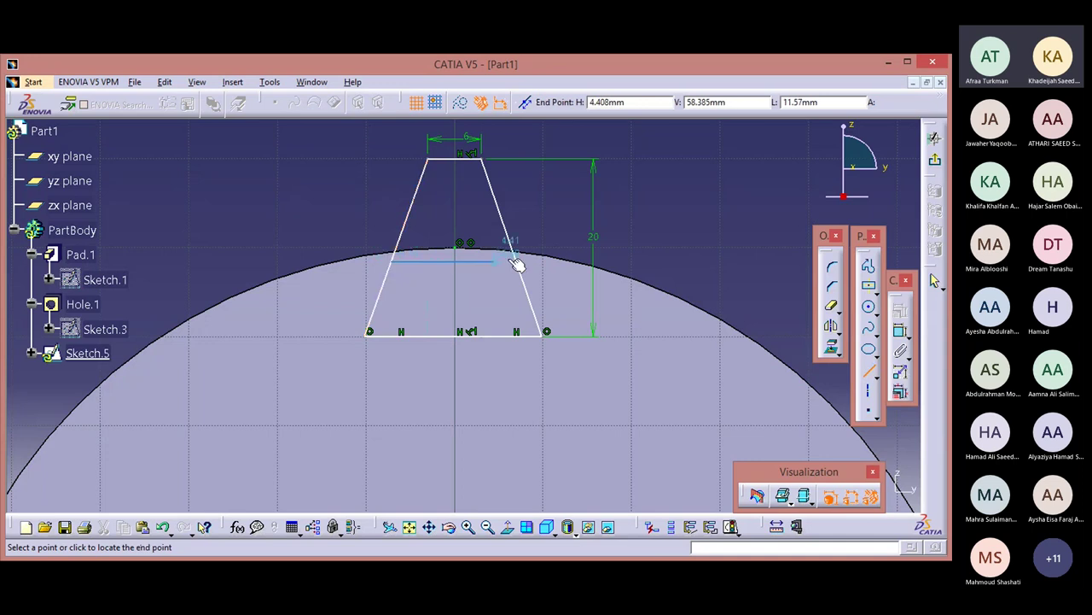
left_click(519, 258)
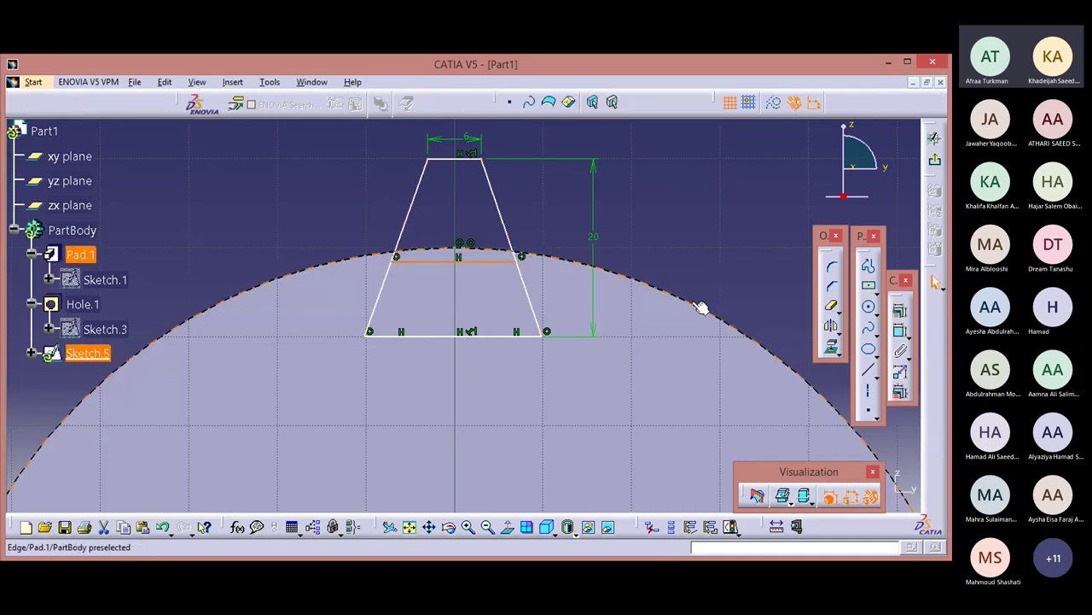
Quick-trim the leftover side and bottom-line pieces below the rim, then exit the sketch
left_click(831, 305)
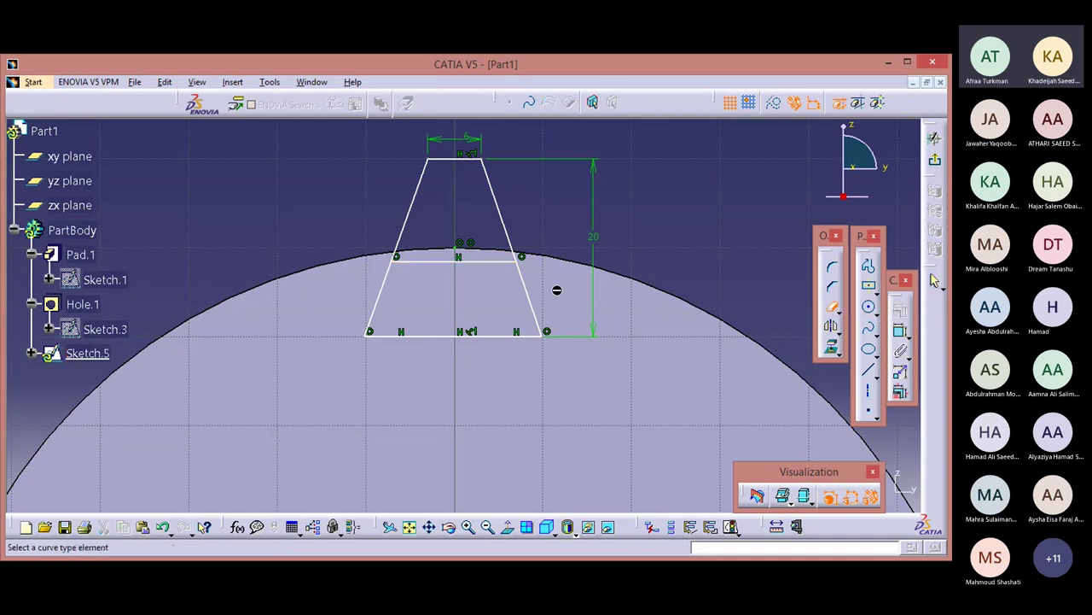
left_click(536, 300)
left_click(826, 304)
left_click(516, 340)
left_click(828, 308)
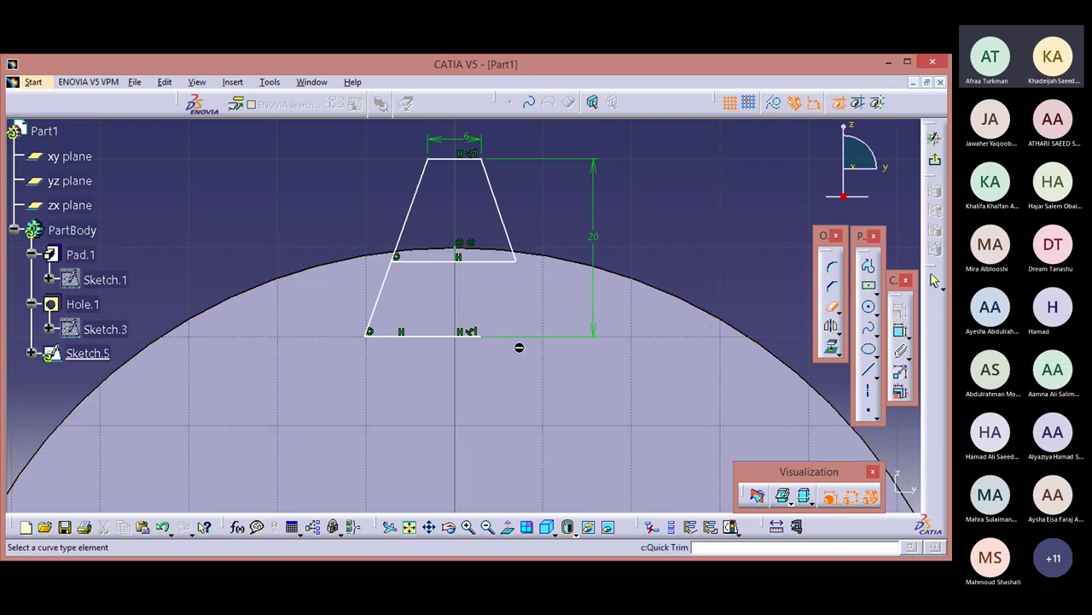
left_click(470, 335)
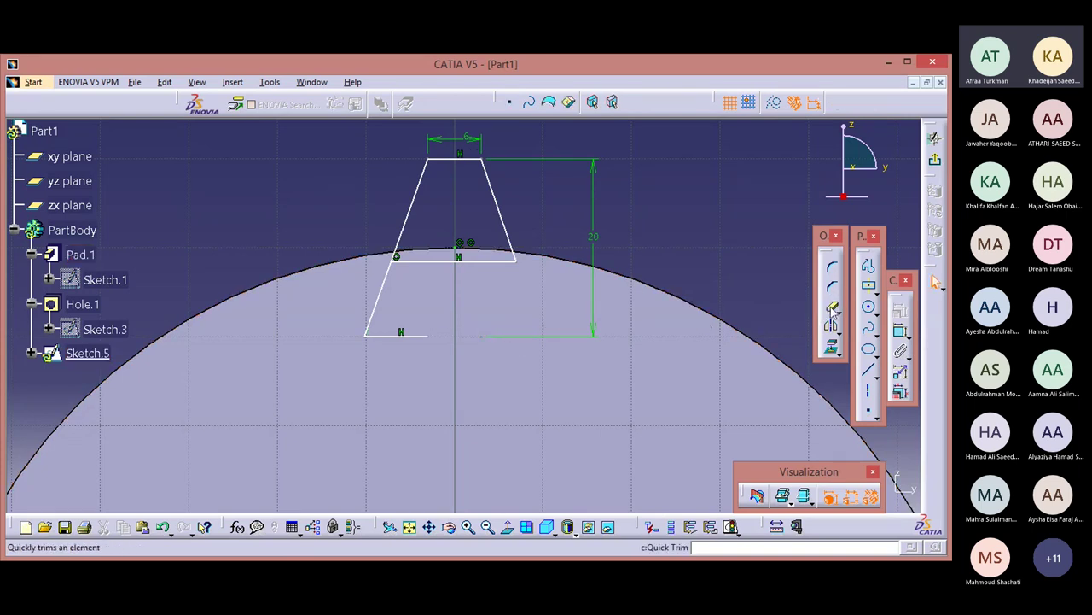
left_click(833, 309)
left_click(416, 337)
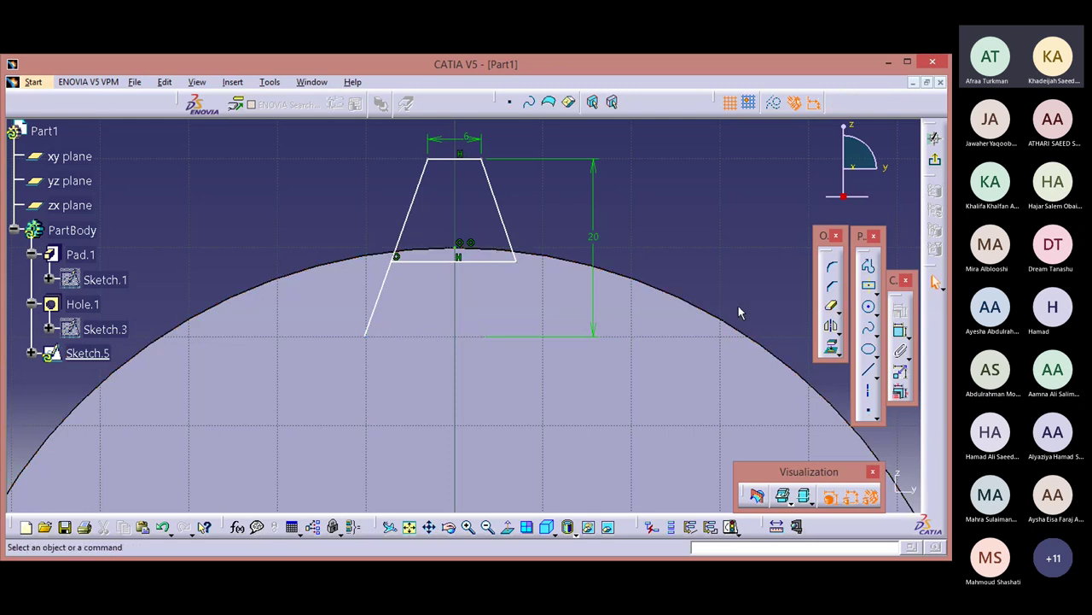
left_click(832, 305)
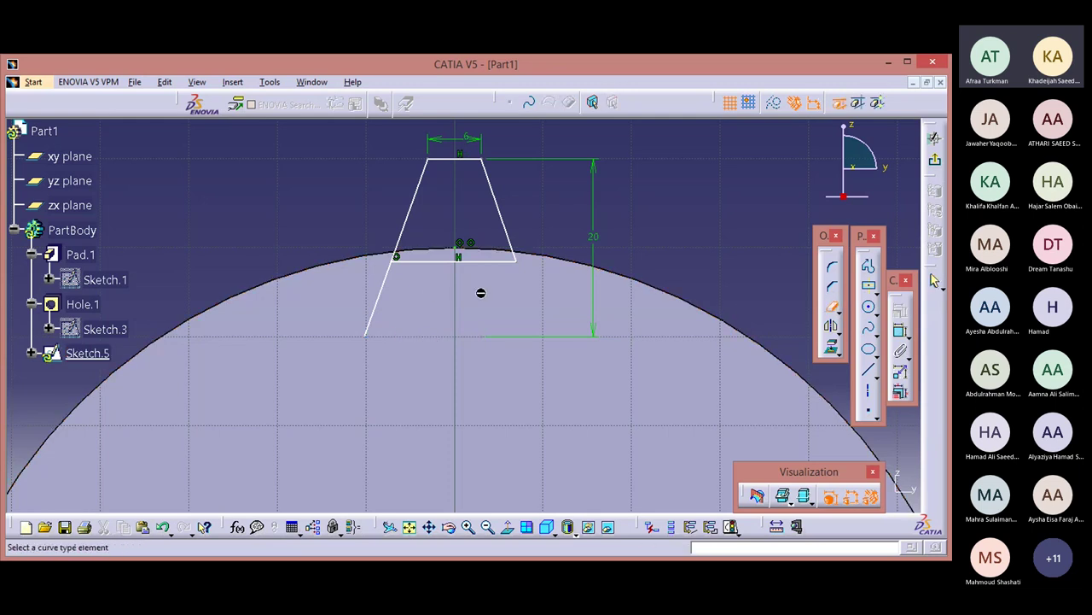
left_click(386, 299)
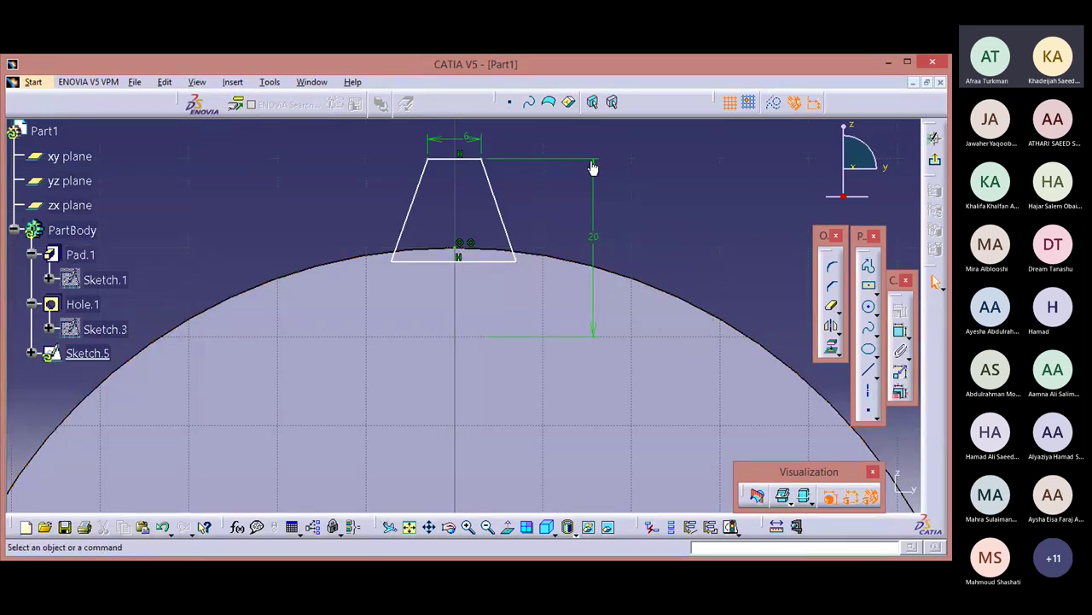
left_click(935, 282)
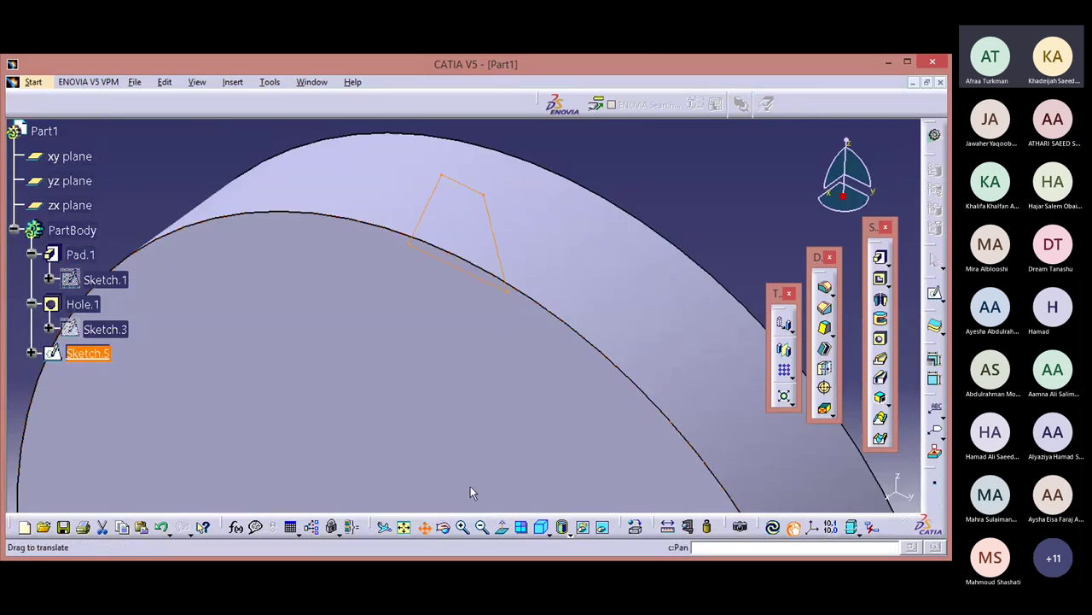
Pad Sketch.5 20 mm in the reversed direction to form the tooth, viewed isometrically
middle_click_drag(641, 261, 593, 353)
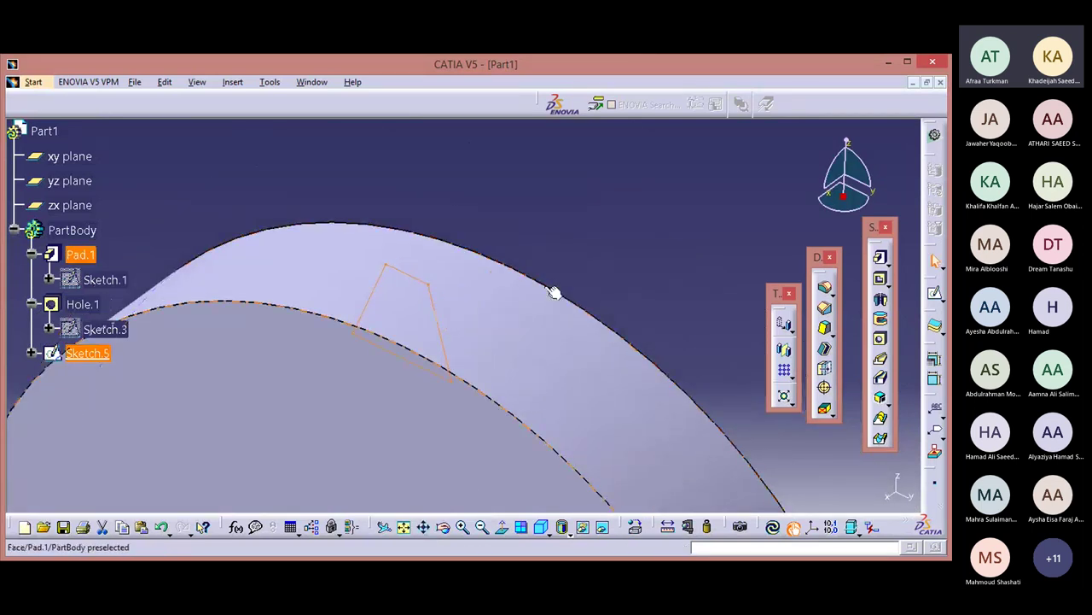
left_click(880, 256)
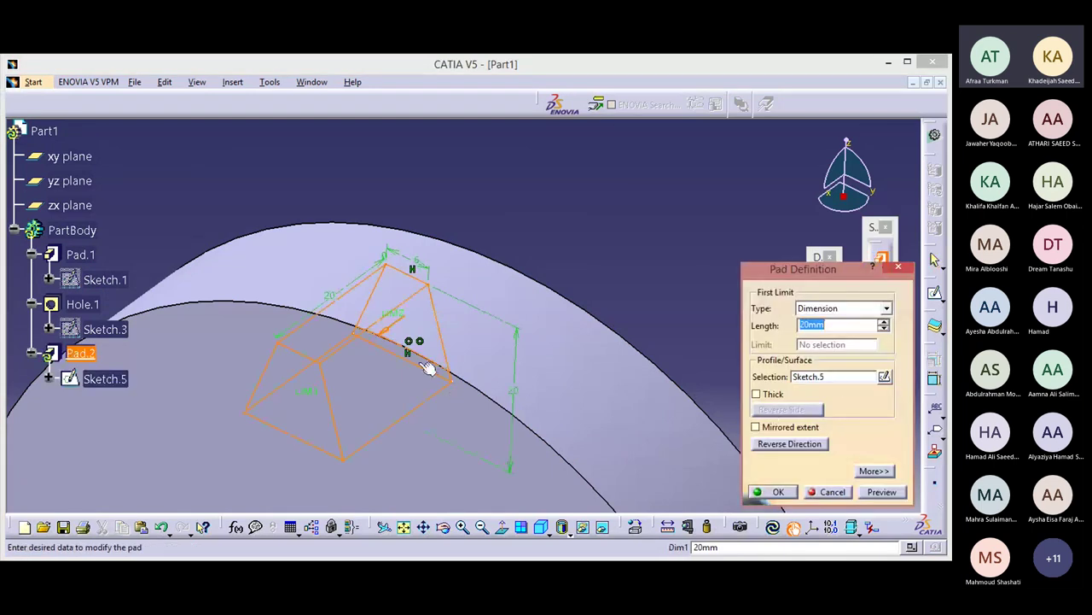
left_click(388, 336)
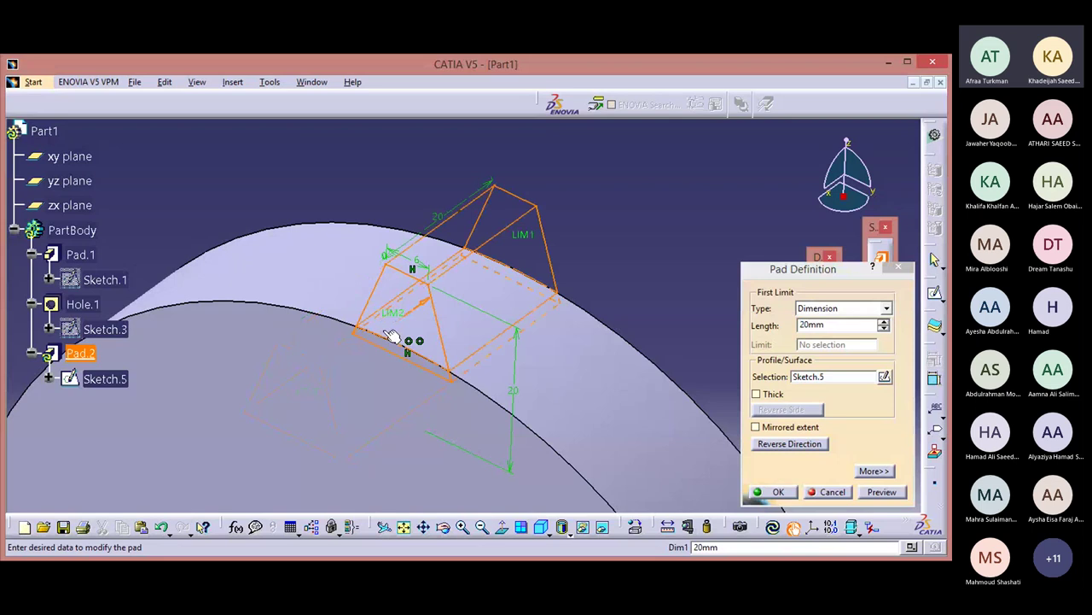
left_click(779, 445)
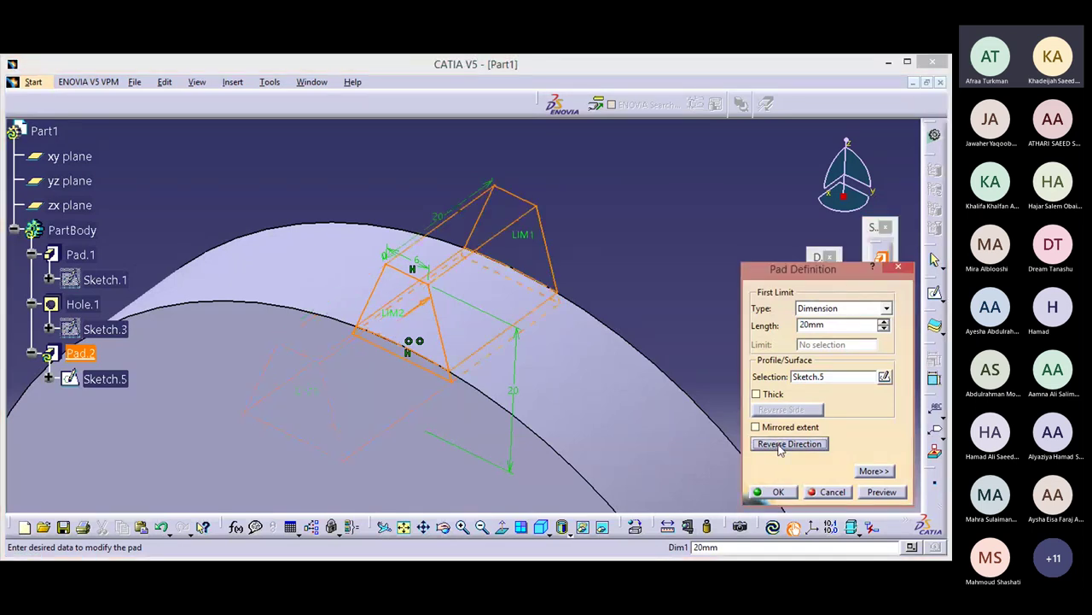
left_click(783, 493)
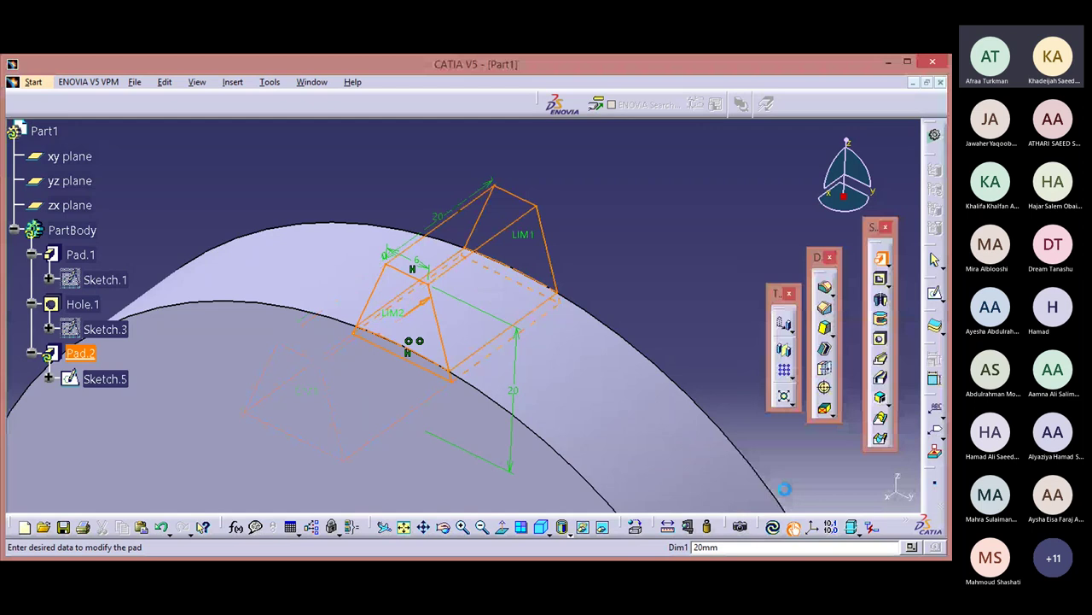
left_click(541, 527)
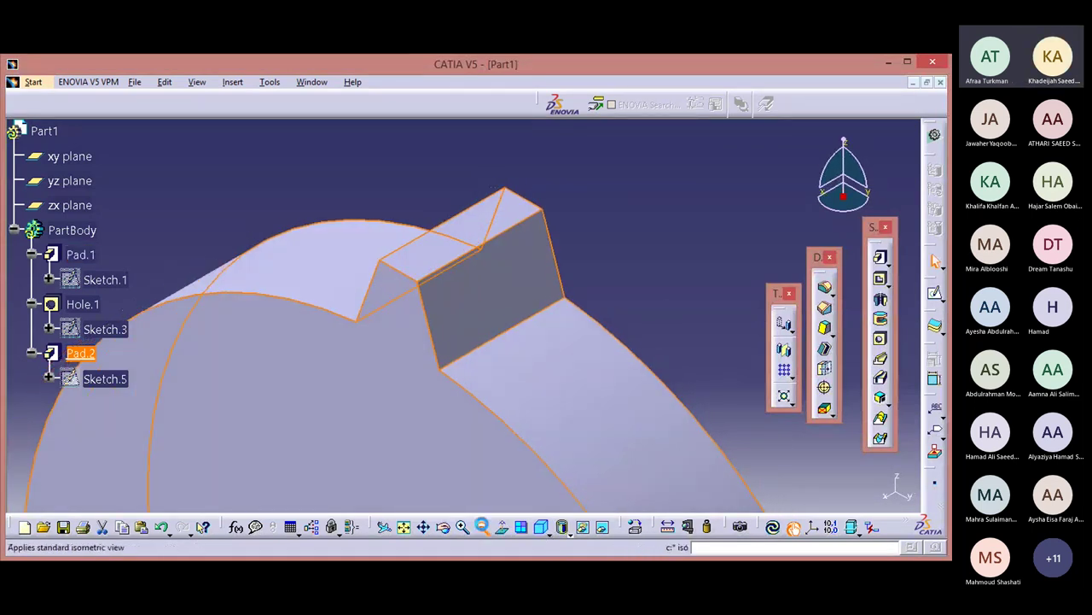
left_click(482, 527)
left_click(620, 330)
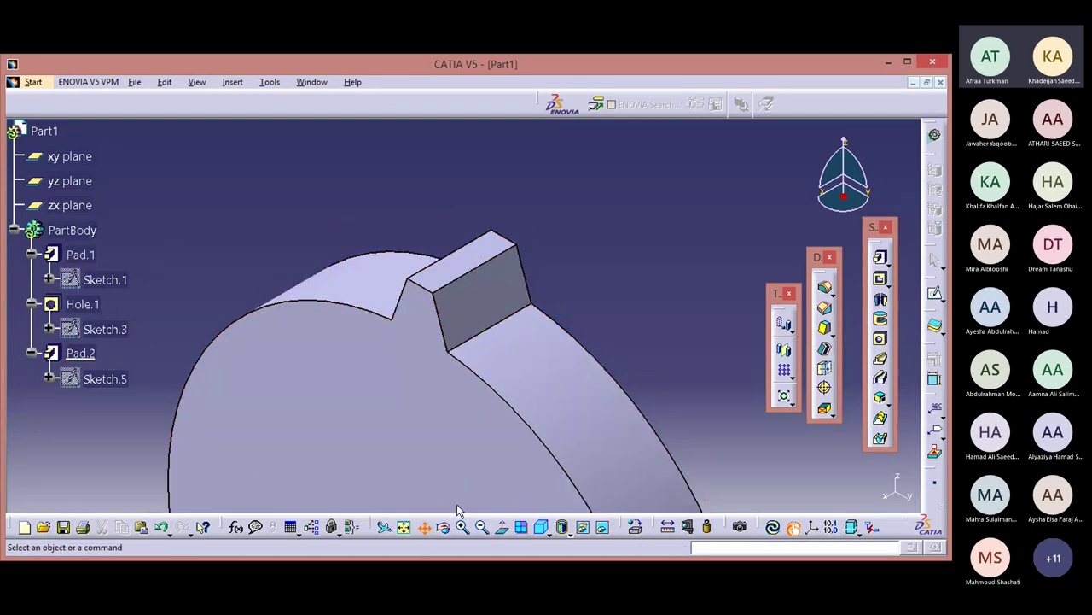
middle_click_drag(522, 463, 585, 354)
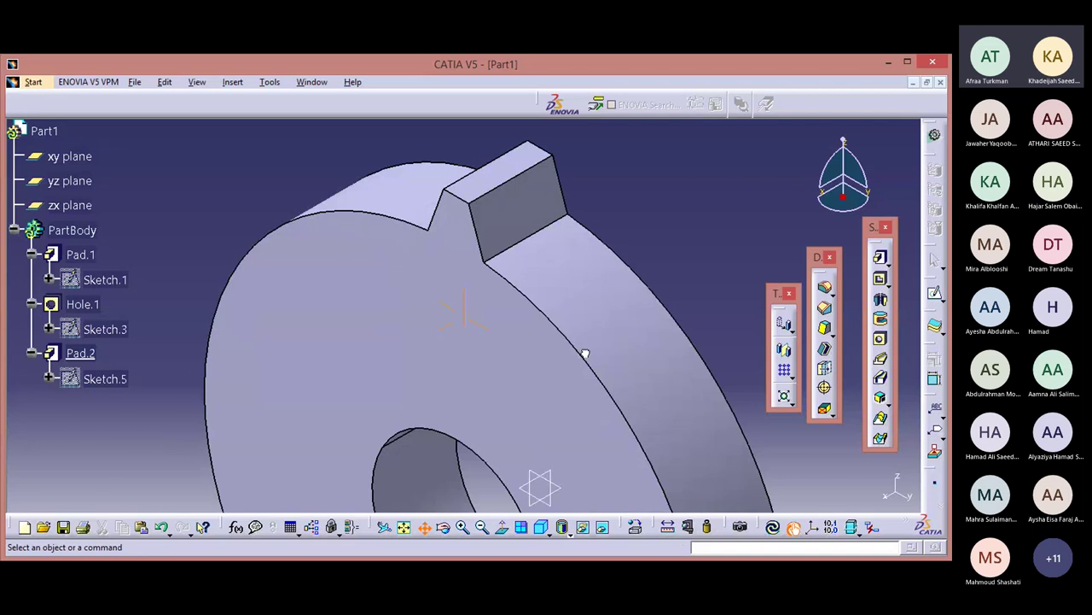
middle_click_drag(586, 354, 583, 365)
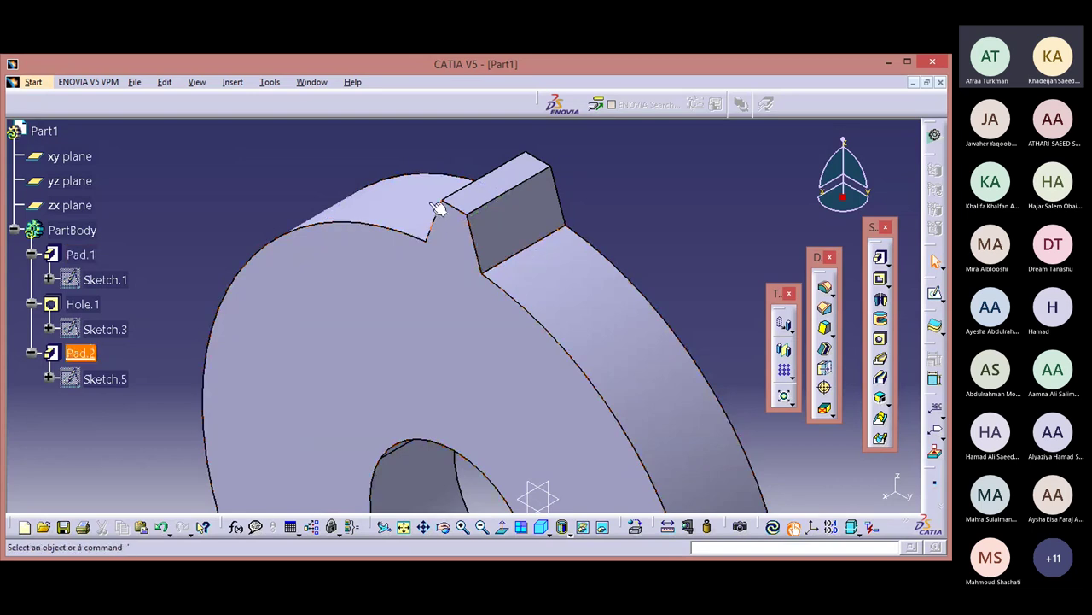
Select both edges where the tooth meets the rim, rotating the part to reach them
left_click(530, 253)
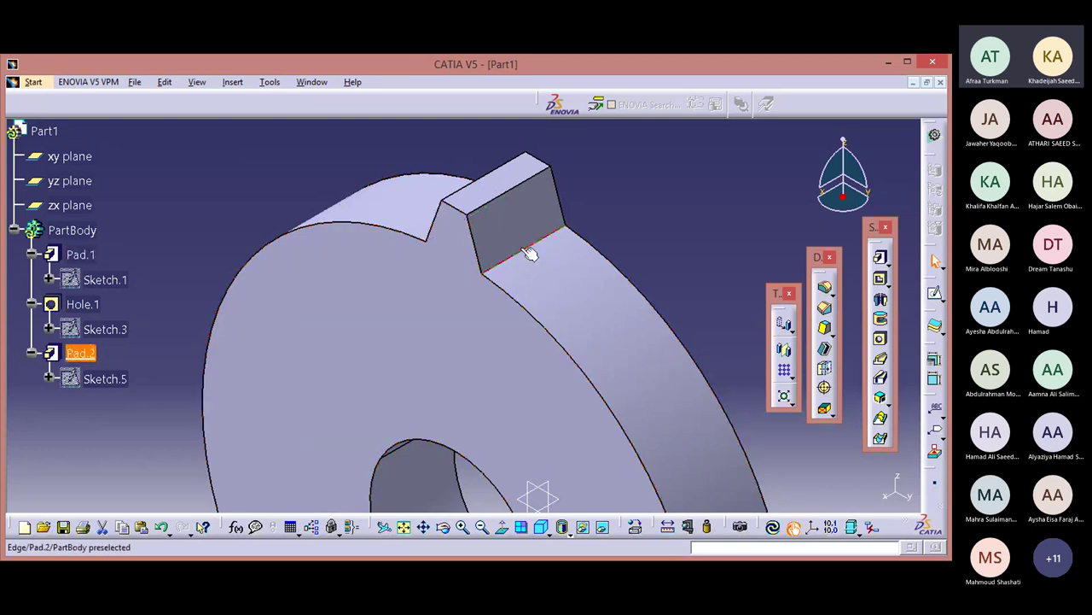
left_click(417, 459, "ctrl")
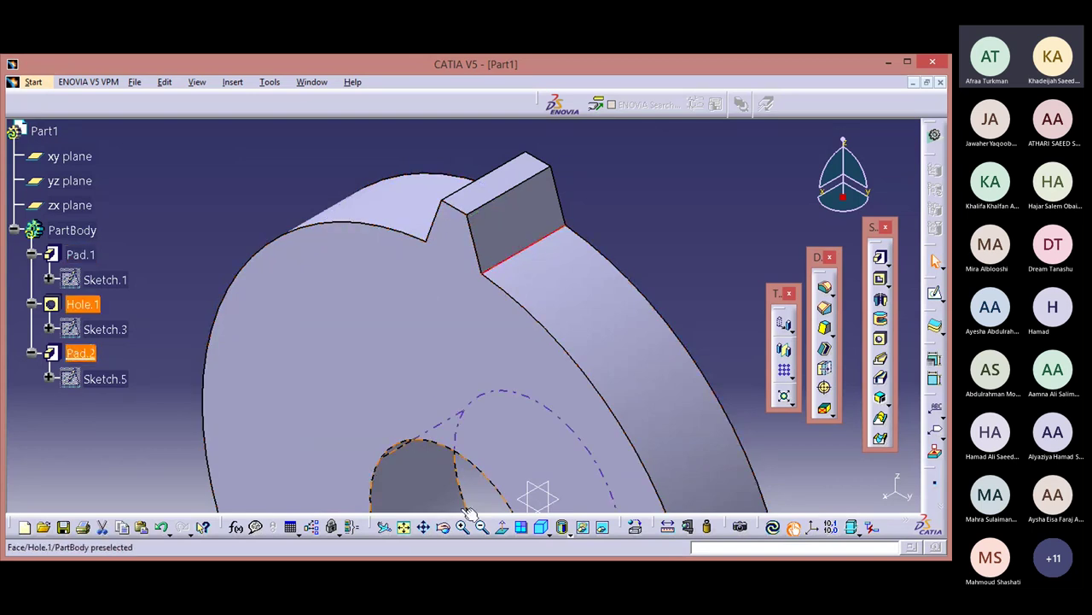
left_click(443, 533)
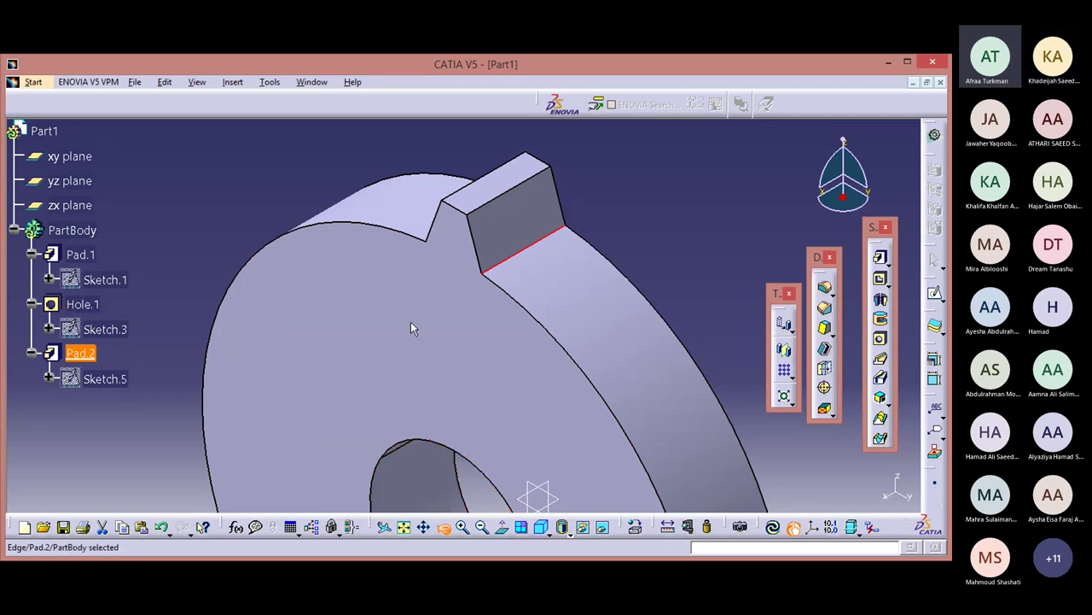
left_click_drag(411, 322, 583, 407)
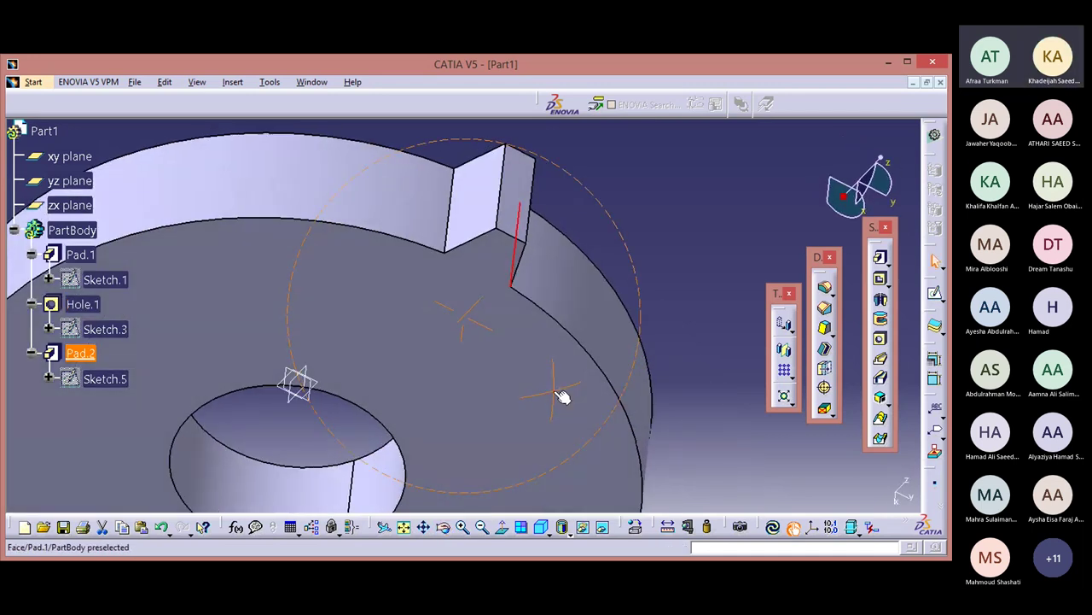
left_click(457, 215)
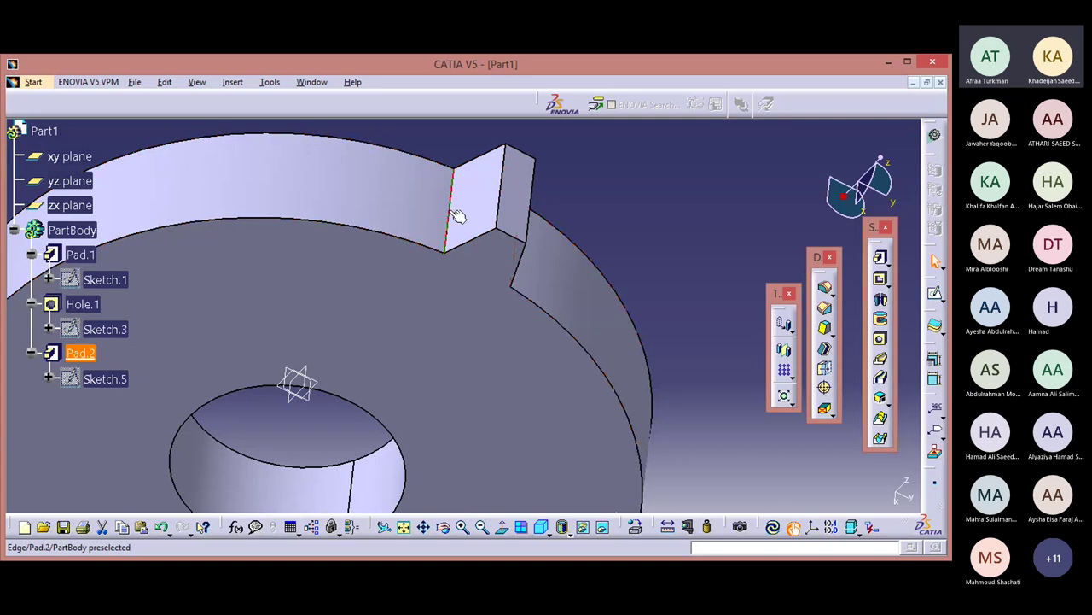
left_click(500, 292)
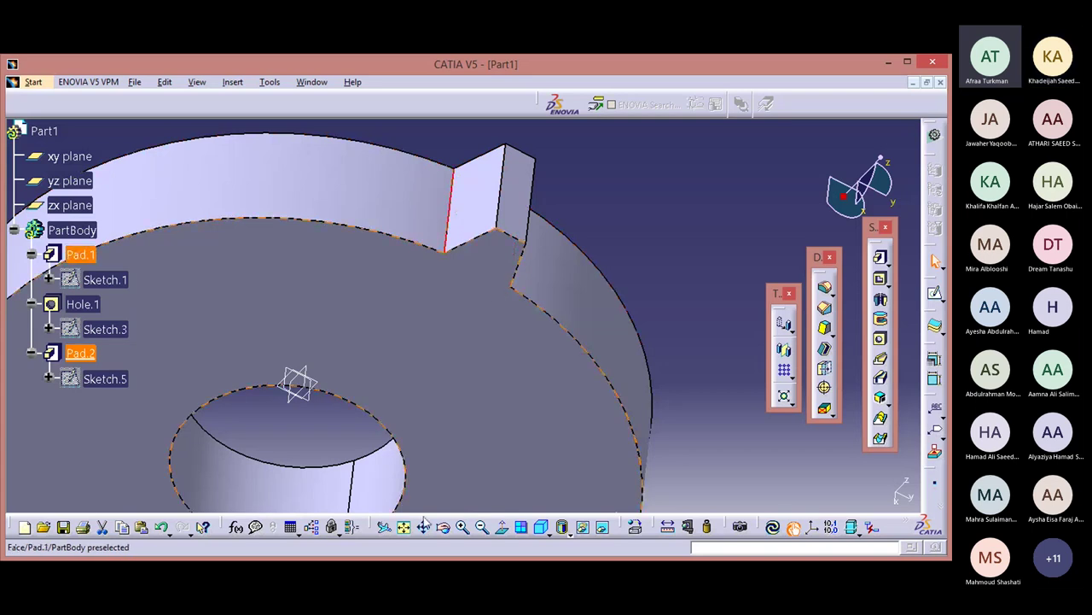
left_click(444, 527)
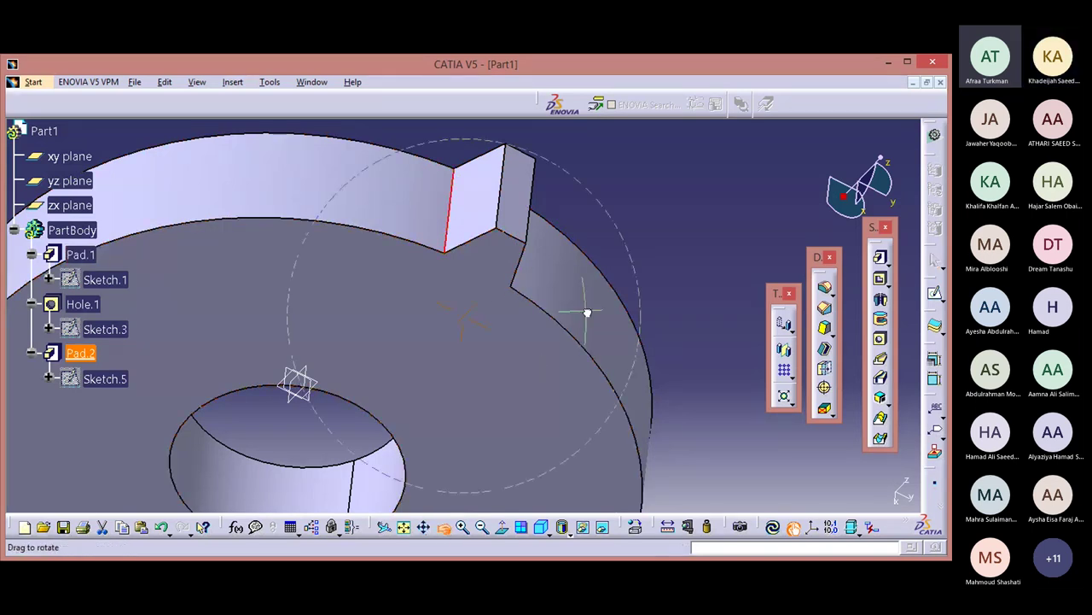
left_click_drag(578, 314, 524, 316)
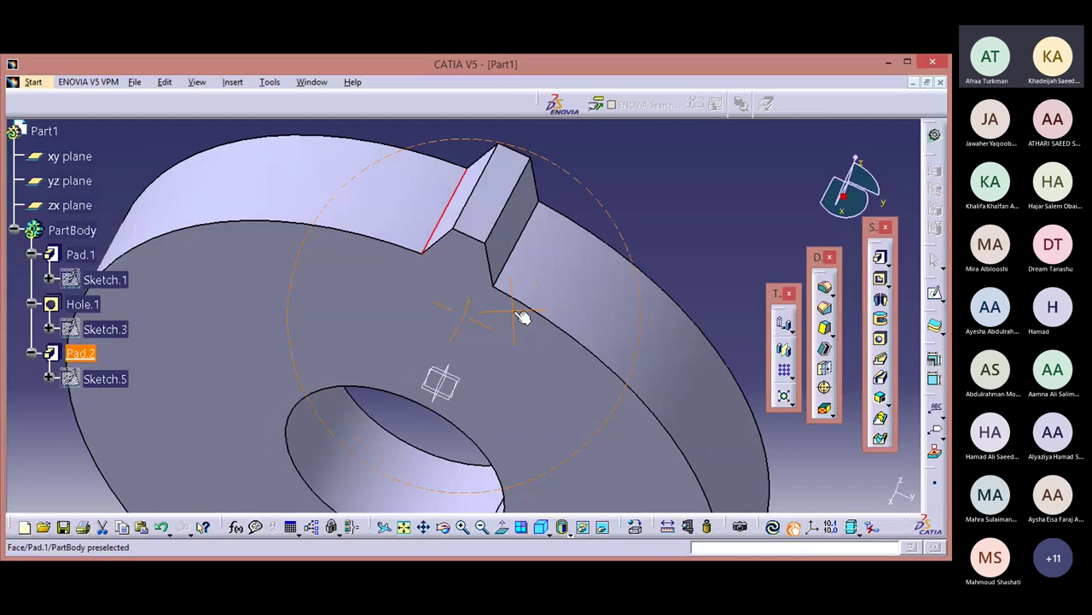
left_click(519, 259)
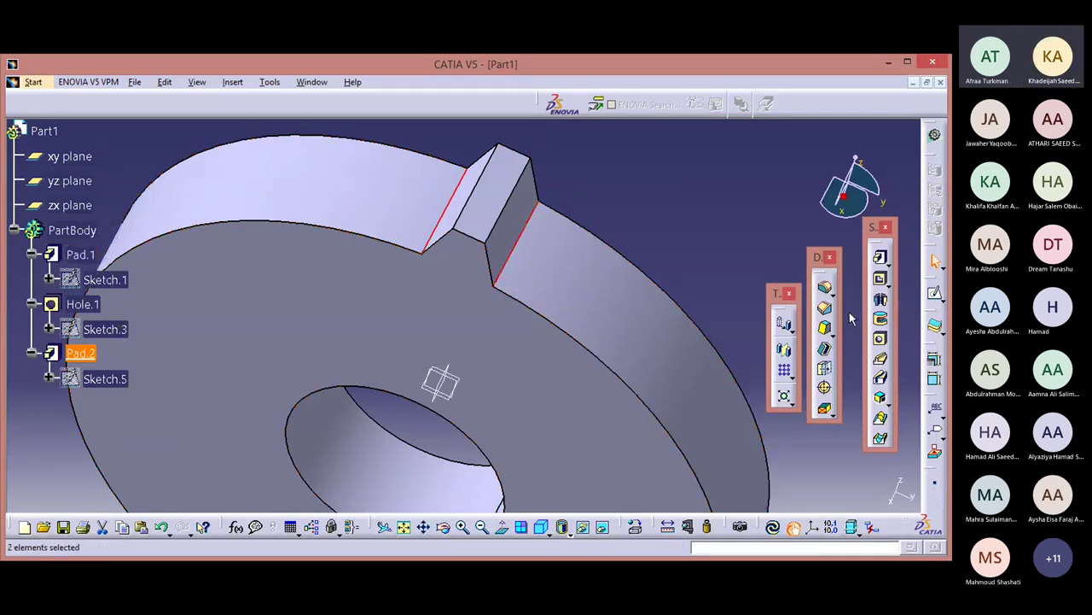
Round the two selected tooth base edges with a 2 mm edge fillet
left_click(826, 290)
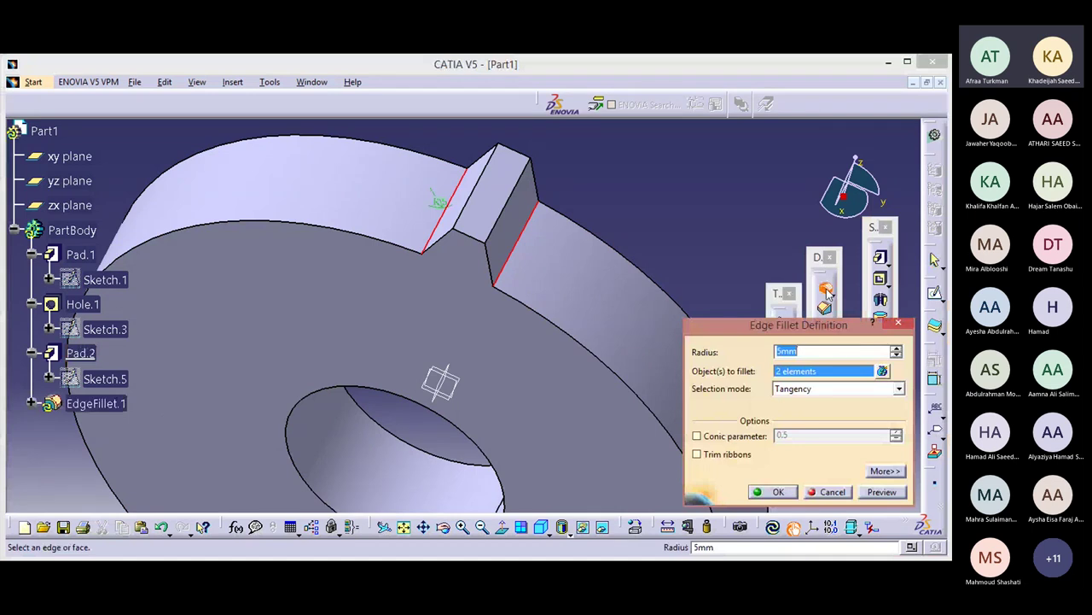
type("2")
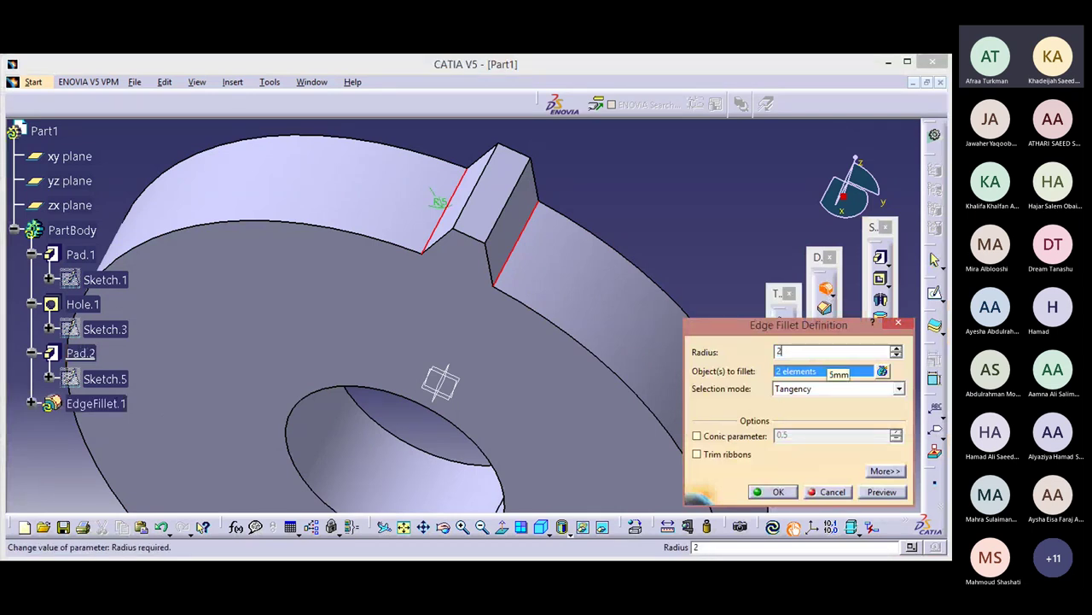
left_click(881, 492)
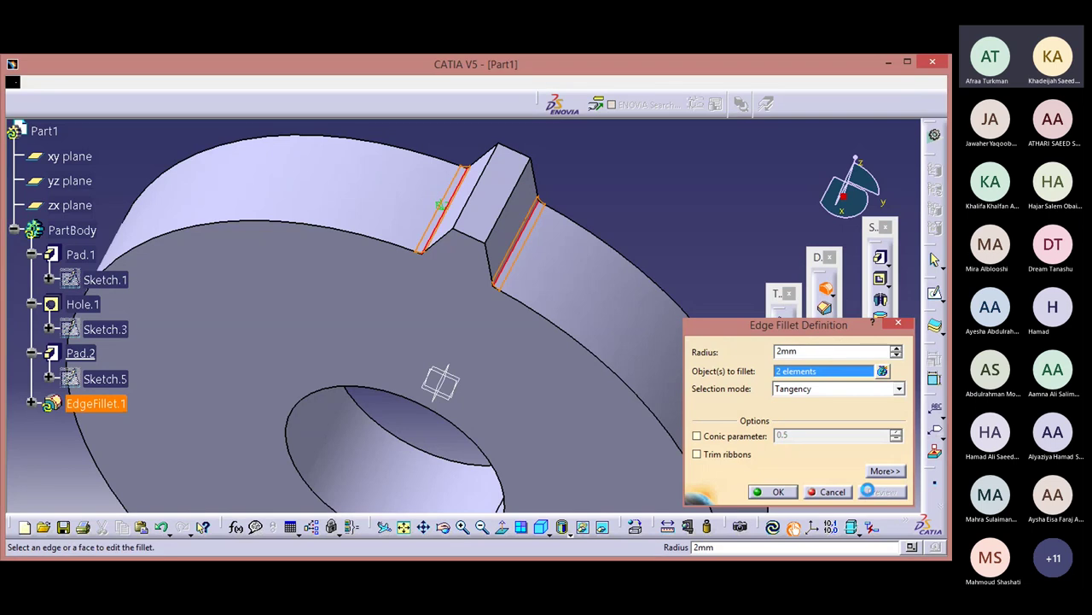
left_click(776, 492)
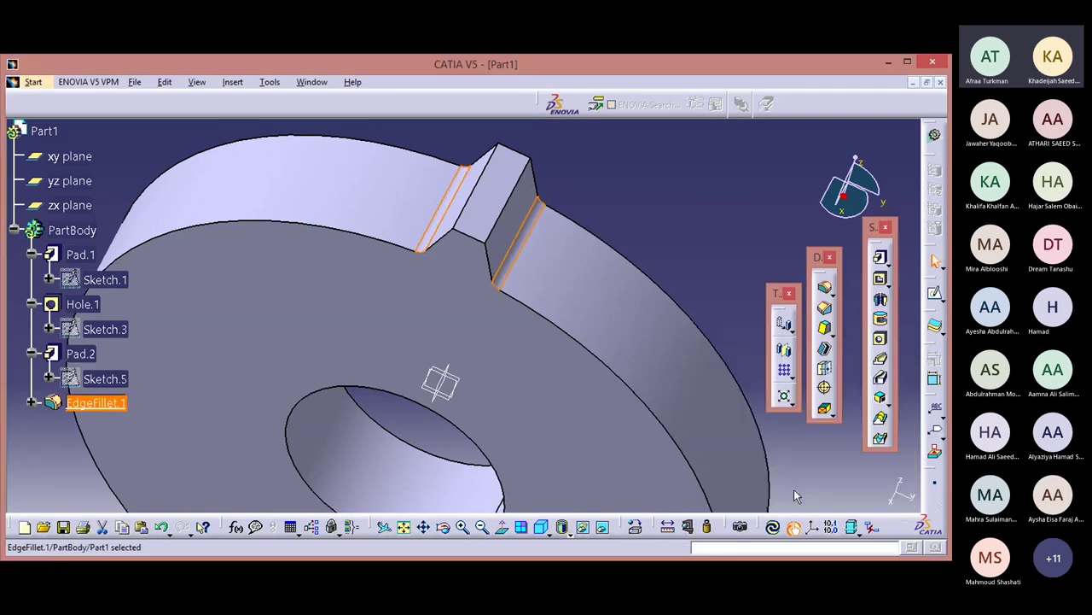
left_click(541, 528)
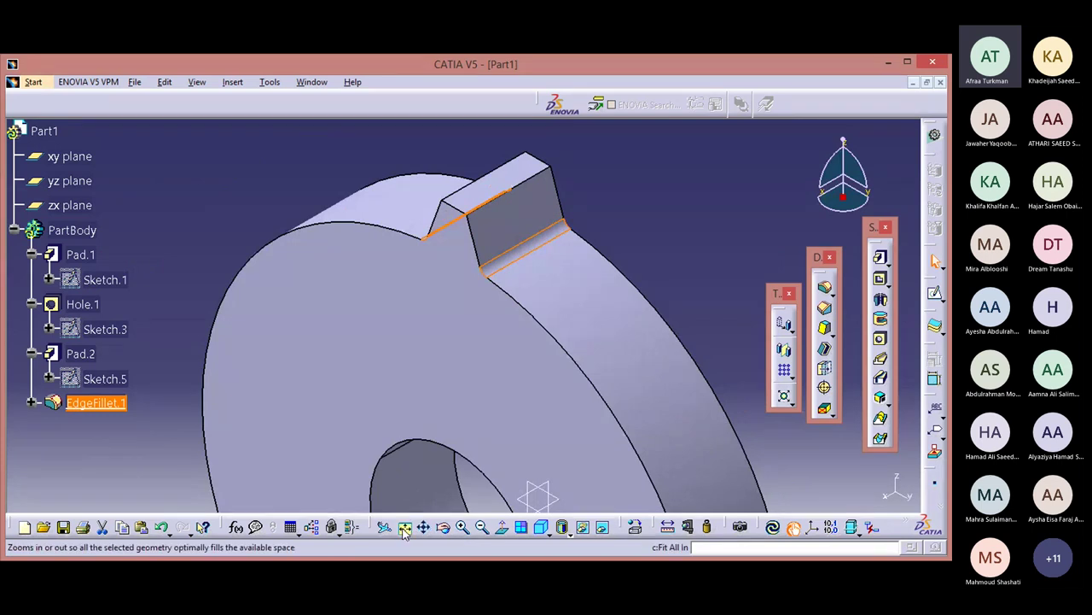
Circular-pattern the tooth with 24 instances at 15deg spacing, referenced on Pad.1's face
left_click(403, 528)
left_click(639, 410)
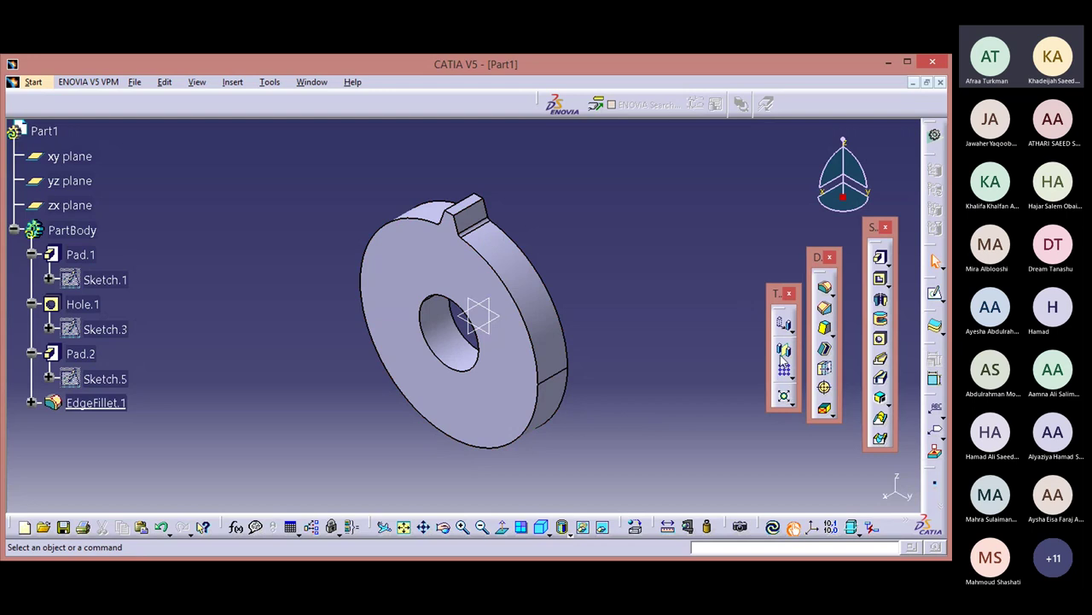
left_click(793, 379)
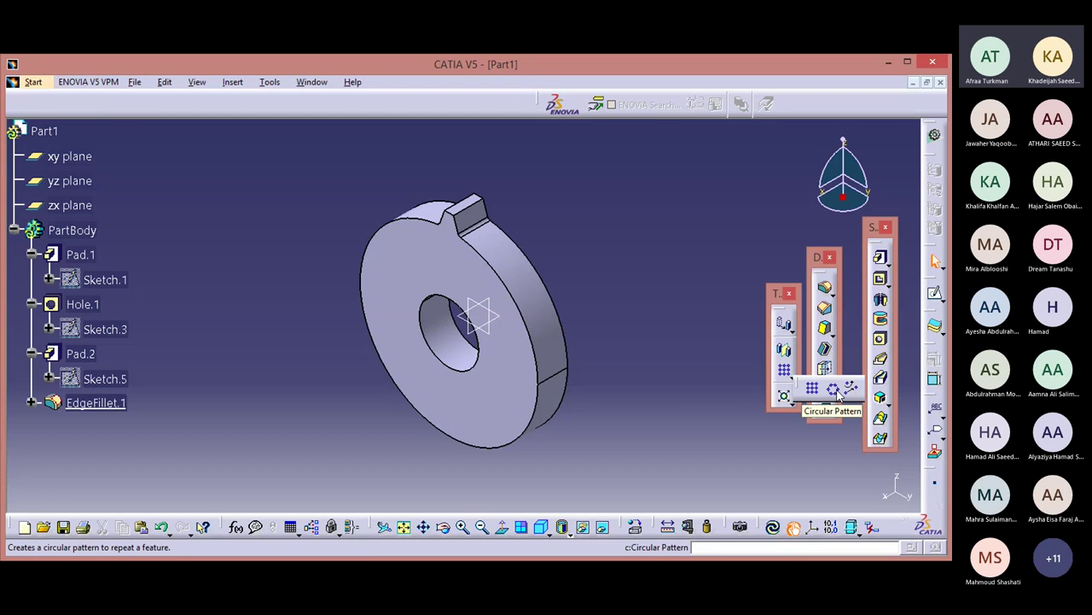
left_click(834, 389)
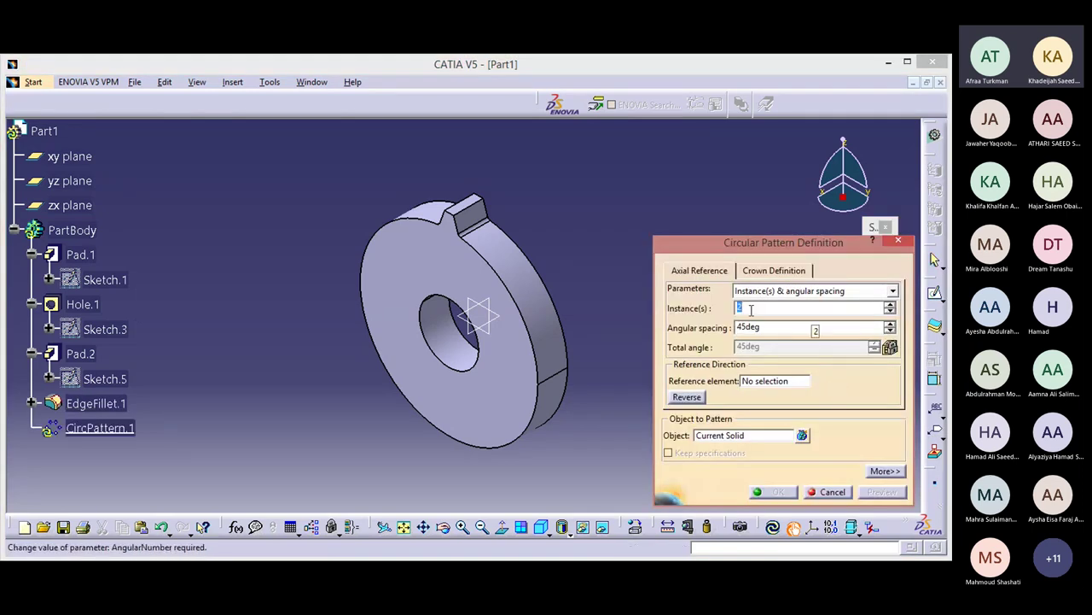
type("24")
left_click(765, 326)
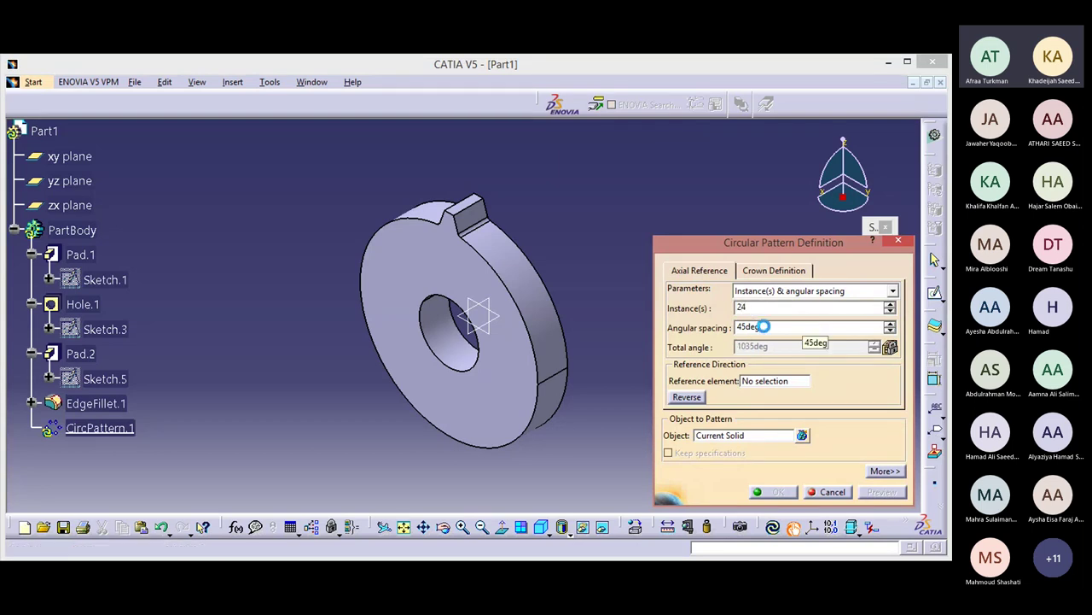
type("15")
left_click(773, 385)
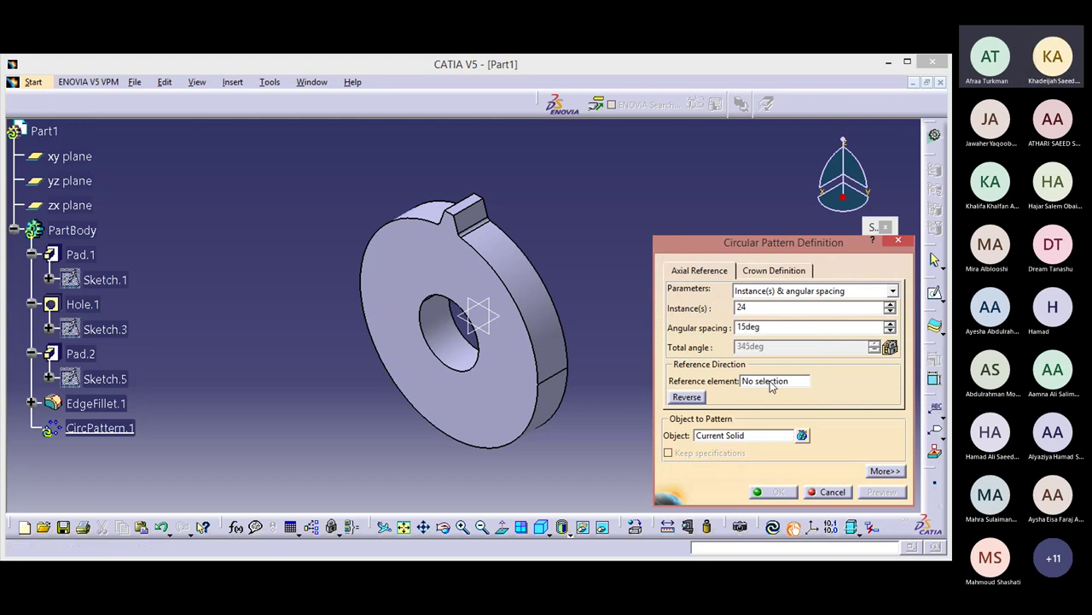
left_click(771, 385)
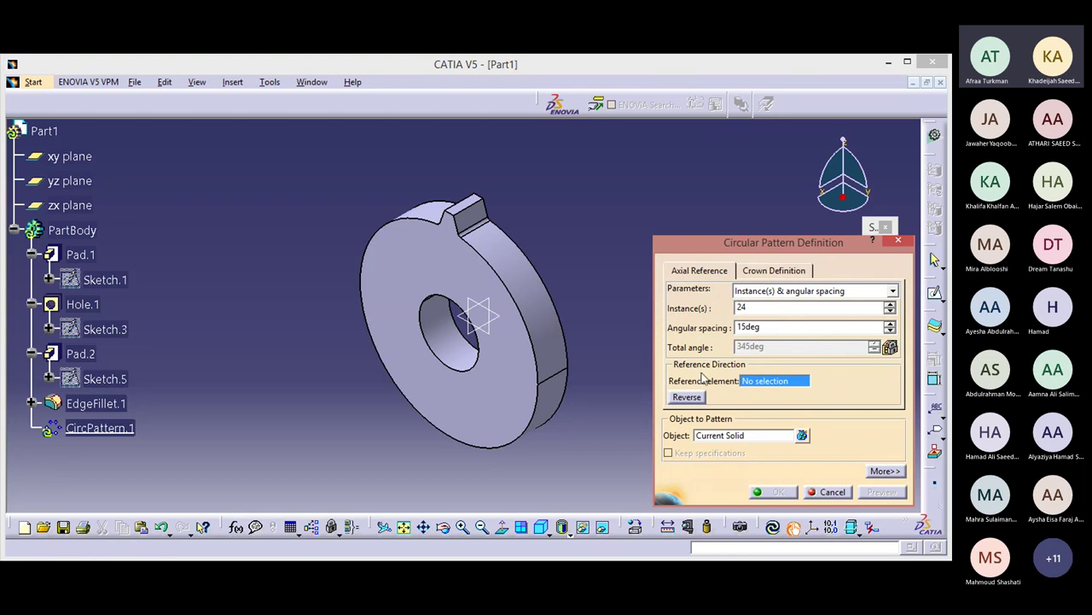
left_click(548, 335)
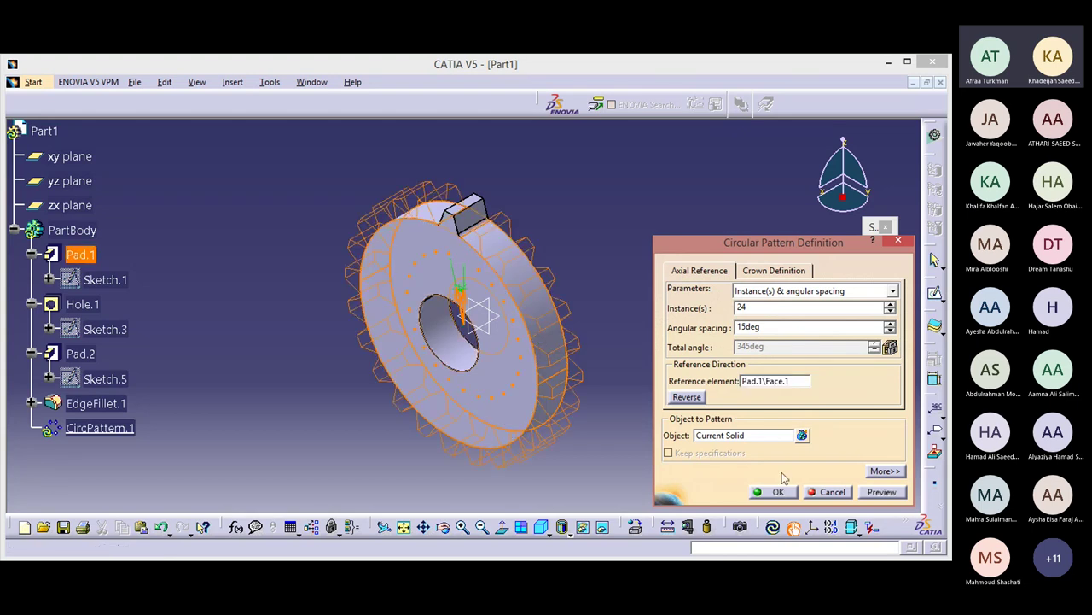
left_click(885, 492)
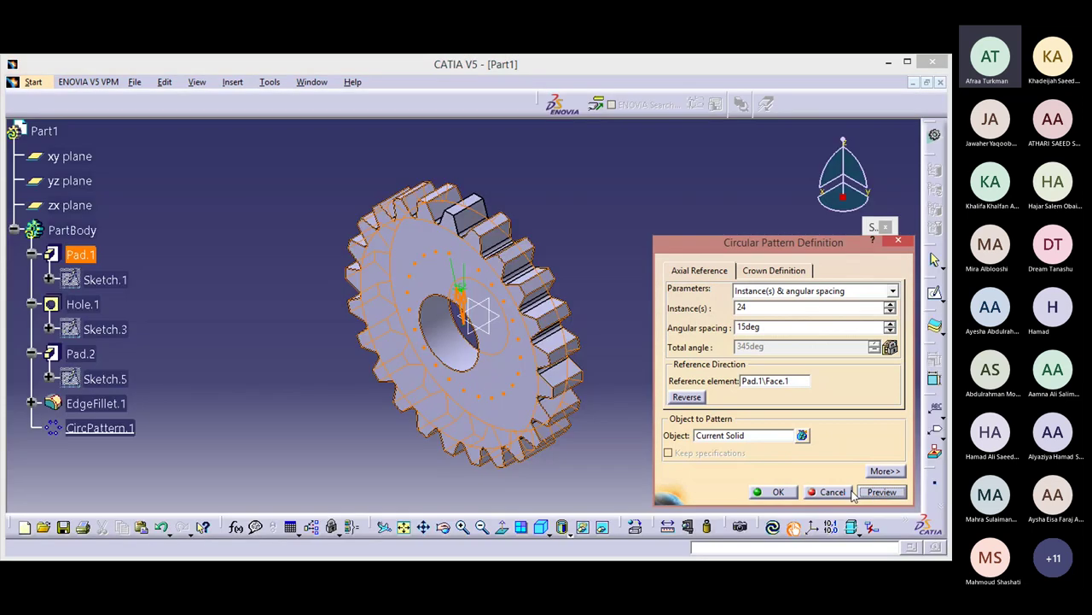
left_click(772, 492)
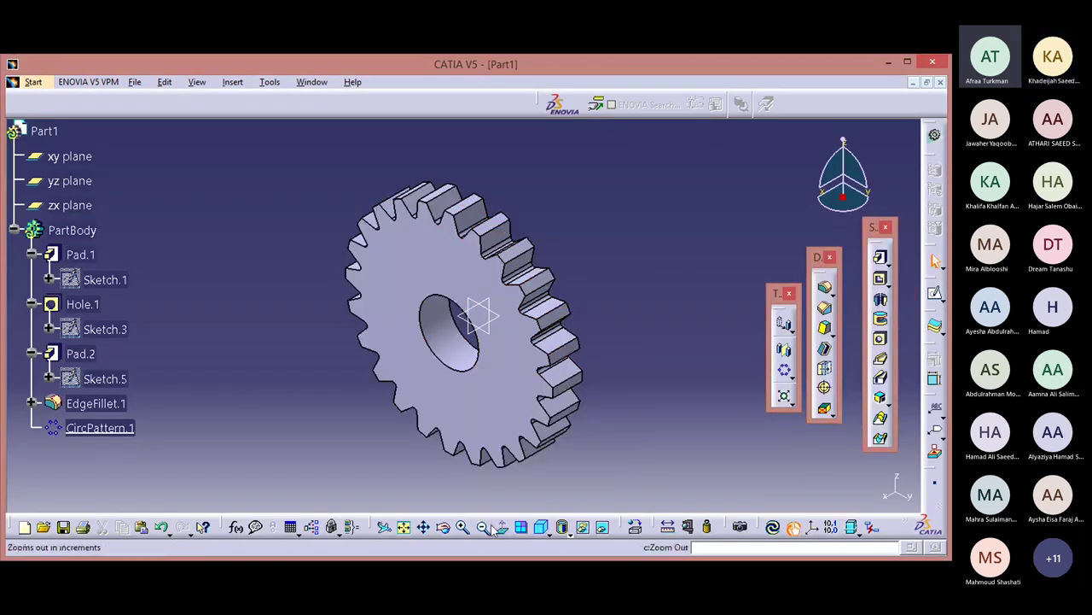
left_click(444, 526)
left_click_drag(366, 459, 391, 452)
left_click(542, 528)
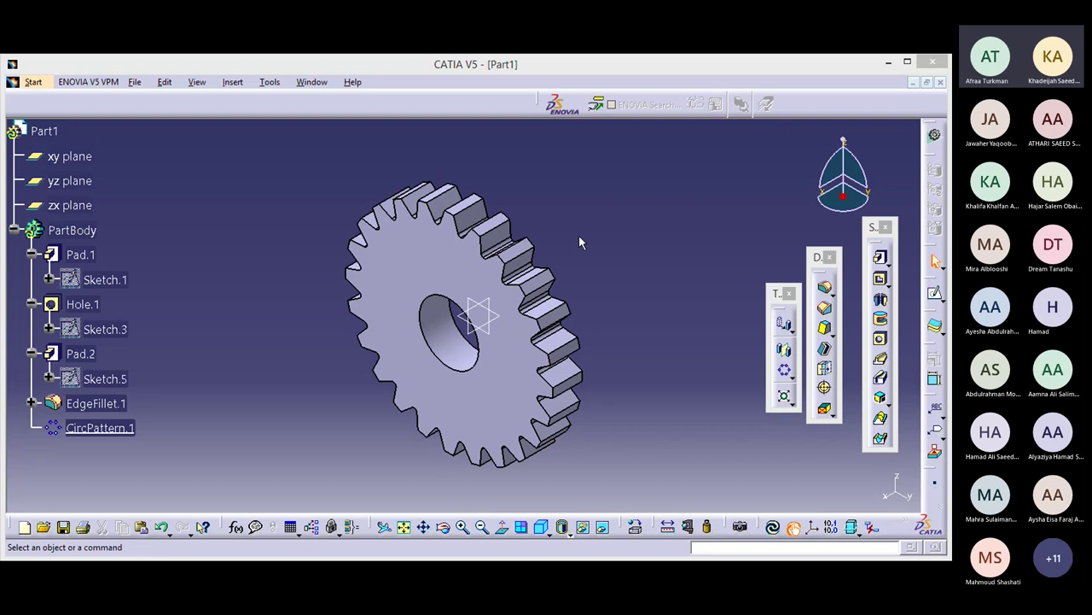
left_click(139, 86)
Create a new Drawing document
left_click(152, 100)
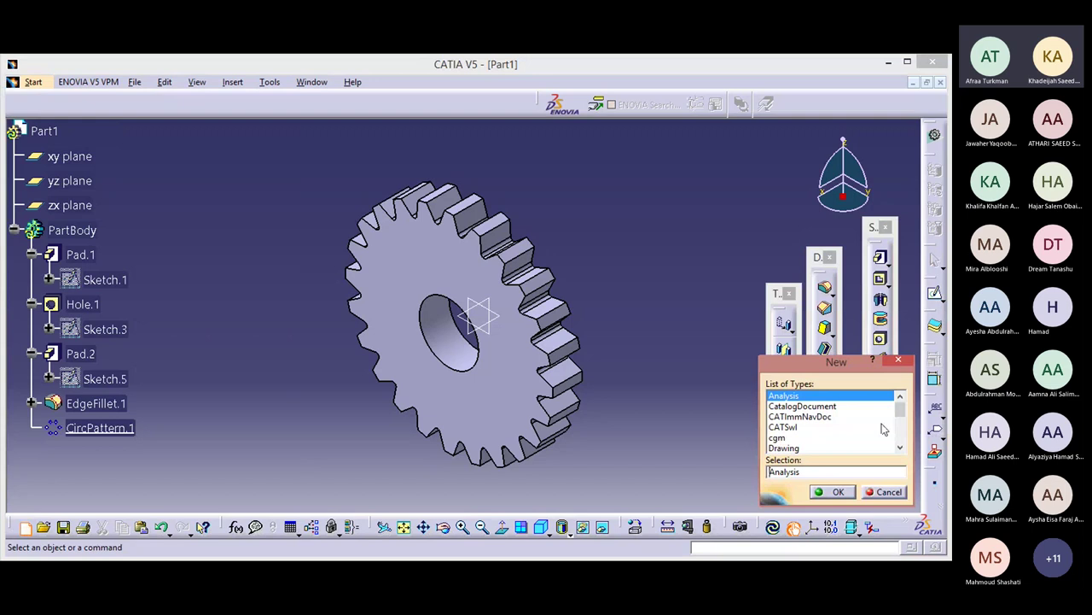
left_click(784, 447)
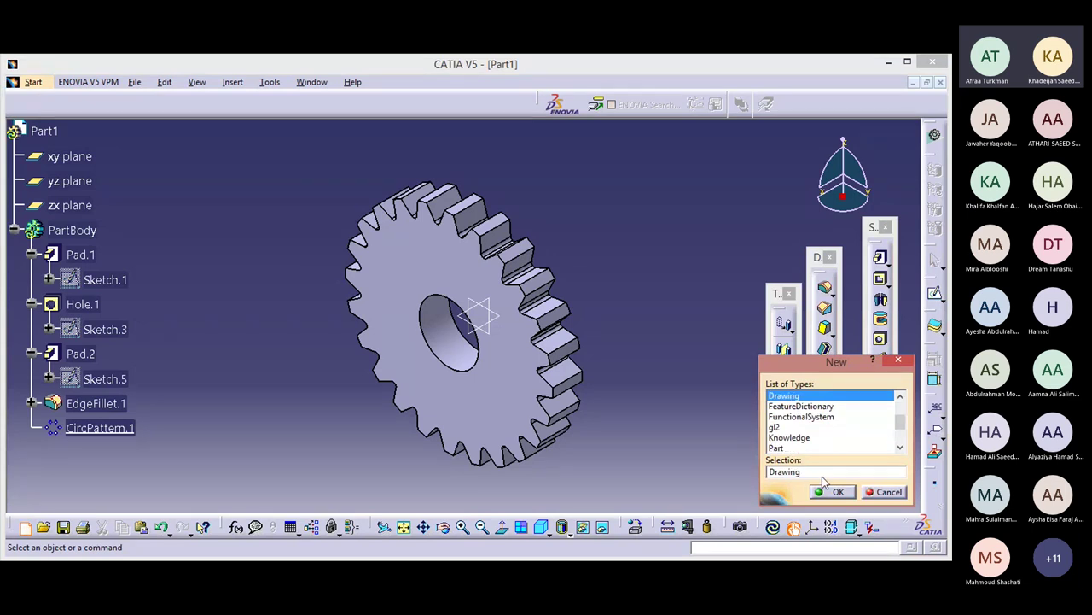
left_click(828, 491)
left_click(824, 493)
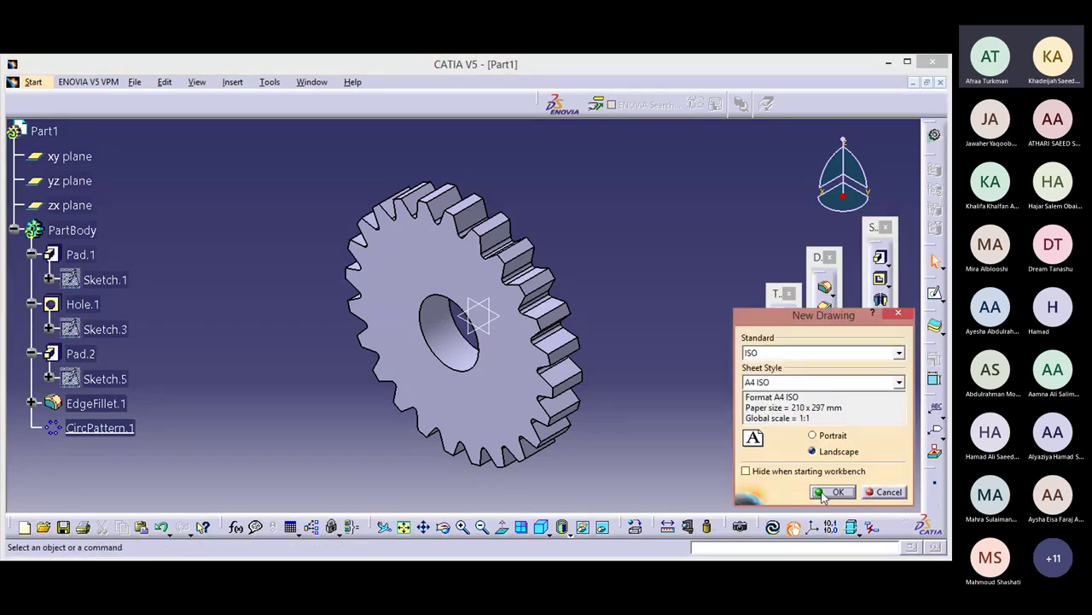
Choose the A4 ISO sheet size in portrait orientation for the new drawing
left_click(822, 384)
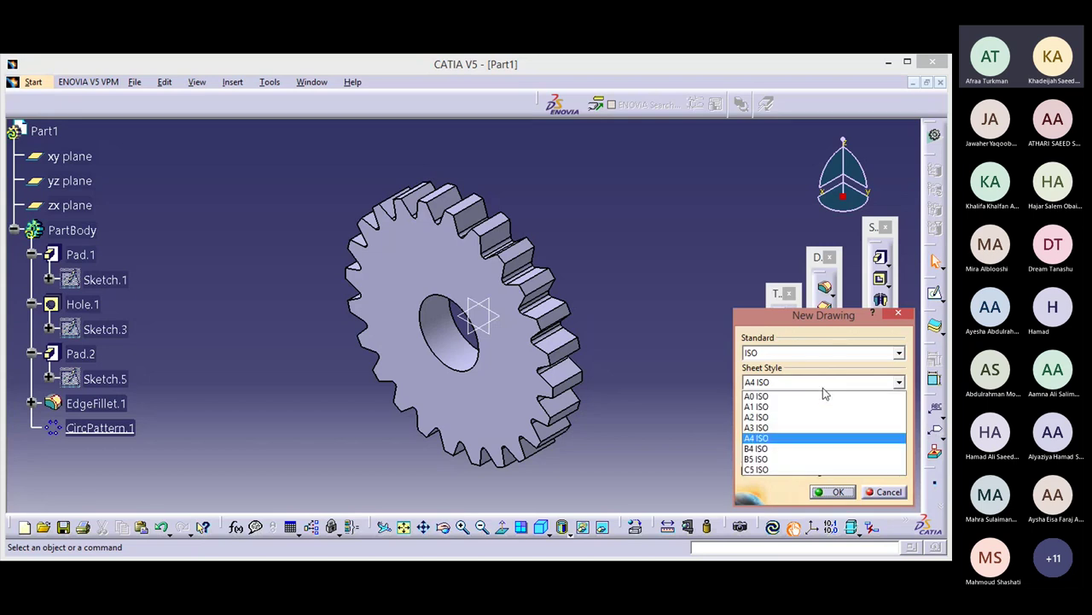
left_click(804, 441)
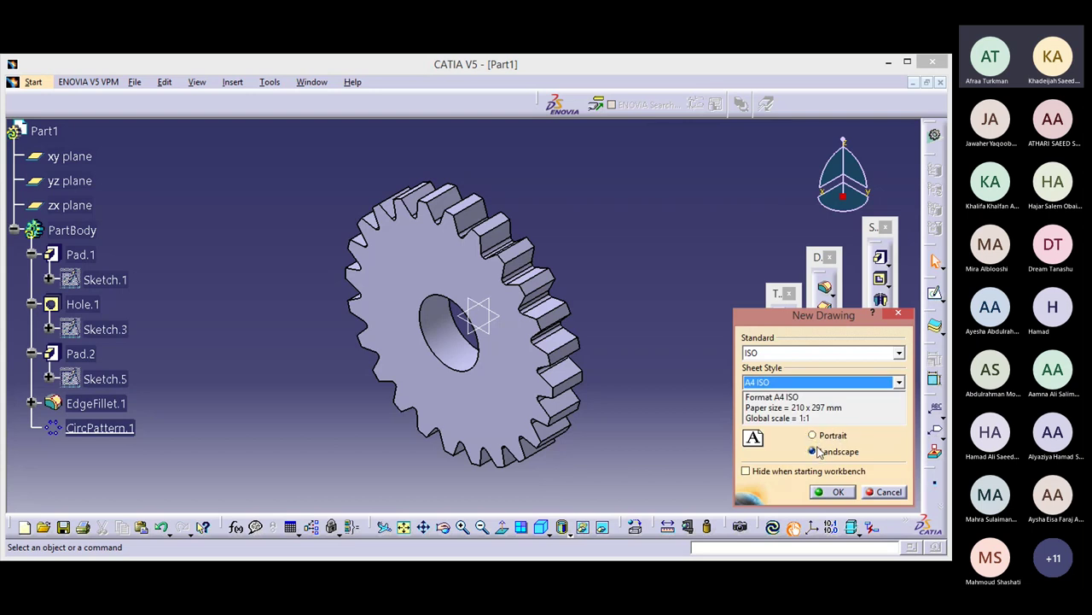
left_click(813, 436)
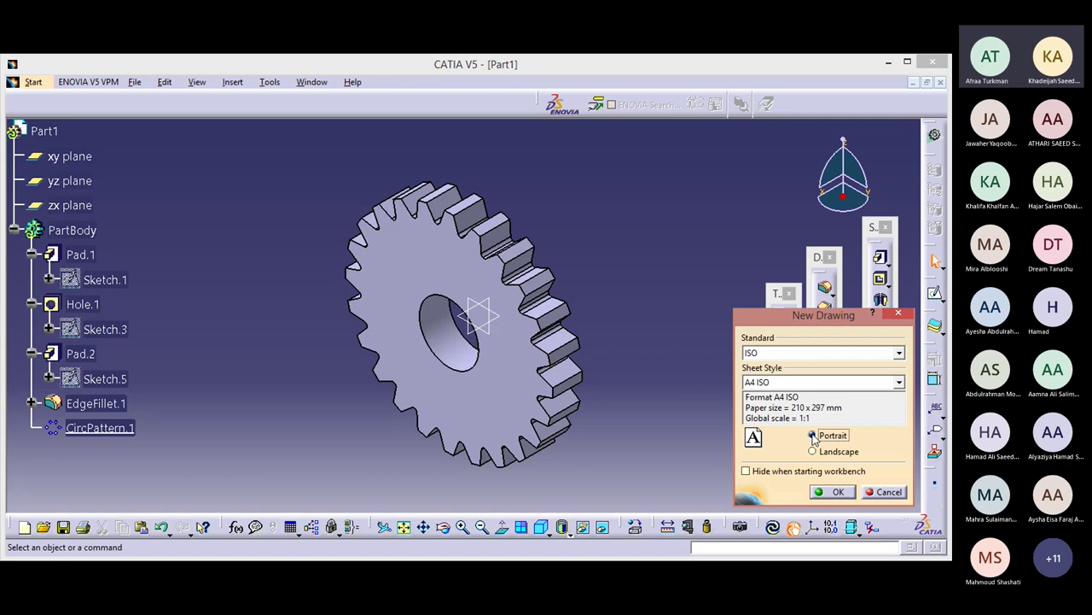
left_click(821, 492)
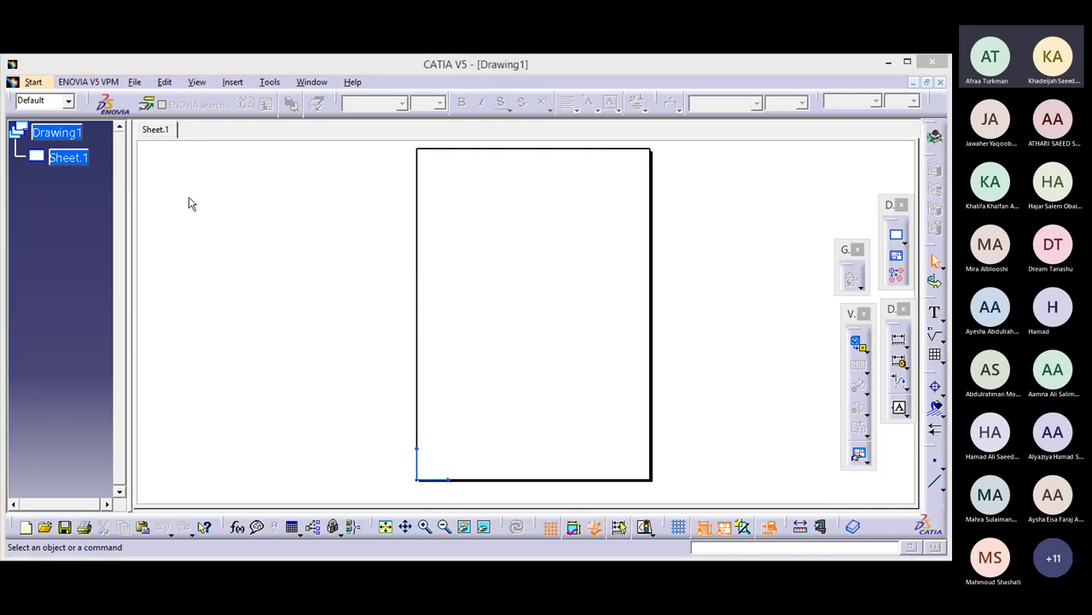
In the sheet background, create a frame with the Drawing Titleblock Sample 1 title block
left_click(167, 83)
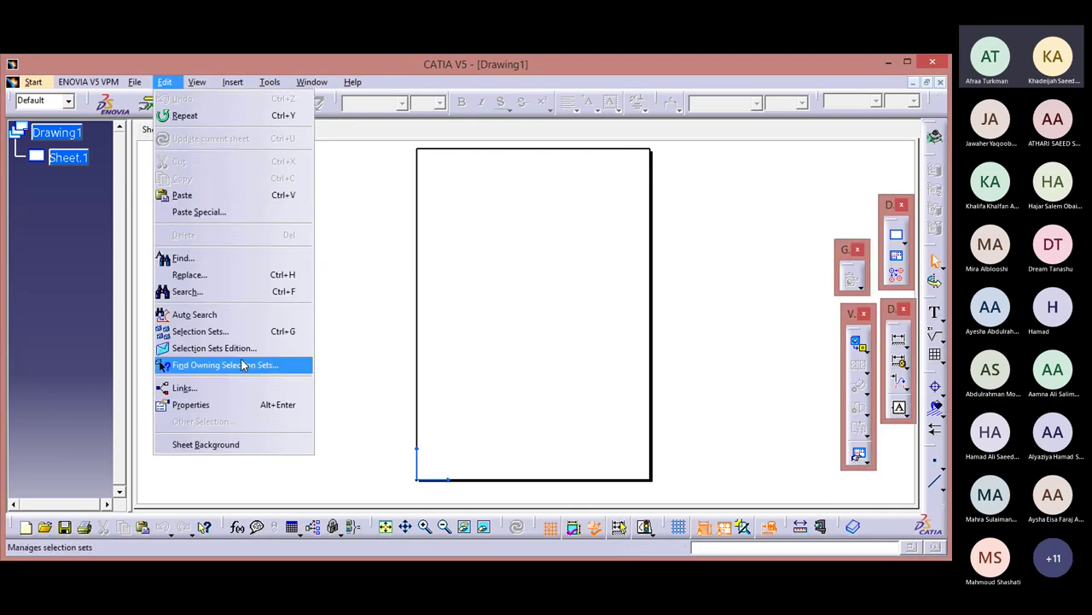
left_click(229, 444)
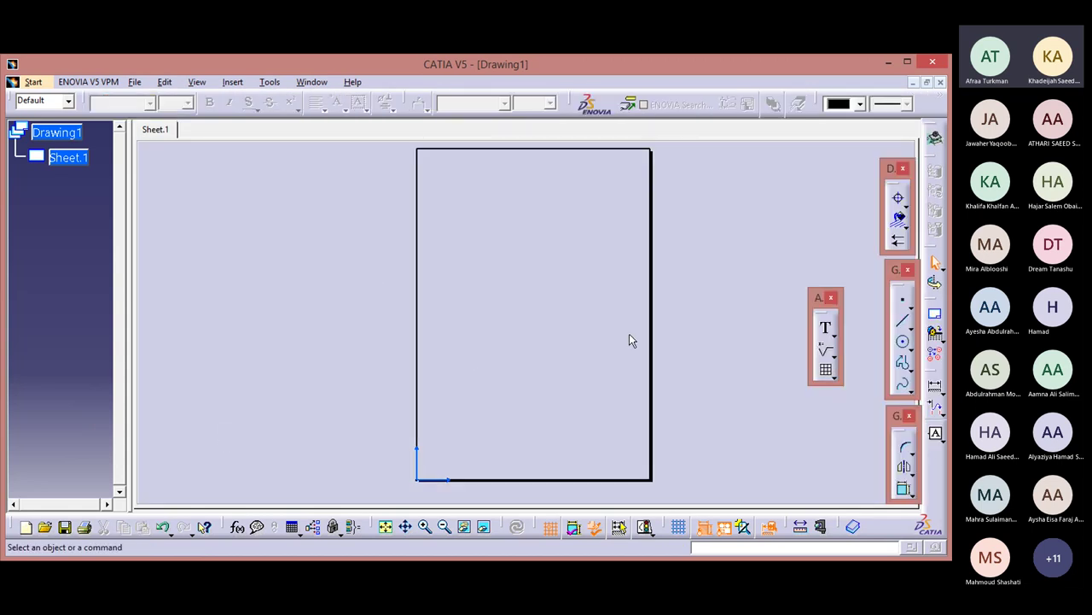
left_click(935, 318)
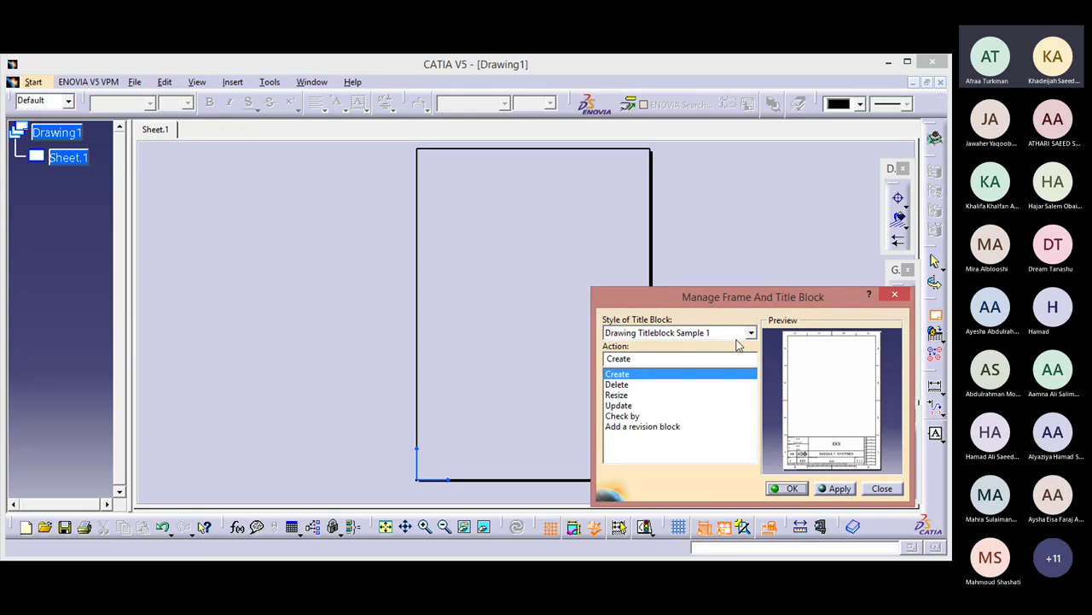
left_click(751, 333)
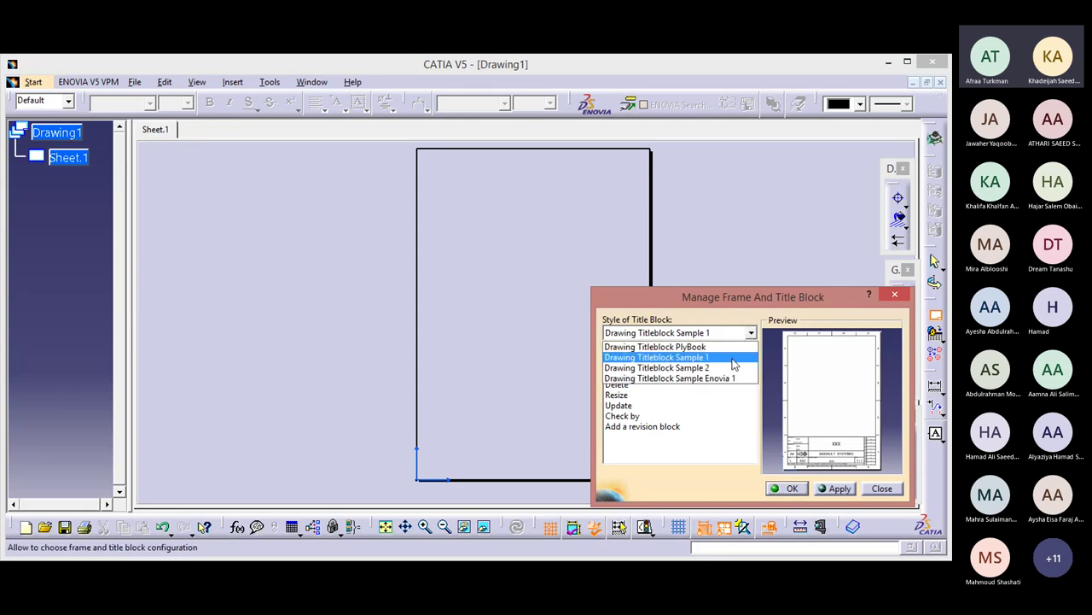
left_click(732, 368)
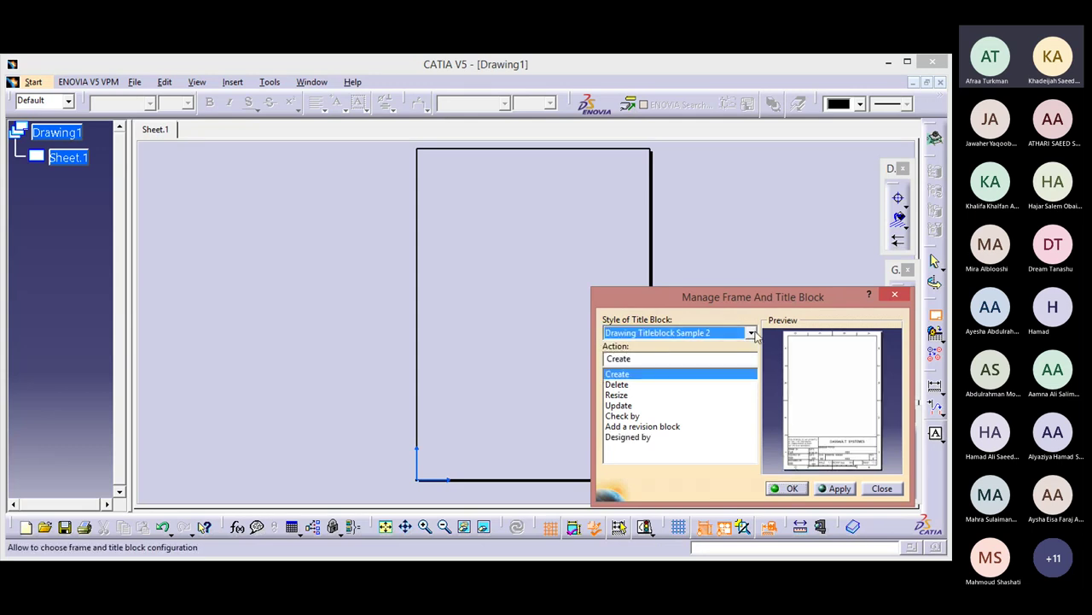
left_click(752, 333)
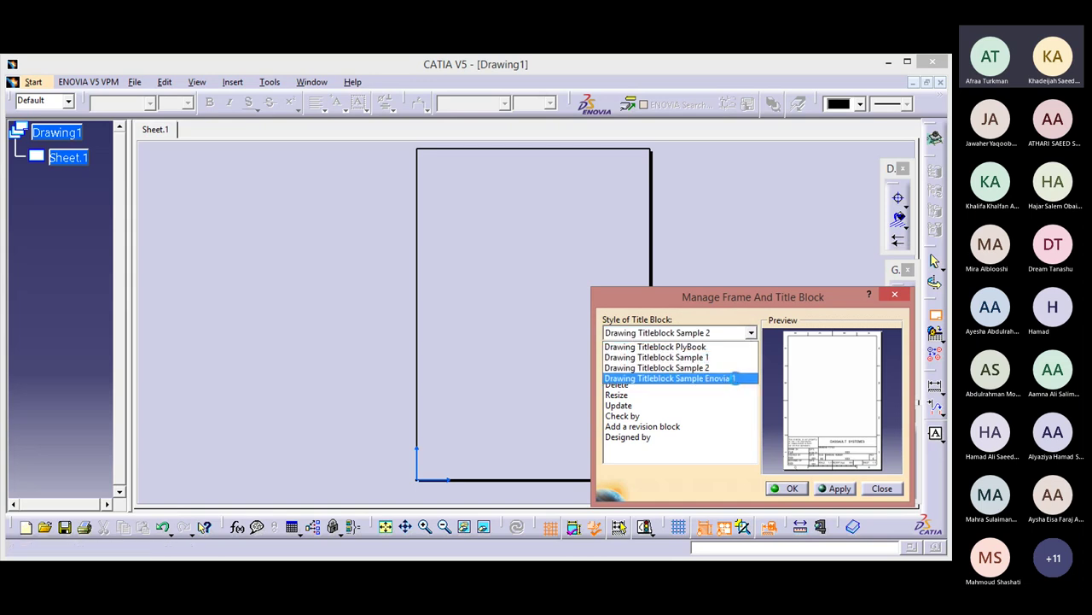
left_click(736, 378)
left_click(750, 333)
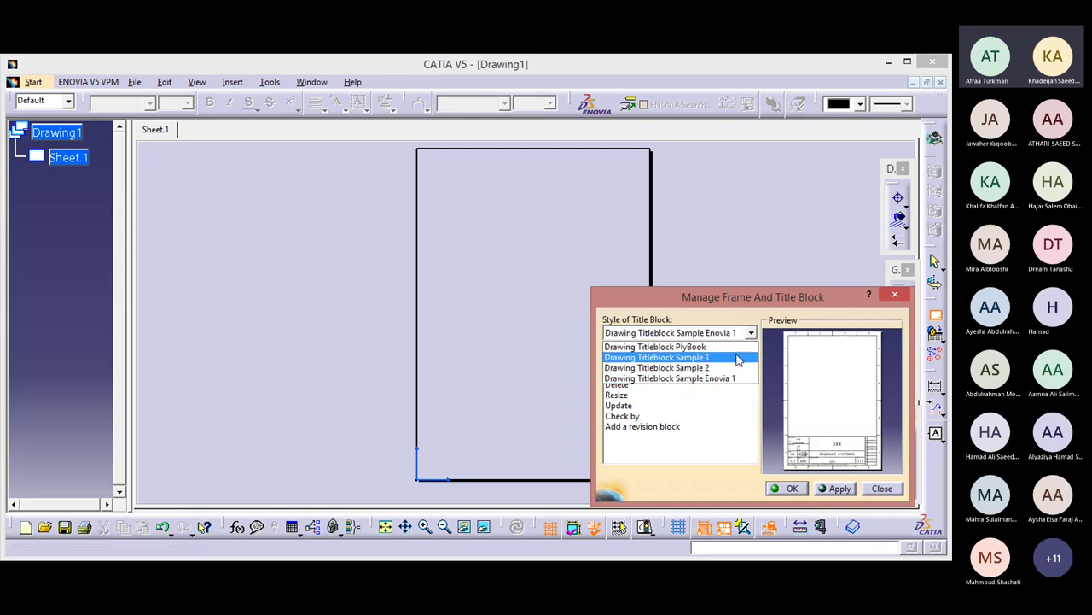
left_click(738, 359)
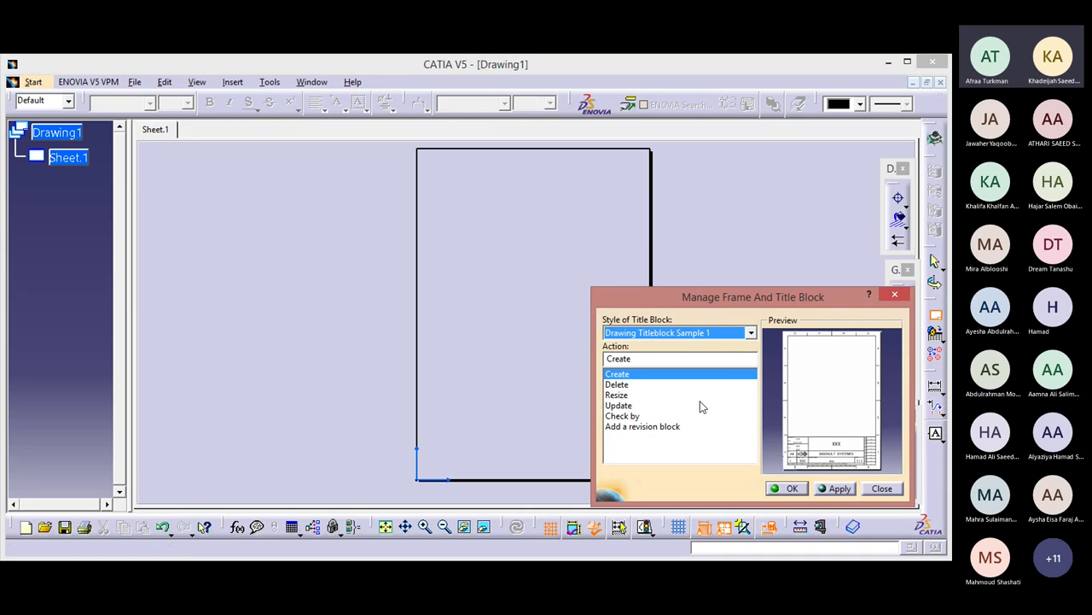
left_click(836, 491)
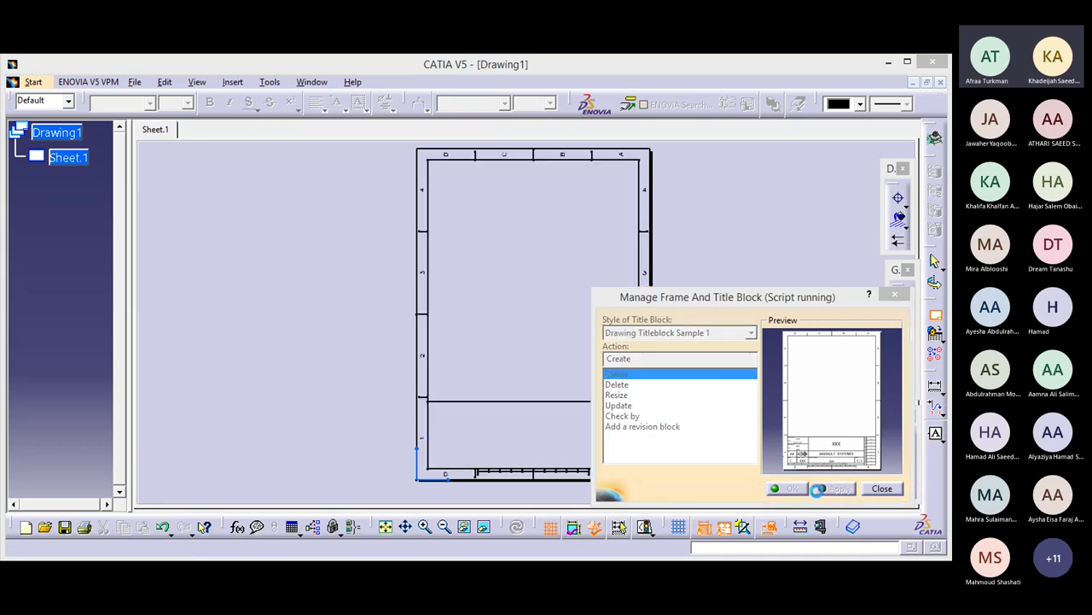
left_click(792, 489)
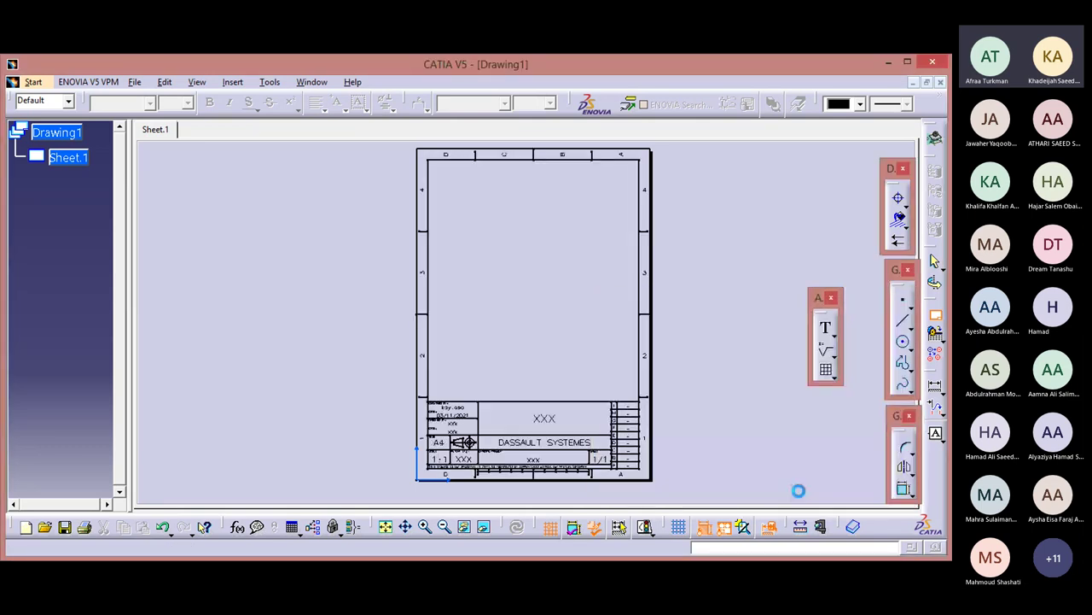
Pan the sheet upward to reveal the title block and open its XXX title field
left_click(406, 530)
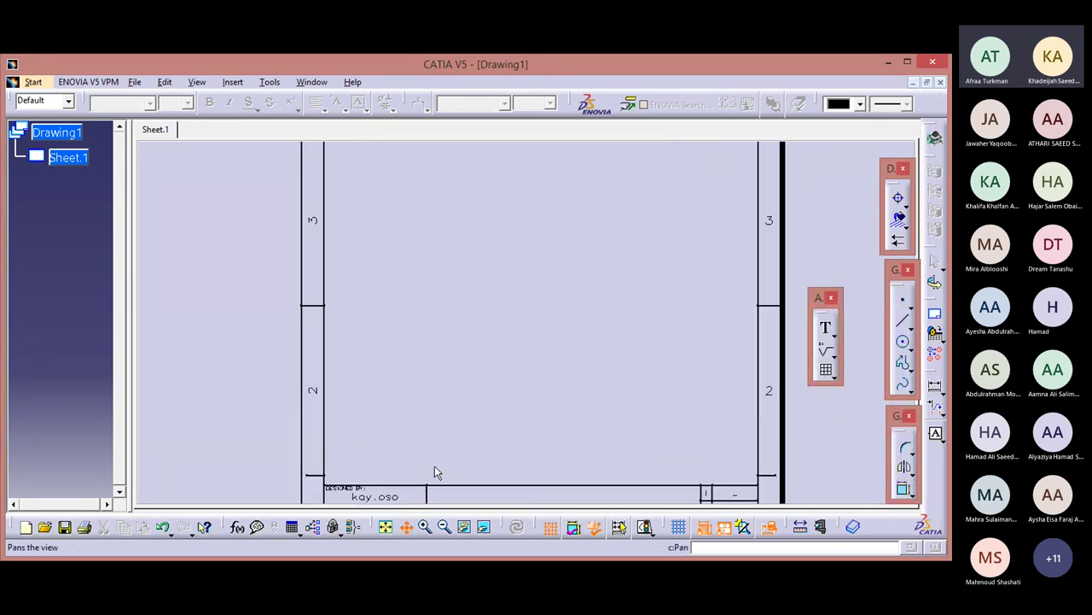
left_click_drag(479, 379, 476, 192)
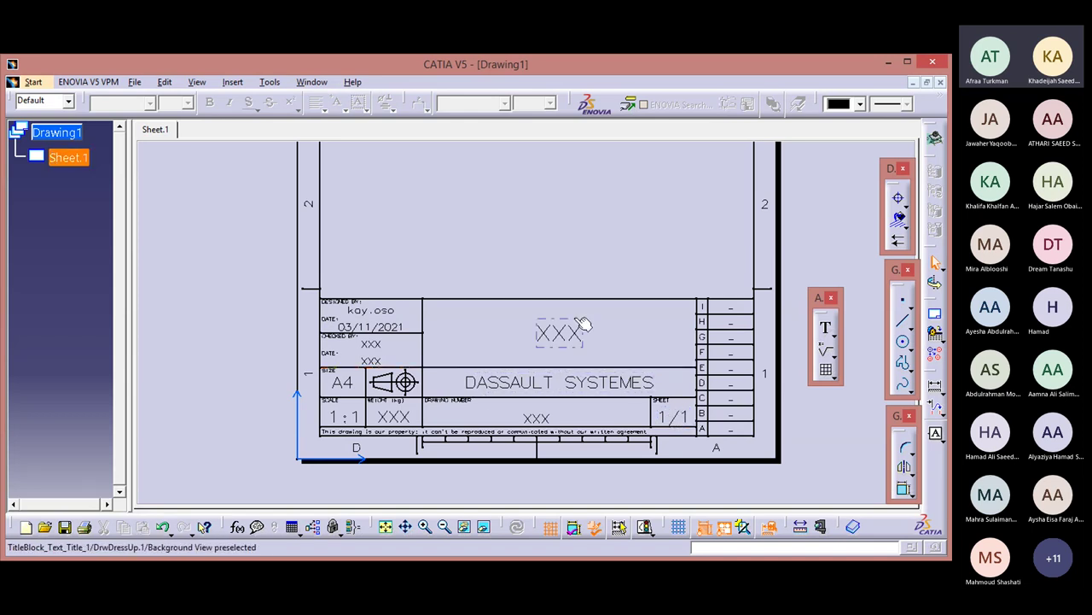
double_click(556, 333)
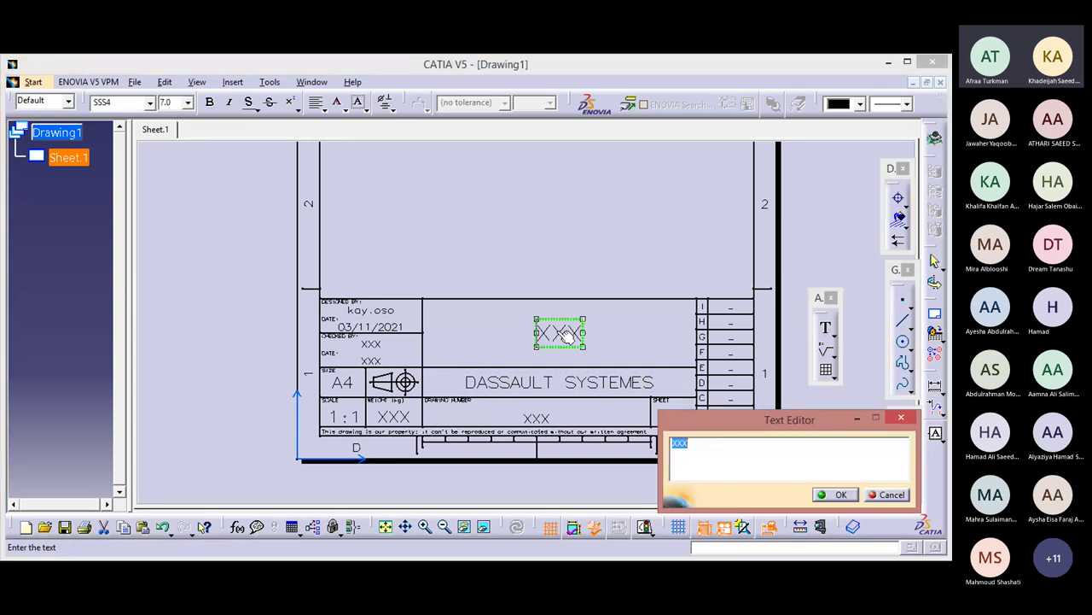
Enter 'pinion' as the title and 'CAD WEEK' as the company, then fit the sheet
type("pinion")
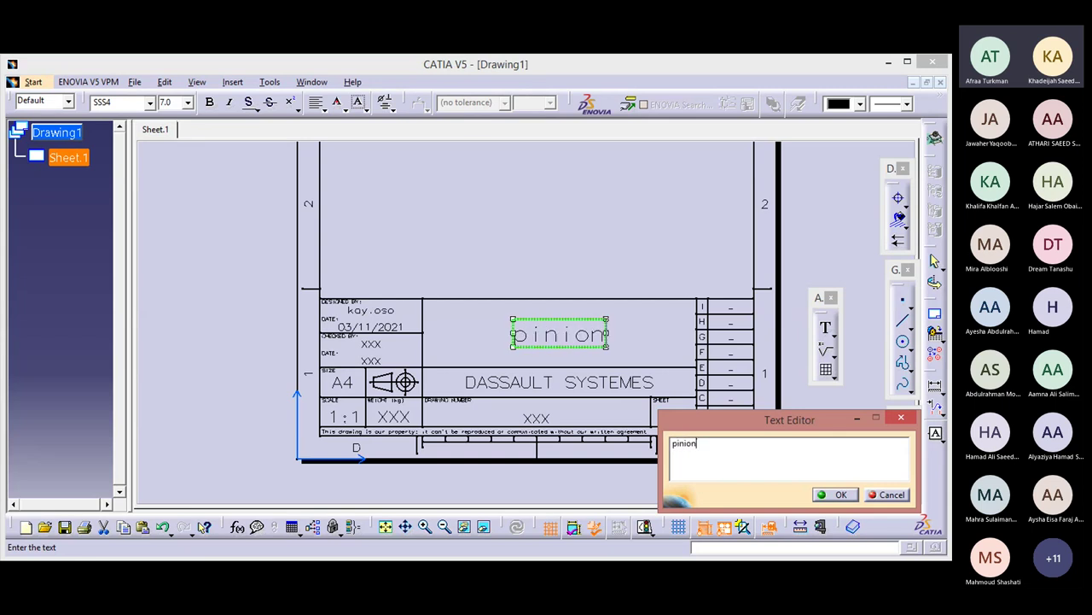
left_click(834, 494)
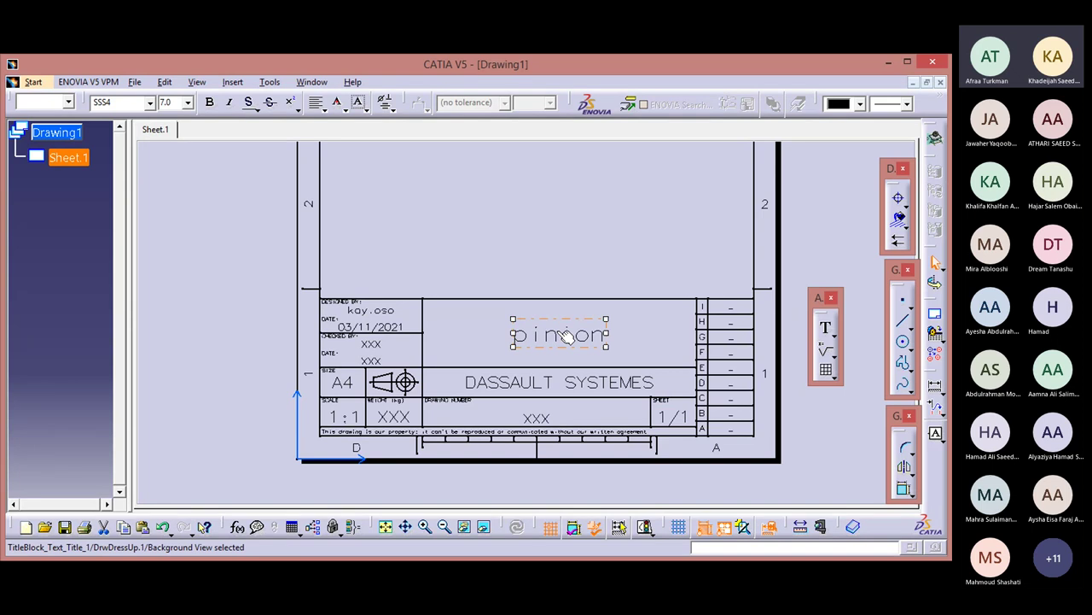
double_click(538, 388)
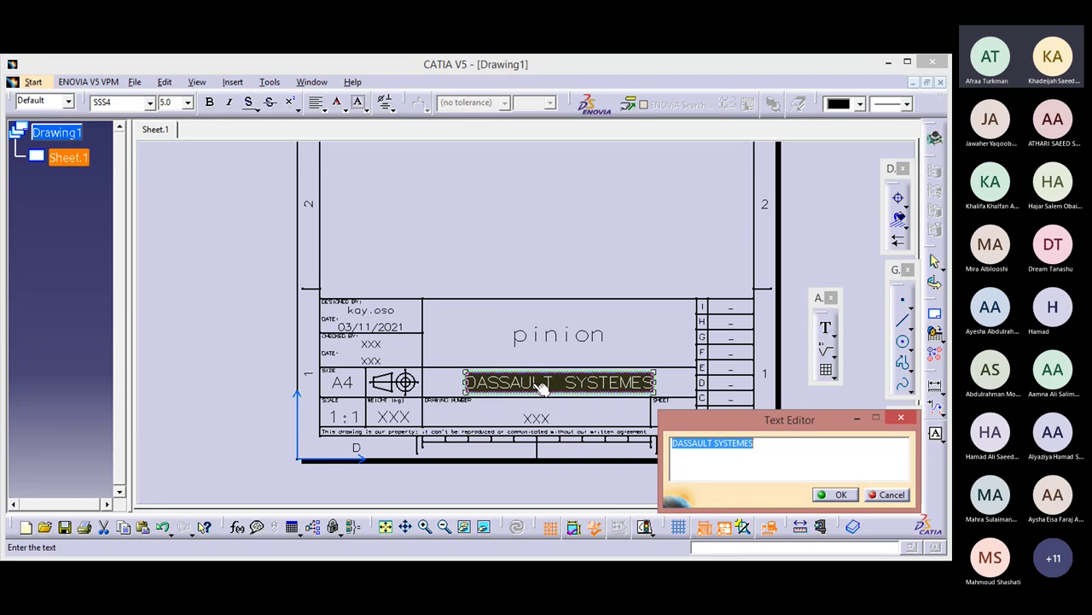
type("CAD")
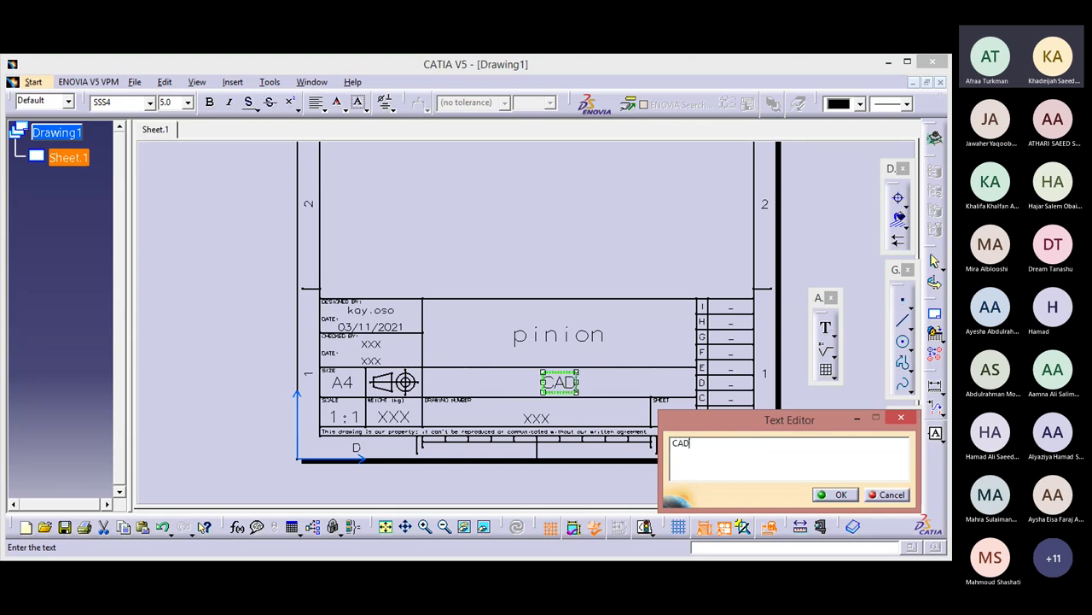
type(" WEE")
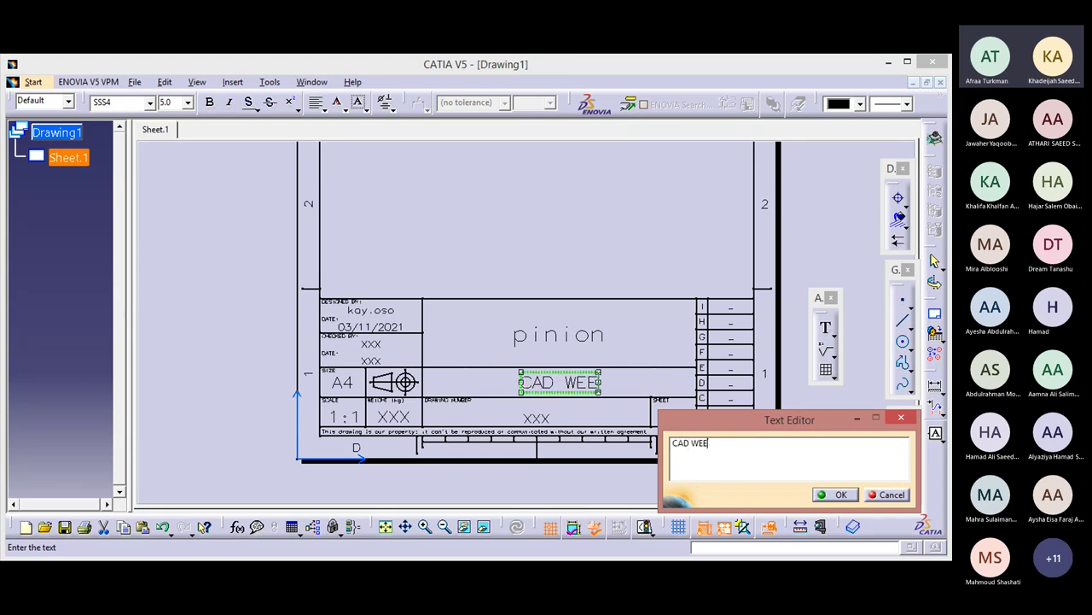
type("K")
left_click(208, 341)
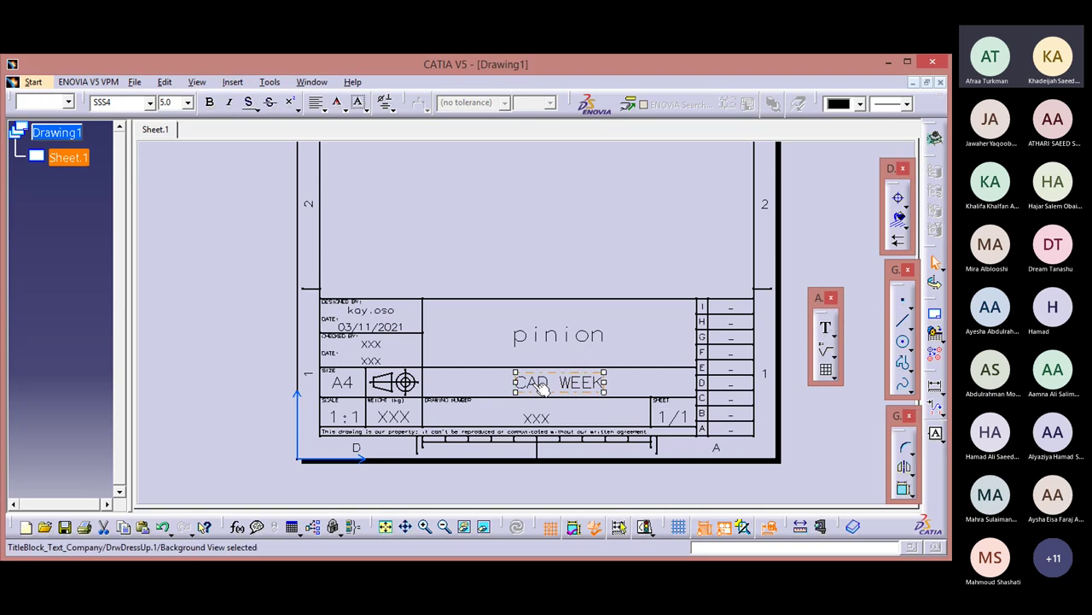
left_click(387, 526)
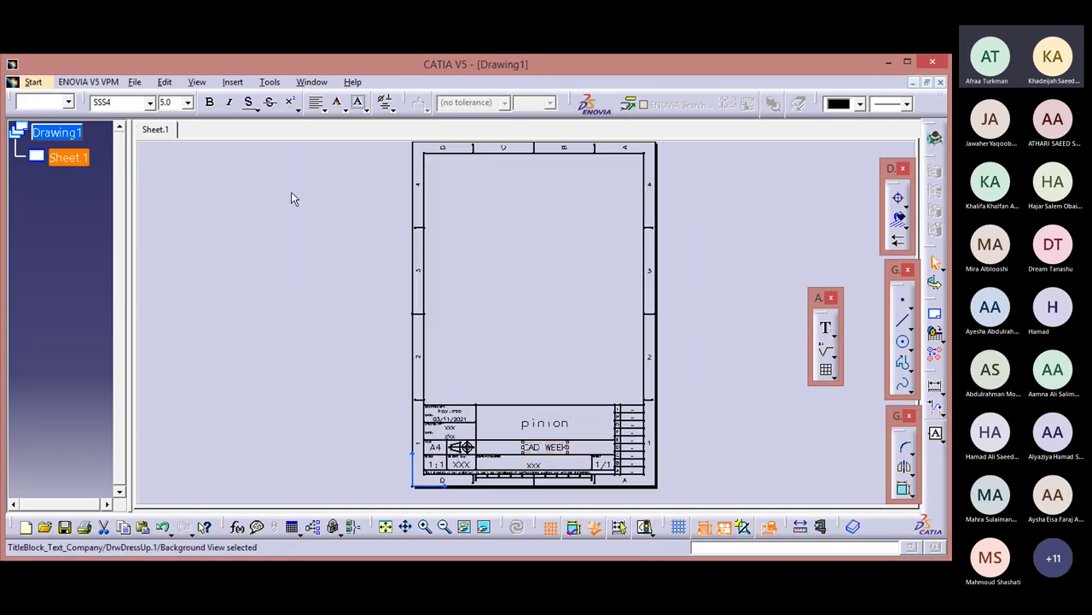
Leave sheet background editing and return to the working views
left_click(135, 82)
left_click(163, 82)
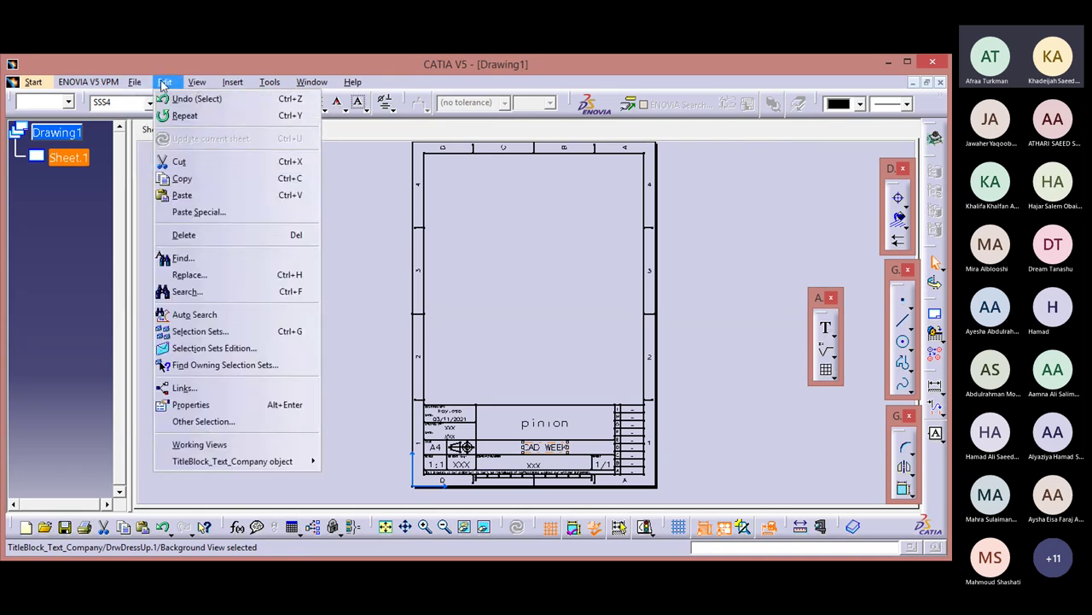
left_click(187, 442)
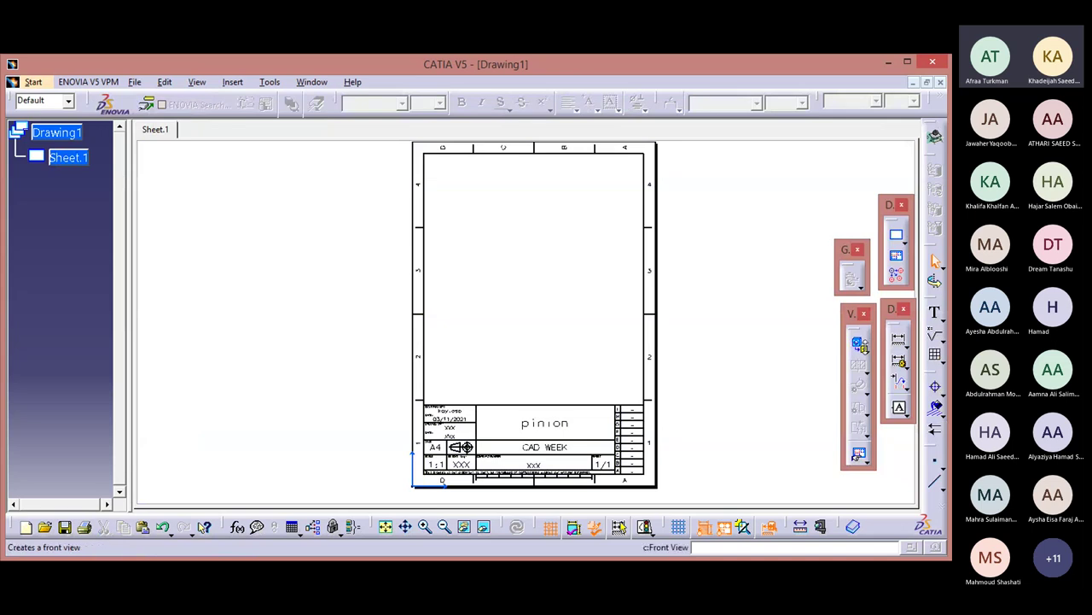
Start an Isometric View from the Projections view commands
left_click(270, 82)
mouse_move(244, 86)
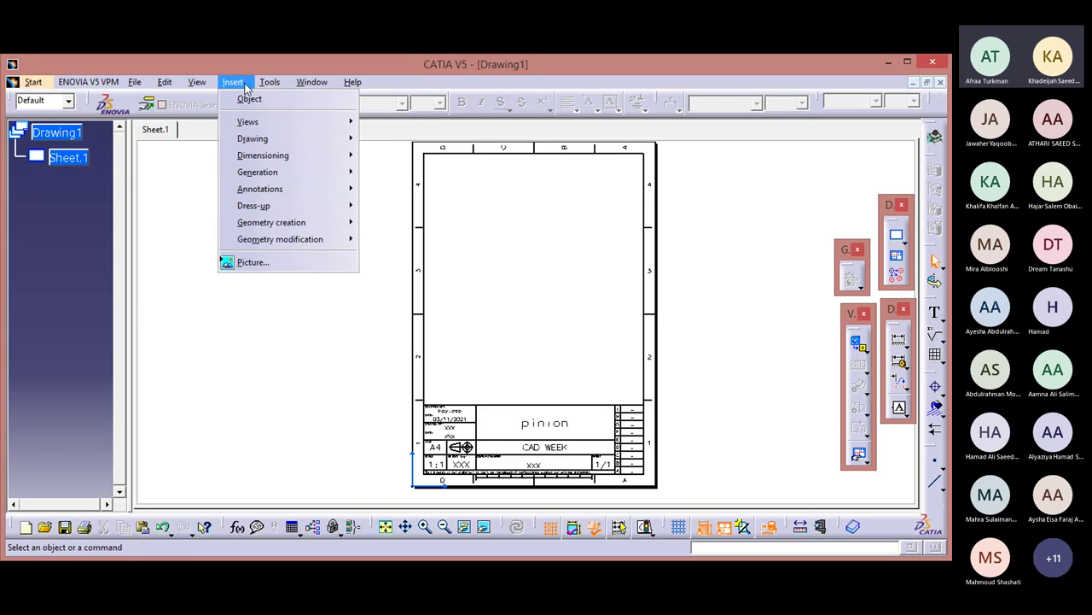
mouse_move(254, 122)
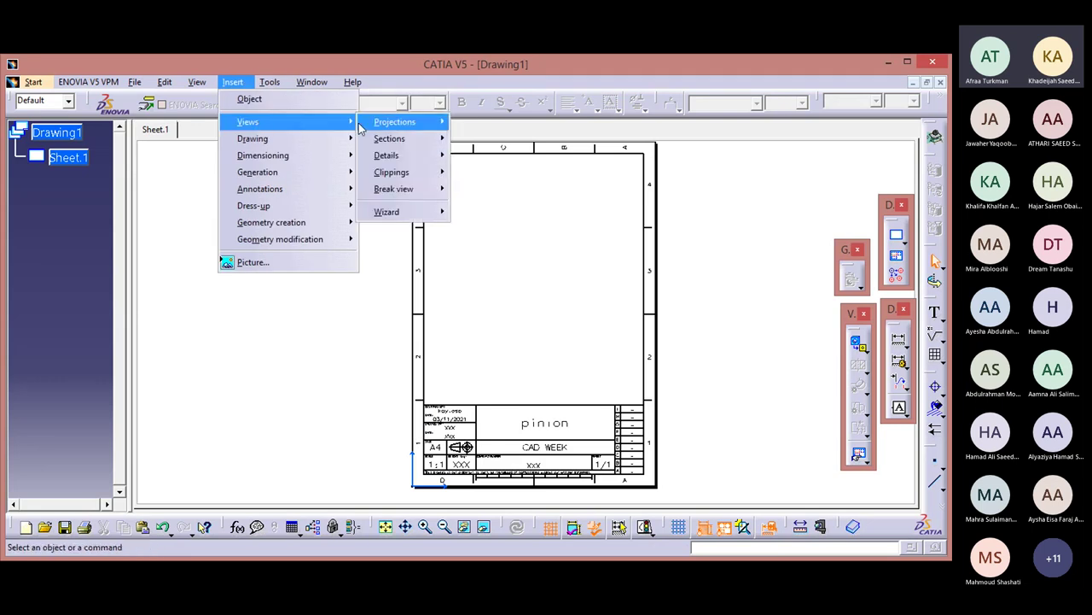
mouse_move(400, 126)
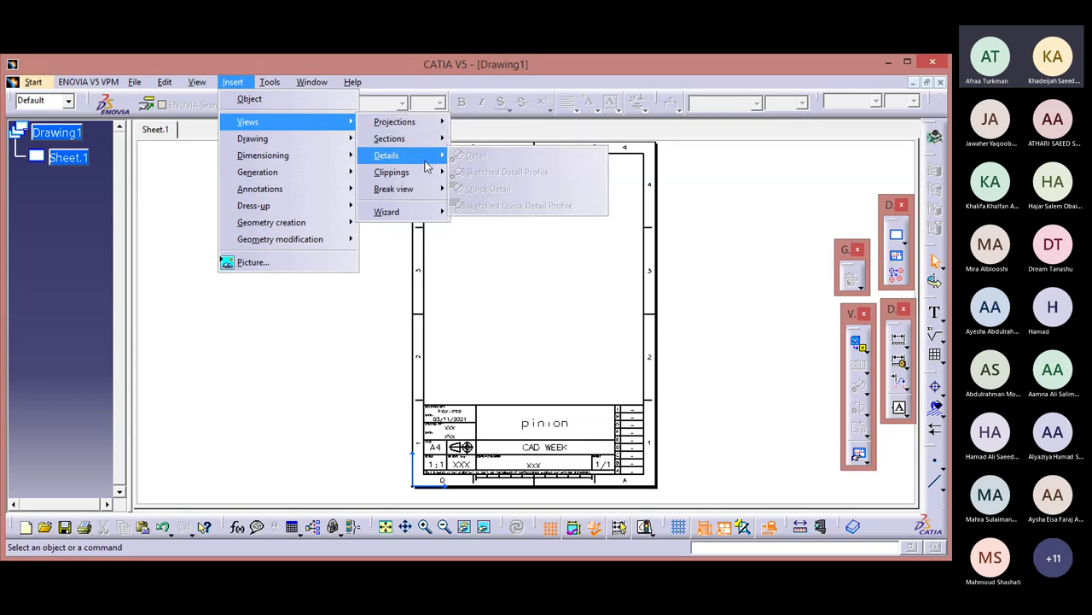
mouse_move(423, 178)
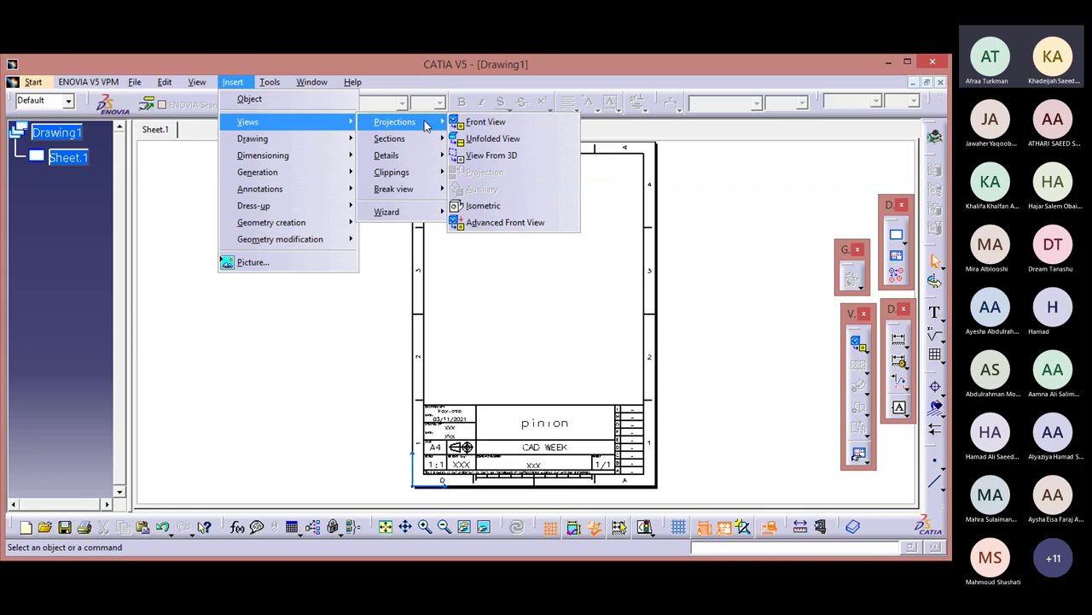
mouse_move(309, 145)
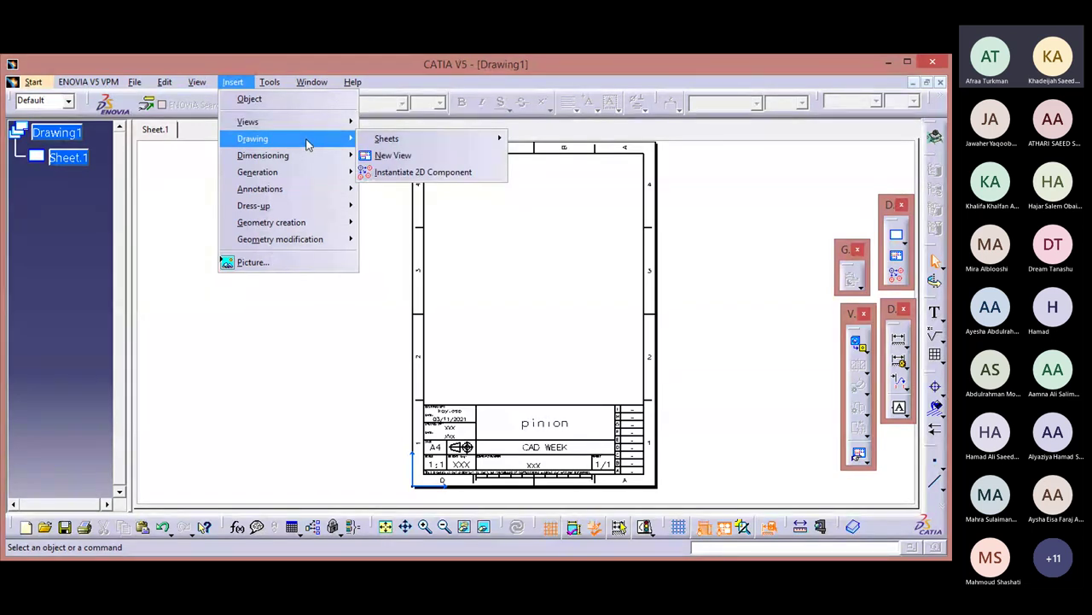
mouse_move(309, 124)
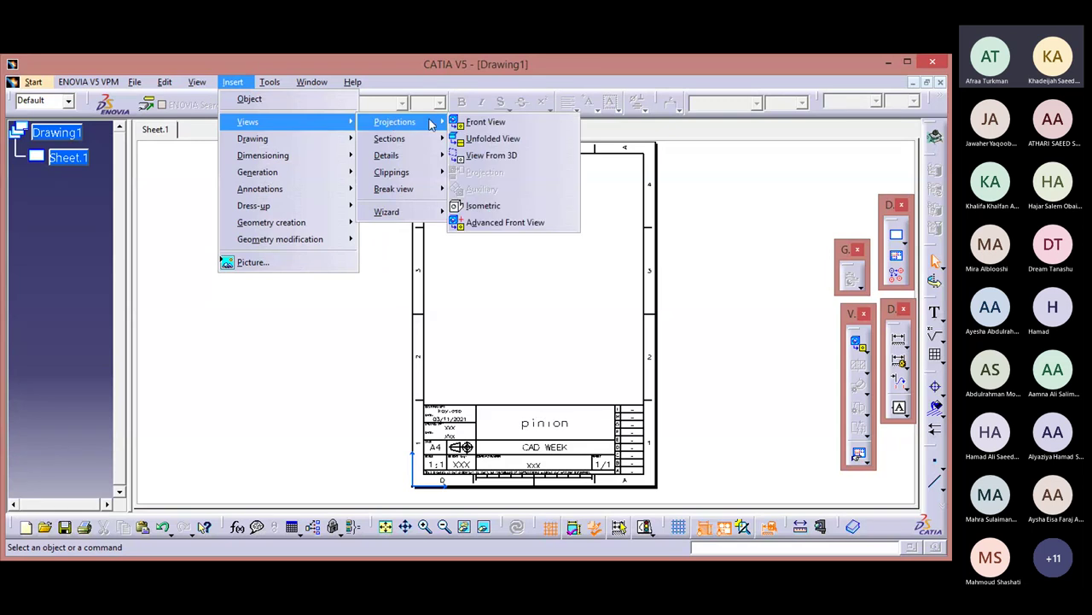
left_click(476, 124)
left_click(864, 349)
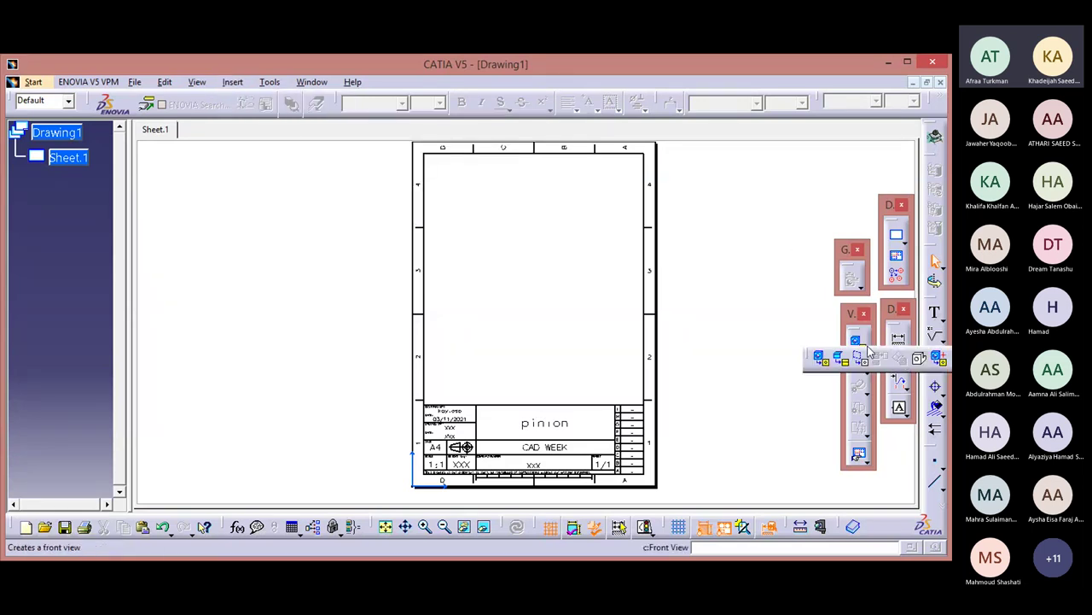
left_click(921, 361)
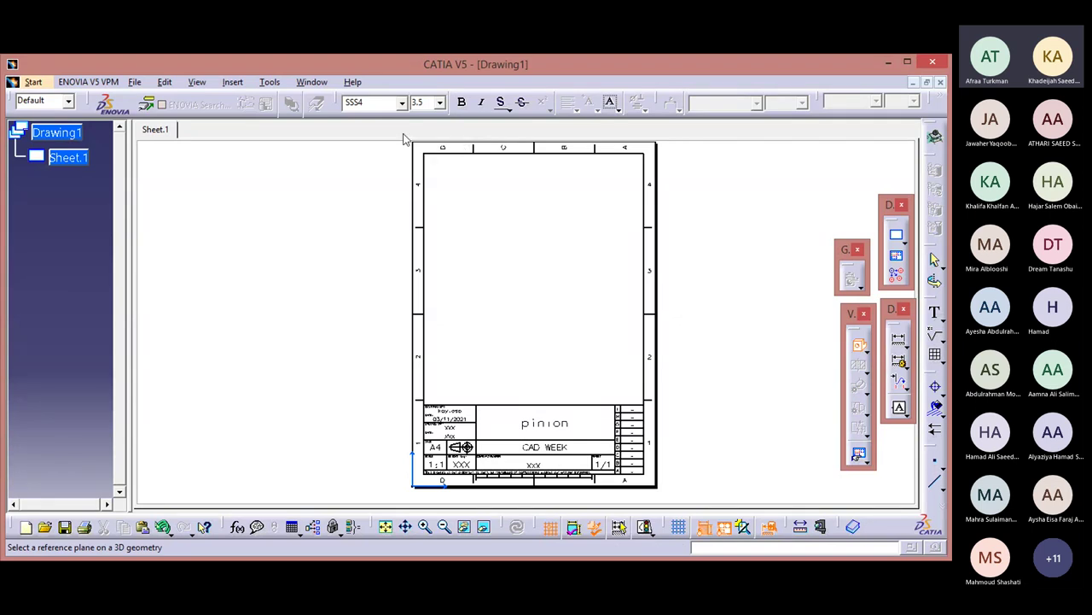
Switch to the Part1 window and pick the gear as the isometric view source
left_click(312, 81)
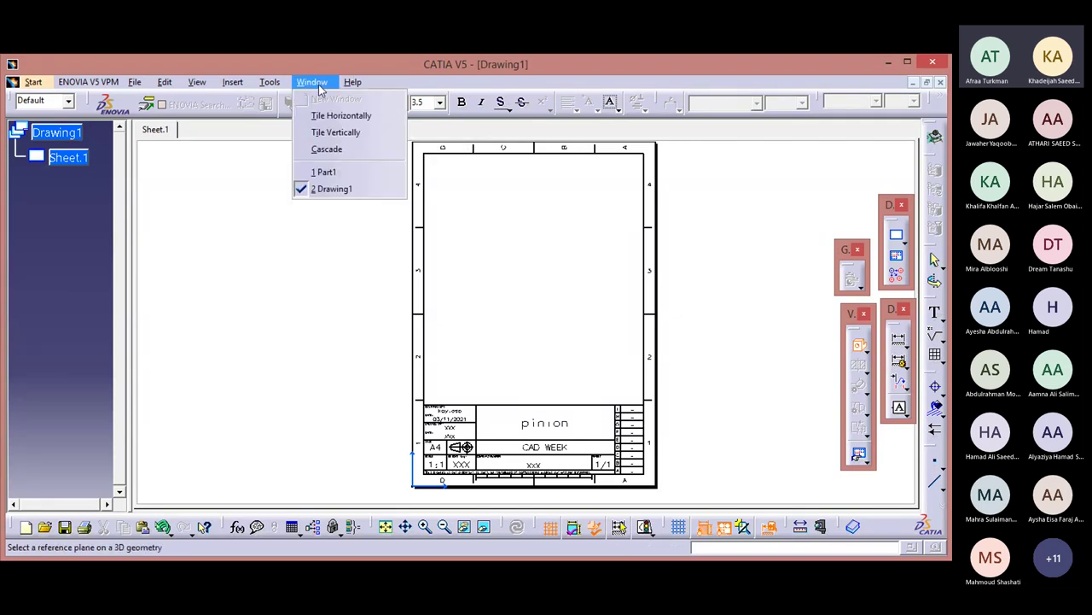
left_click(339, 173)
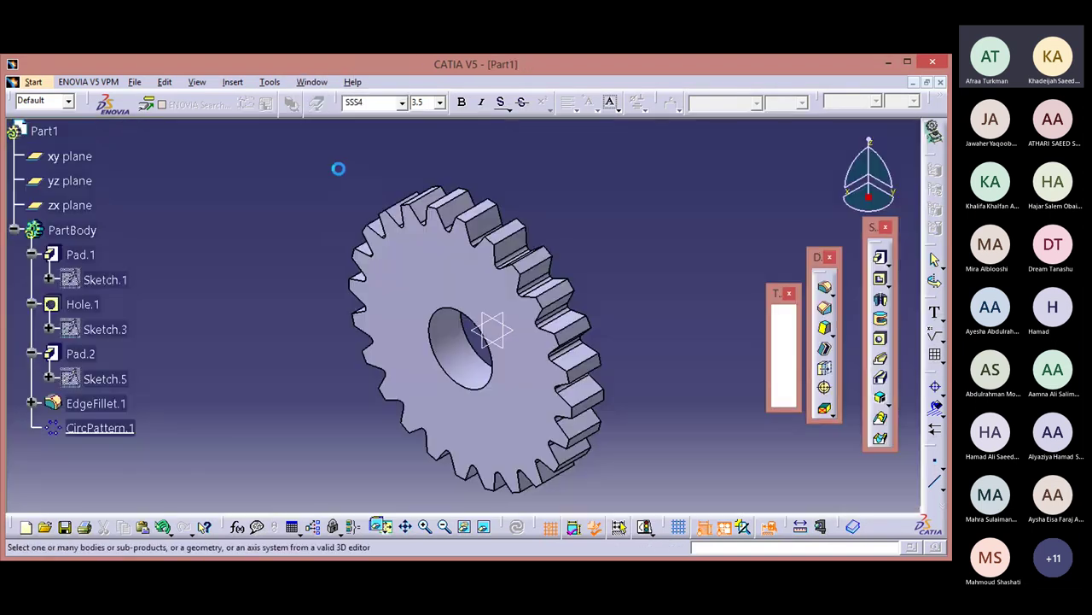
left_click(440, 267)
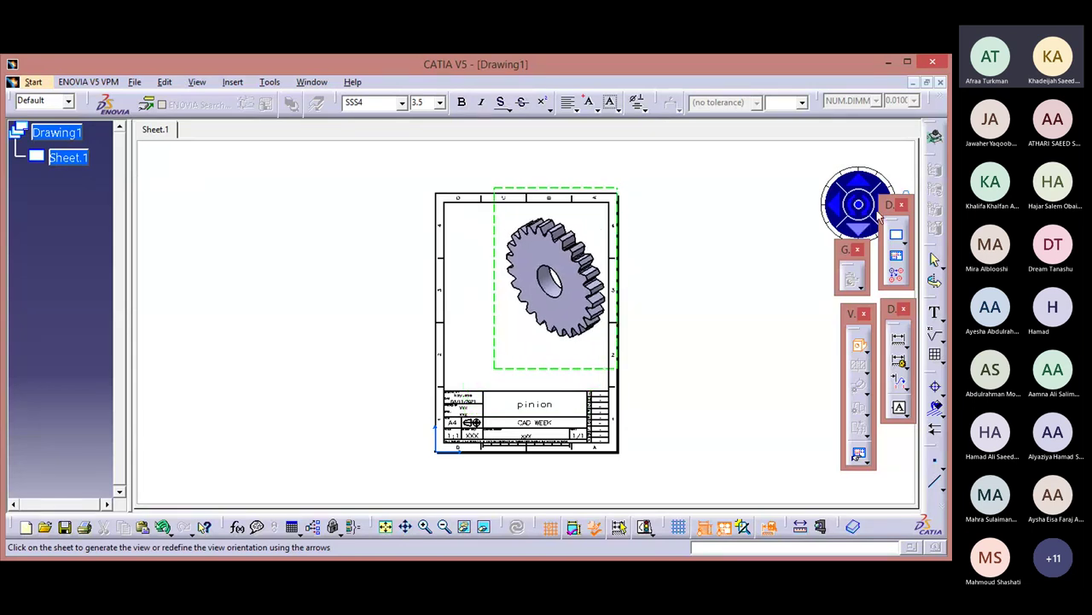
Rotate the isometric preview with the compass arrows and generate the view
left_click_drag(888, 209, 800, 350)
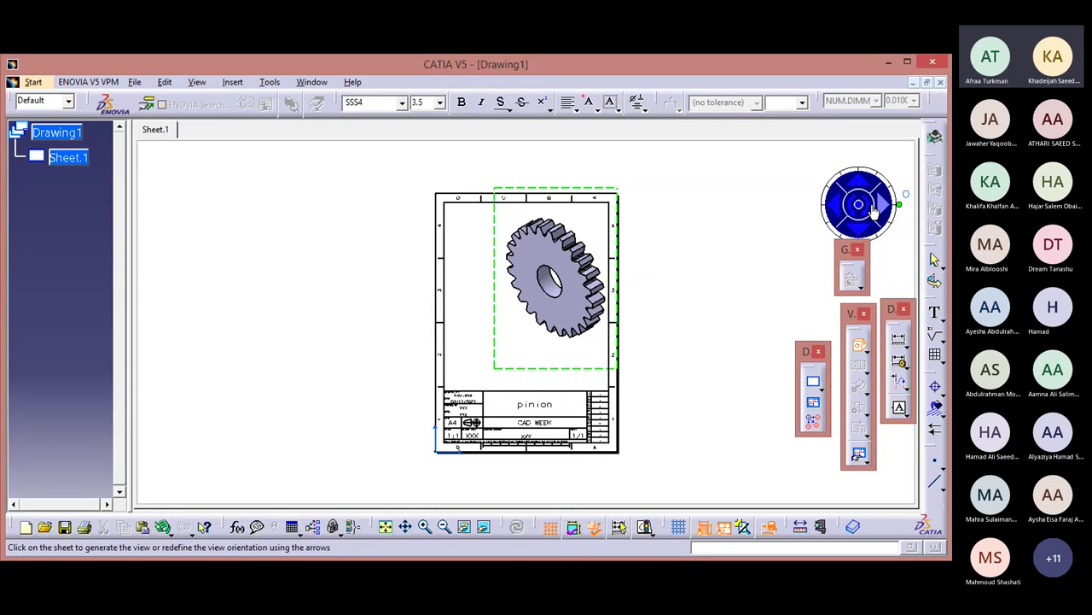
left_click(879, 209)
left_click(871, 209)
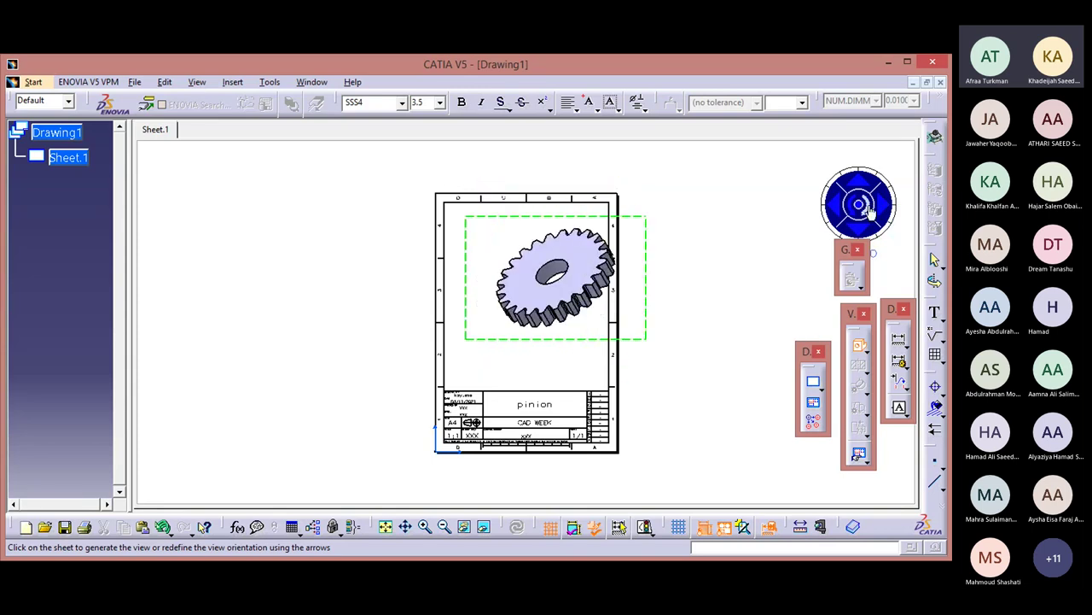
left_click(871, 209)
left_click(871, 209)
left_click(870, 210)
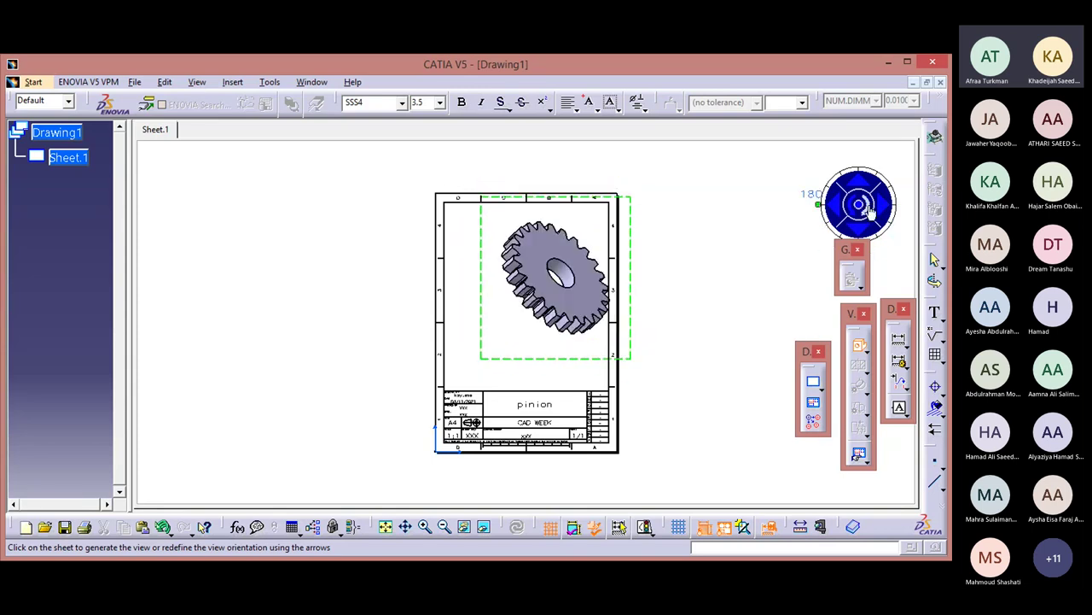
left_click(841, 210)
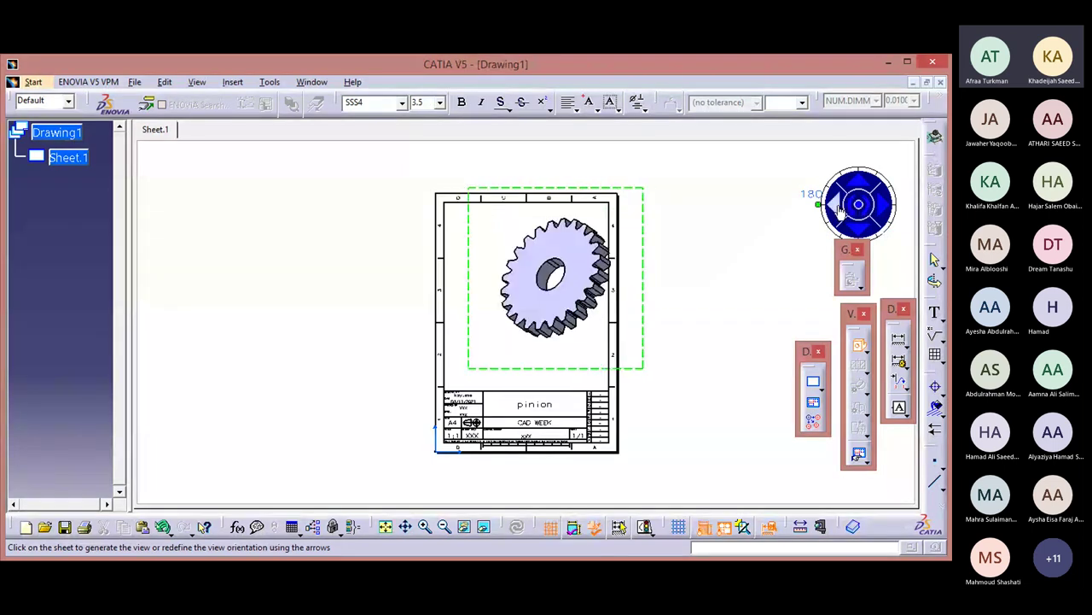
left_click(850, 213)
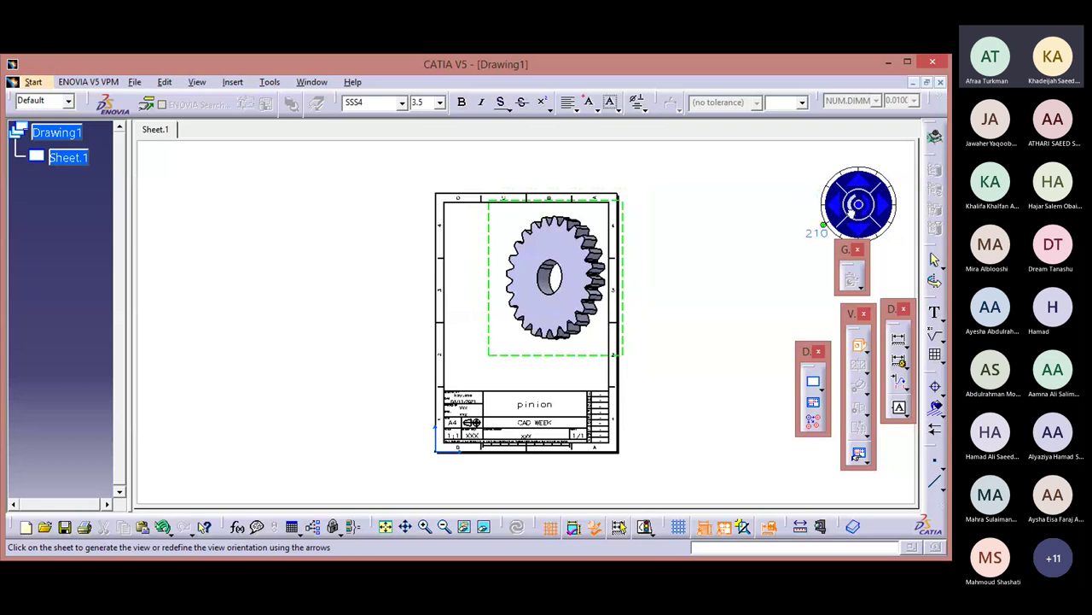
left_click(852, 212)
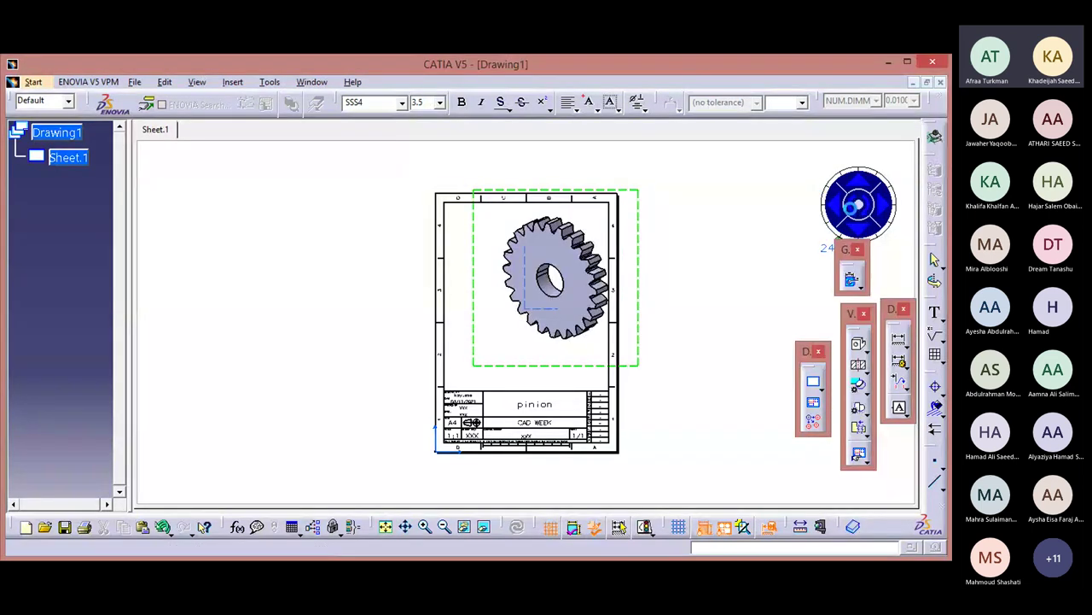
left_click(858, 205)
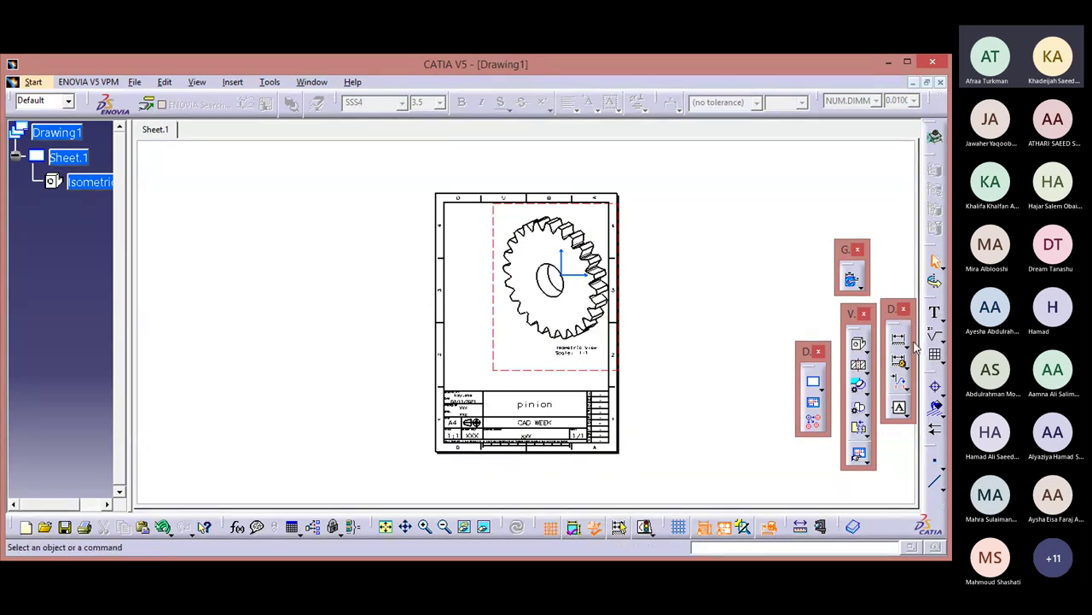
Create a Front View by picking the Part1 gear's flat face and generating it on the sheet
left_click(862, 348)
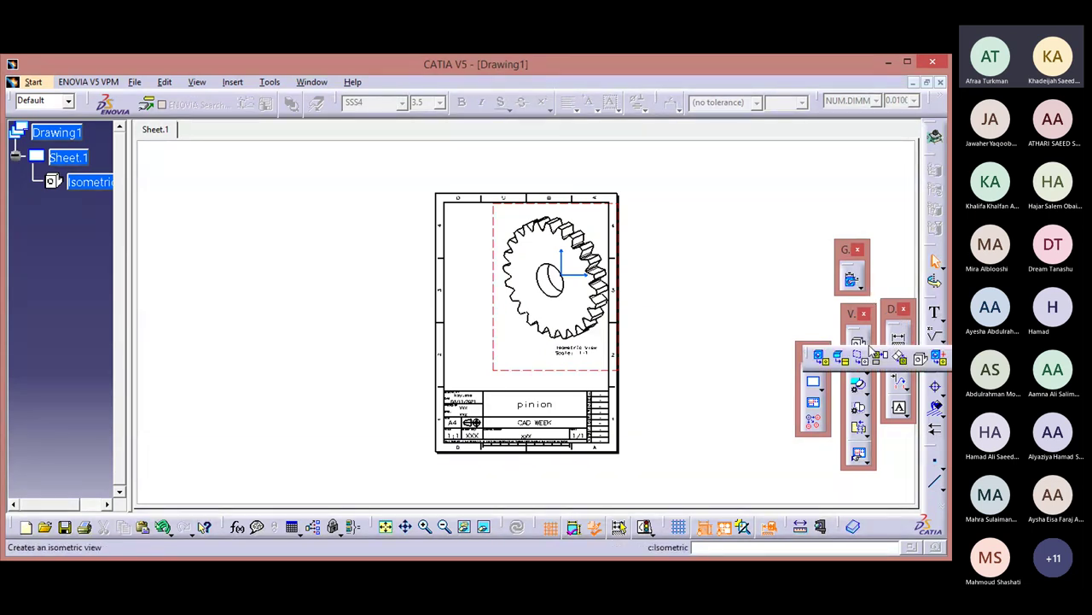
left_click(819, 359)
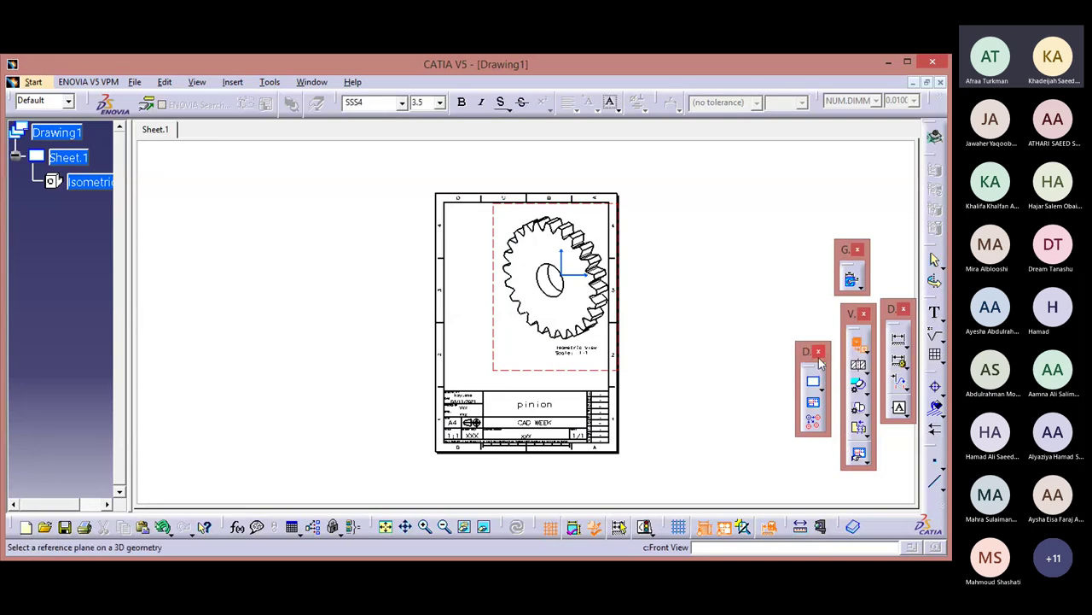
left_click(312, 82)
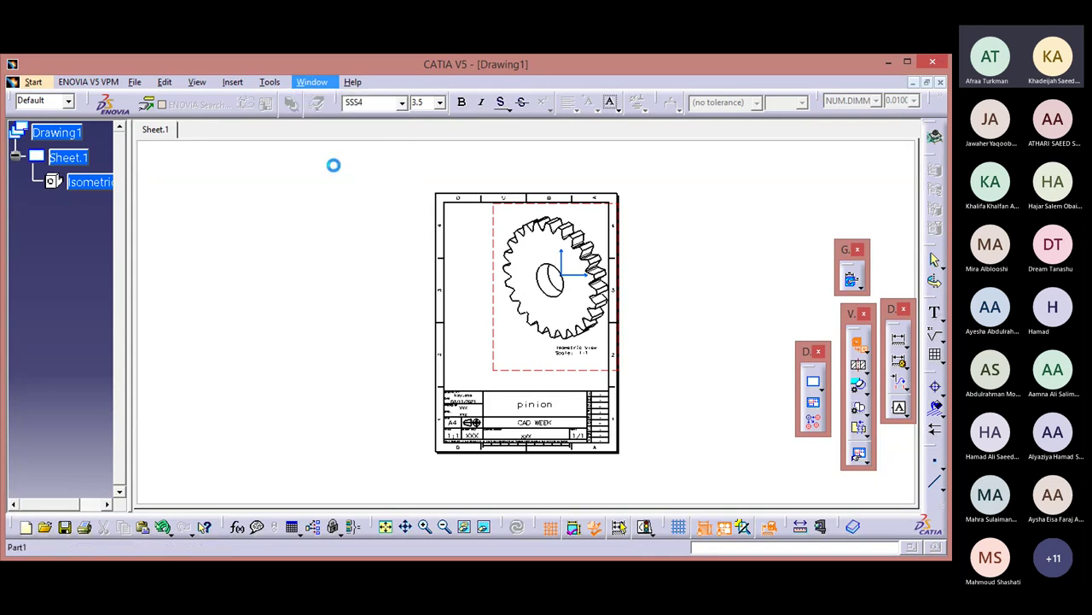
left_click(329, 171)
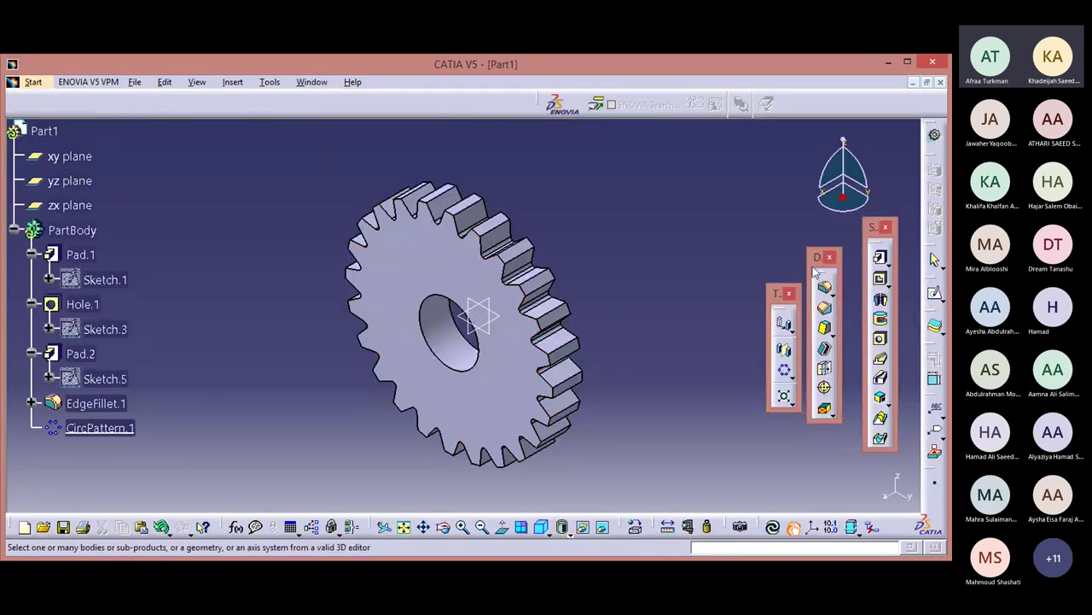
left_click_drag(710, 169, 725, 157)
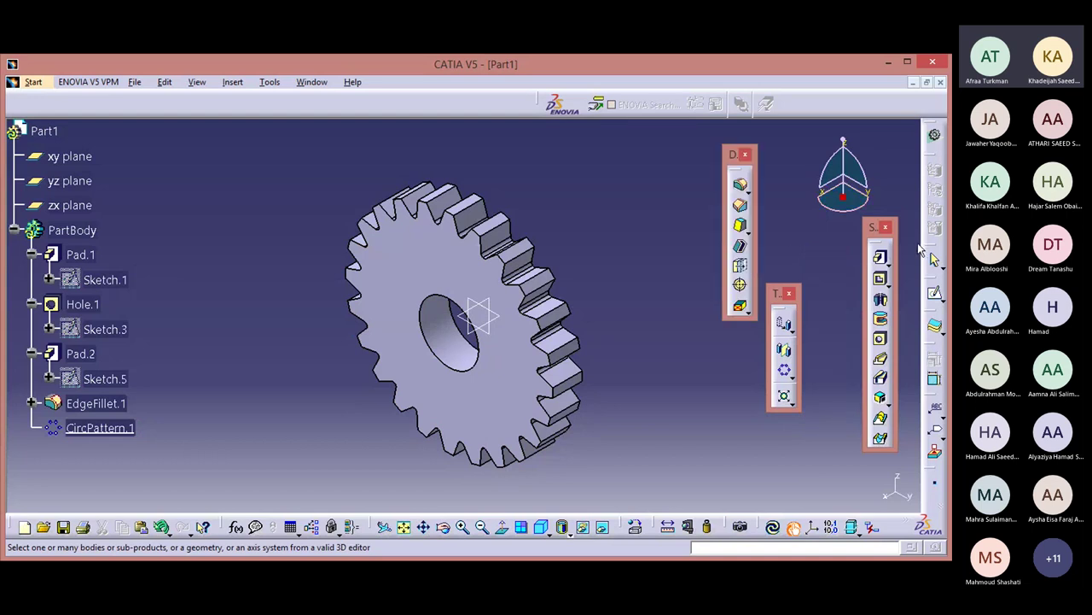
left_click_drag(873, 238, 775, 156)
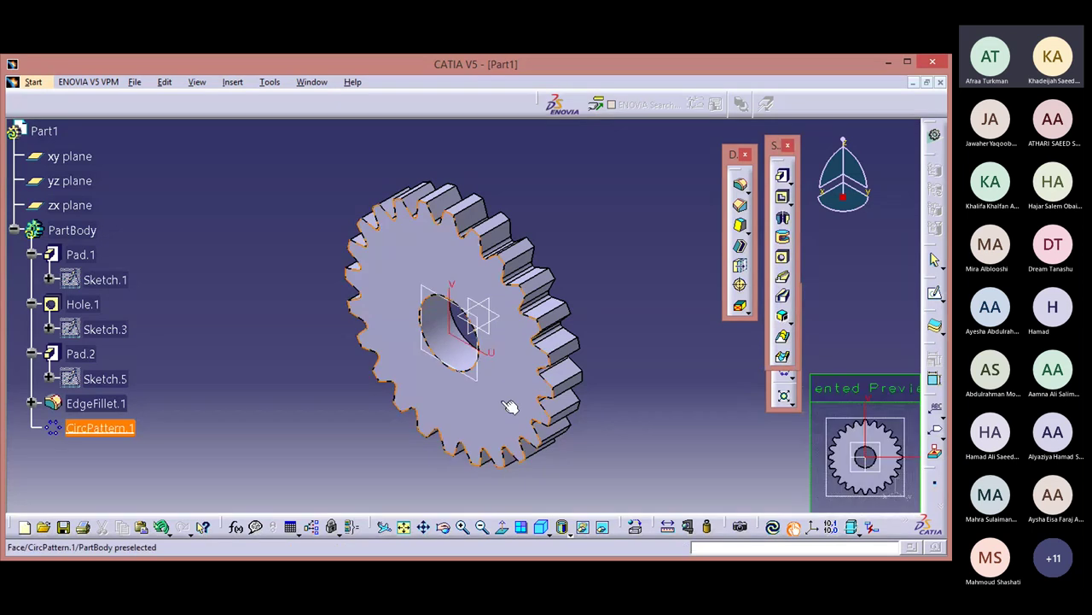
left_click(501, 398)
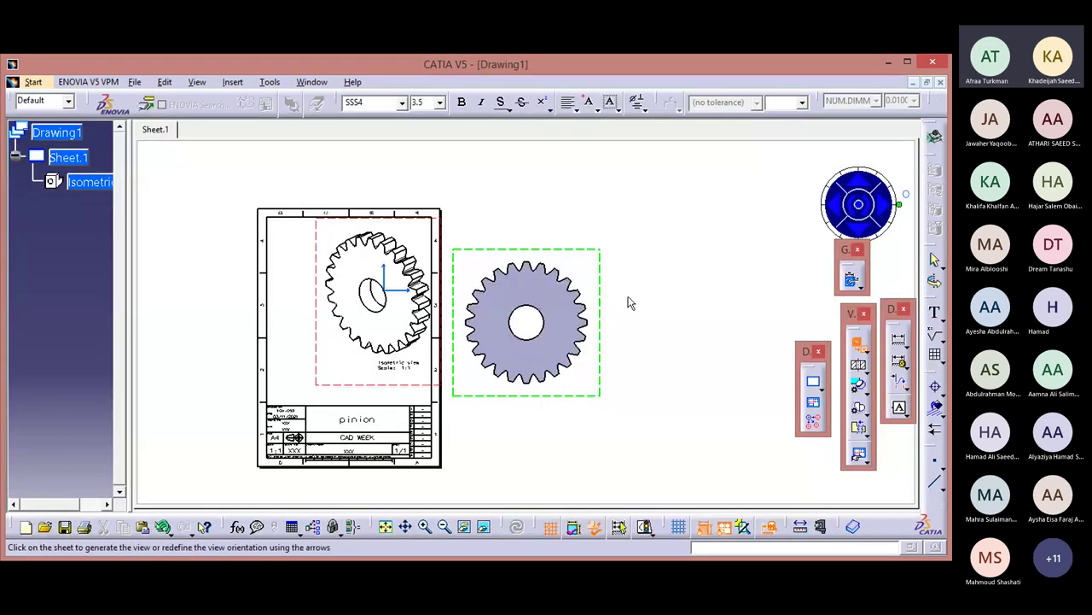
left_click(860, 208)
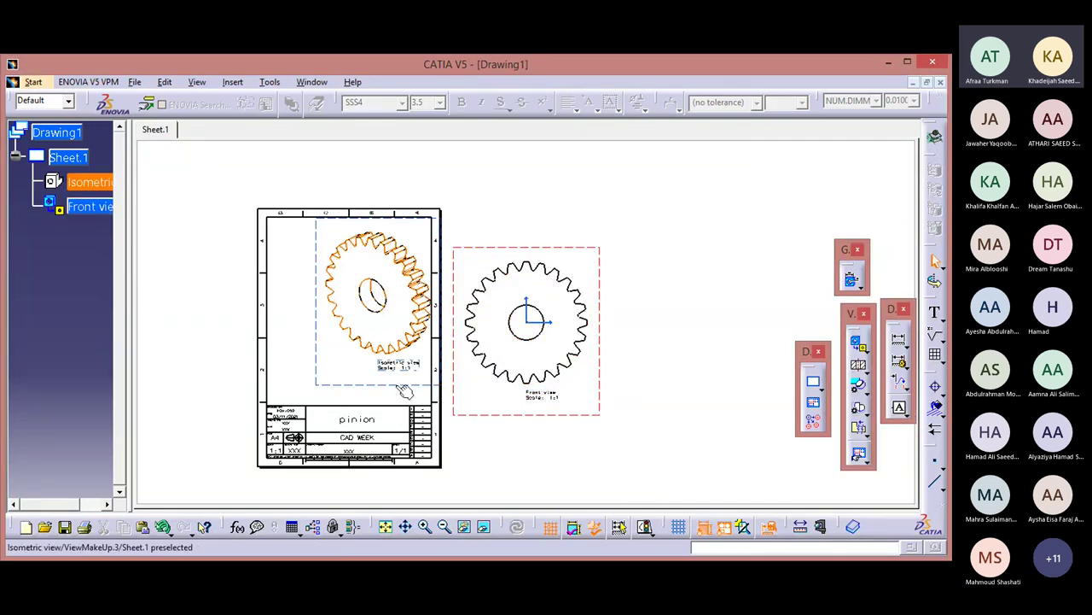
right_click(397, 393)
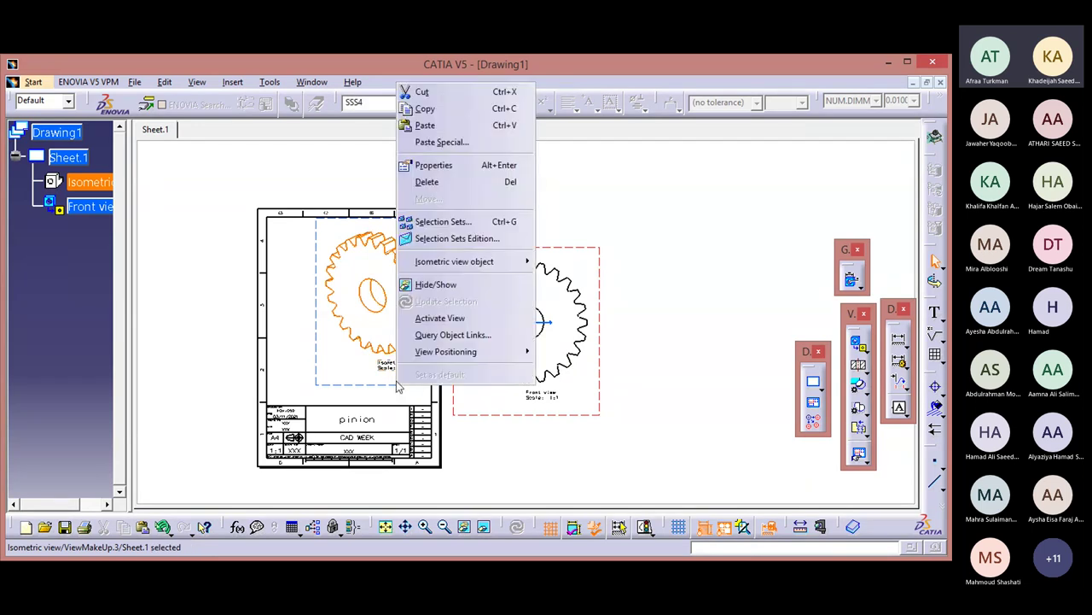
Set the isometric view's scale to 1:3 and drag it toward the upper right
left_click(461, 170)
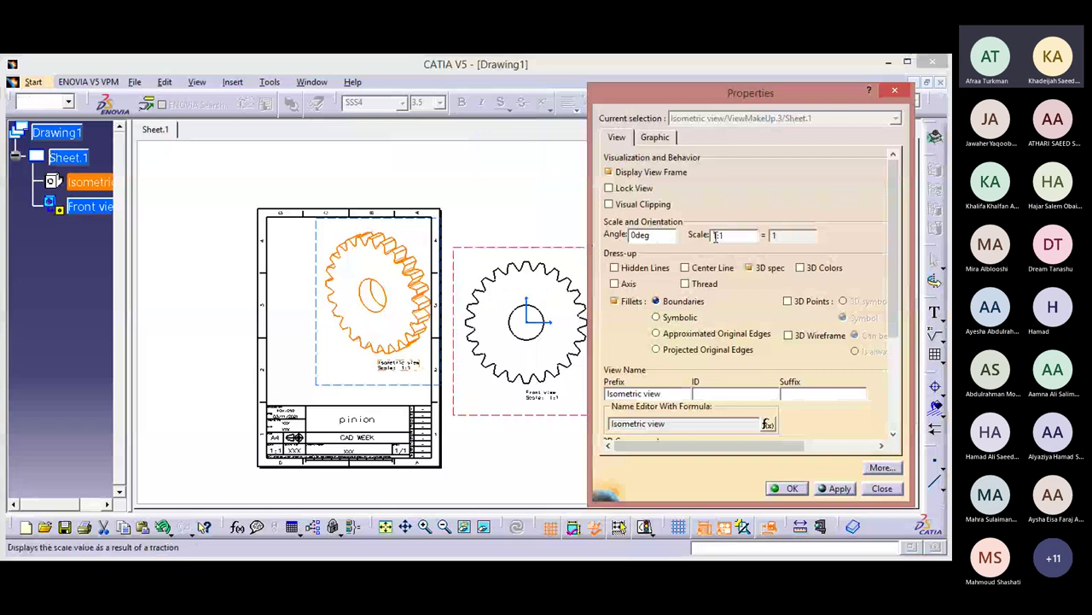
type("1:3")
key("Return")
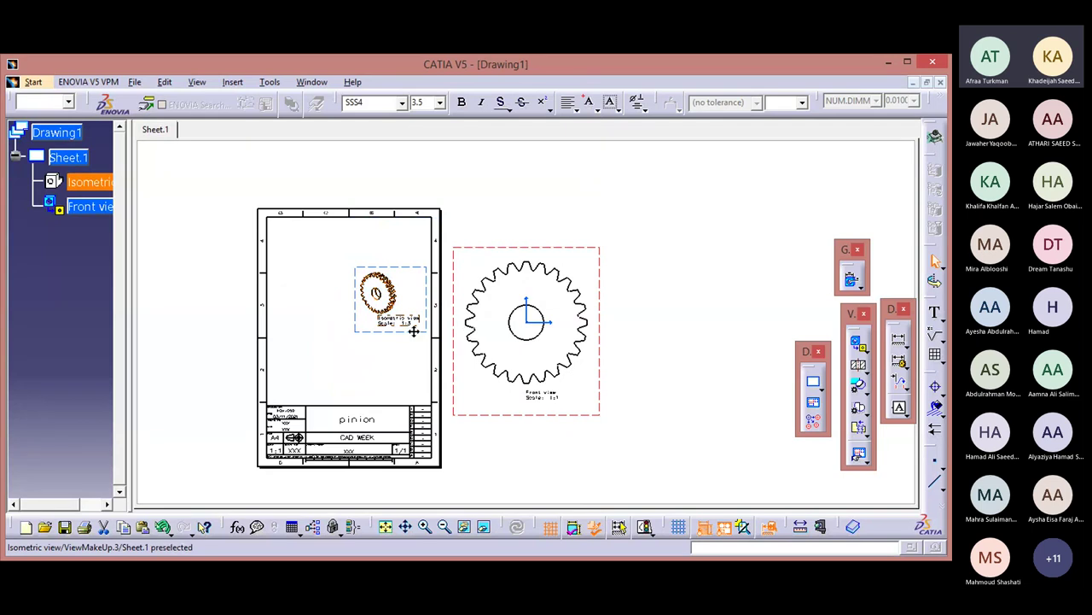
left_click_drag(414, 331, 424, 305)
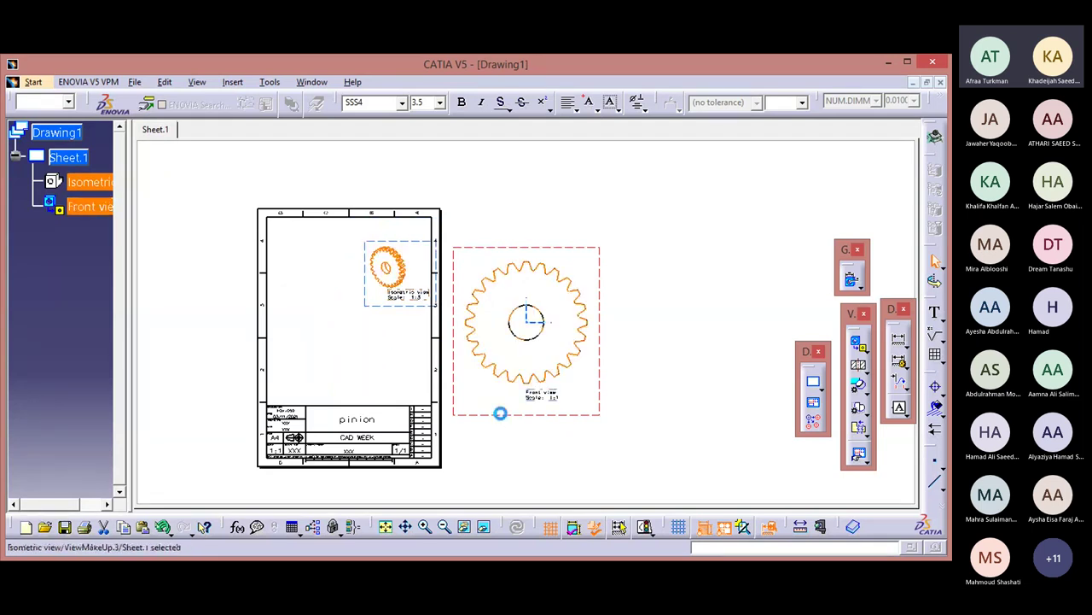
Give the front view scale 1:3 with center lines, then place it lower left
right_click(503, 418)
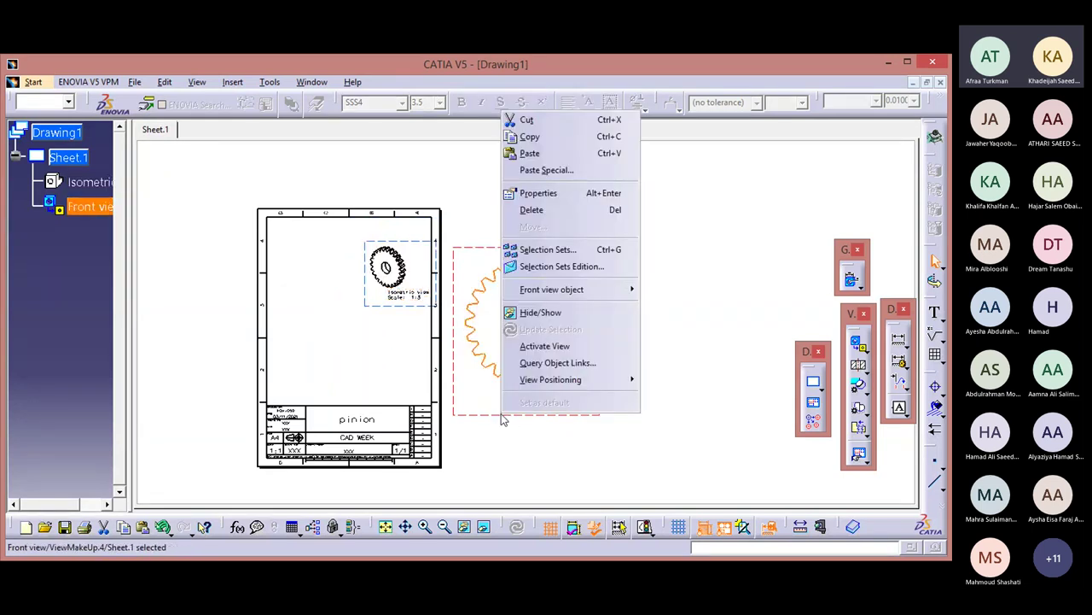
left_click(555, 193)
left_click(741, 235)
key("BackSpace")
type("3")
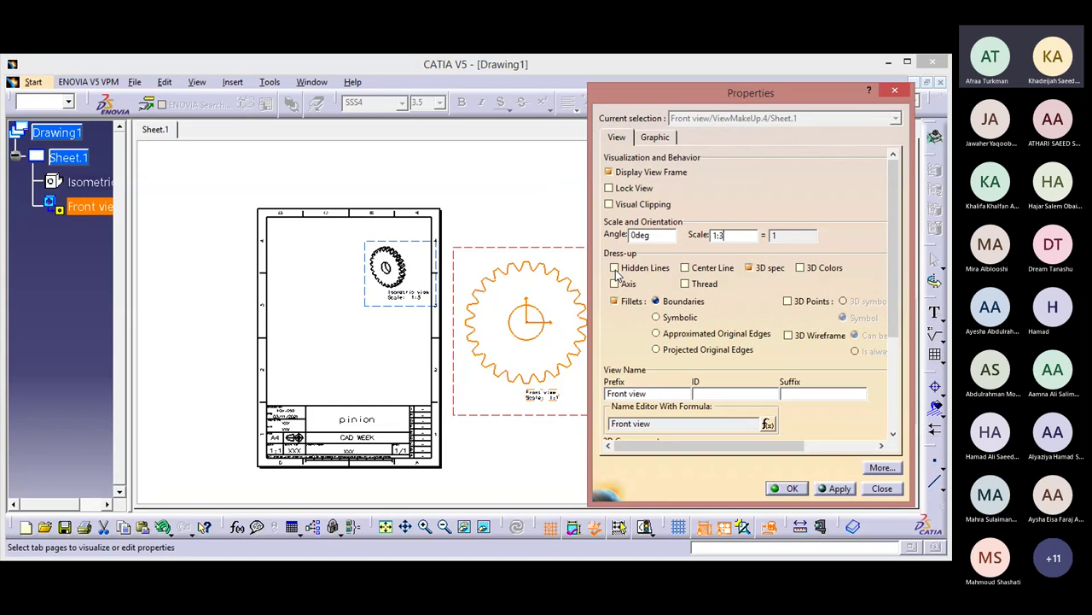
left_click(685, 267)
left_click(838, 489)
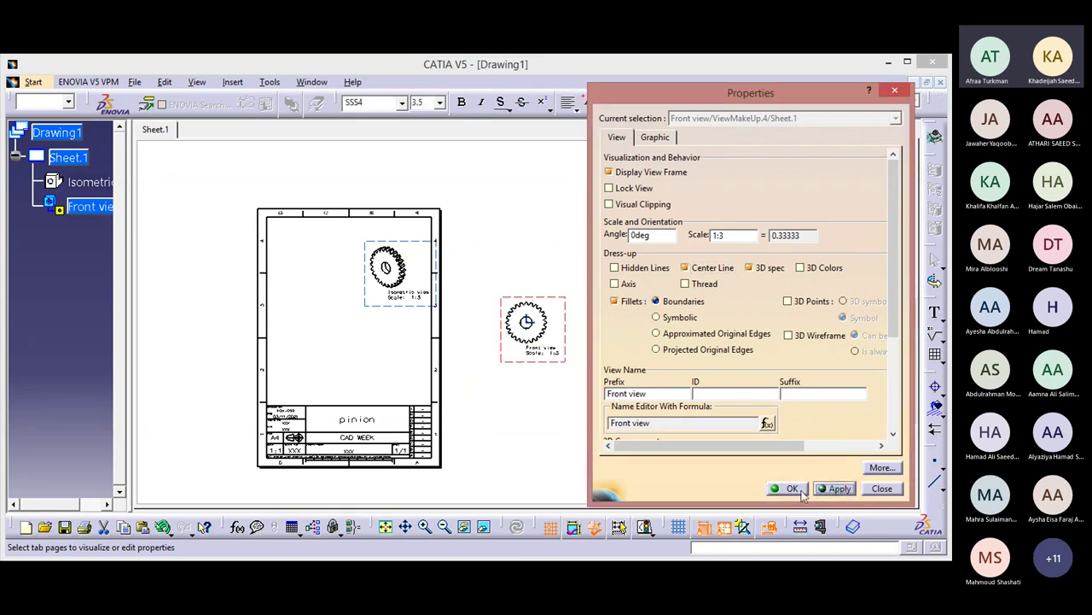
left_click(787, 488)
left_click_drag(555, 358, 324, 379)
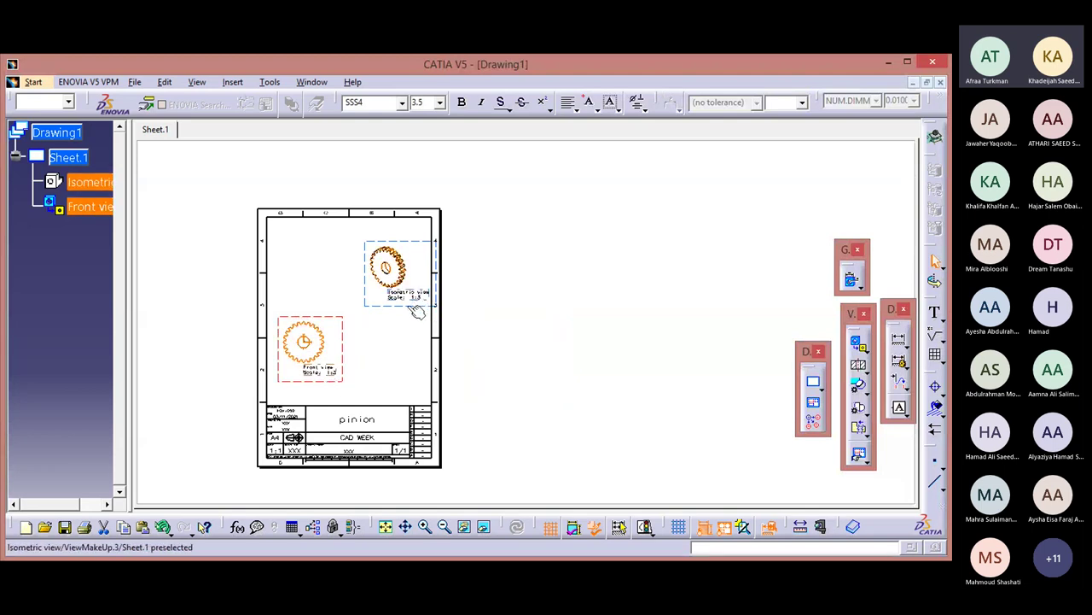
left_click_drag(406, 306, 393, 315)
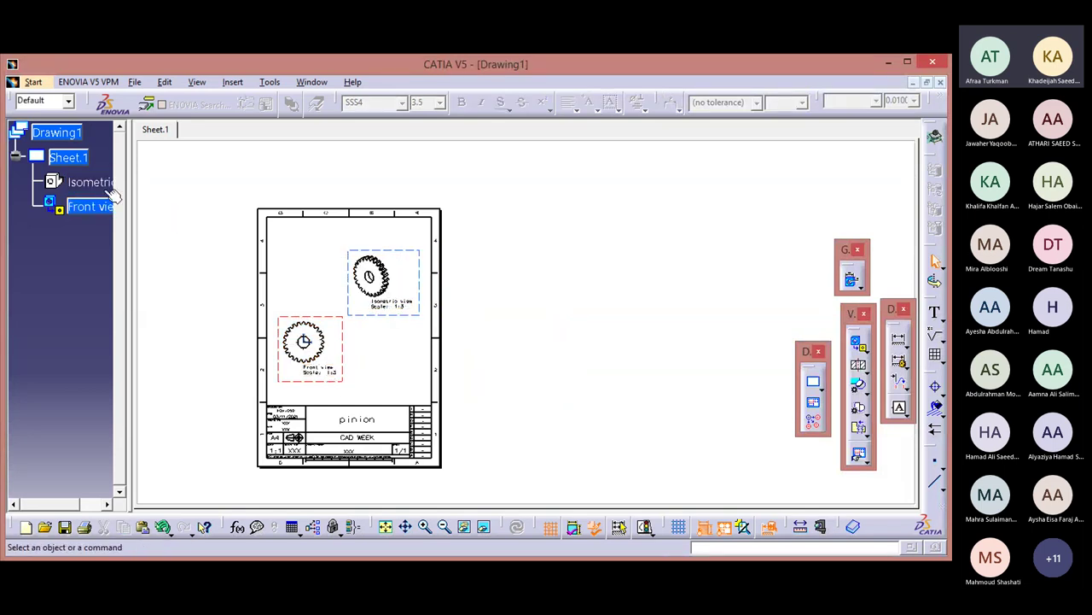
right_click(77, 156)
left_click(115, 271)
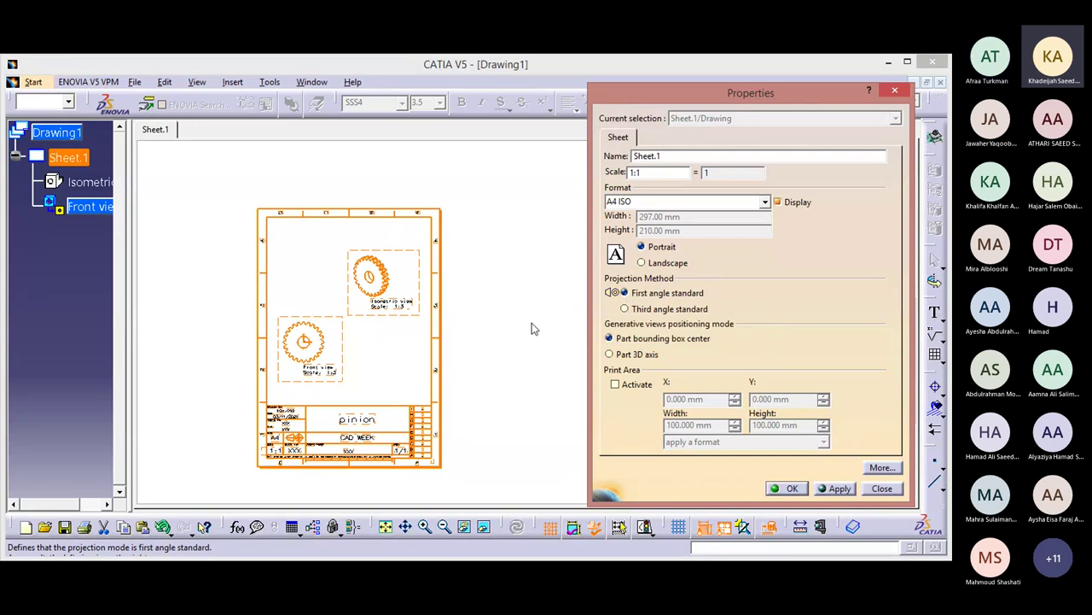
left_click(792, 488)
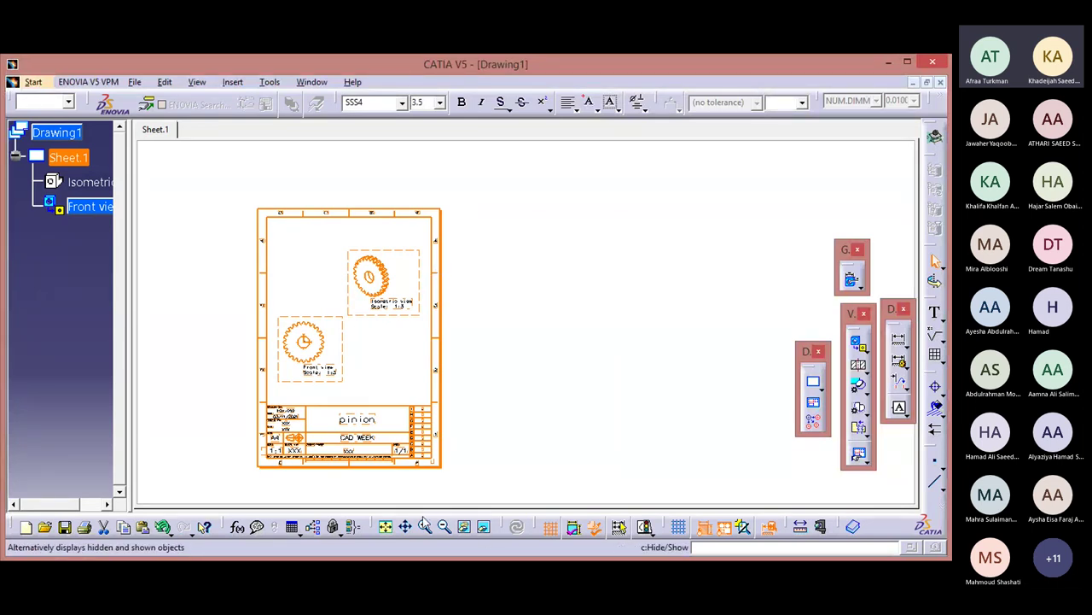
Zoom in five steps and pan so both 1:3 gear views fill the window
left_click(425, 527)
left_click(425, 527)
left_click(425, 526)
left_click(425, 527)
left_click(425, 527)
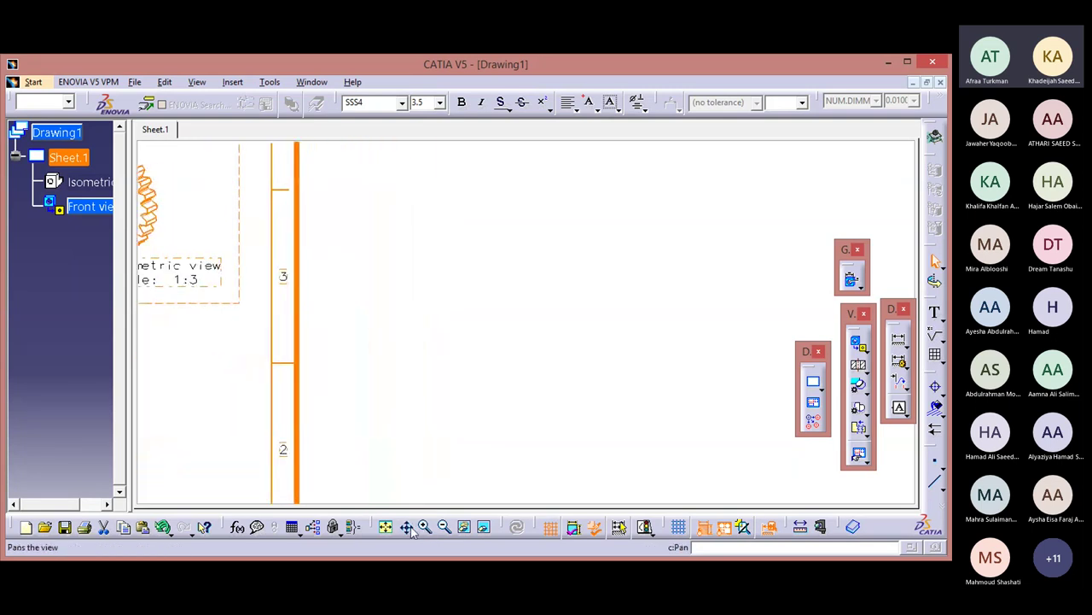
mouse_move(366, 429)
middle_mouse_down()
mouse_move(780, 407)
mouse_move(782, 453)
middle_mouse_up()
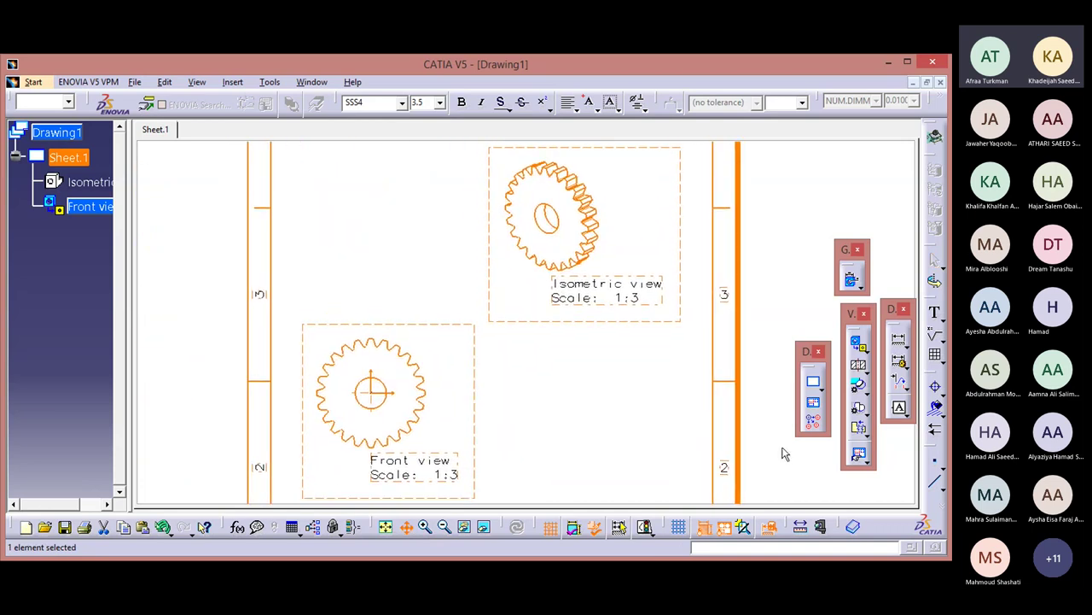
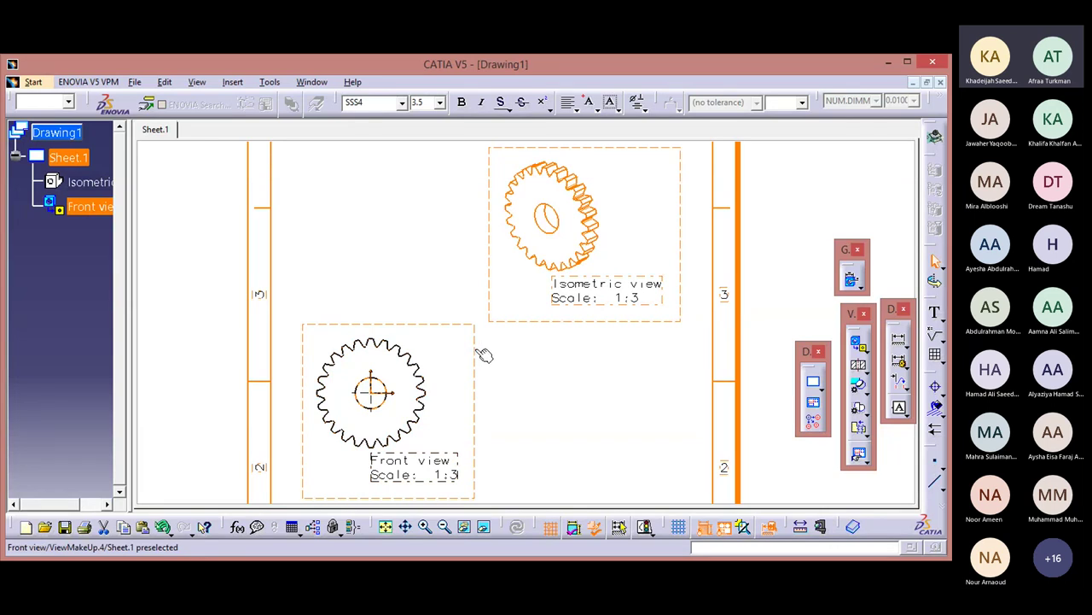
Select the gear's front view and launch the View Wizard from Insert > Views
left_click(448, 325)
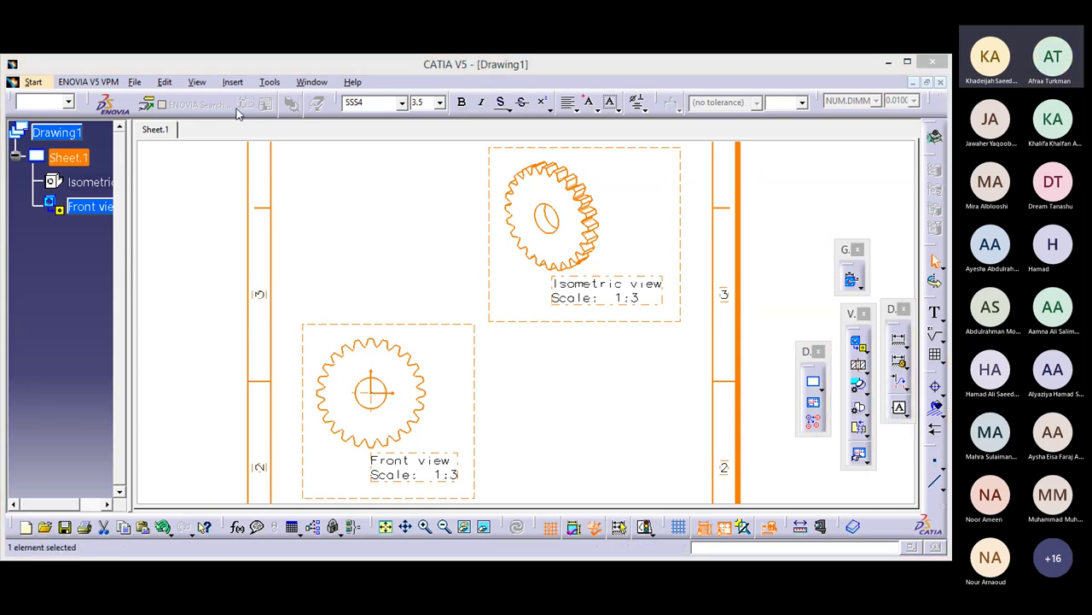
left_click(232, 82)
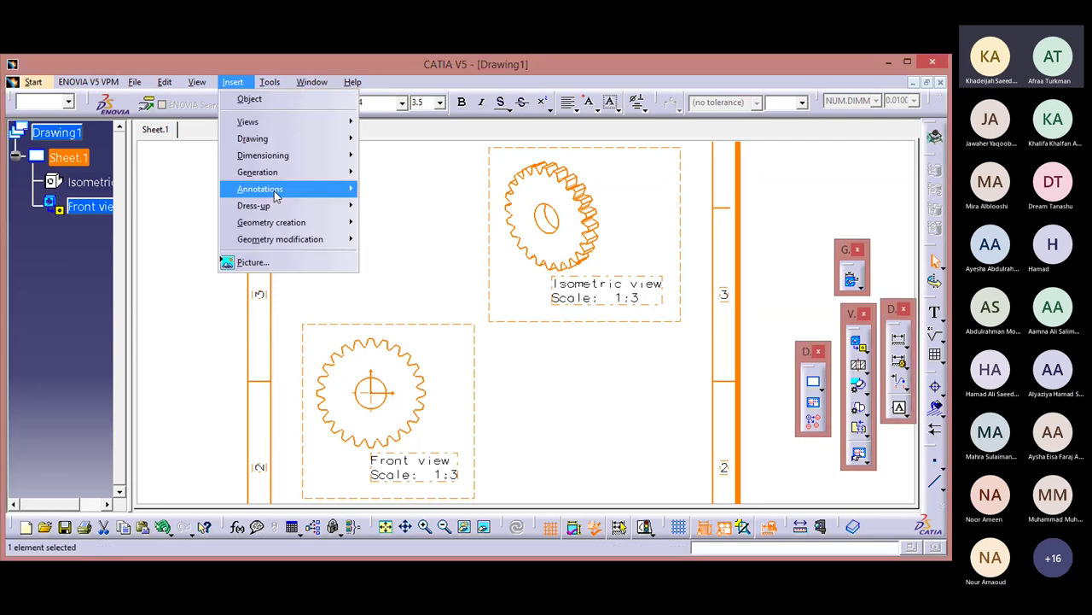
mouse_move(281, 172)
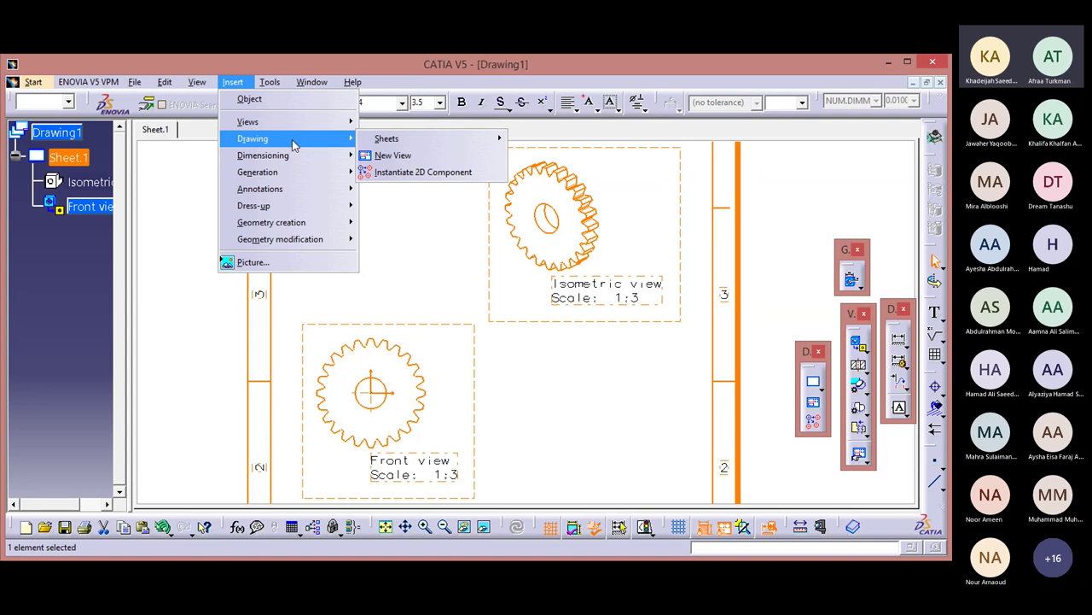
mouse_move(296, 126)
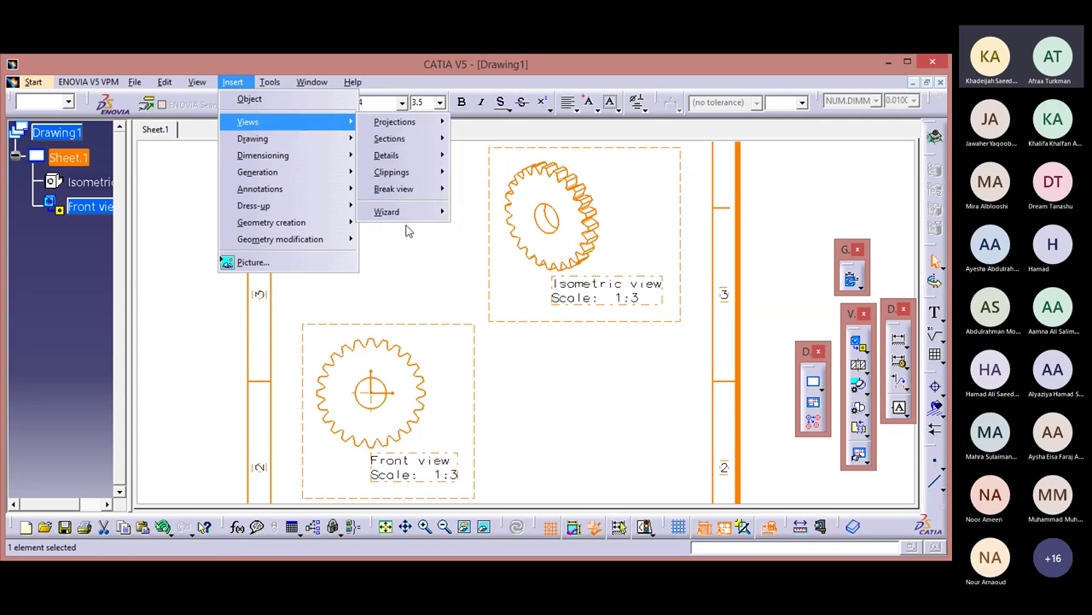
mouse_move(408, 217)
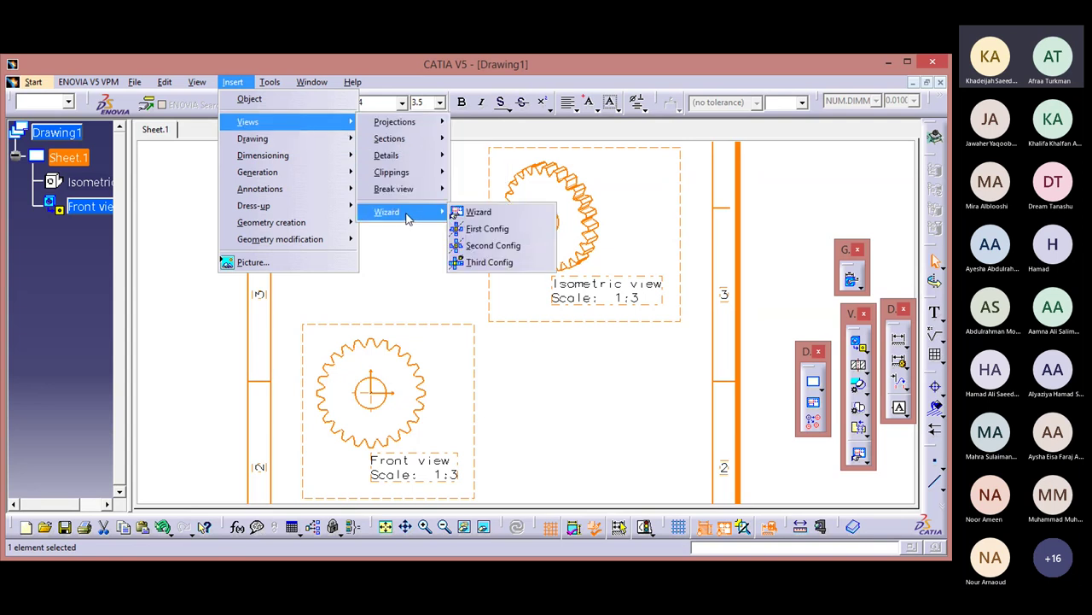
left_click(507, 213)
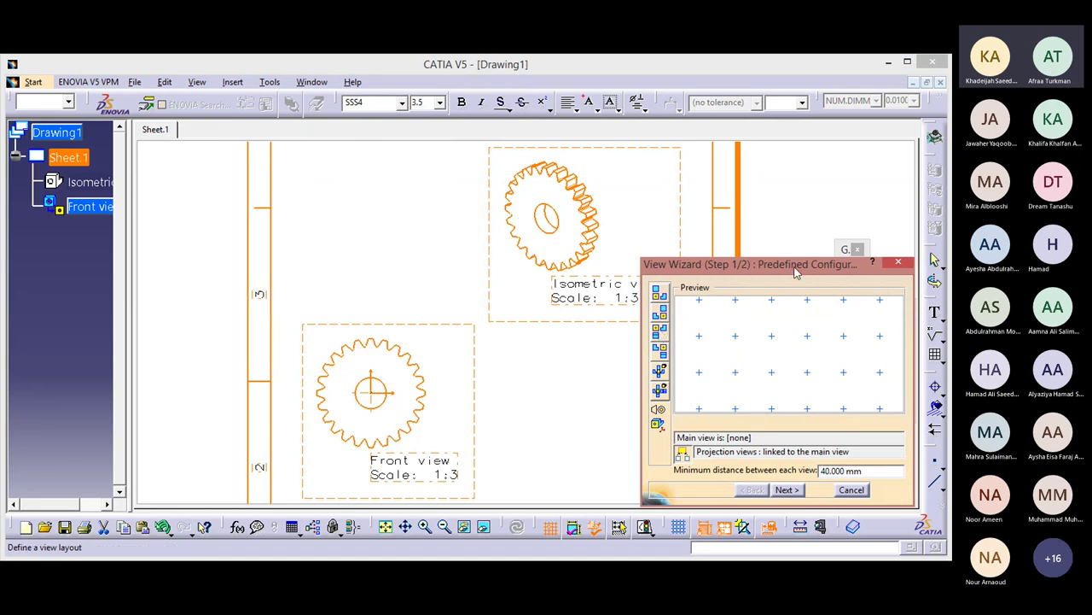
In the View Wizard, pick the Bottom, Front and Left configuration and finish
left_click_drag(795, 271, 557, 221)
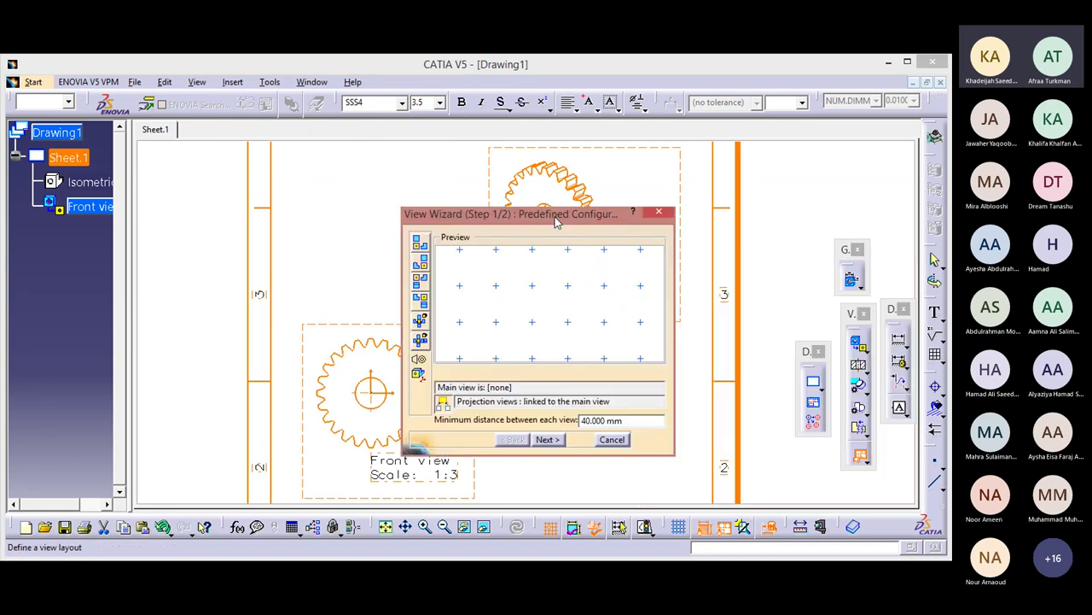
left_click(419, 244)
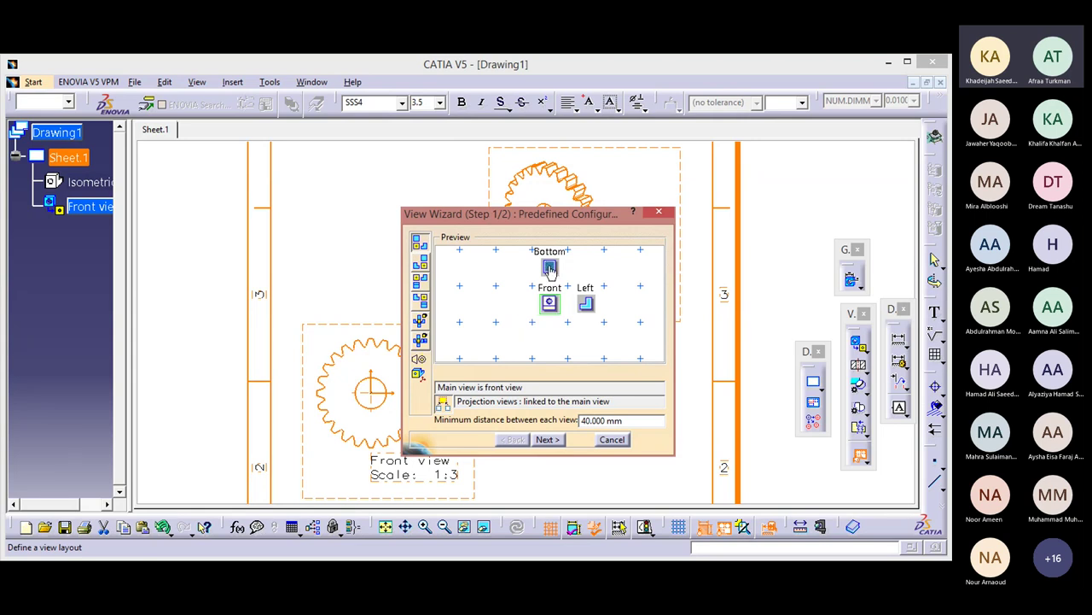
left_click(429, 267)
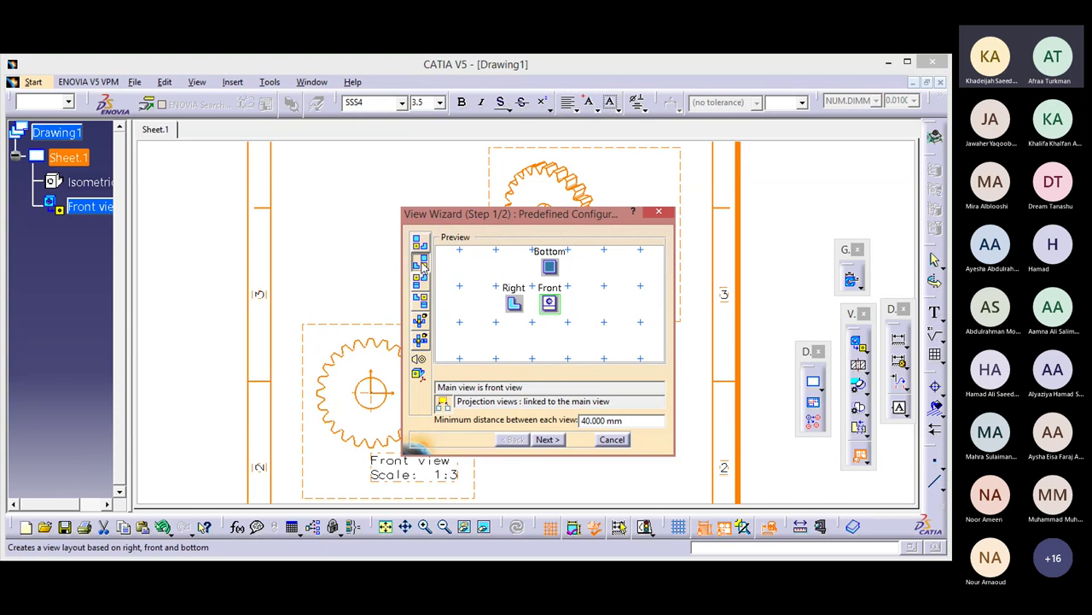
left_click(425, 282)
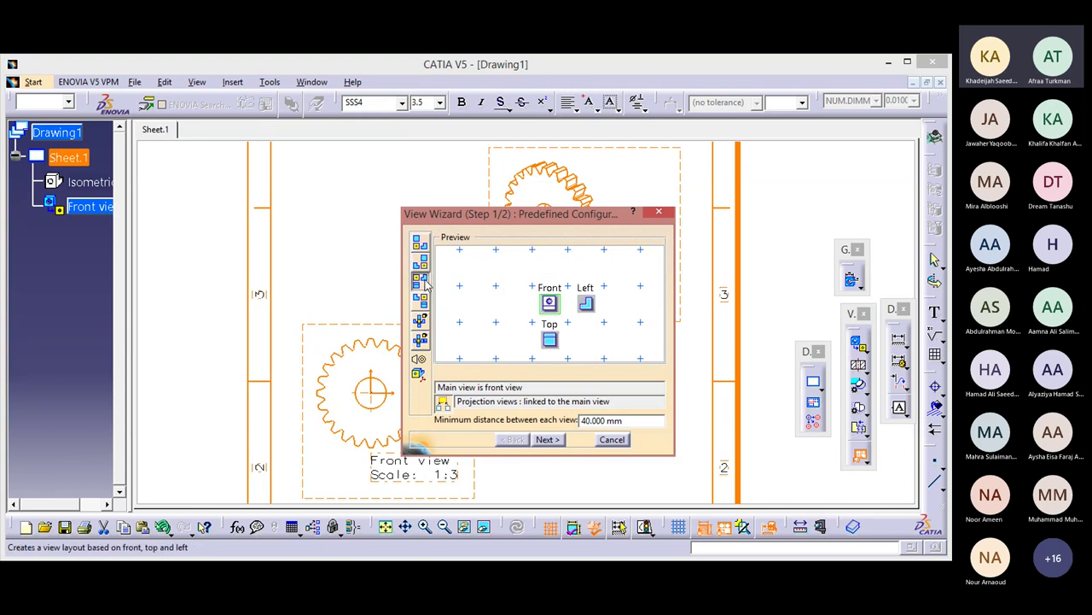
left_click(424, 245)
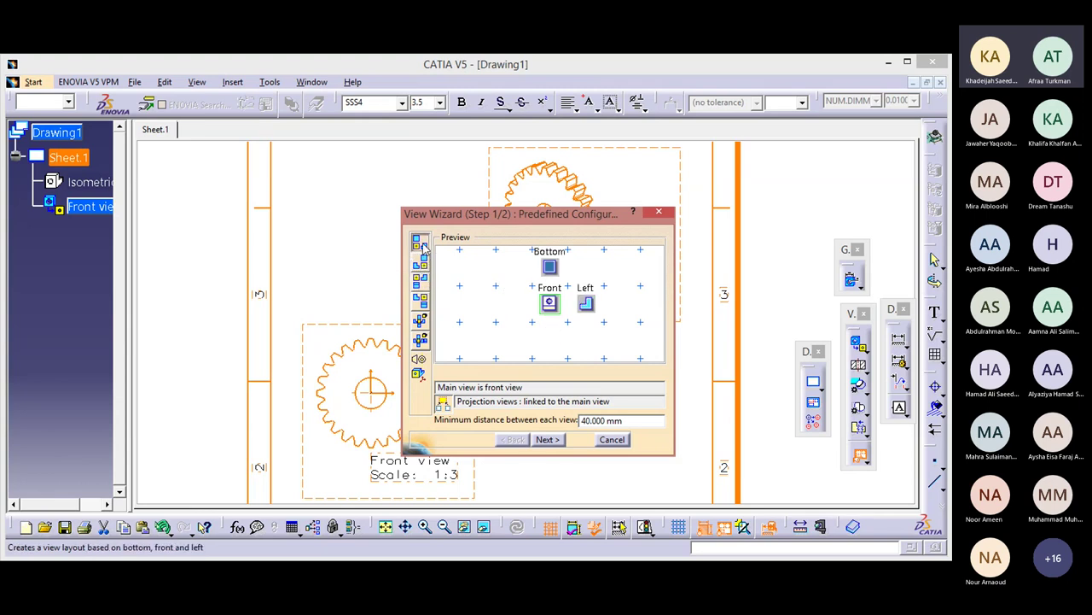
left_click(546, 440)
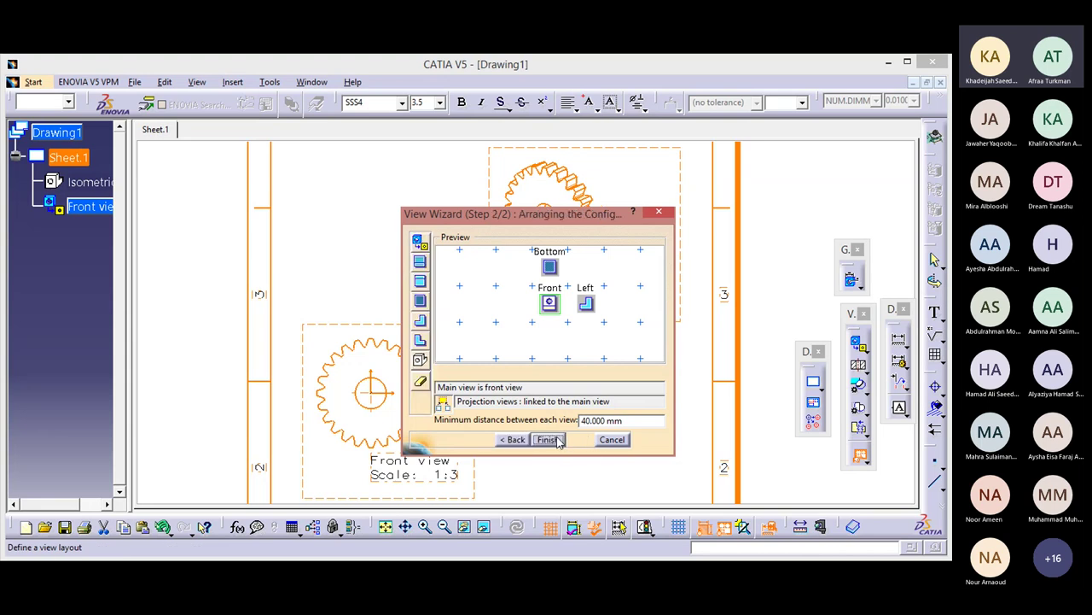
left_click(547, 439)
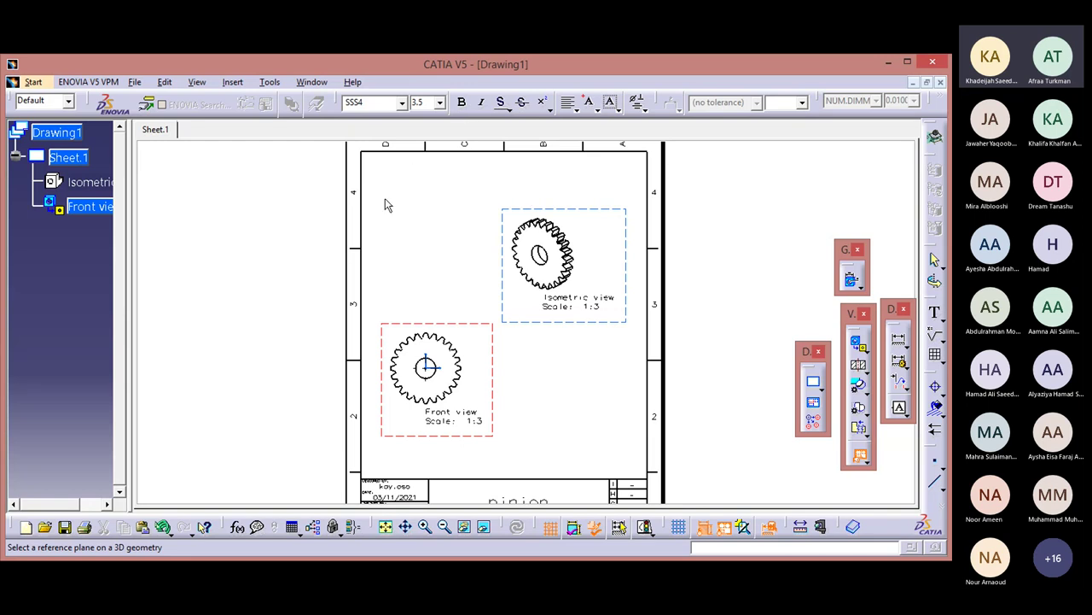
Open the File menu
left_click(135, 82)
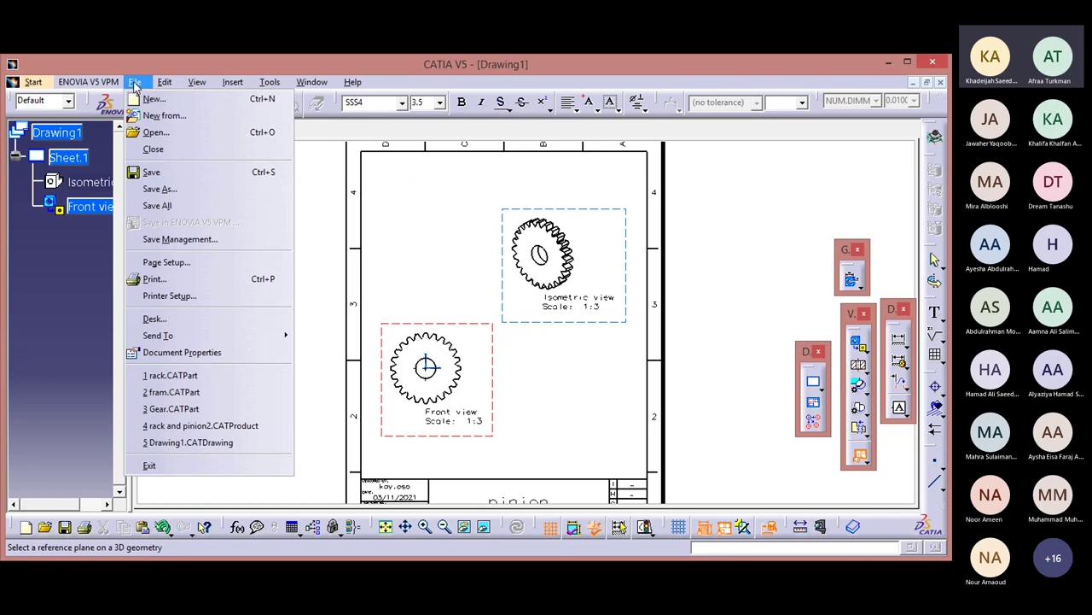
From the Part1 gear window, create a new portrait A4 ISO Drawing
mouse_move(270, 82)
mouse_move(312, 81)
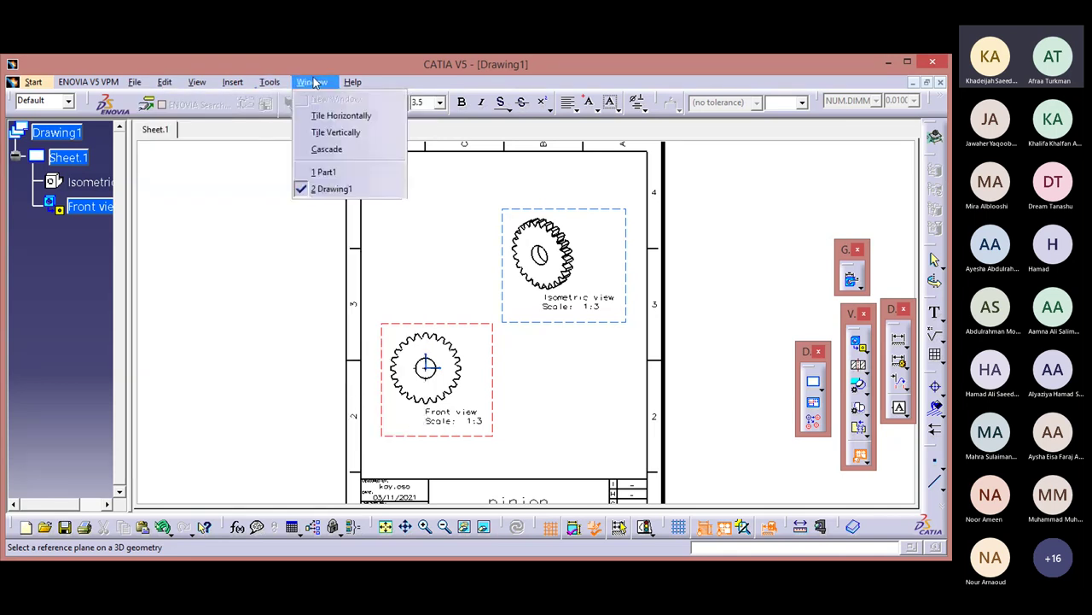
left_click(322, 169)
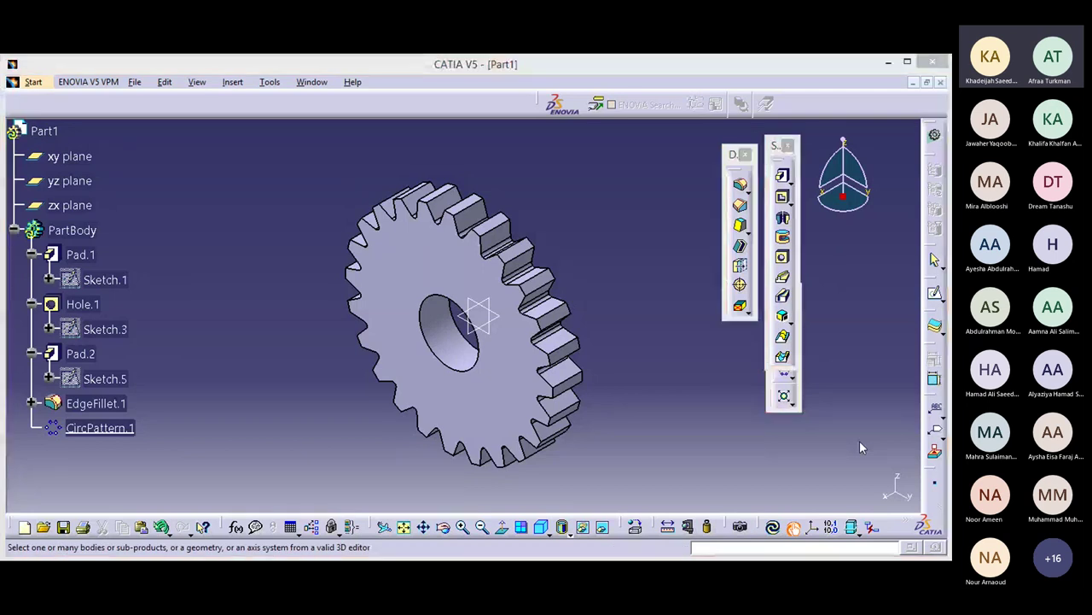
left_click(135, 82)
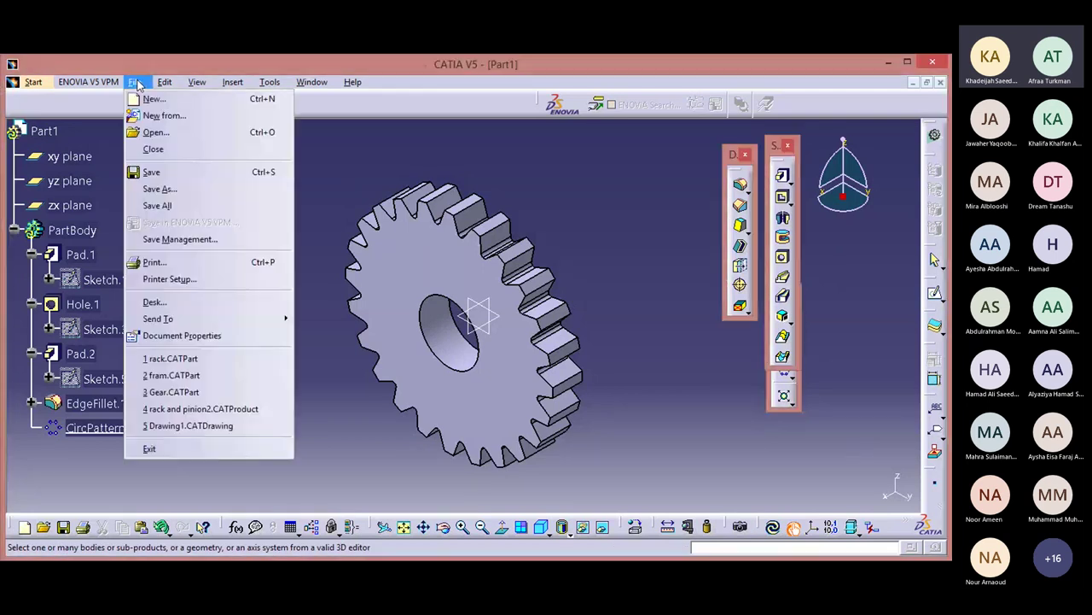
left_click(152, 99)
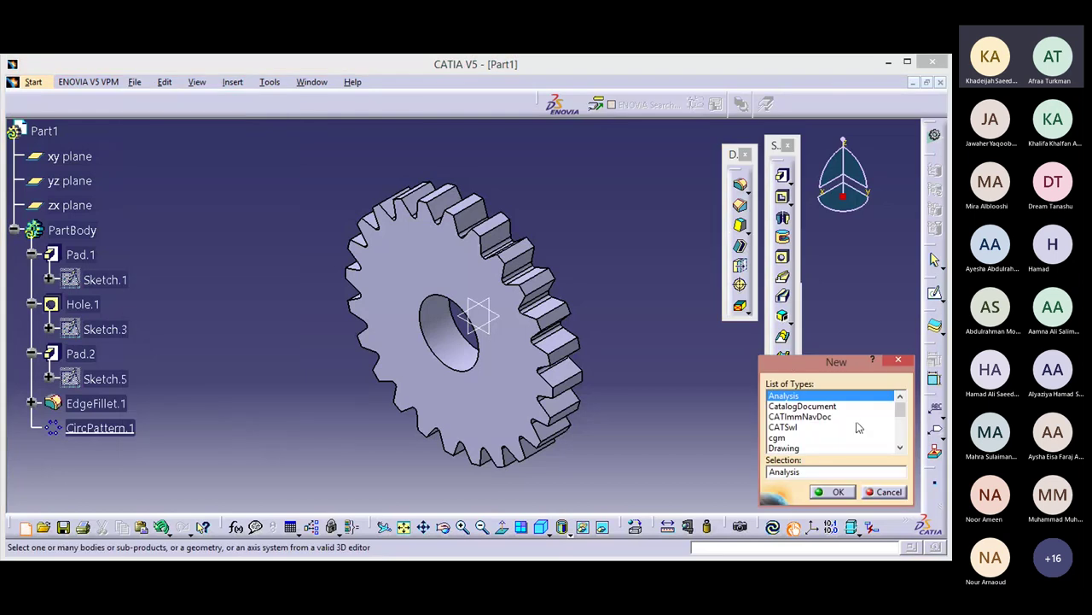
double_click(828, 449)
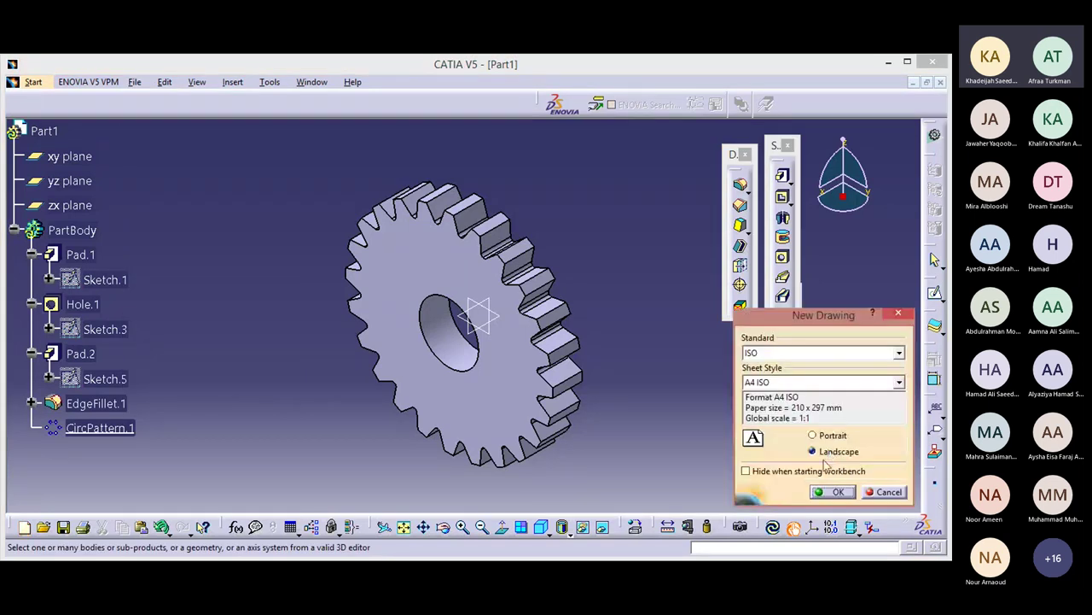
left_click(826, 436)
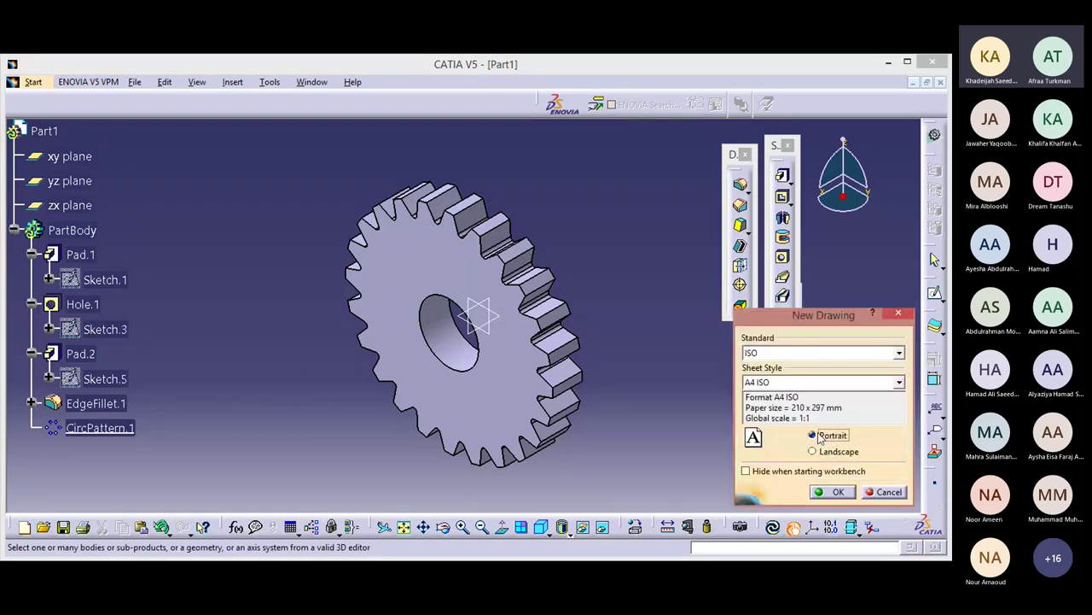
left_click(839, 491)
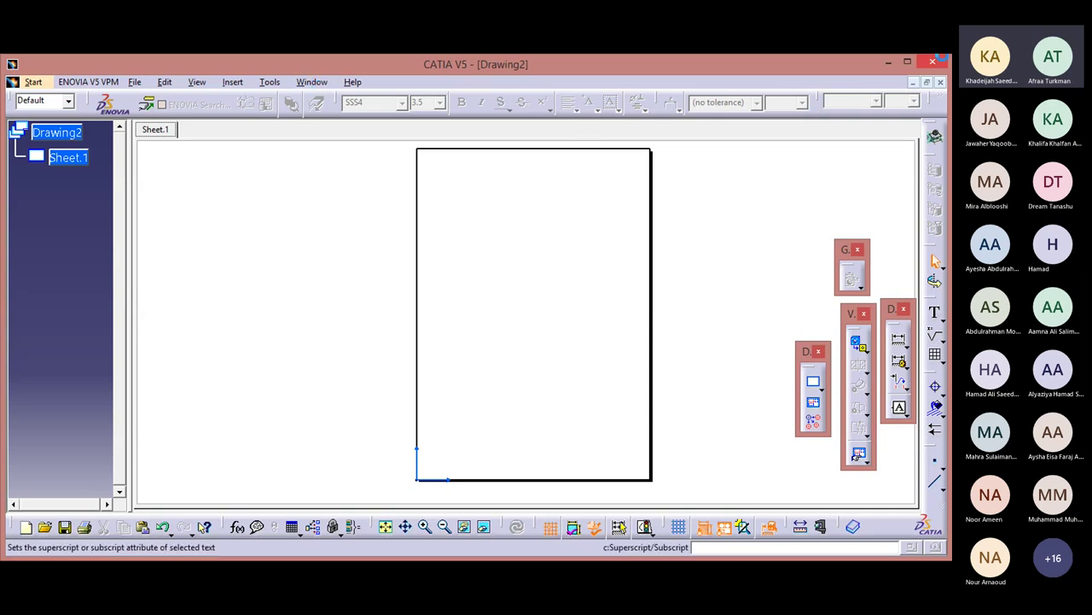
Close CATIA, saving Part1 under its current name and discarding Drawing1's changes
left_click(931, 63)
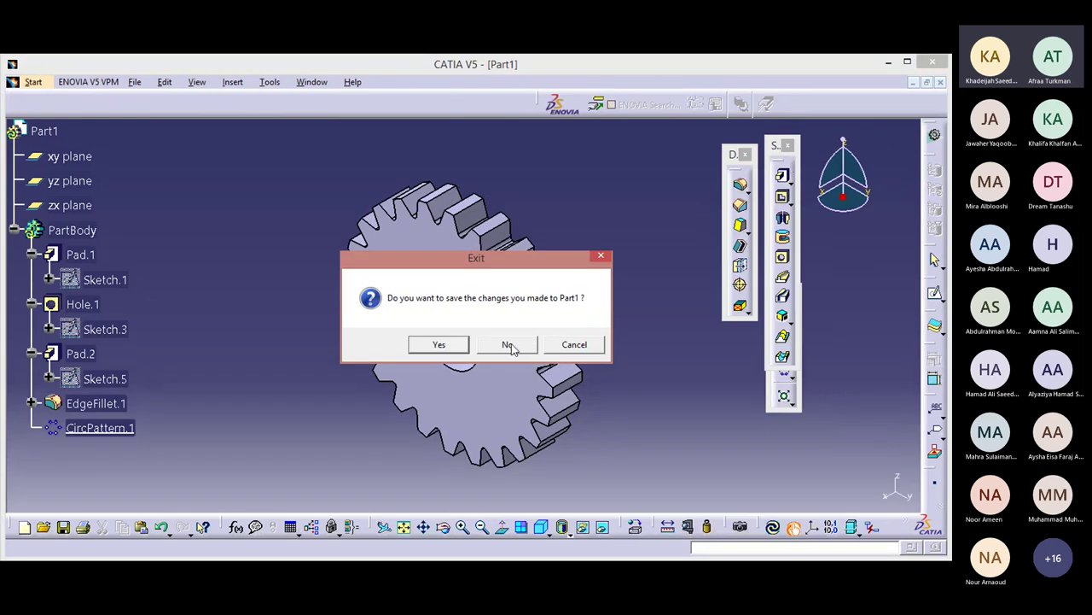
left_click(464, 346)
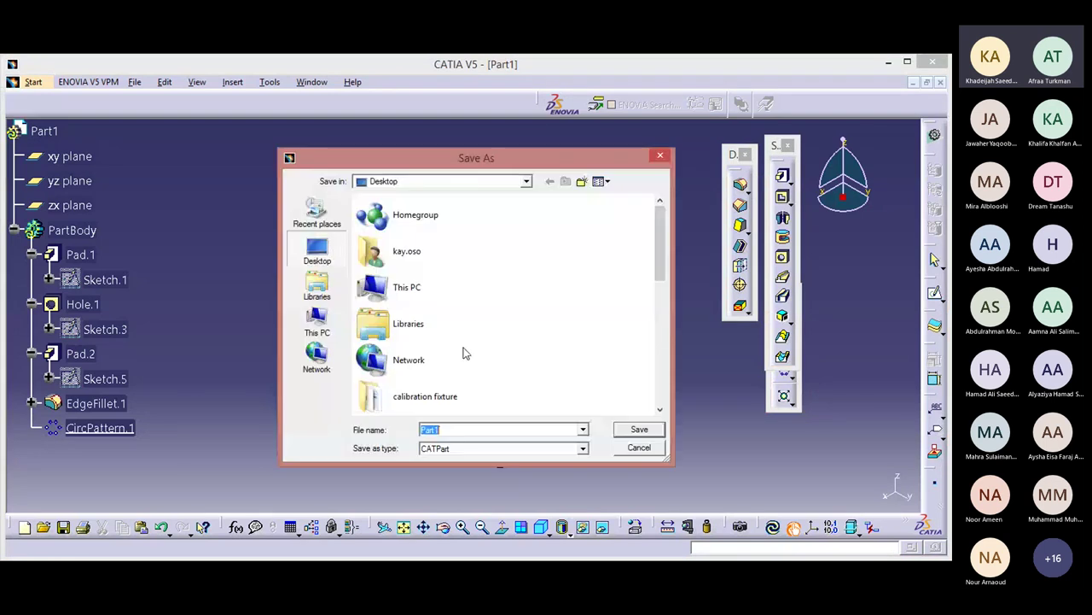
key("Return")
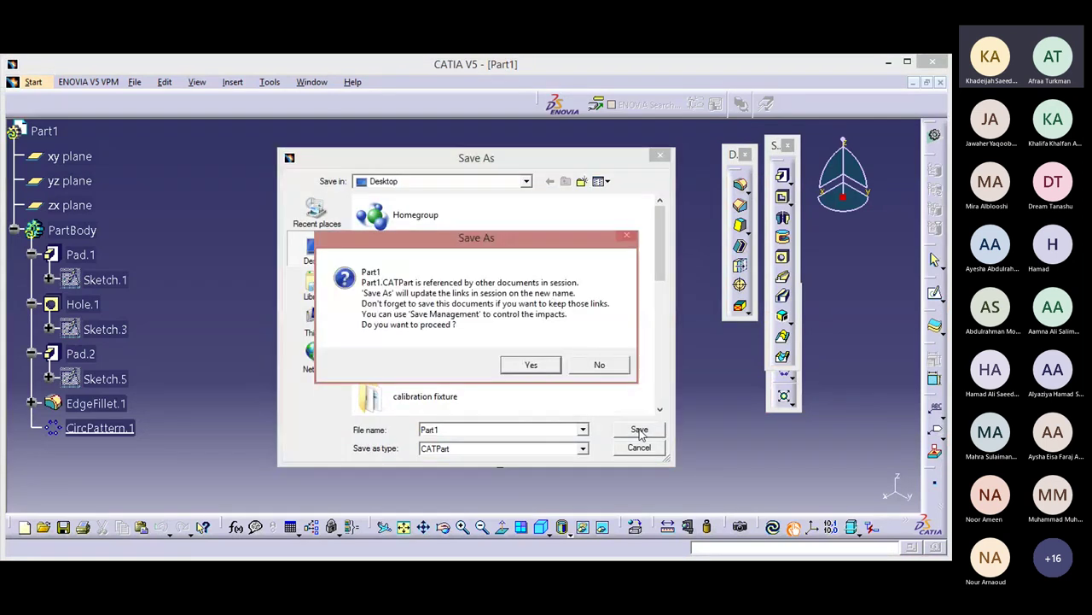
left_click(532, 367)
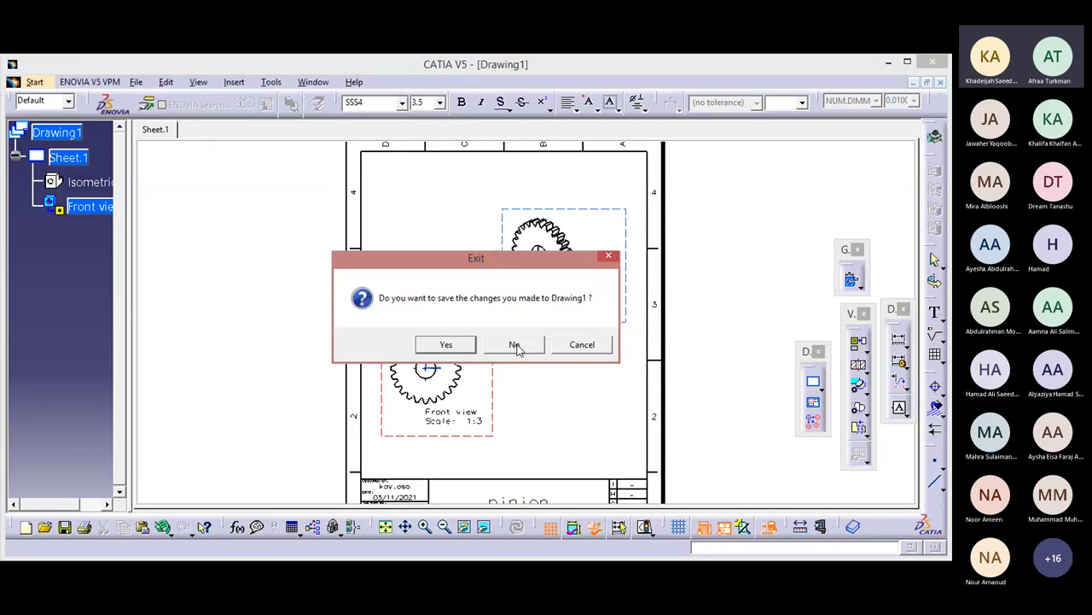
left_click(520, 346)
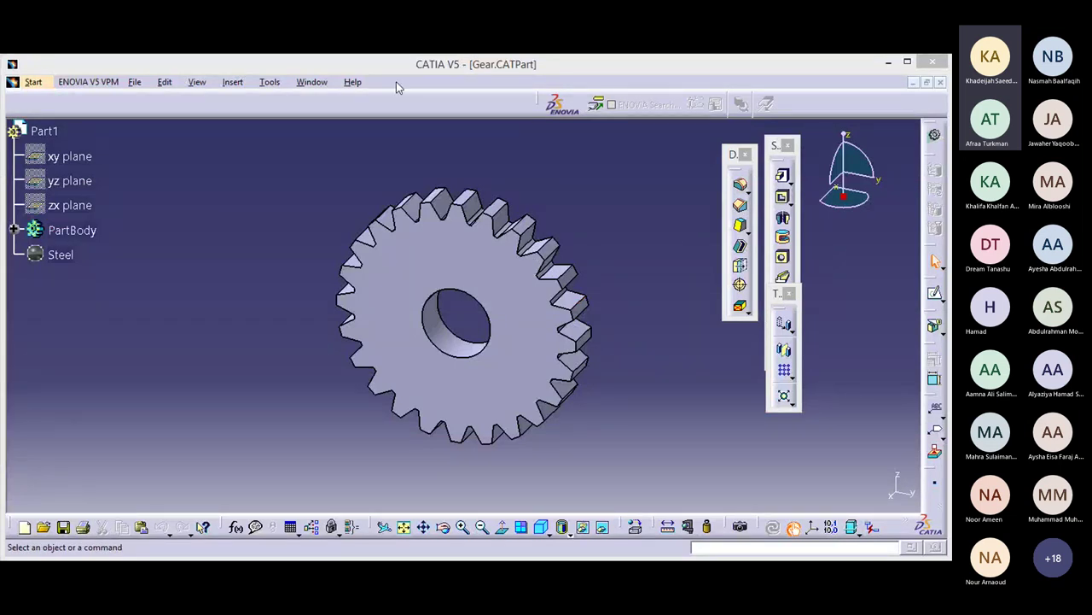
Open the File menu
left_click(138, 84)
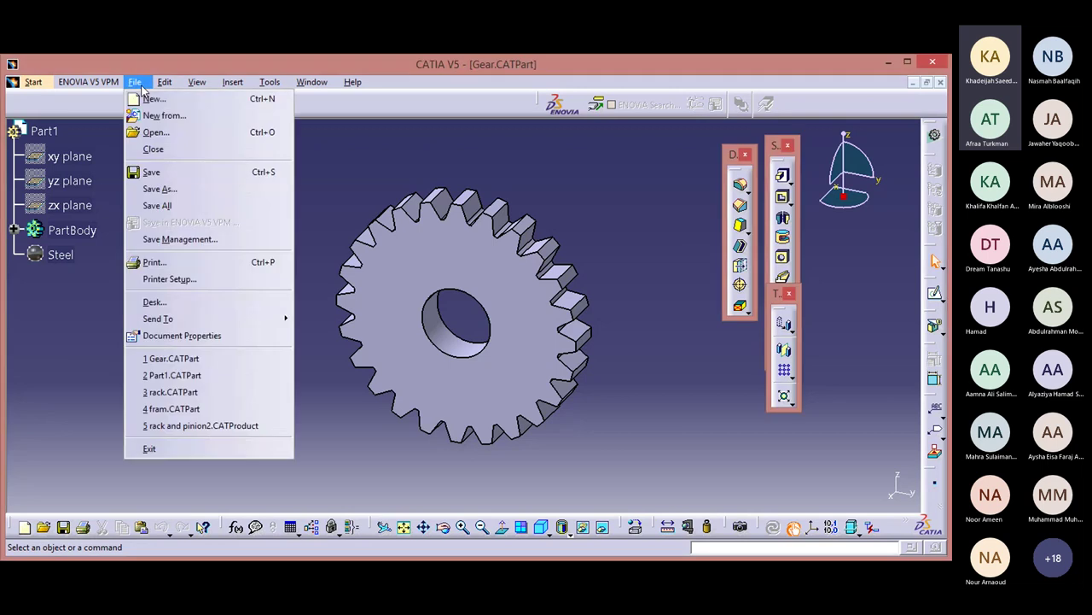
Create a new Drawing document with ISO standard, A4 ISO format and portrait orientation
left_click(158, 100)
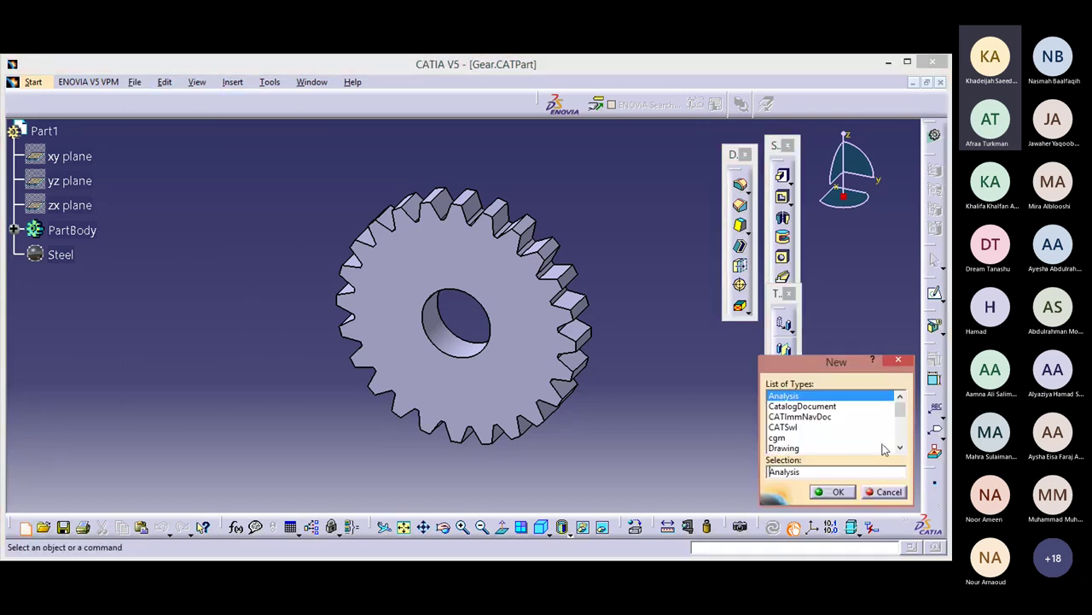
left_click(806, 449)
left_click(835, 493)
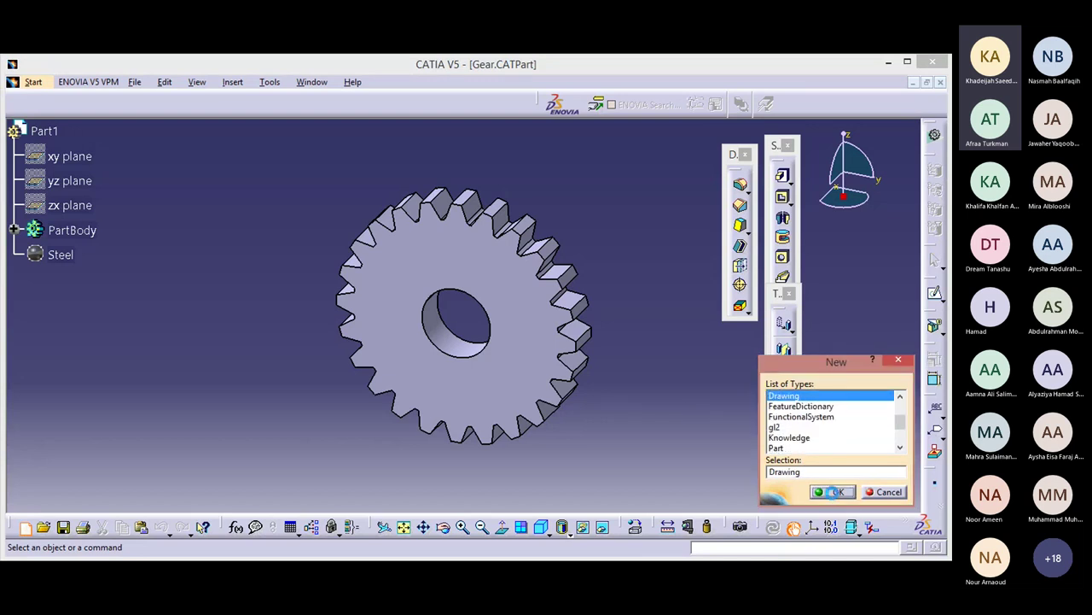
left_click(823, 437)
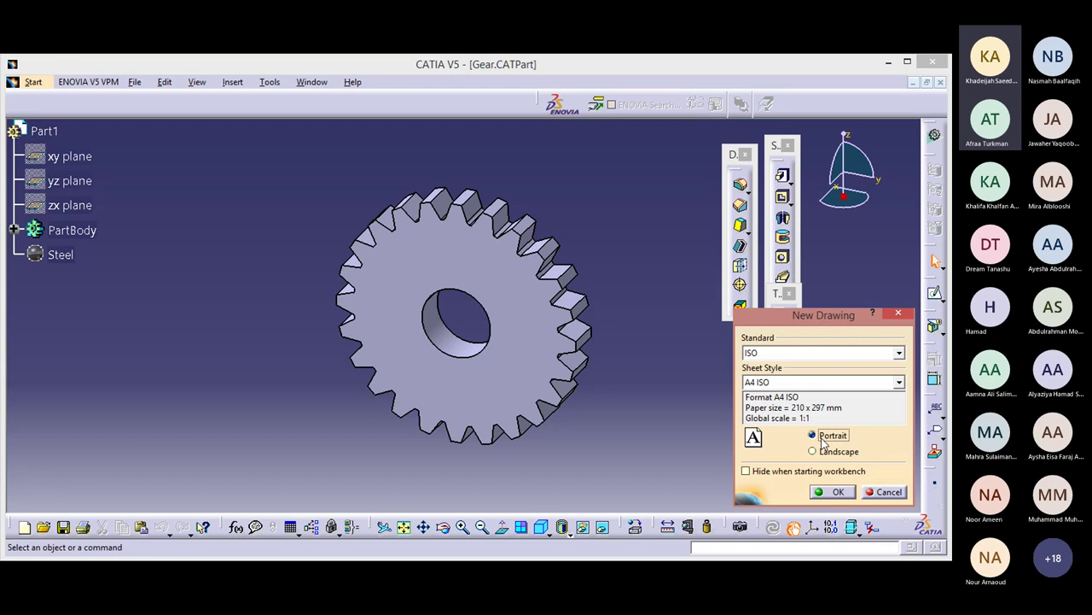
left_click(833, 491)
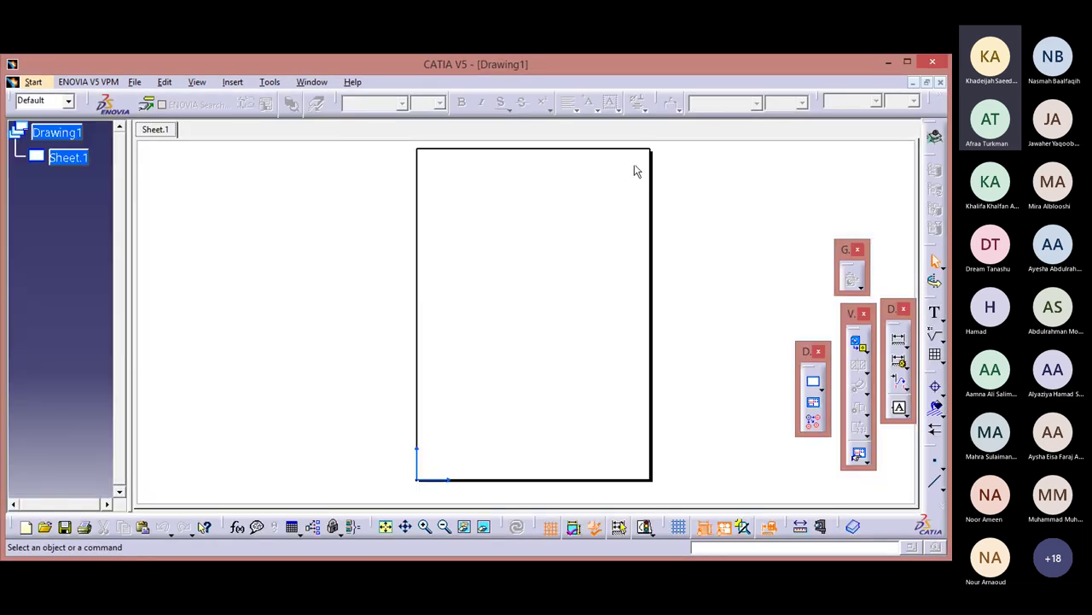
Launch the View Wizard and accept the bottom, front and left layout at 40 mm spacing
left_click(235, 82)
mouse_move(254, 139)
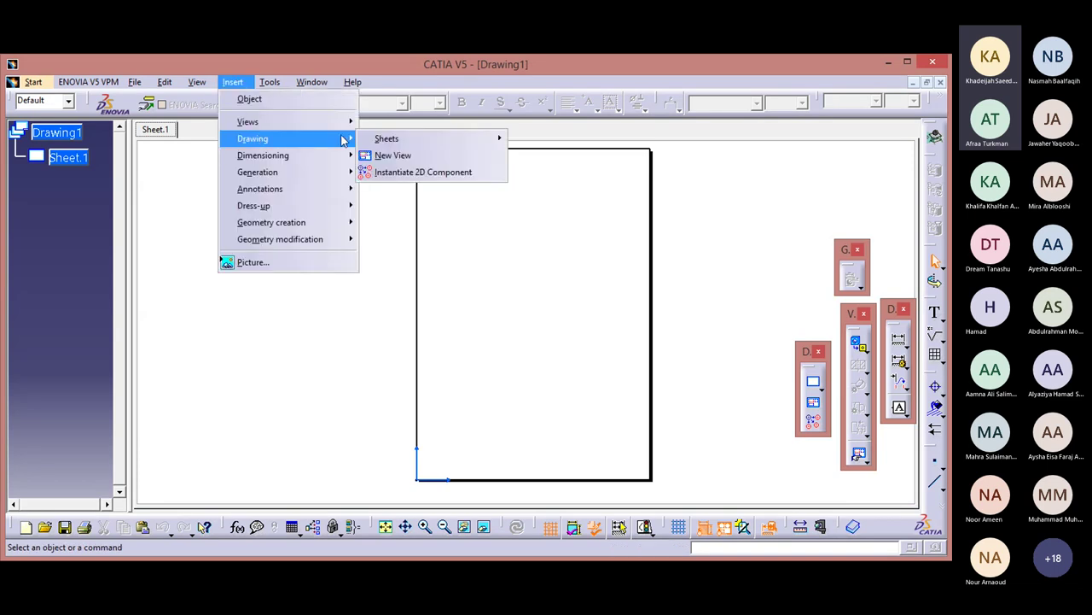
mouse_move(376, 142)
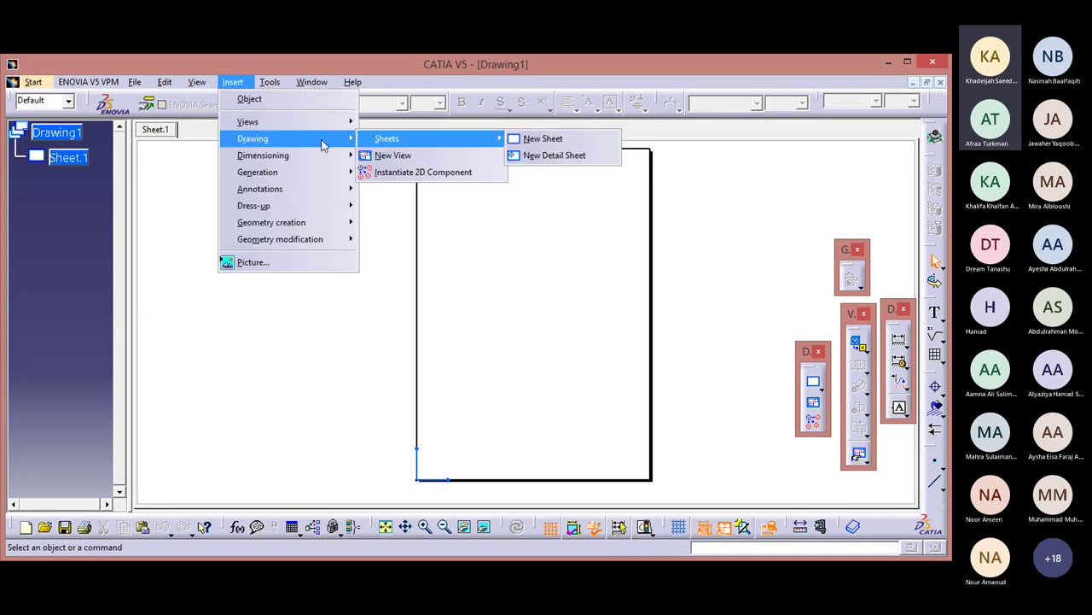
mouse_move(321, 123)
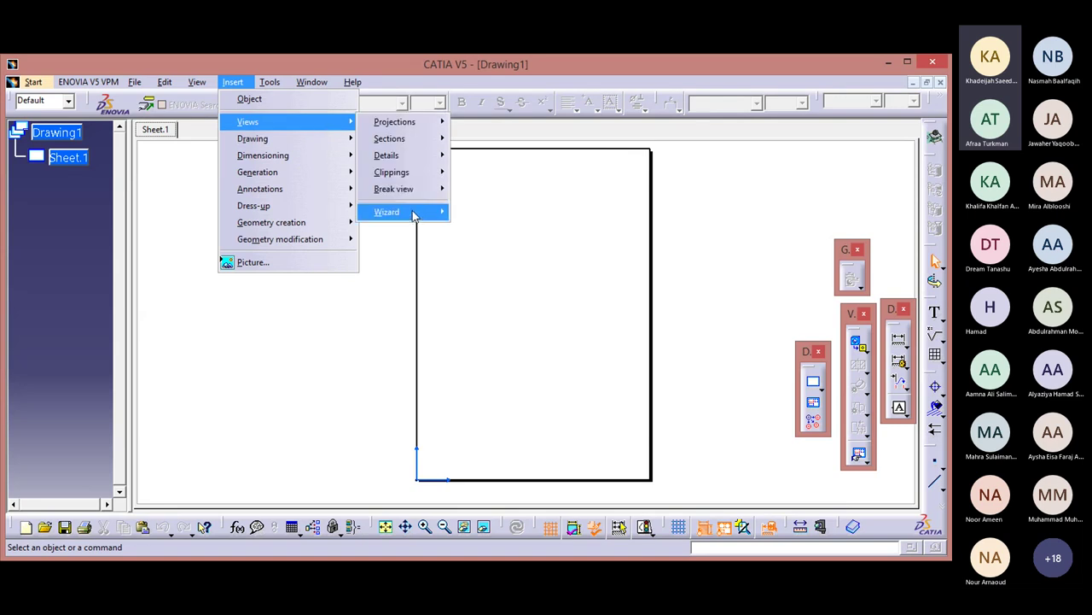
mouse_move(415, 213)
left_click(471, 213)
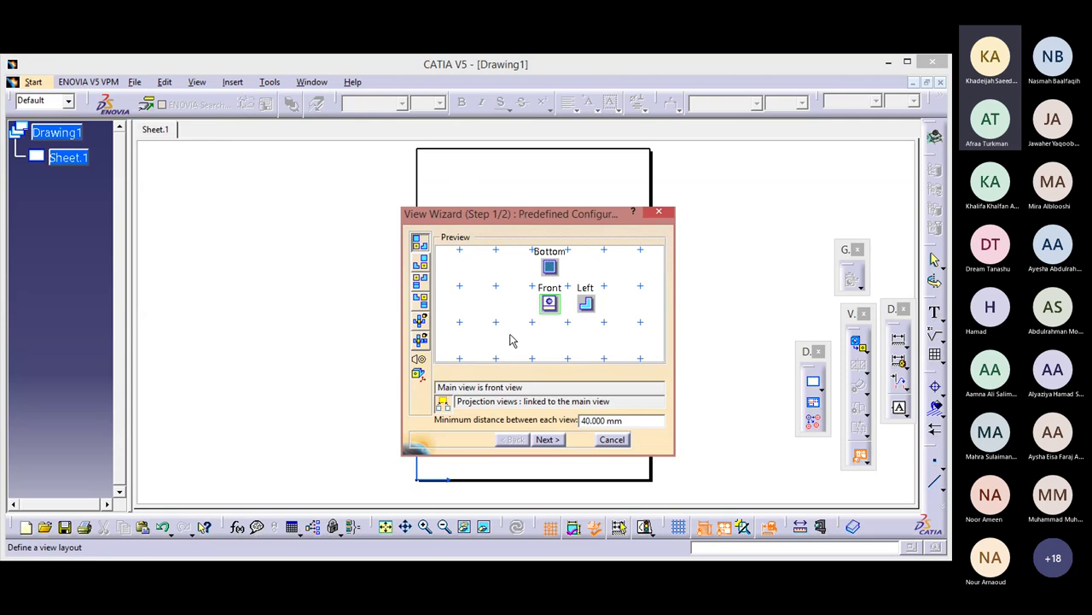
left_click(547, 439)
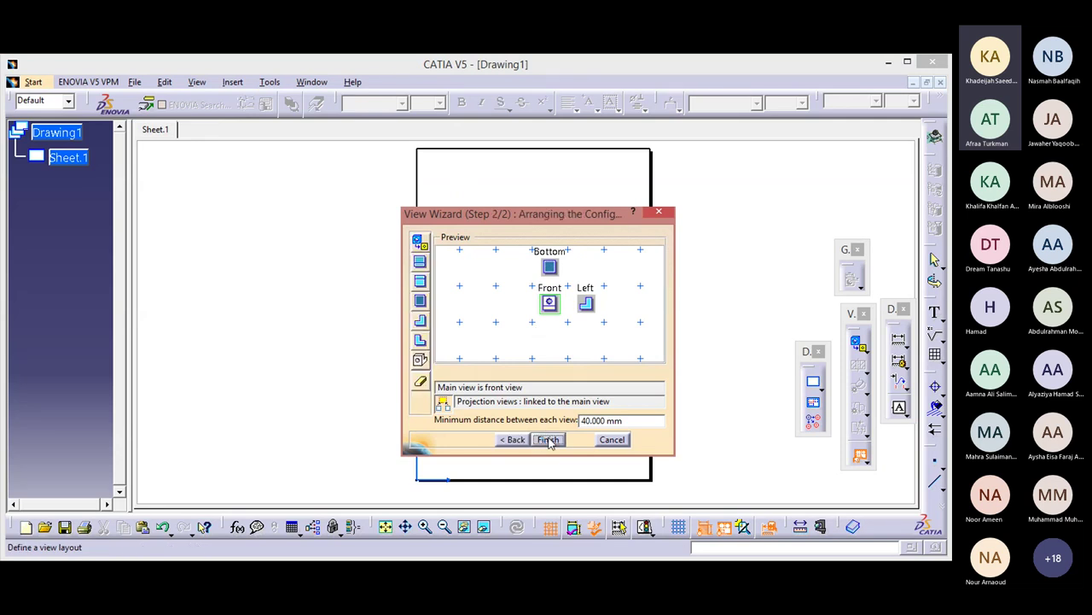
left_click(547, 439)
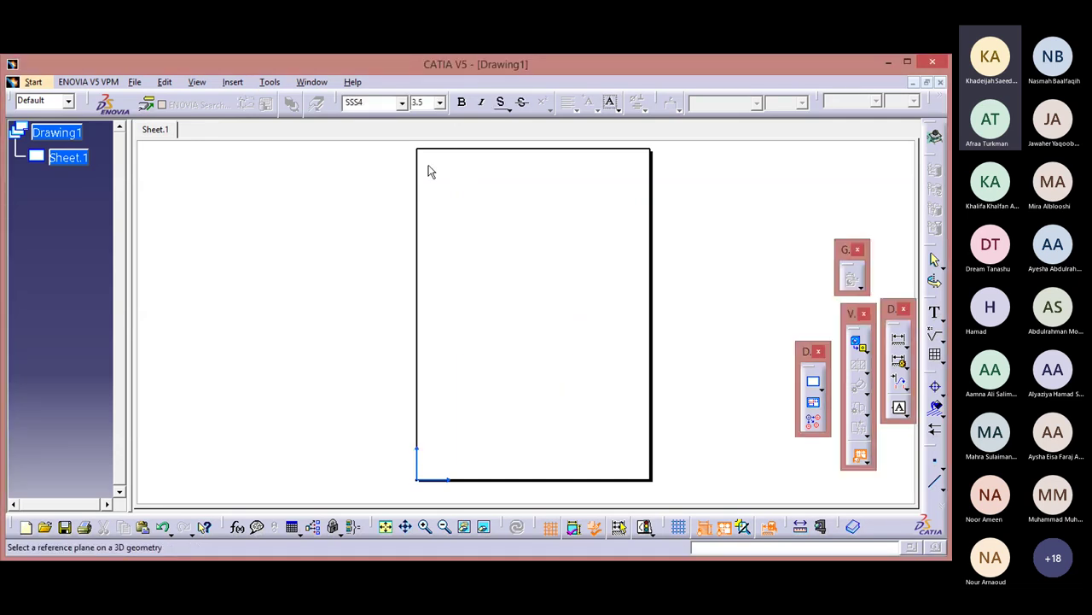
Use a Gear.CATPart face as reference plane to generate front, bottom and left views at 1:1
left_click(311, 82)
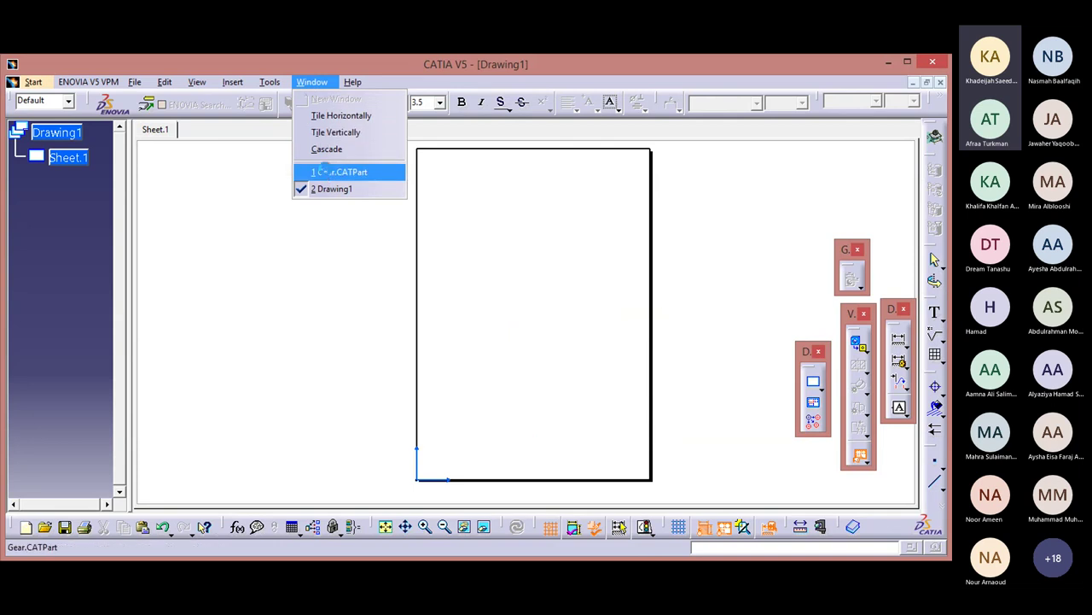
left_click(328, 174)
left_click(494, 263)
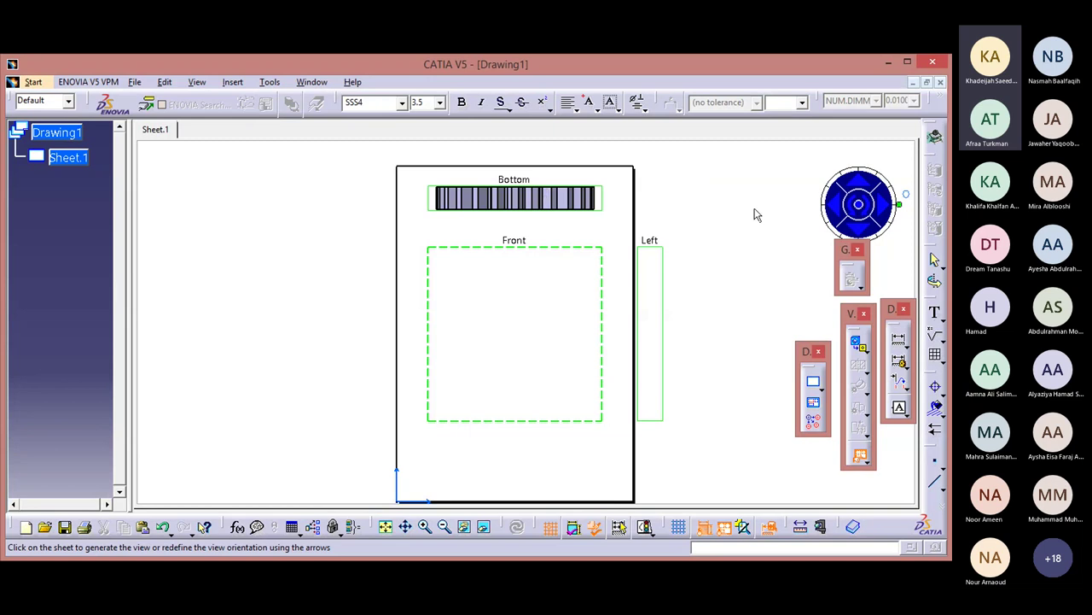
left_click(858, 205)
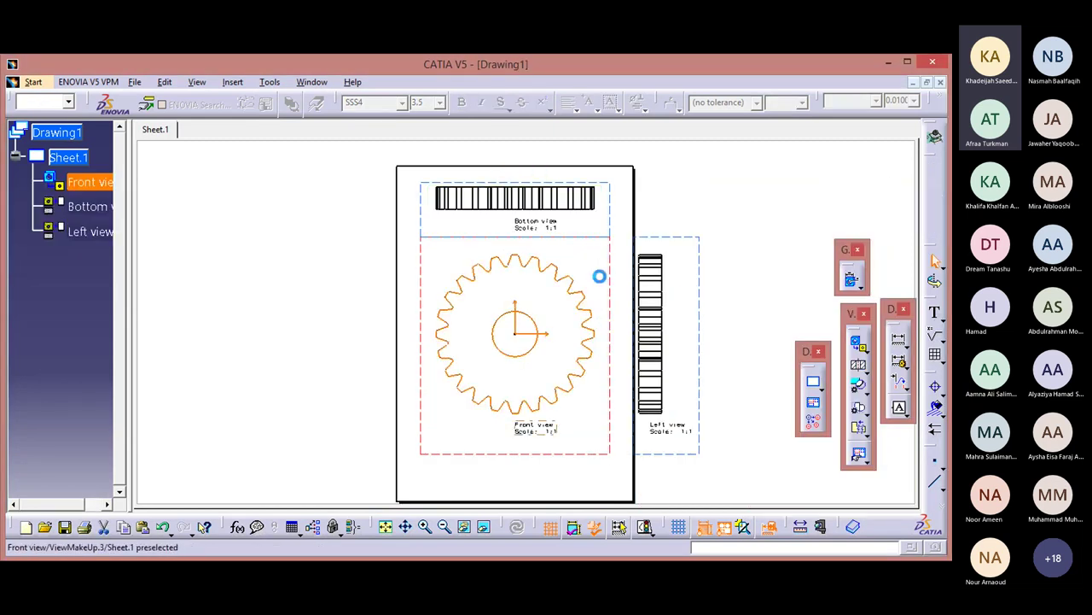
Select the front view and bring up its context menu
left_click(600, 278)
left_click_drag(600, 278, 594, 279)
right_click(593, 279)
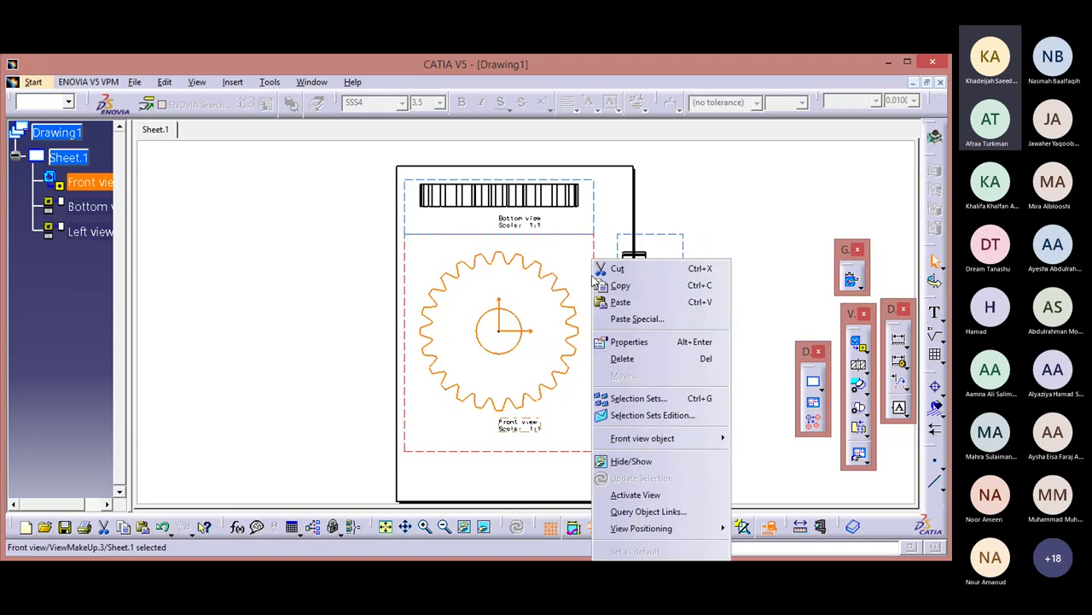
Set the front view's scale to 1:3 and turn on its center lines
left_click(648, 343)
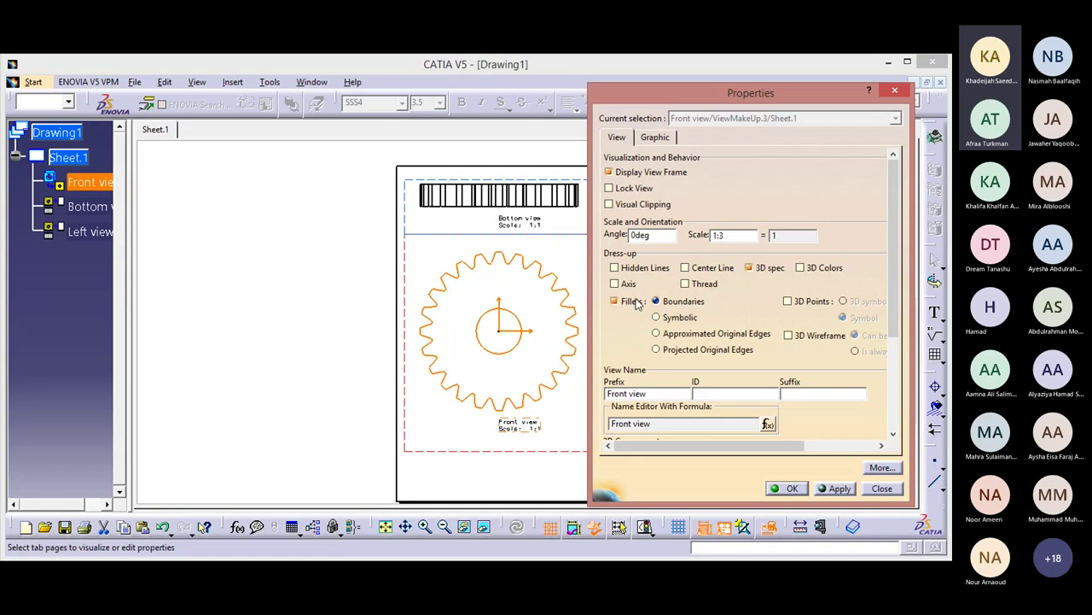
left_click(685, 267)
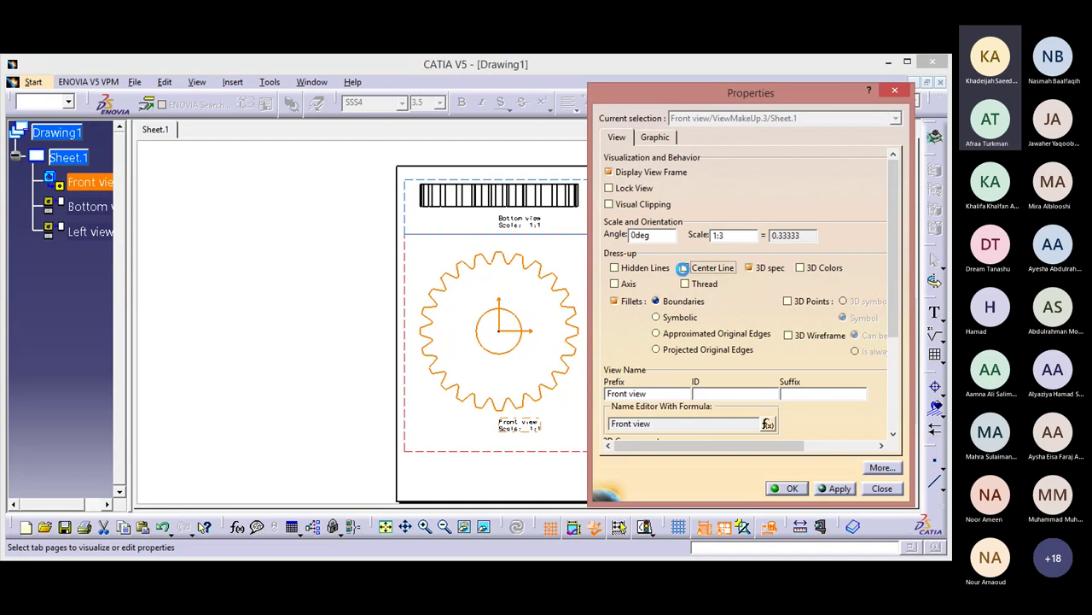
left_click(833, 489)
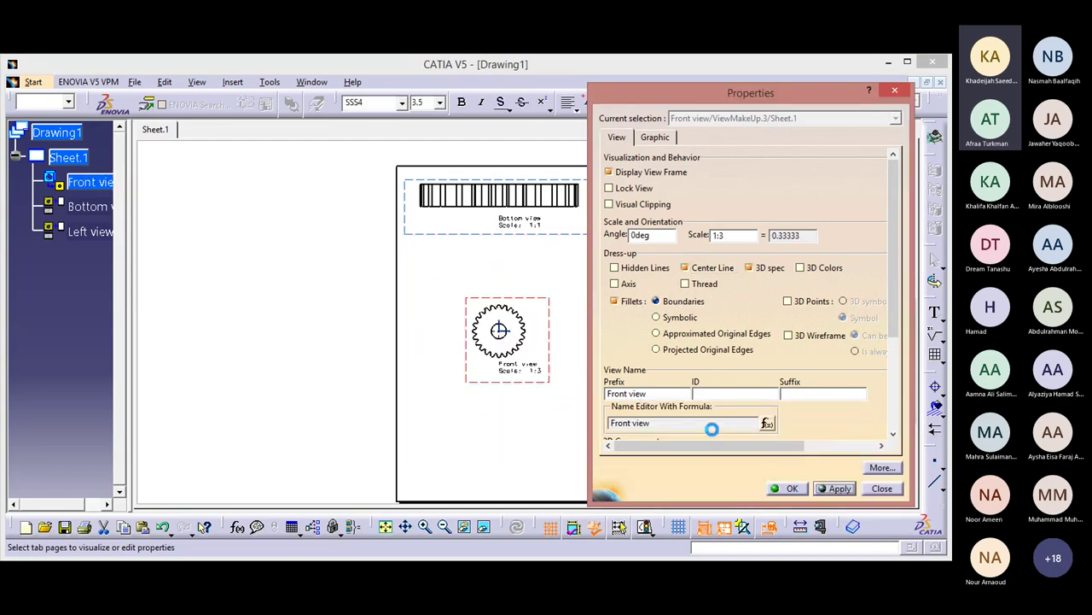
left_click(783, 488)
Rescale the left view to 1:3 and move it closer to the front view
right_click(685, 349)
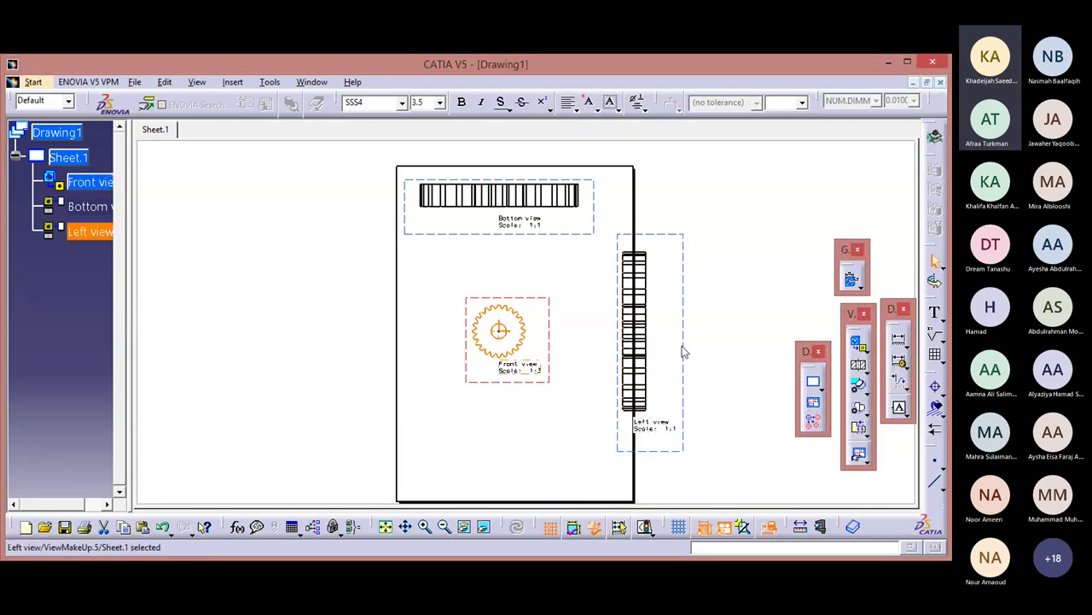
left_click(703, 338)
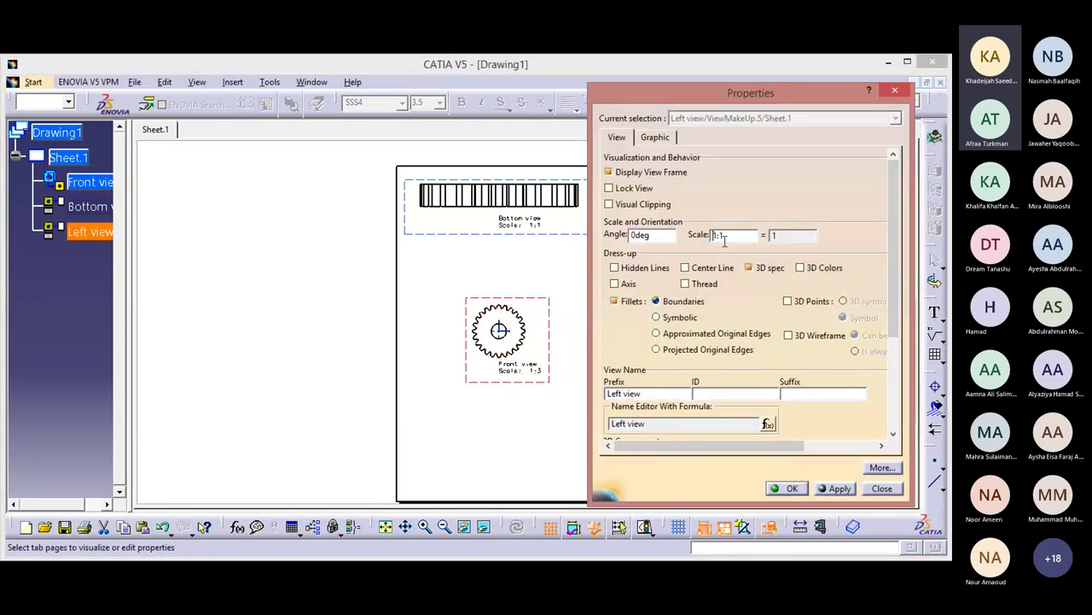
key("Return")
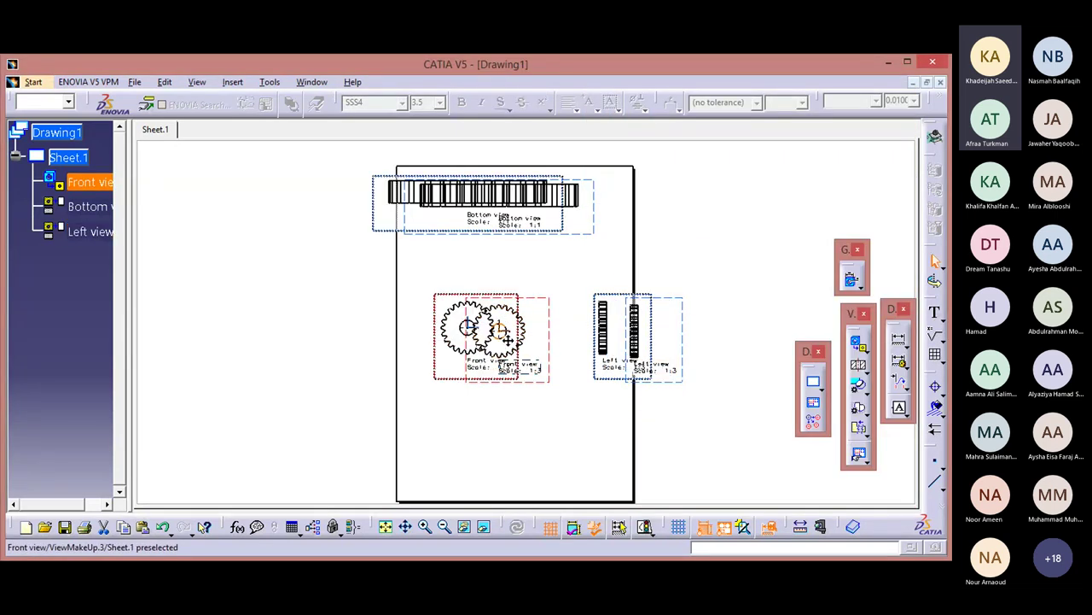
left_click_drag(636, 349, 592, 349)
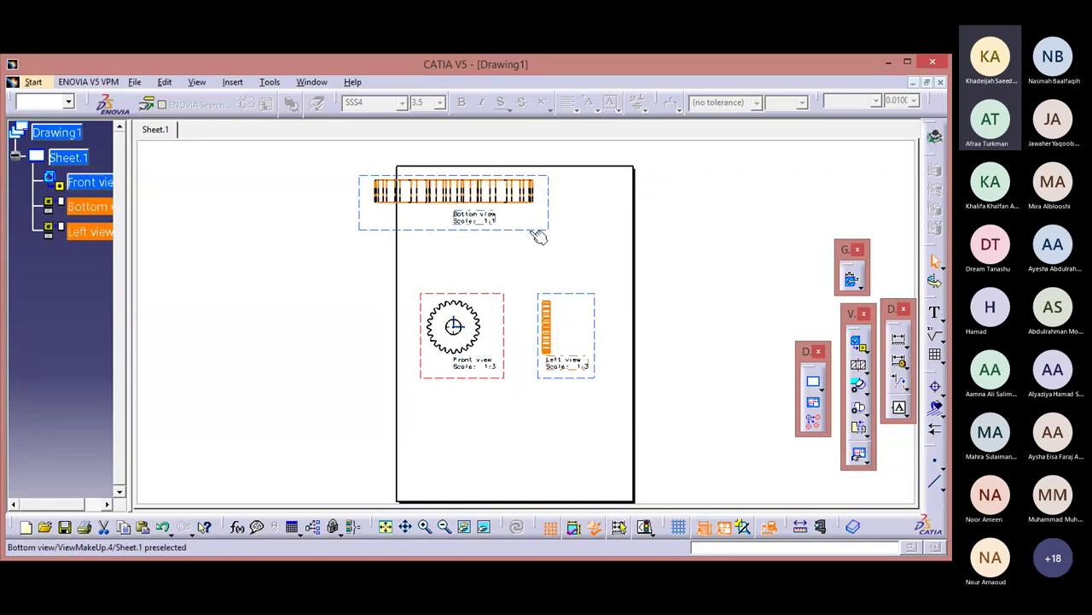
Replace the Bottom view with a 1:1 isometric view of a Gear.CATPart face beside the sheet
left_click(539, 237)
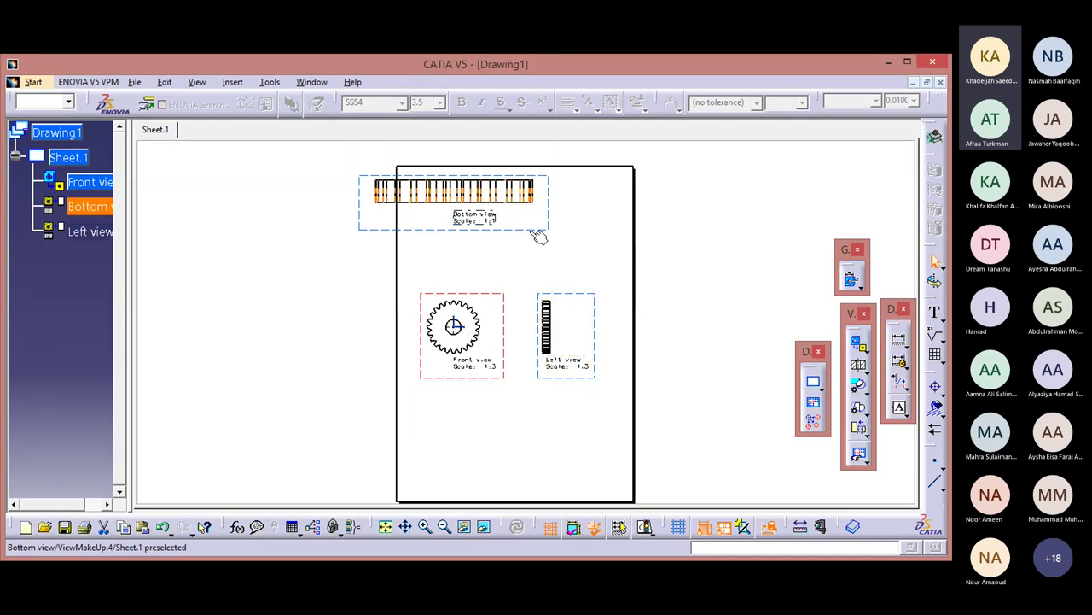
key("Delete")
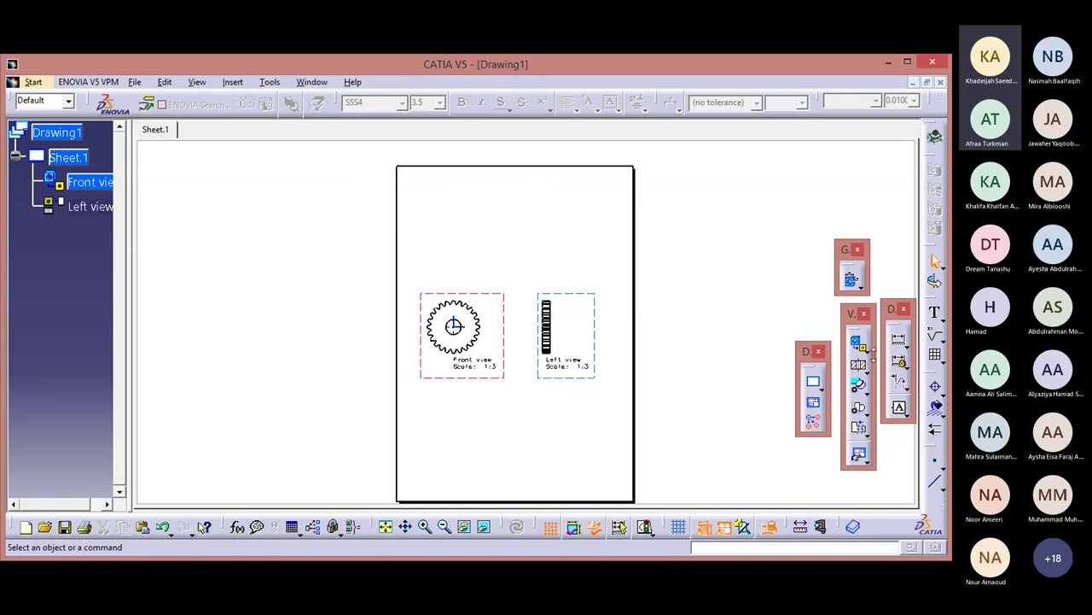
left_click(864, 345)
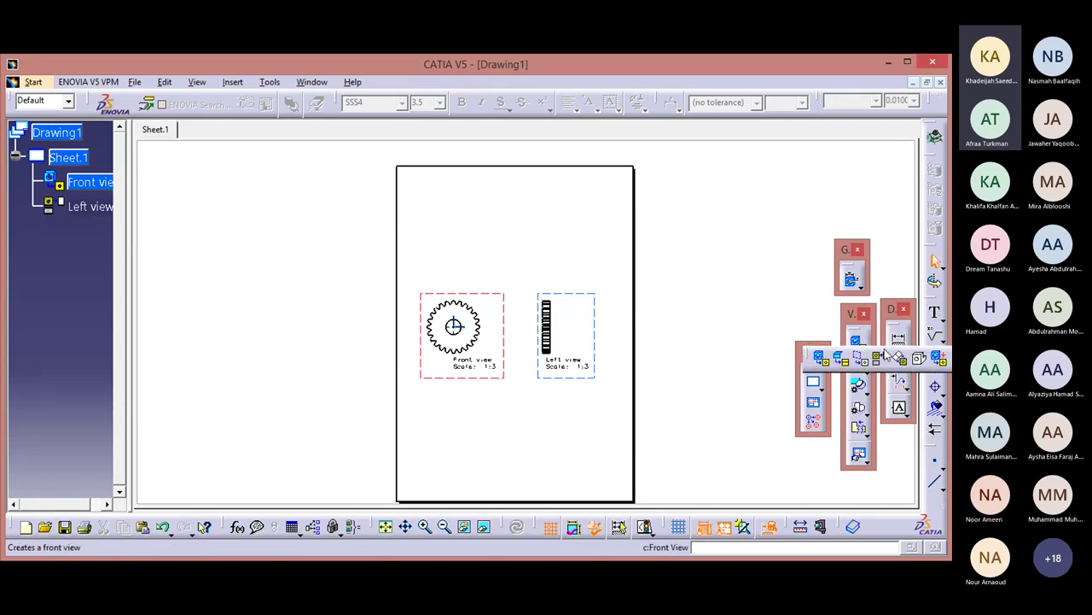
left_click(920, 360)
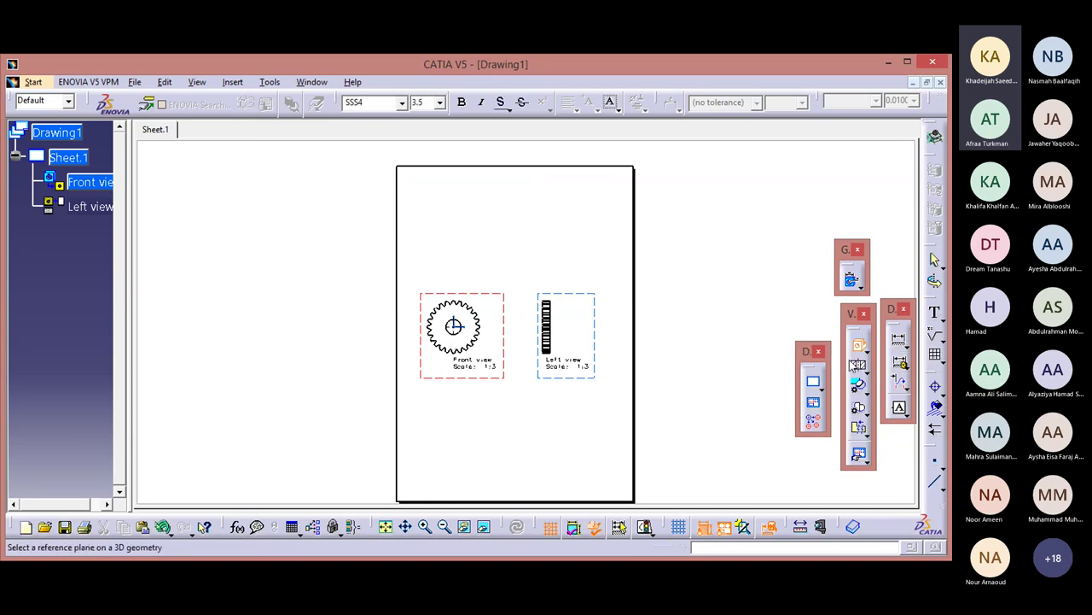
left_click(313, 82)
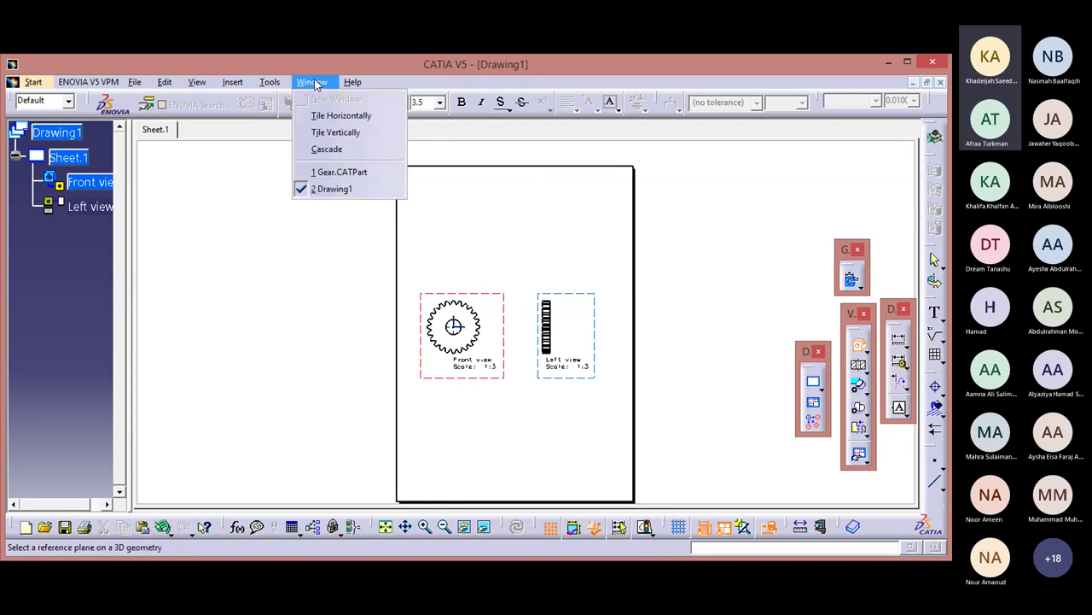
left_click(341, 173)
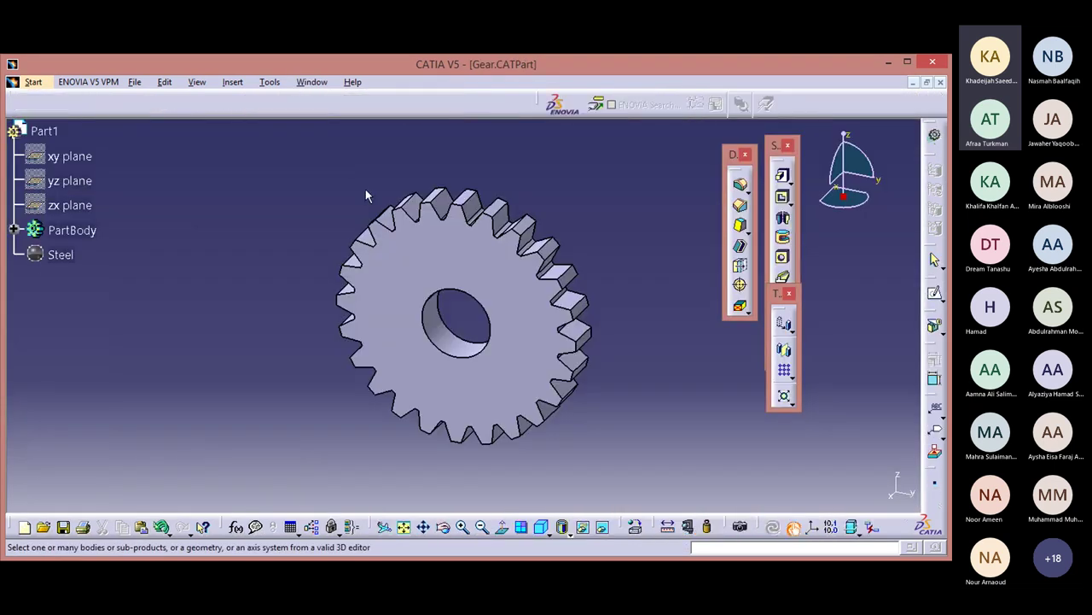
left_click(482, 260)
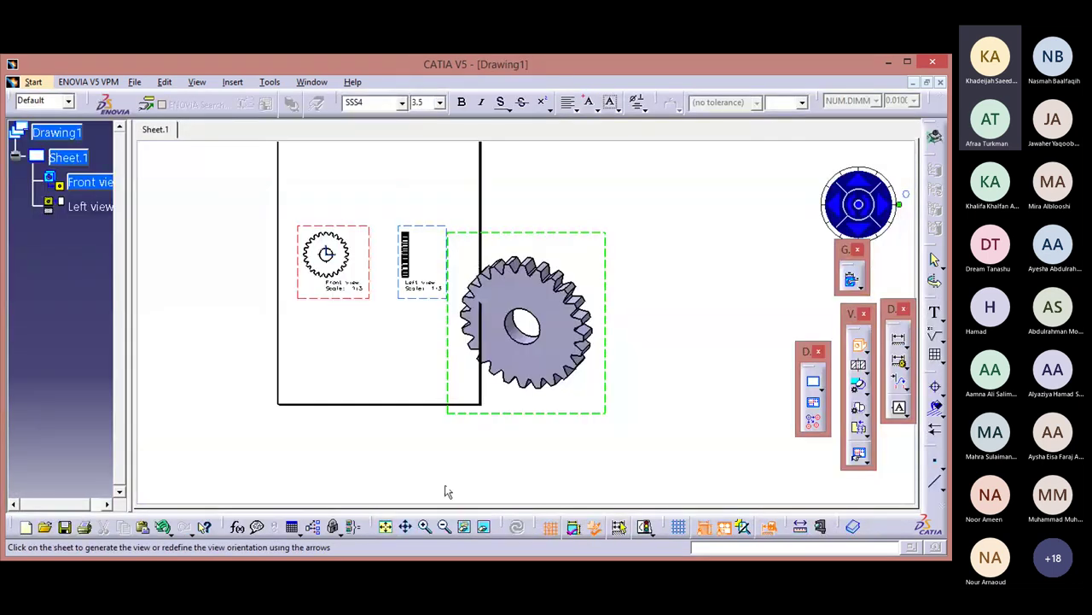
middle_click_drag(381, 392, 399, 424)
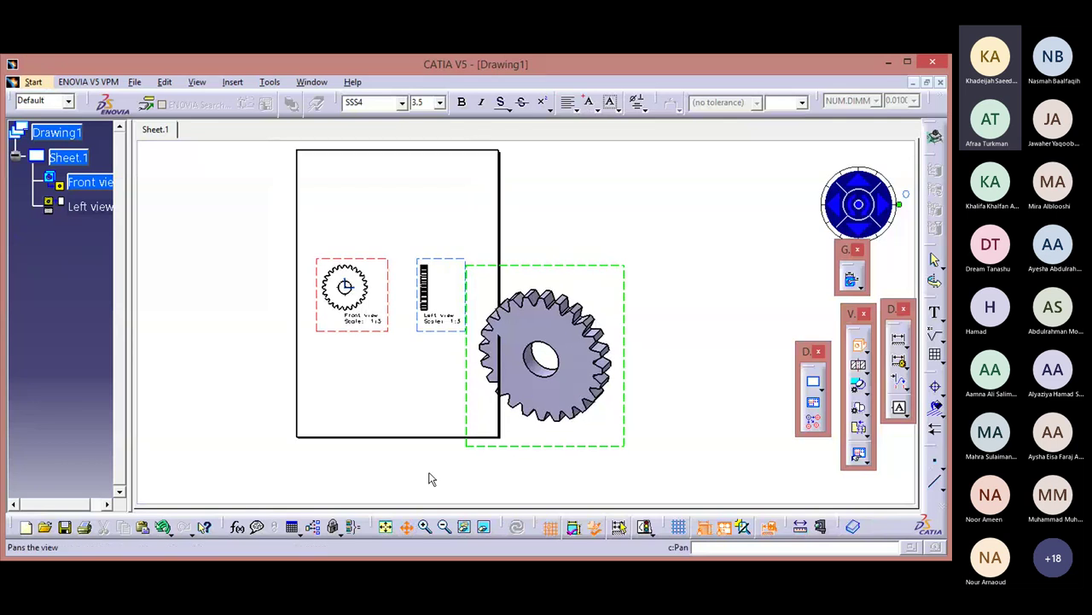
middle_click_drag(424, 430, 473, 494)
left_click(549, 309)
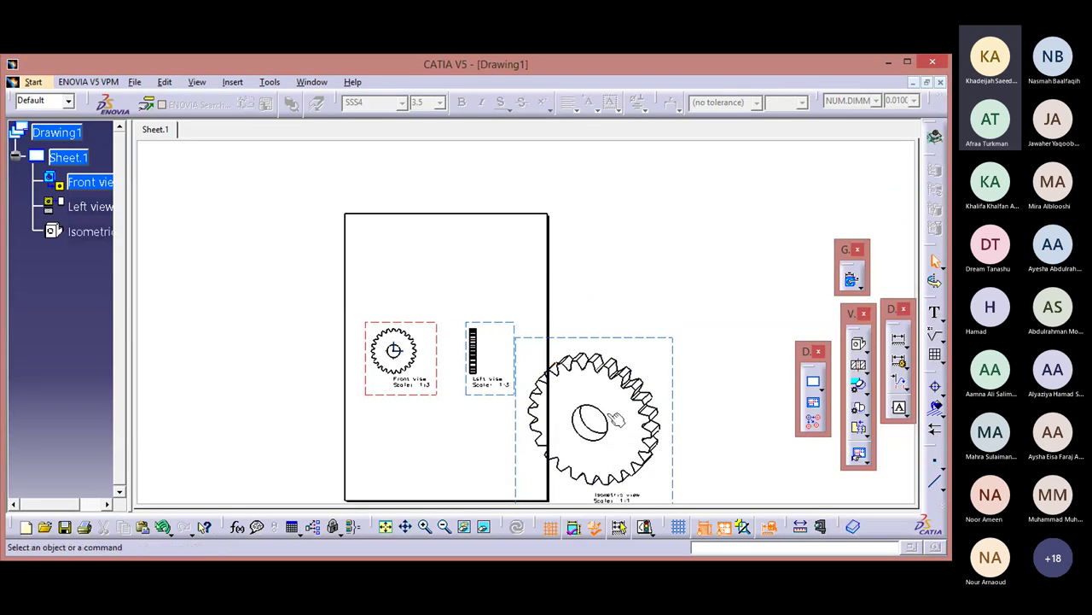
left_click_drag(607, 317, 532, 218)
Set the isometric view's scale to 1:3 and move it above the left view
right_click(536, 224)
left_click(573, 302)
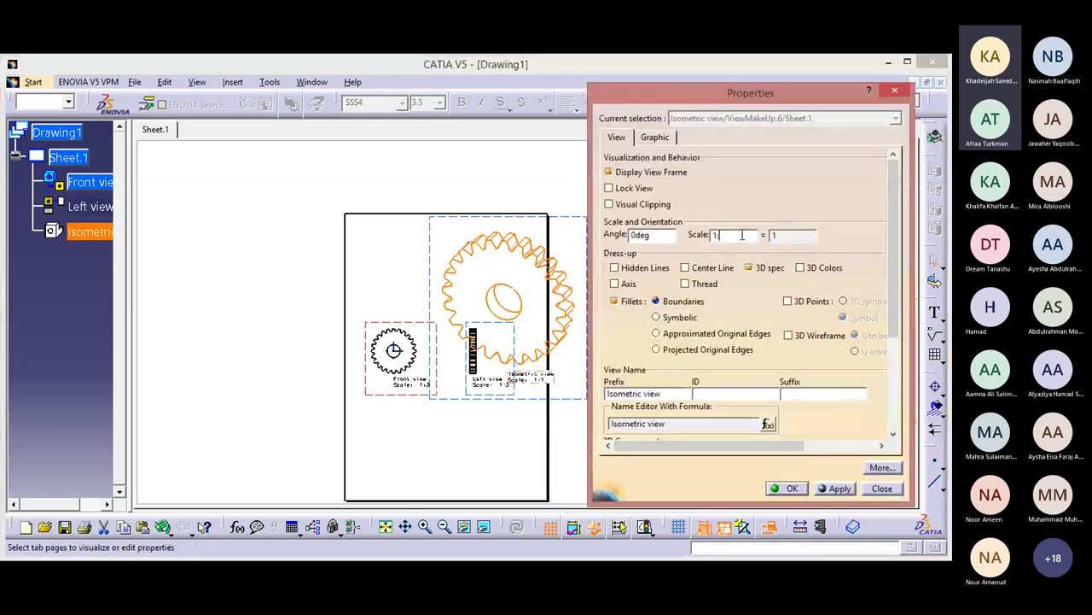
key("Return")
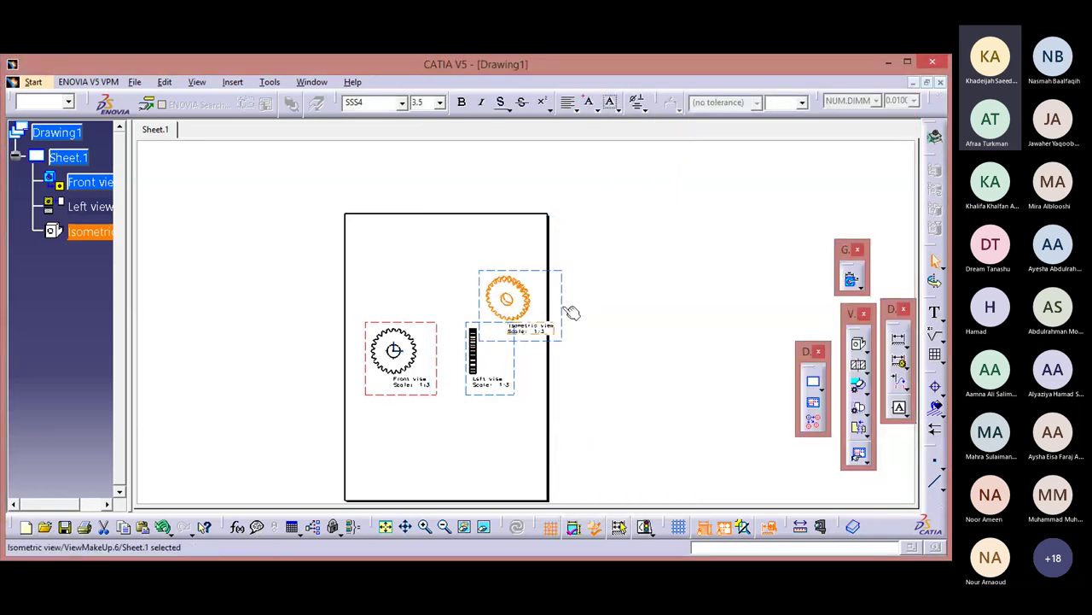
left_click_drag(545, 290, 528, 269)
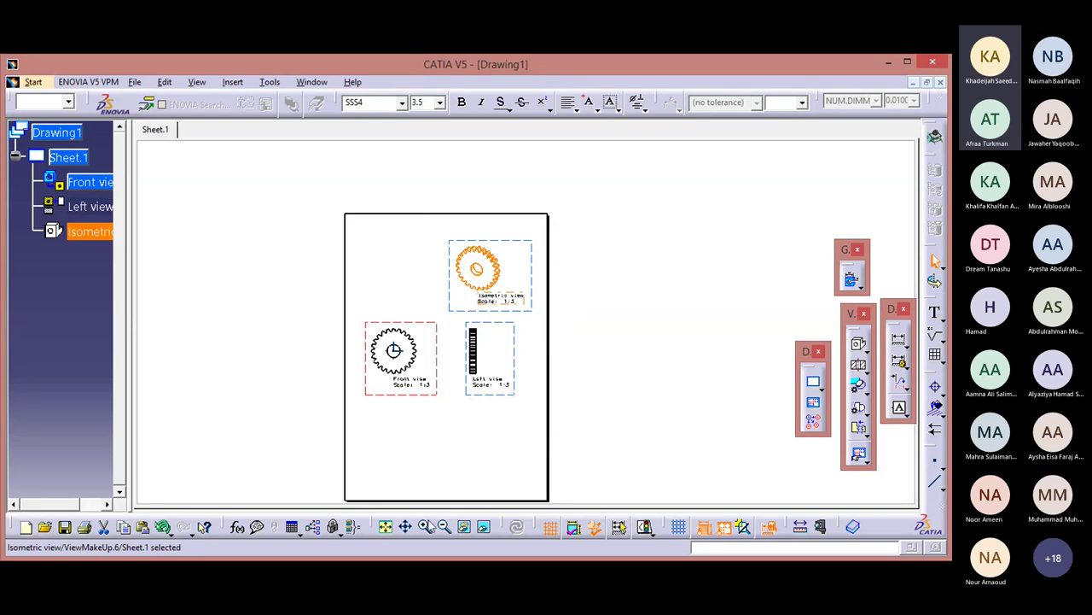
Zoom in twice and pan to centre the Front and Left views
left_click(424, 526)
left_click(424, 526)
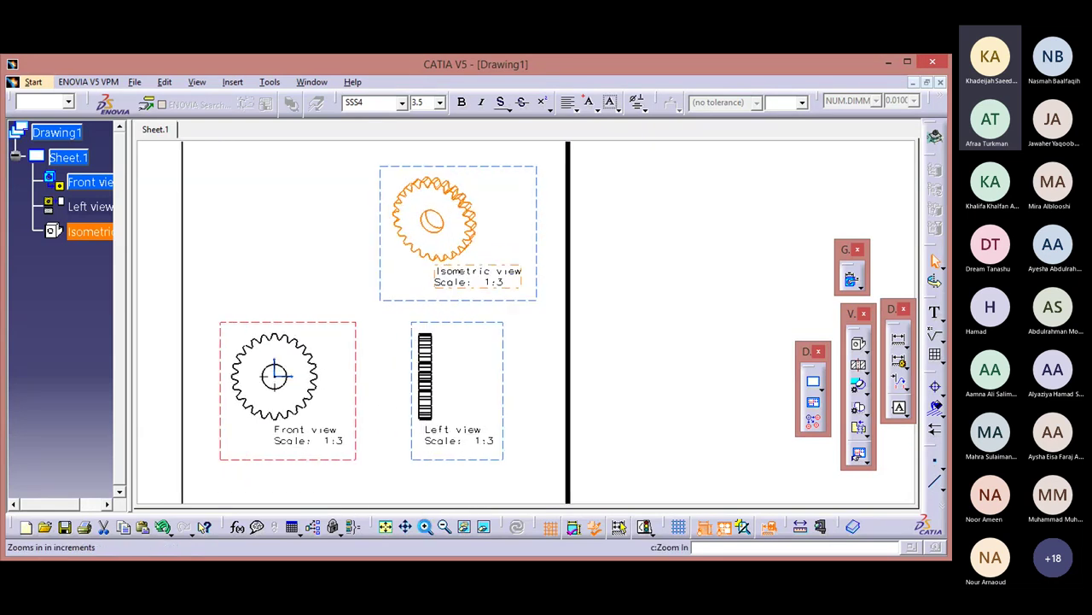
mouse_move(510, 439)
middle_mouse_down()
mouse_move(639, 342)
mouse_move(717, 348)
middle_mouse_up()
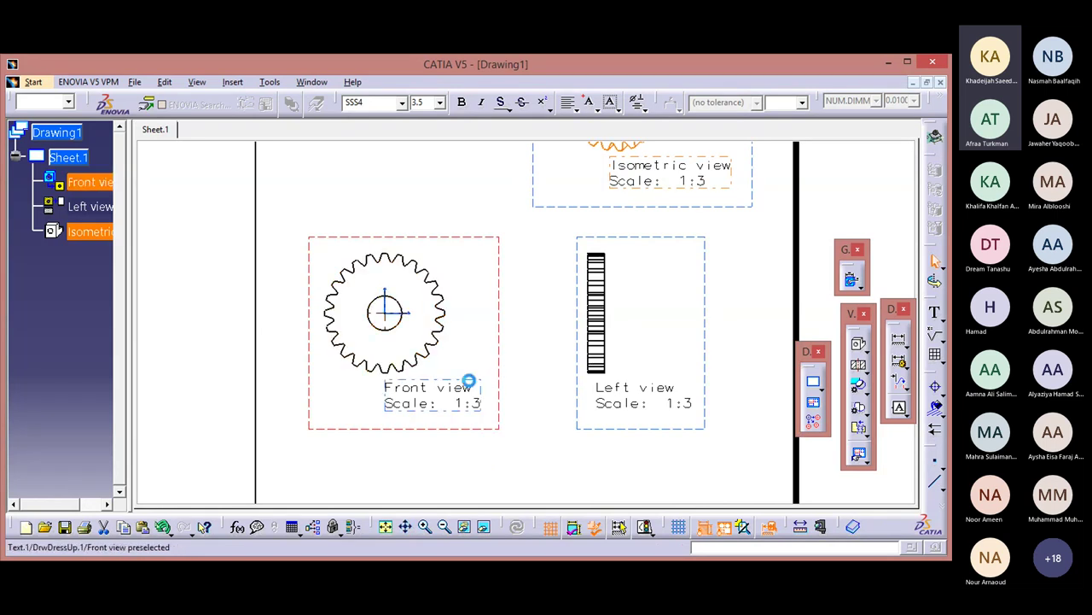
Lower both view labels and delete the 'Scale: 1:3' line from the Front view label
left_click(457, 389)
left_click_drag(457, 388, 406, 408)
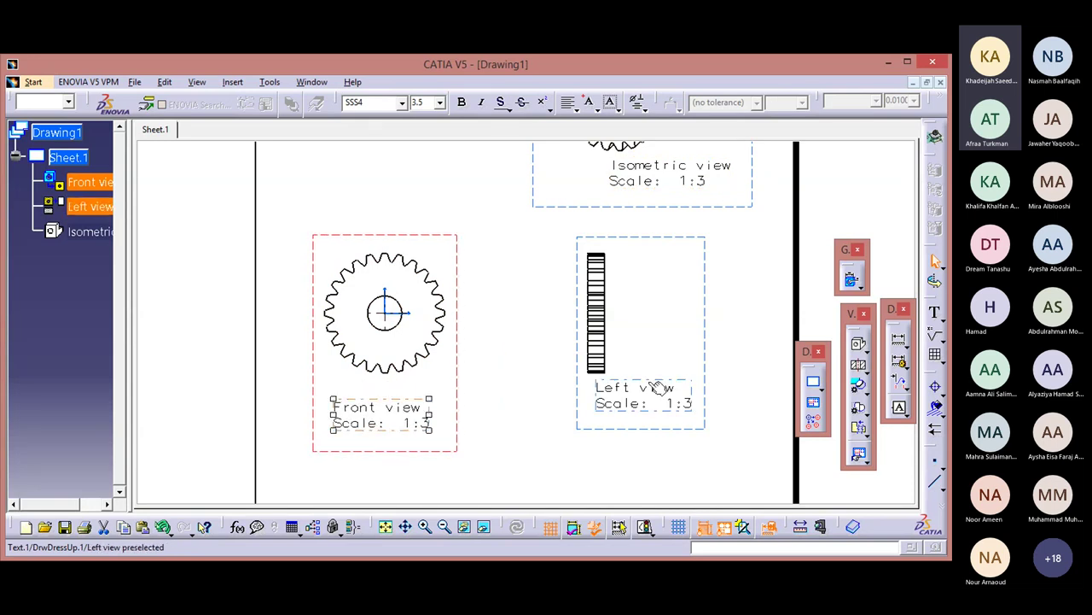
left_click_drag(658, 386, 624, 407)
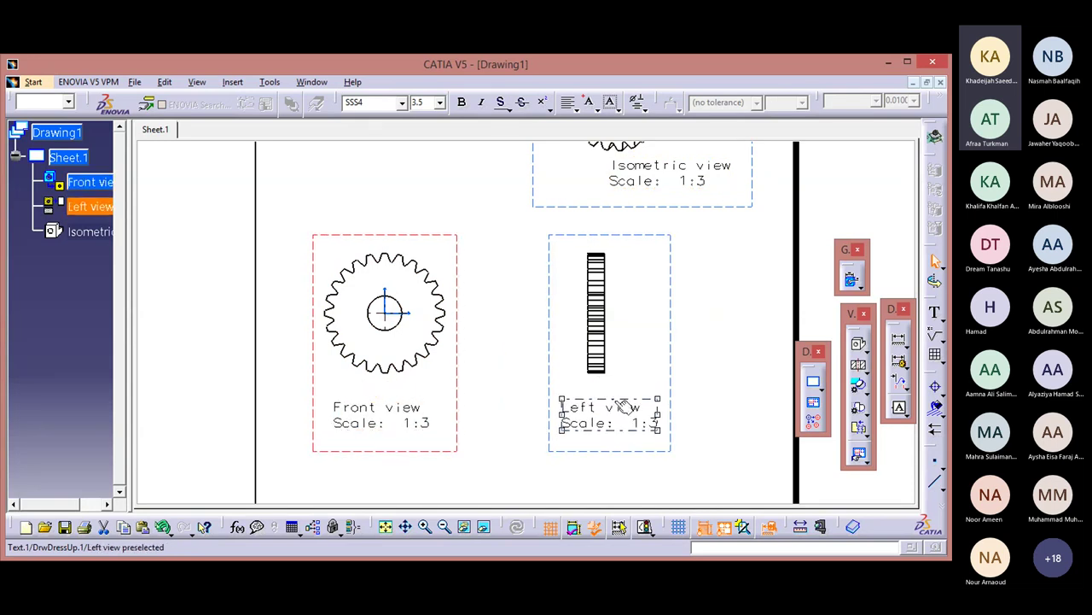
double_click(383, 422)
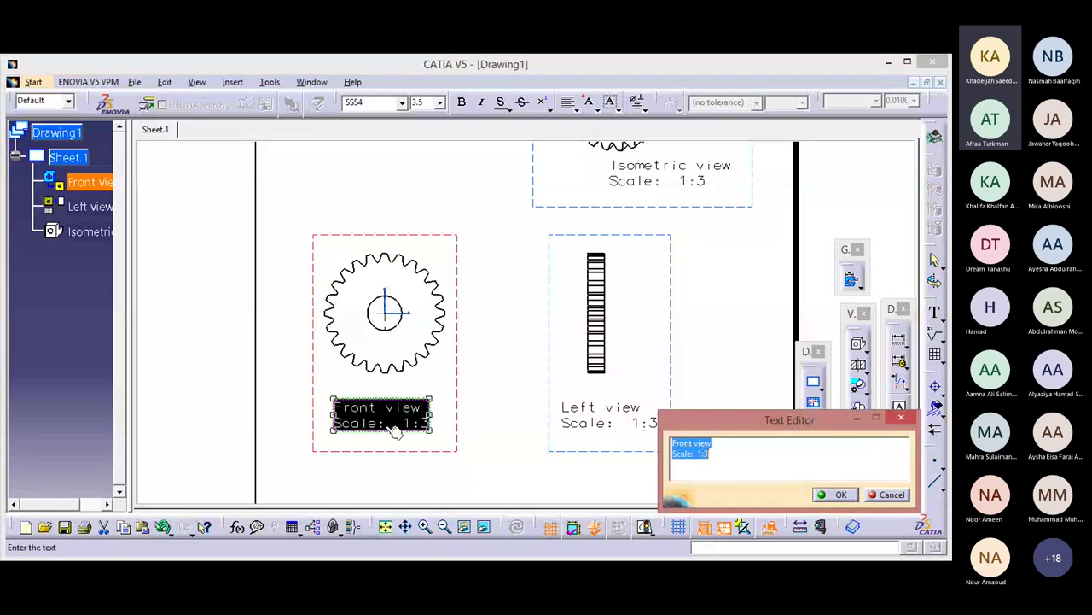
left_click(712, 453)
key("shift+Left")
key("shift+Left")
key("shift+Left")
key("shift+Left")
key("shift+Left")
key("BackSpace")
key("BackSpace")
key("BackSpace")
key("BackSpace")
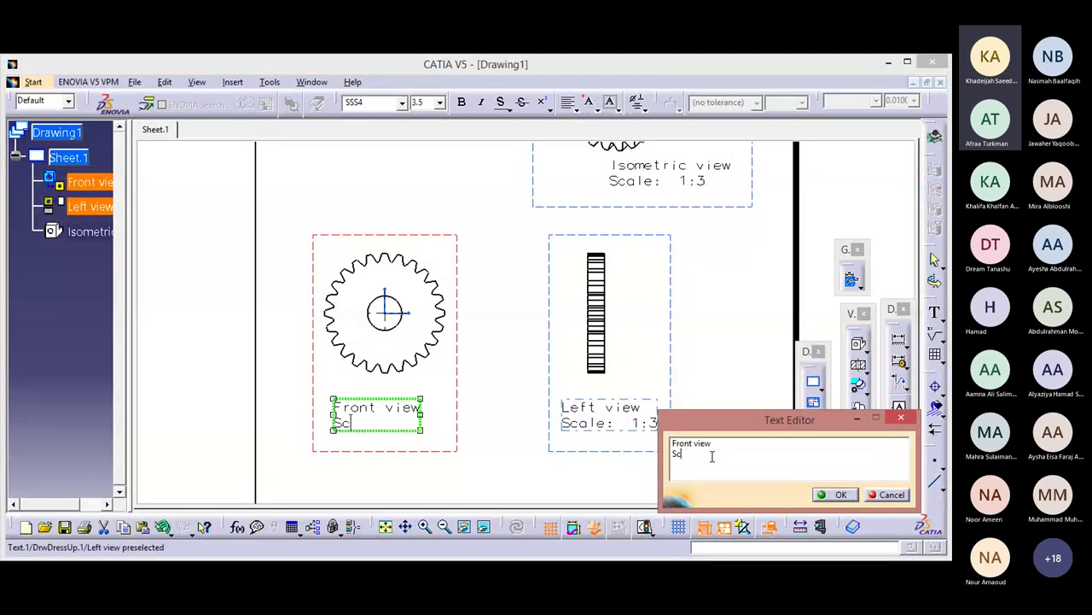
key("BackSpace")
key("BackSpace")
key("BackSpace")
left_click(836, 495)
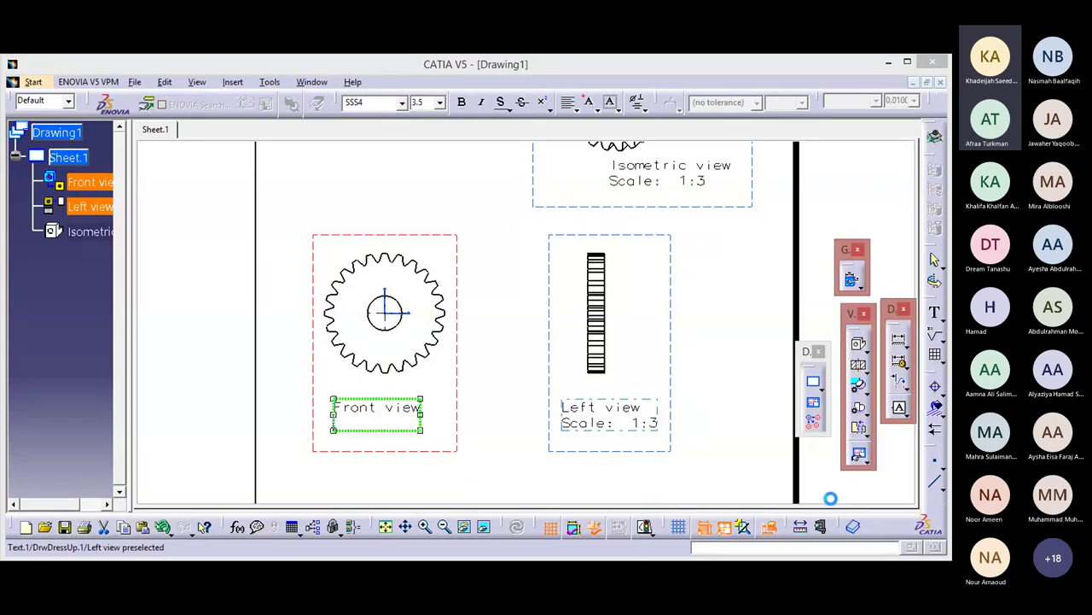
Delete the scale line from the Left view label so it reads 'Left view'
double_click(649, 424)
left_click(712, 453)
key("BackSpace")
key("BackSpace")
key("BackSpace")
key("BackSpace")
key("BackSpace")
key("BackSpace")
key("BackSpace")
key("BackSpace")
key("BackSpace")
key("BackSpace")
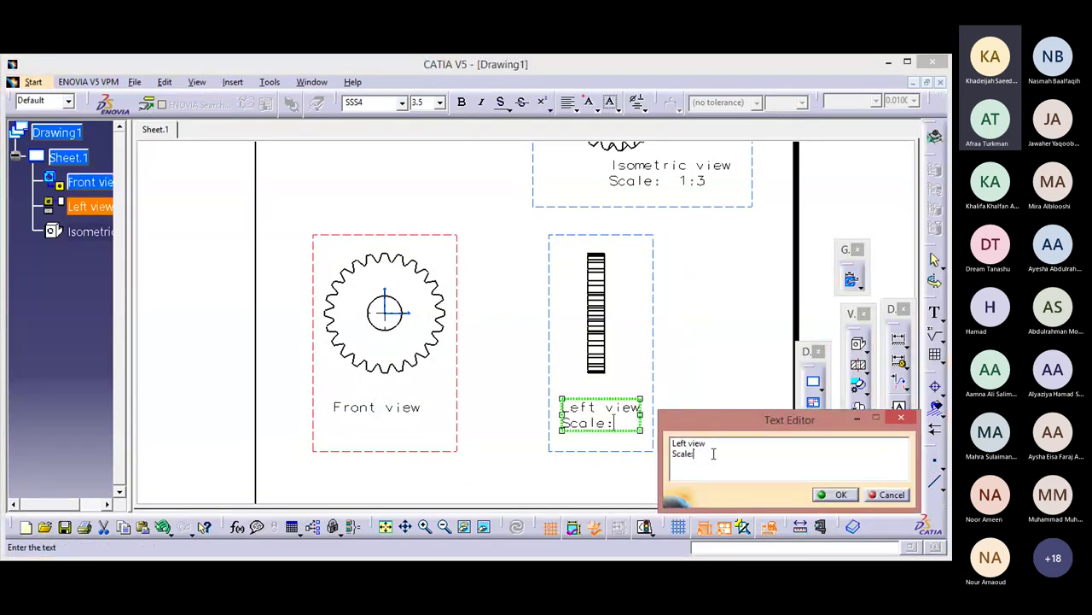
left_click(829, 495)
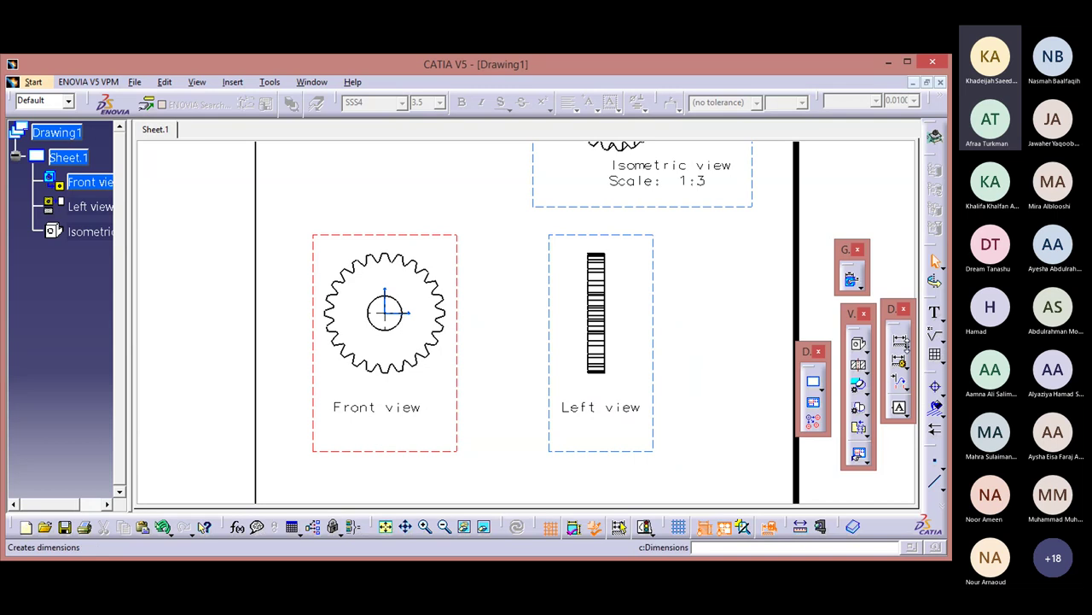
left_click(907, 350)
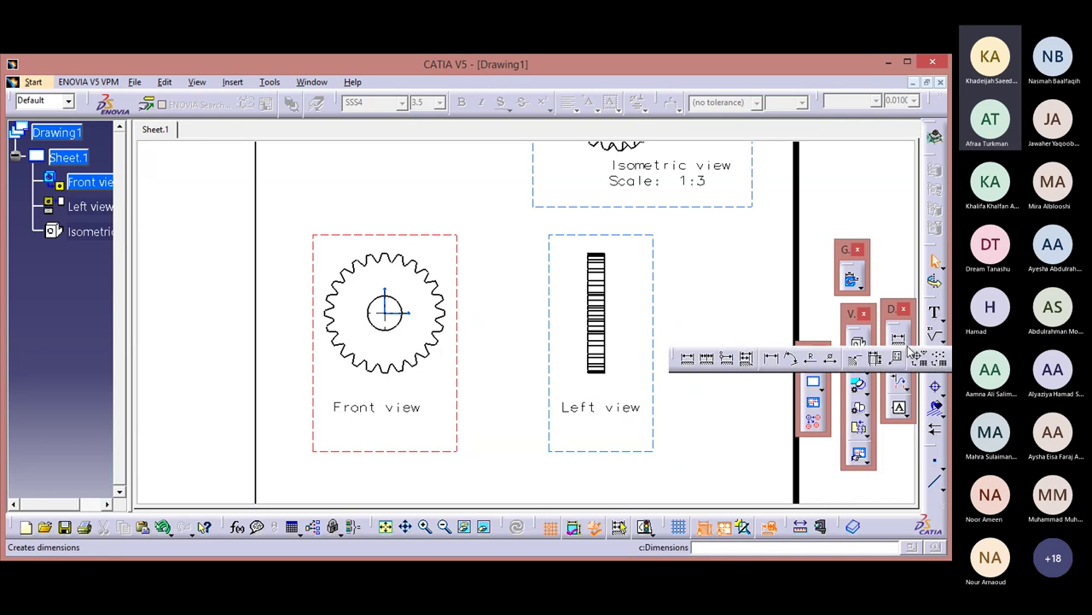
Add a Ø40 diameter dimension on the central bore, placed at the gear's upper right
left_click(831, 362)
left_click(405, 313)
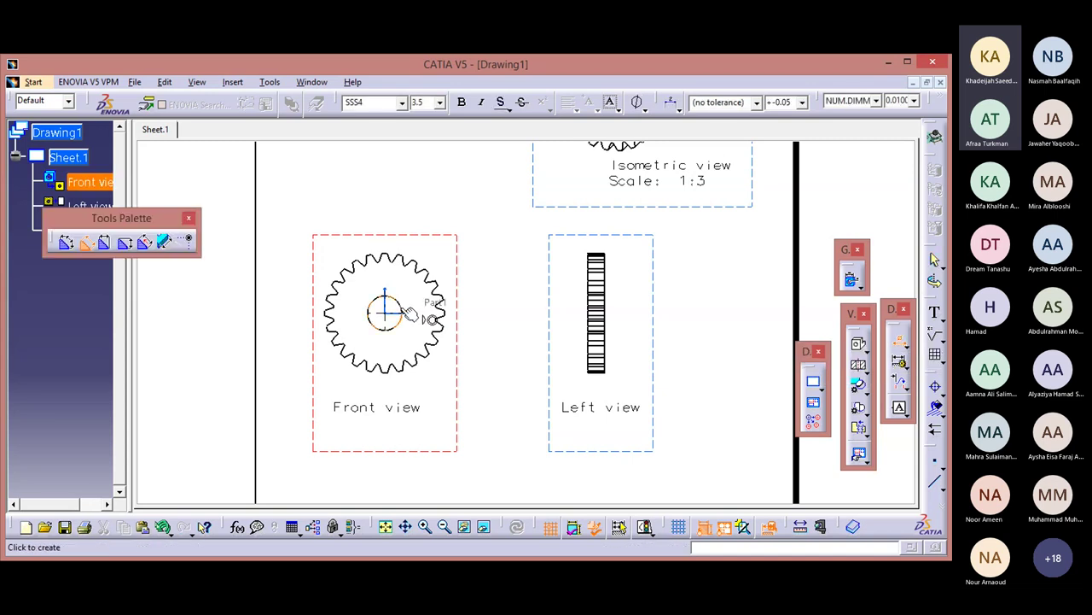
left_click(469, 268)
left_click(469, 268)
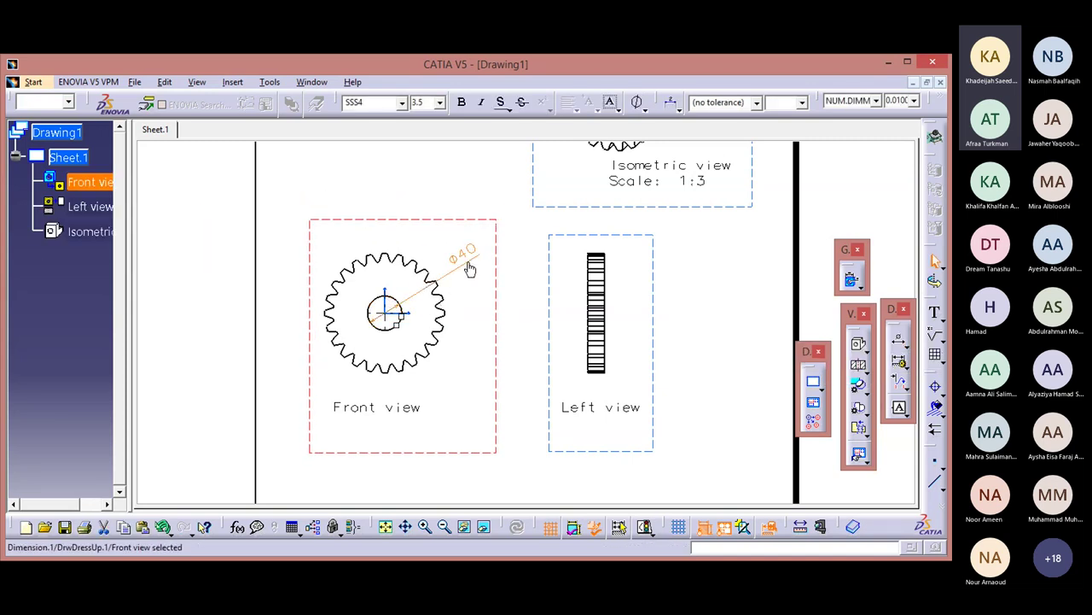
left_click(489, 306)
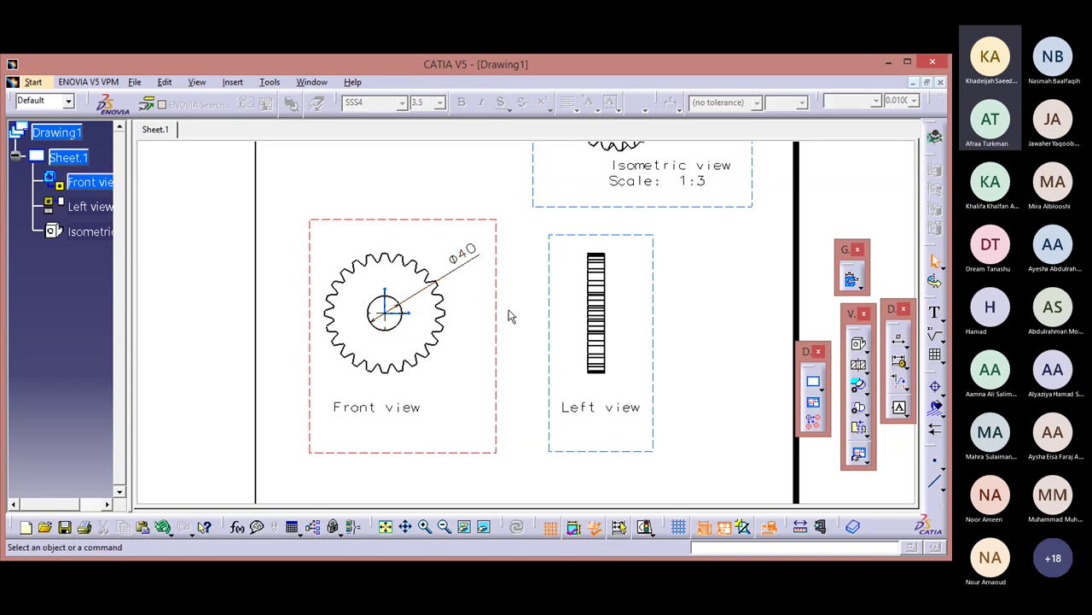
left_click(233, 83)
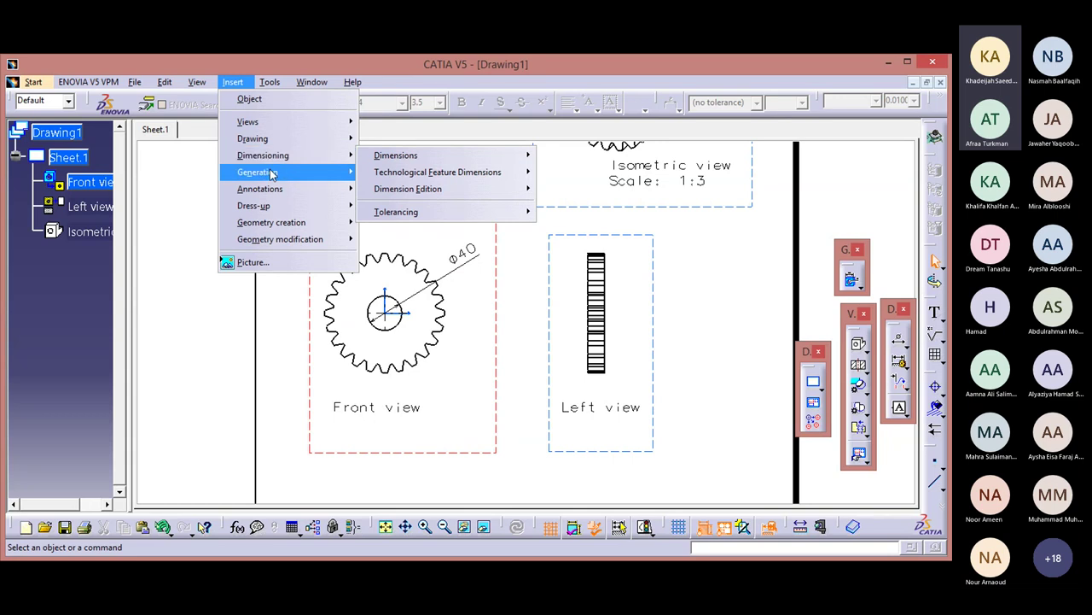
Generate the gear's dimensions automatically from the 3D part, accepting the default filters
mouse_move(273, 173)
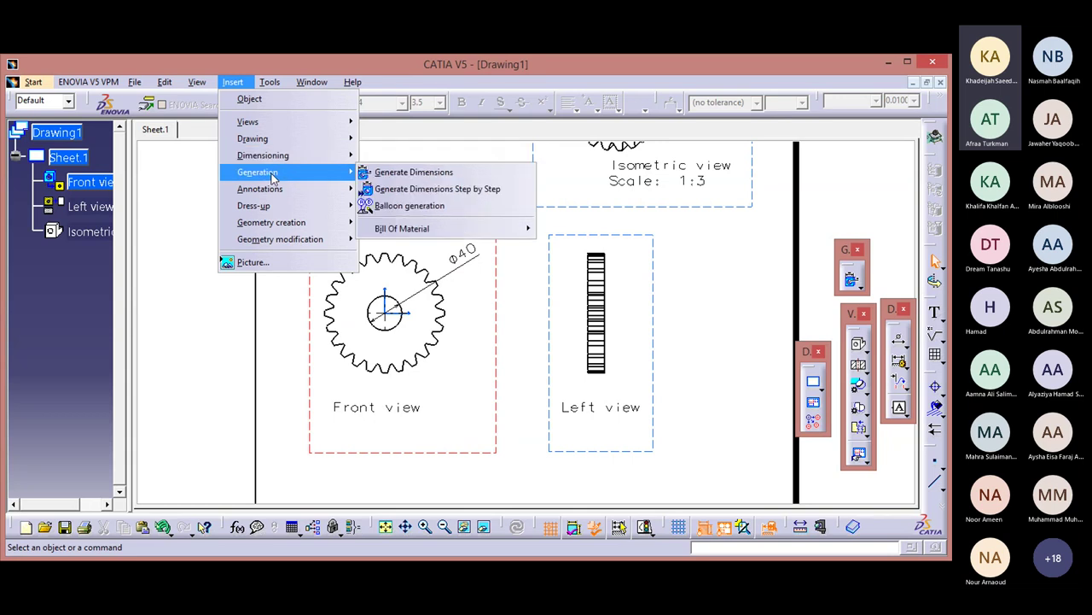
left_click(417, 173)
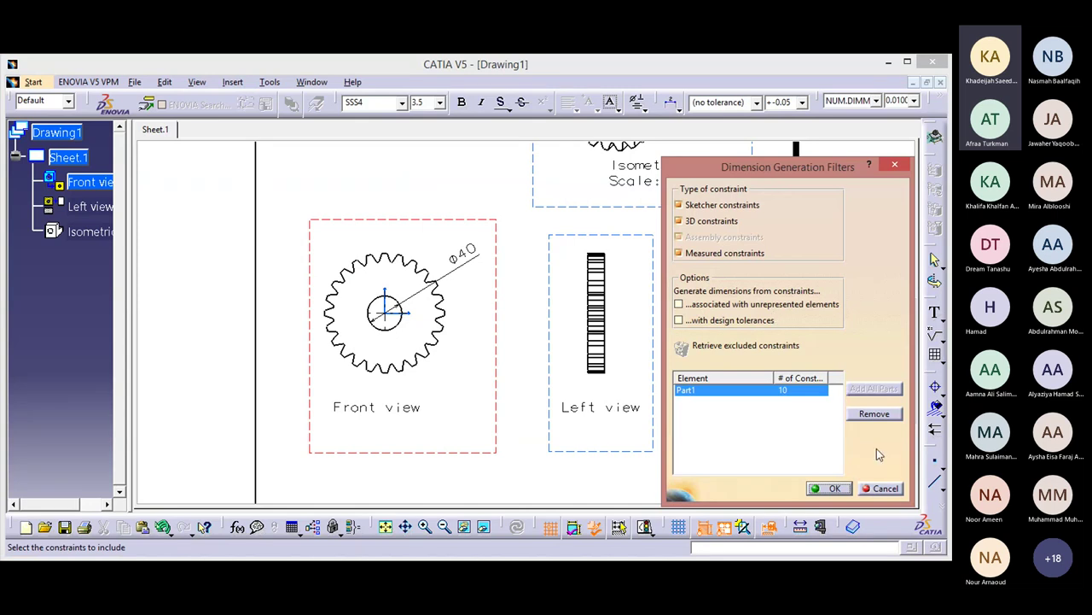
left_click(835, 489)
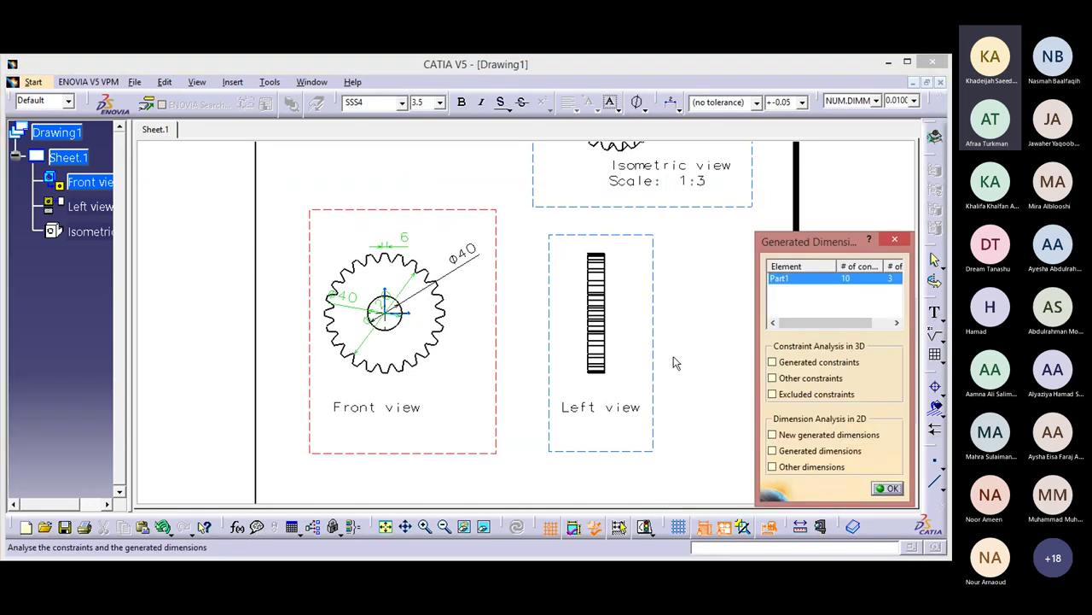
left_click(891, 489)
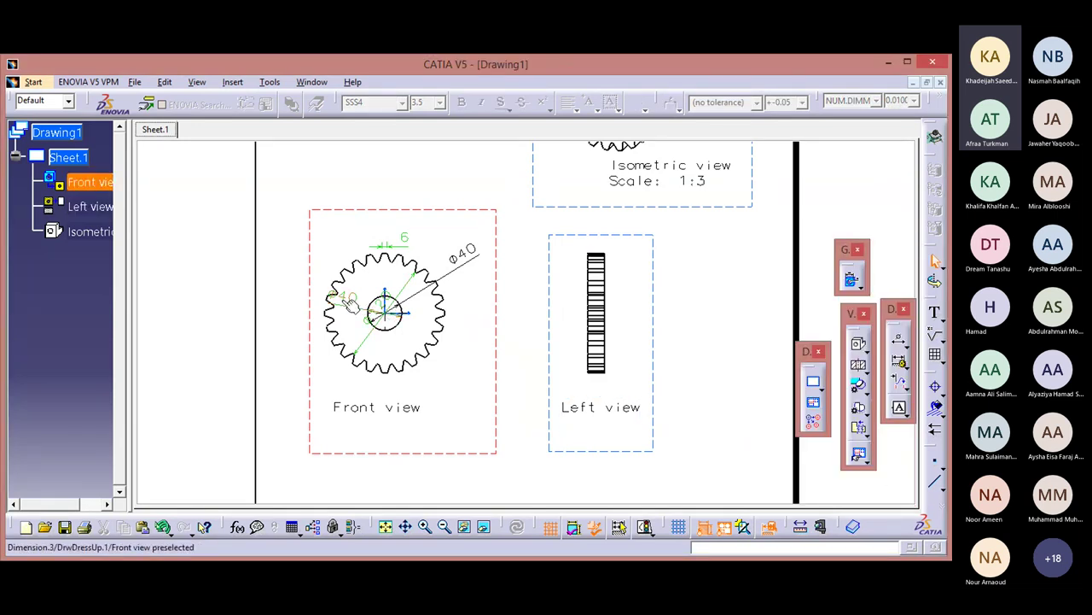
Delete the duplicate Ø40, lay Ø120 across the gear, and move 6 above it
left_click_drag(350, 303, 304, 290)
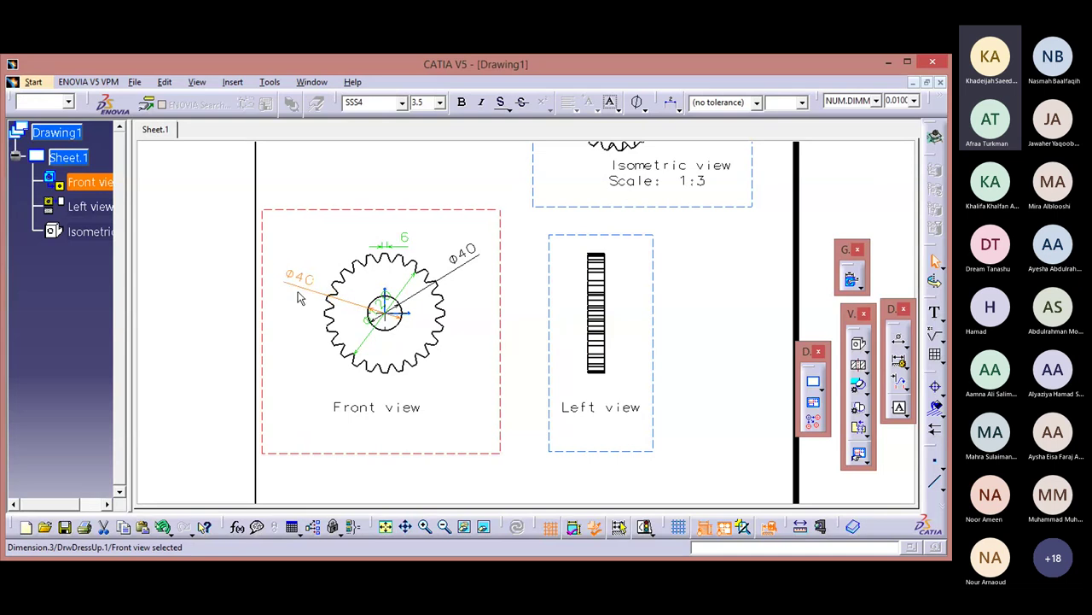
left_click_drag(386, 302, 299, 352)
left_click(316, 285)
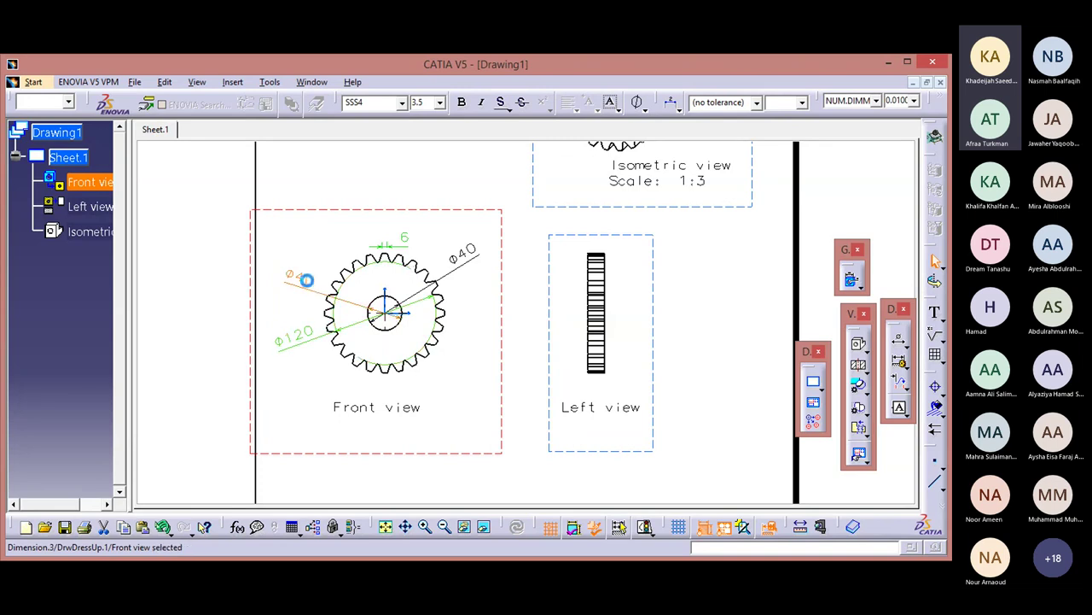
key("Delete")
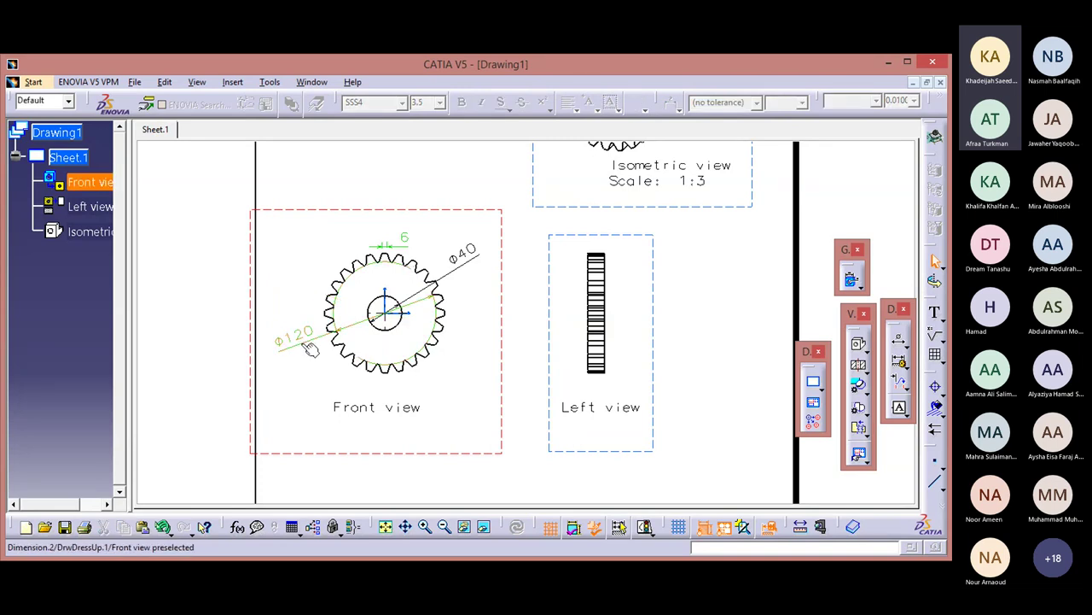
left_click_drag(309, 349, 478, 318)
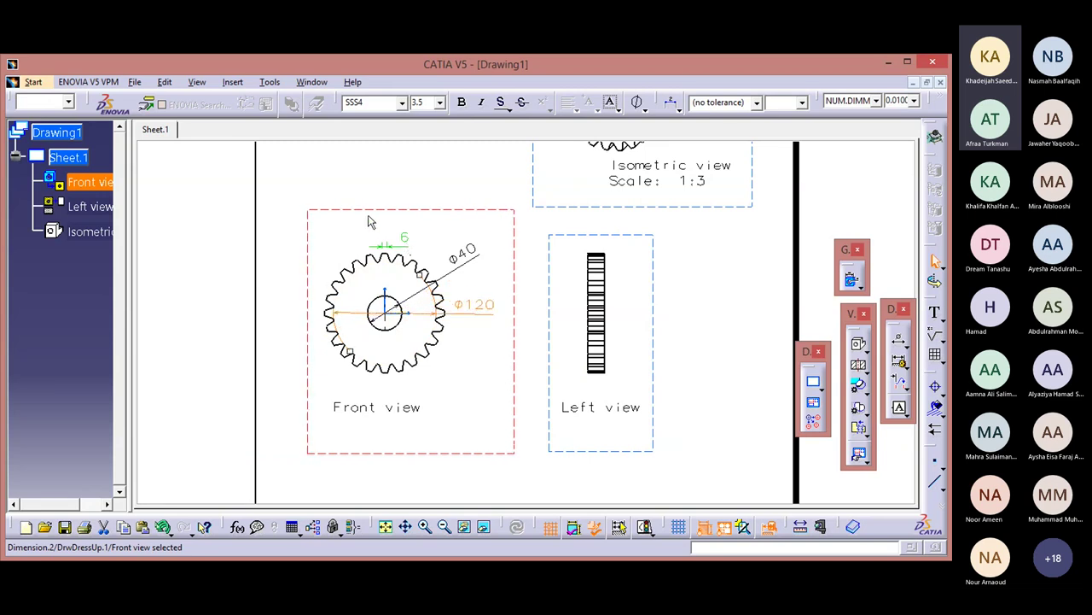
left_click(405, 240)
mouse_move(404, 235)
left_mouse_down()
mouse_move(394, 223)
mouse_move(387, 232)
mouse_move(403, 226)
left_mouse_up()
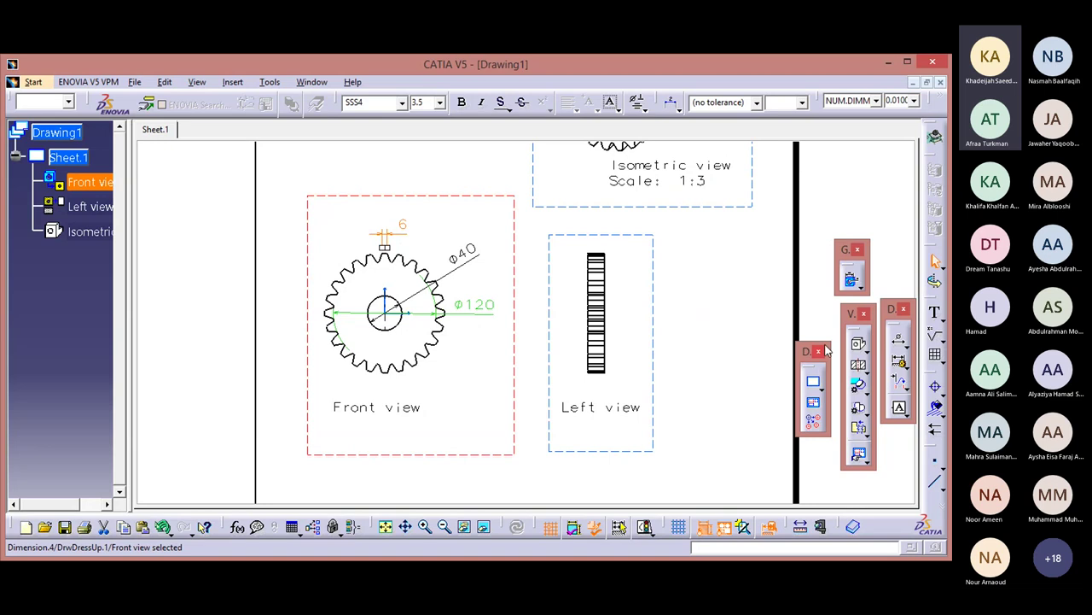
left_click(907, 345)
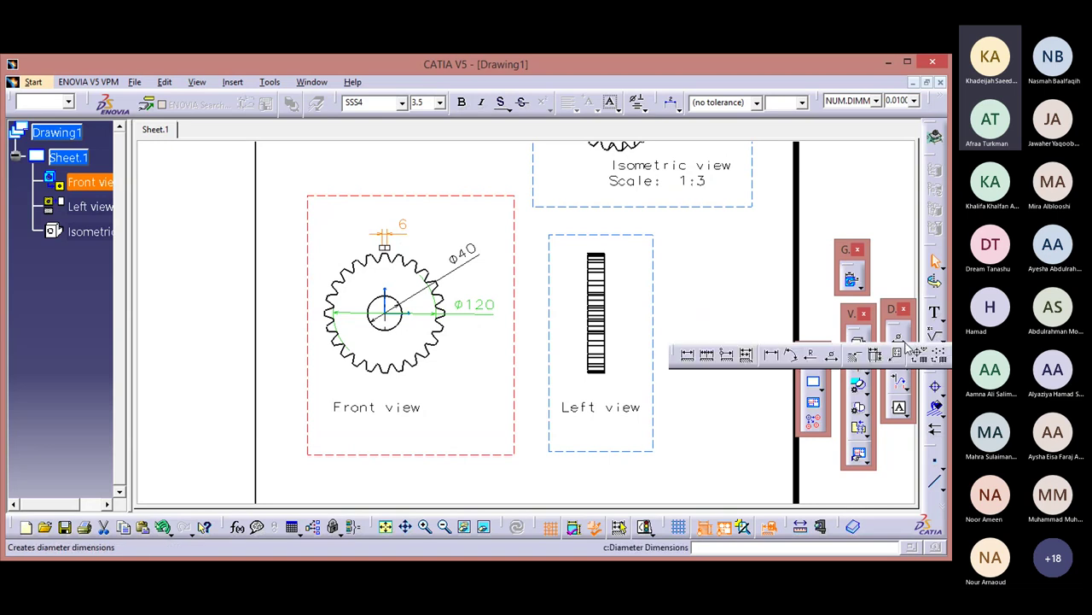
Dimension the left view's top-to-bottom height as a vertical 140 placed to its right
left_click(689, 356)
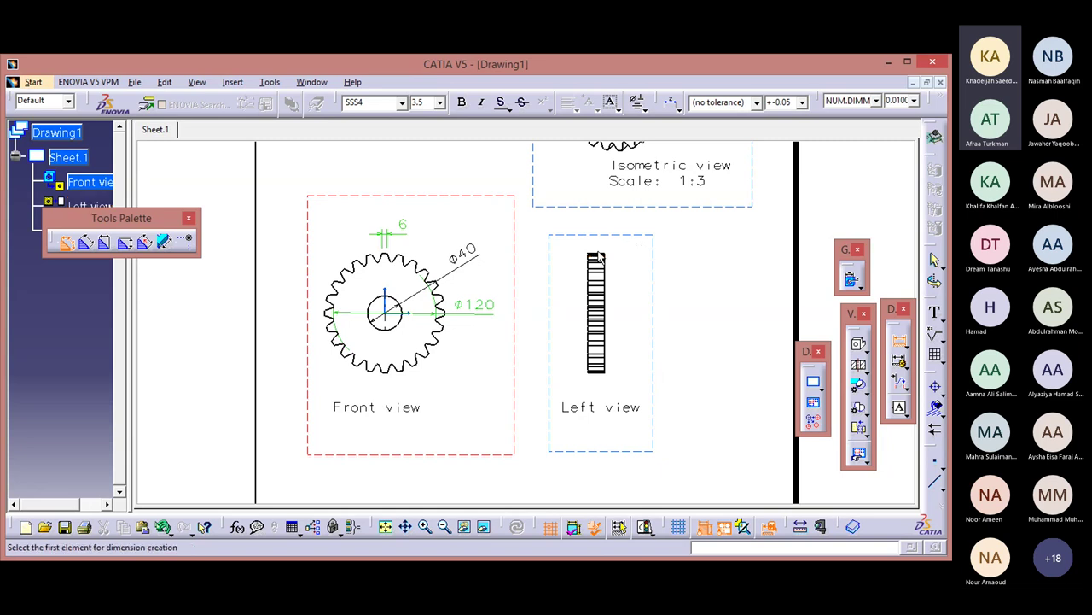
left_click(599, 253)
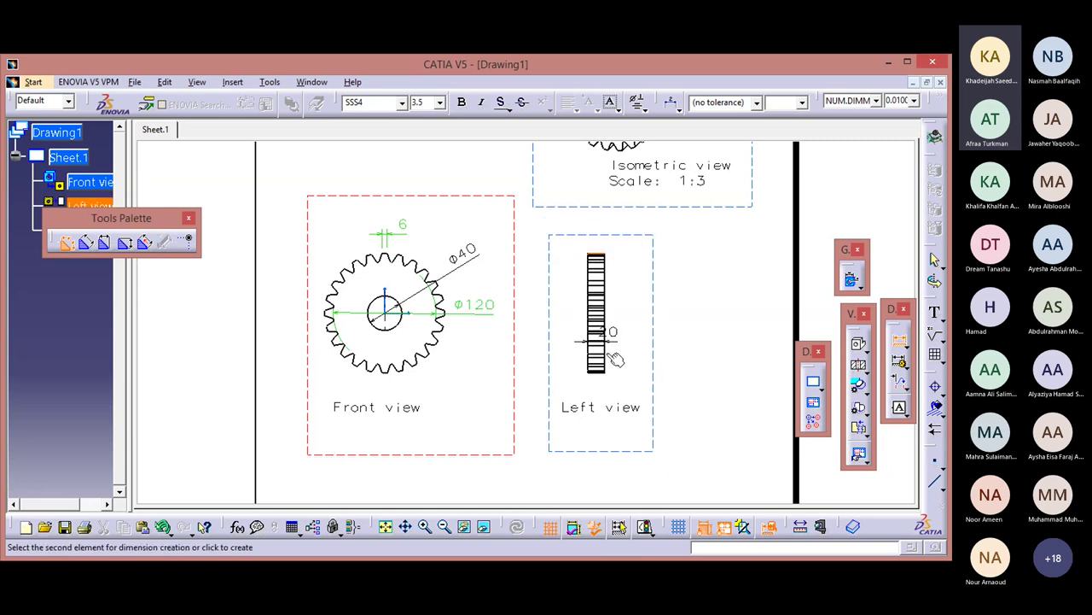
left_click(598, 373)
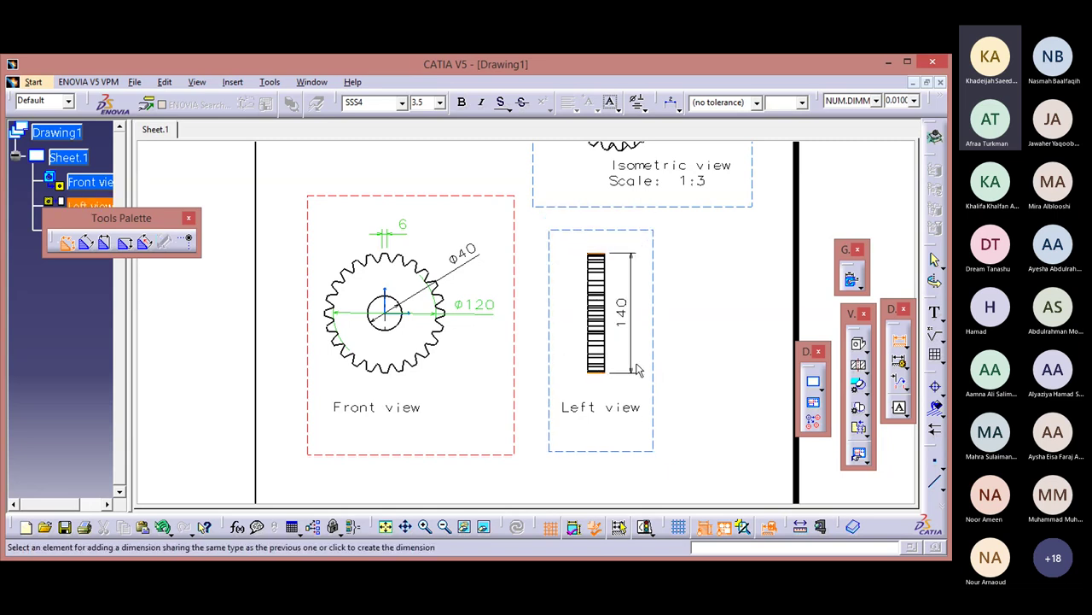
left_click(638, 361)
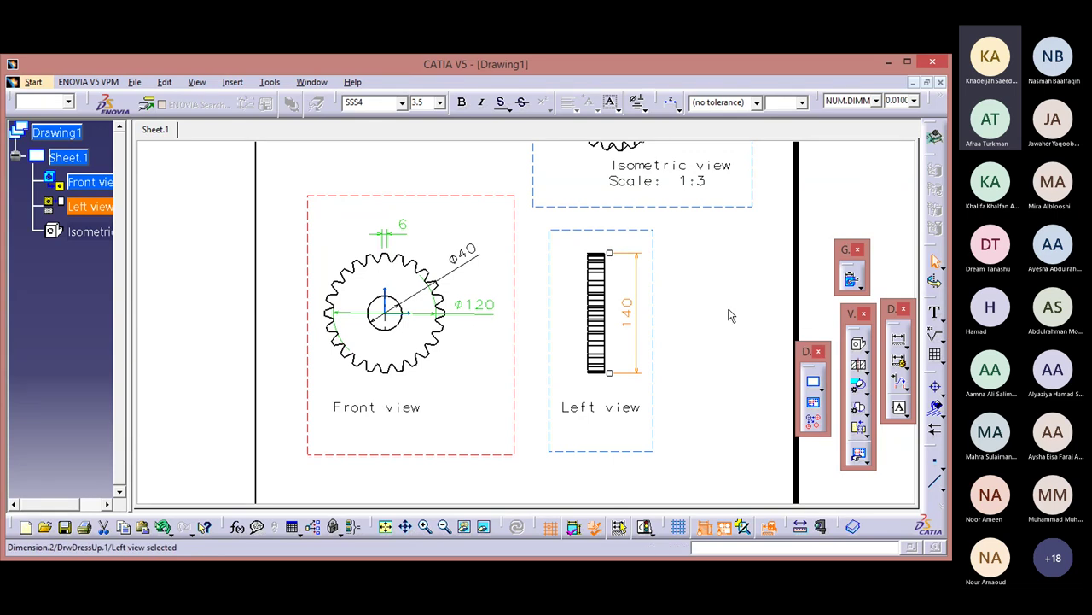
left_click(683, 305)
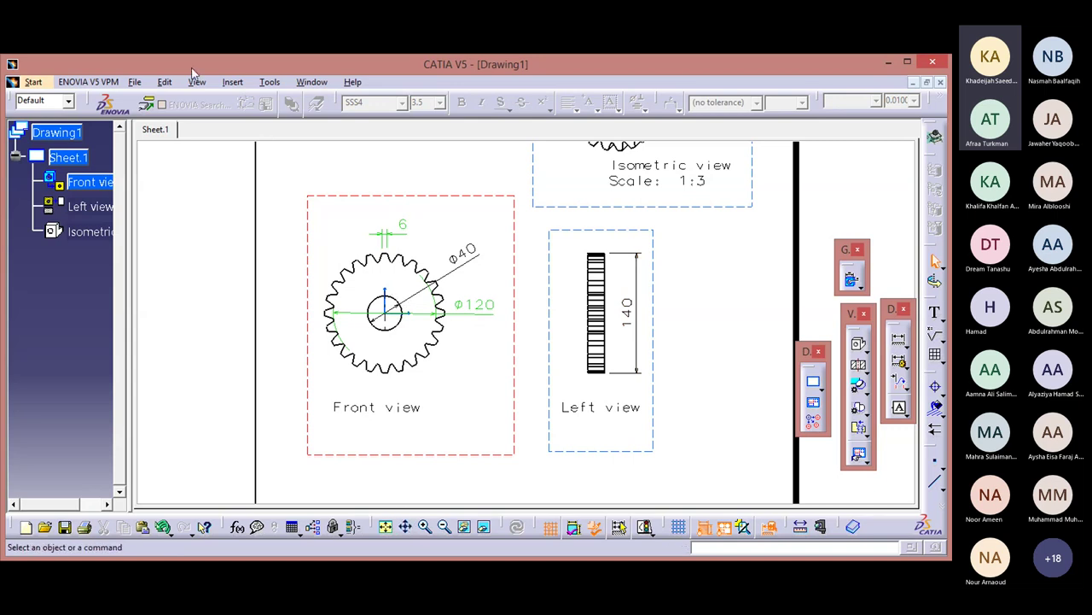
left_click(163, 82)
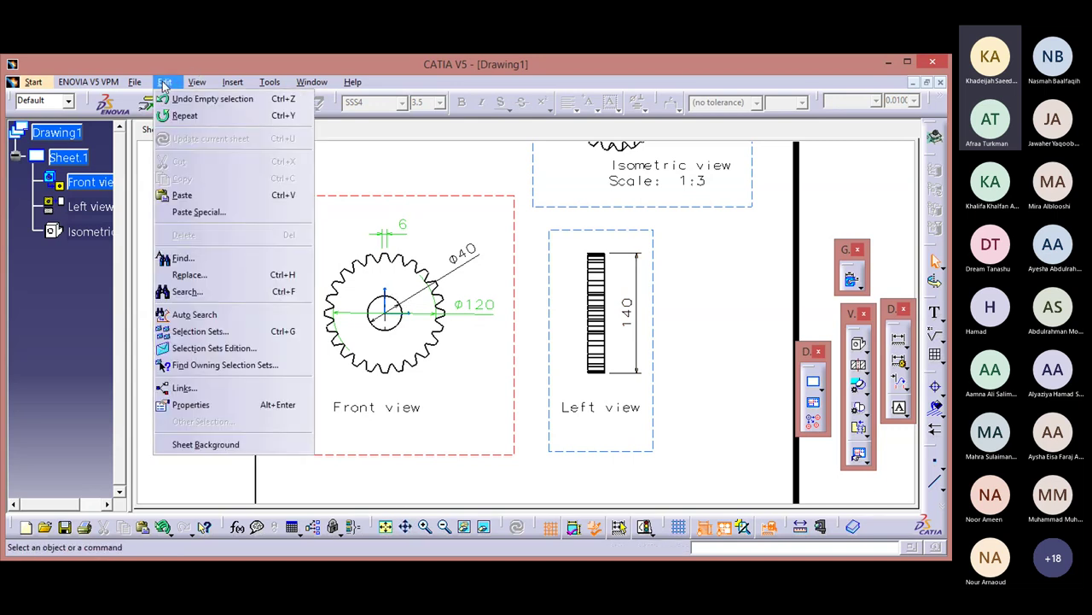
In the sheet background, create a frame with the Drawing Titleblock Sample 1 title block
left_click(208, 445)
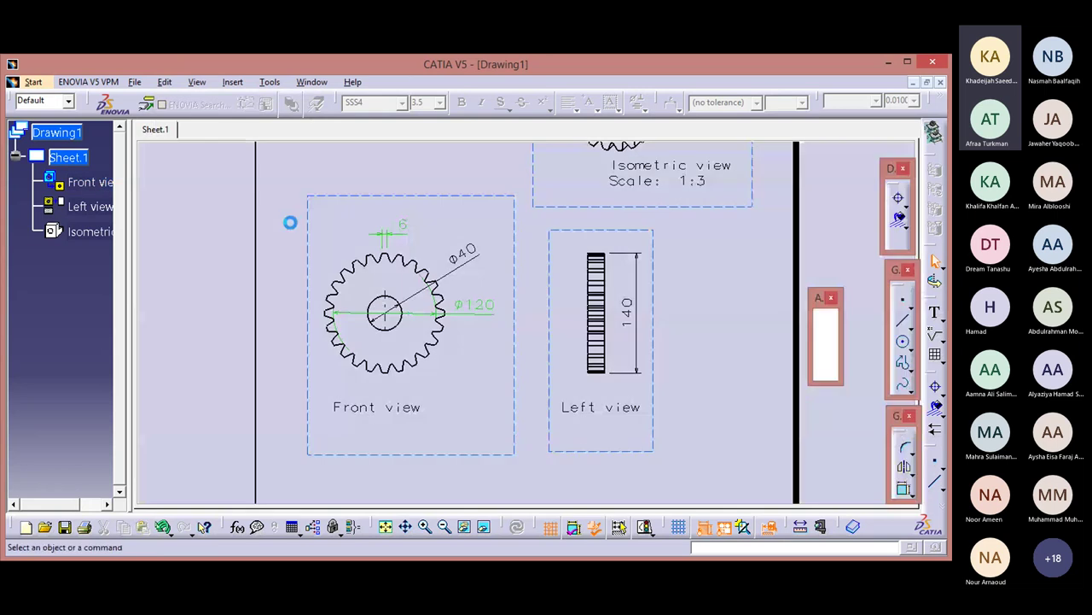
left_click(386, 526)
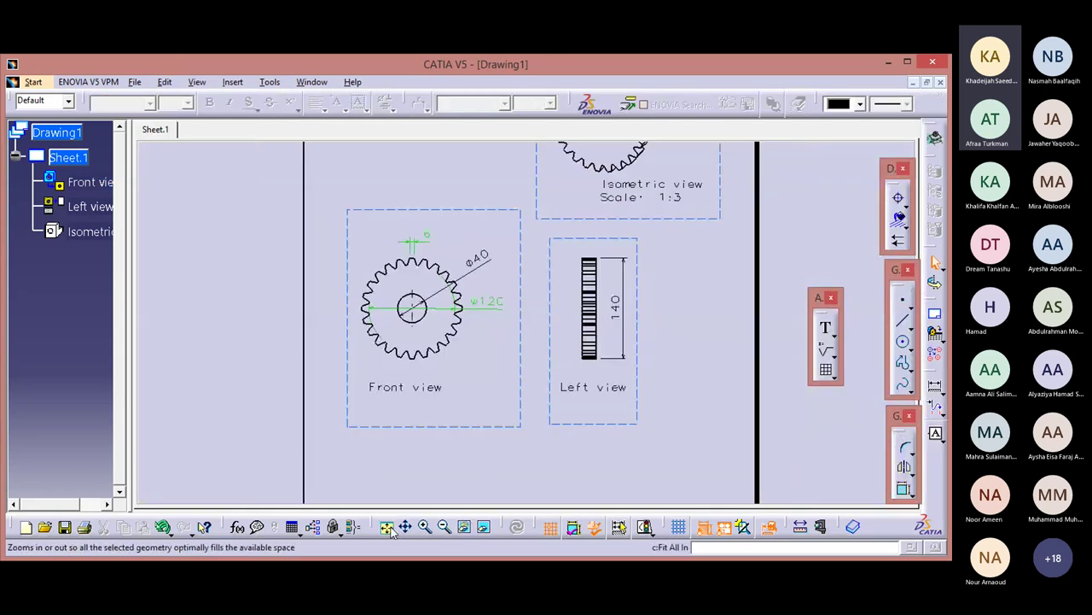
left_click(936, 317)
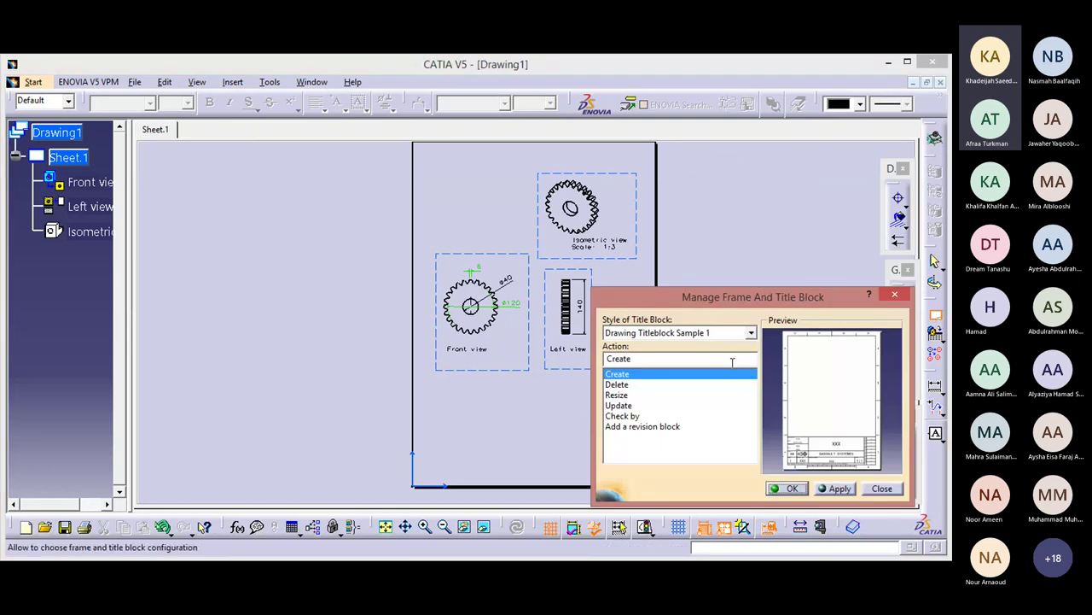
left_click(795, 488)
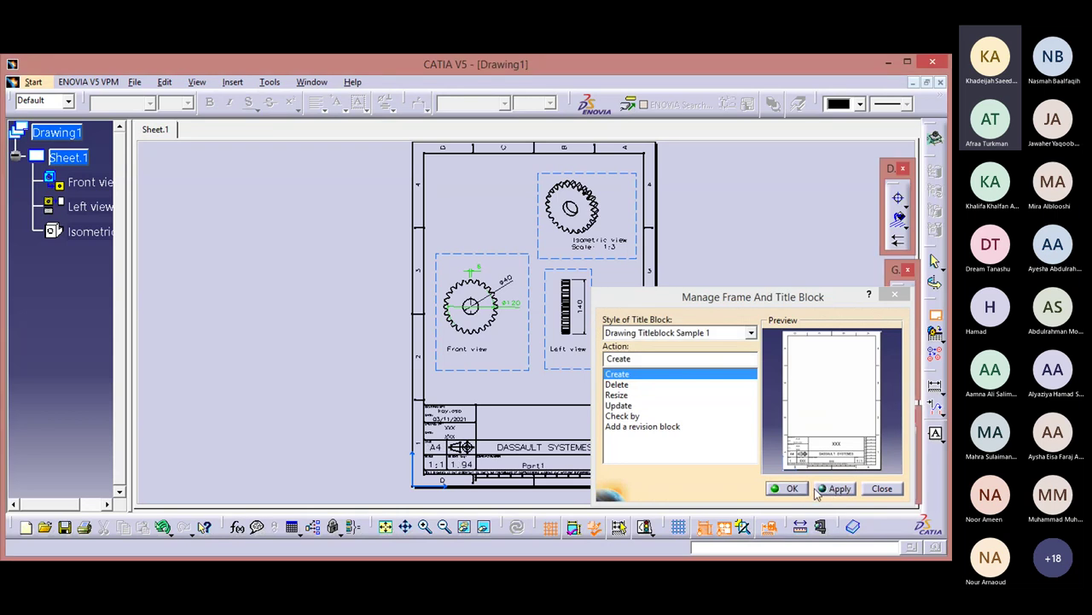
left_click(794, 488)
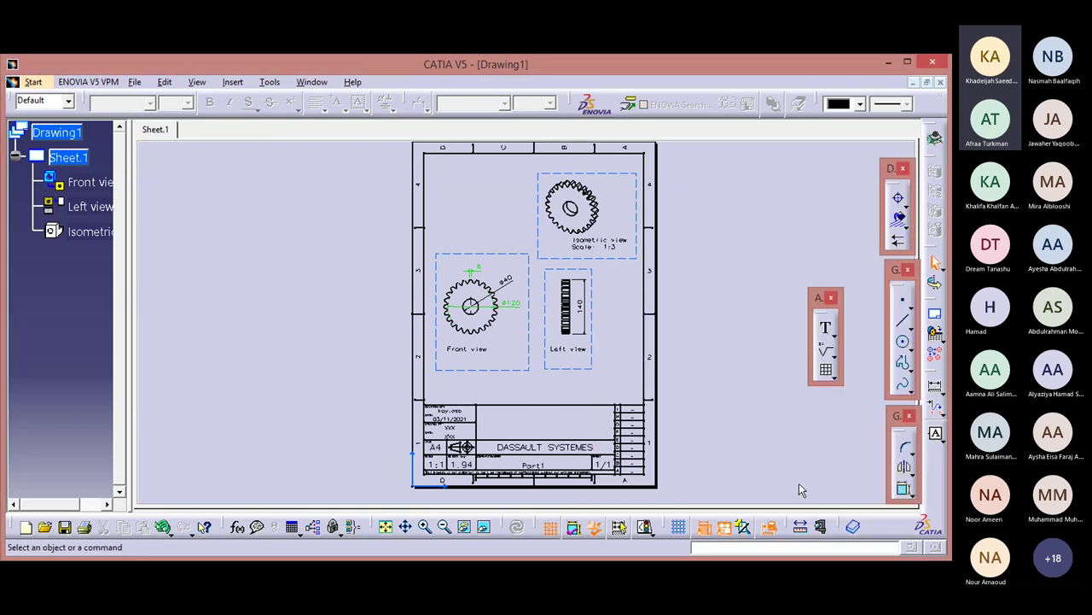
double_click(574, 452)
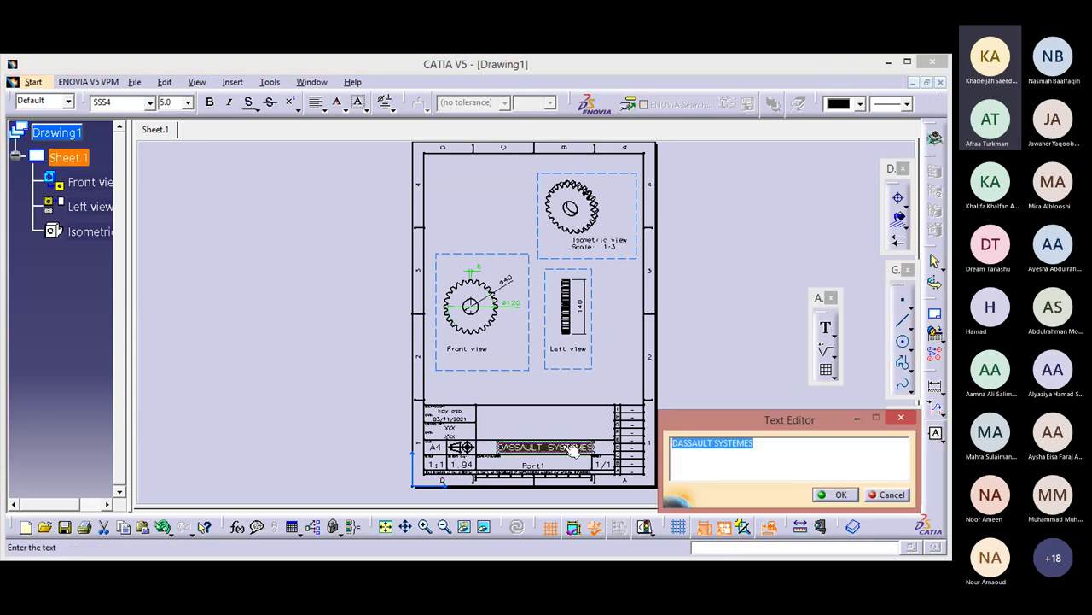
Change the title block's company name to CAD WEEK and its scale from 1:1 to 1:3
type("CAD")
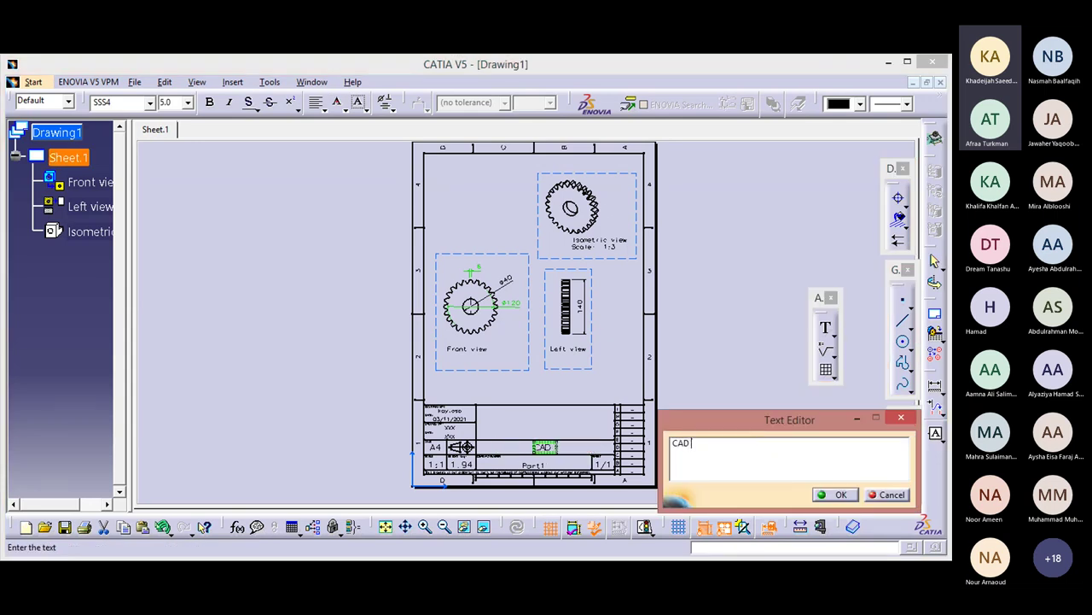
type(" WEEK")
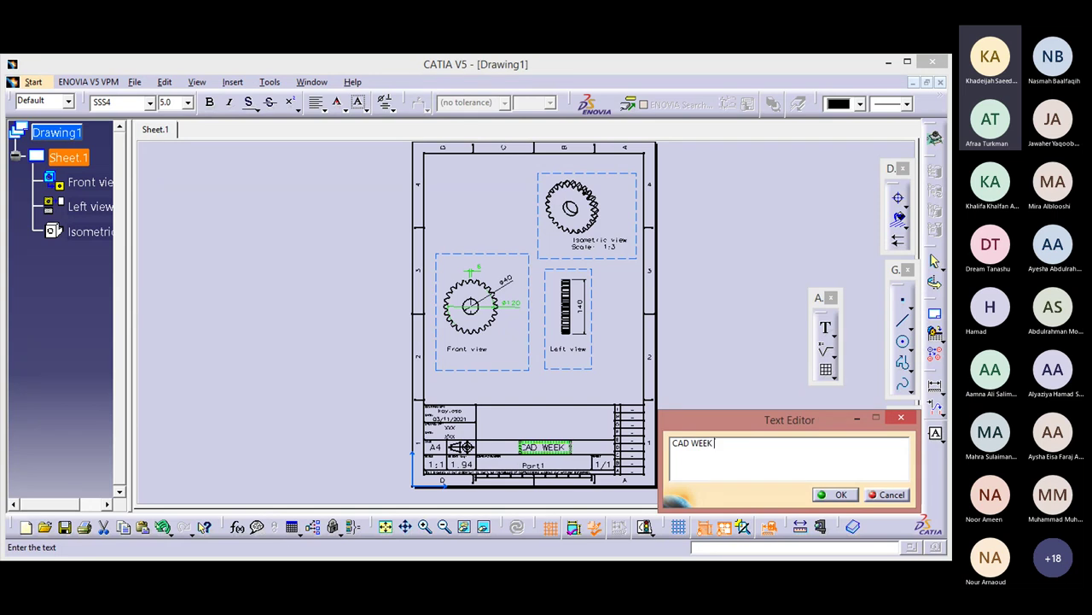
left_click(572, 450)
left_click(440, 466)
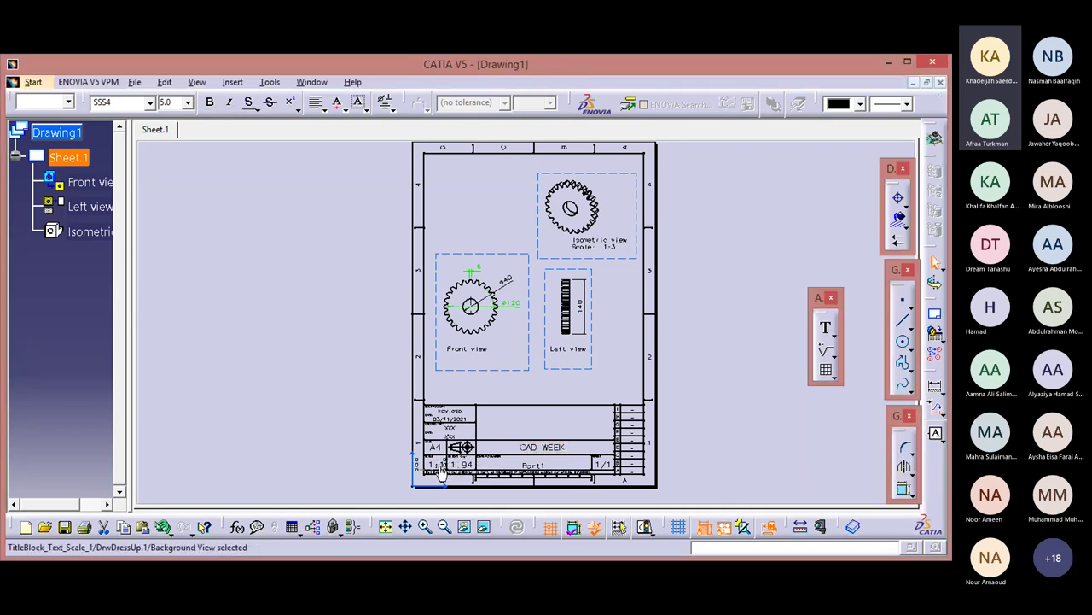
double_click(439, 466)
left_click(709, 446)
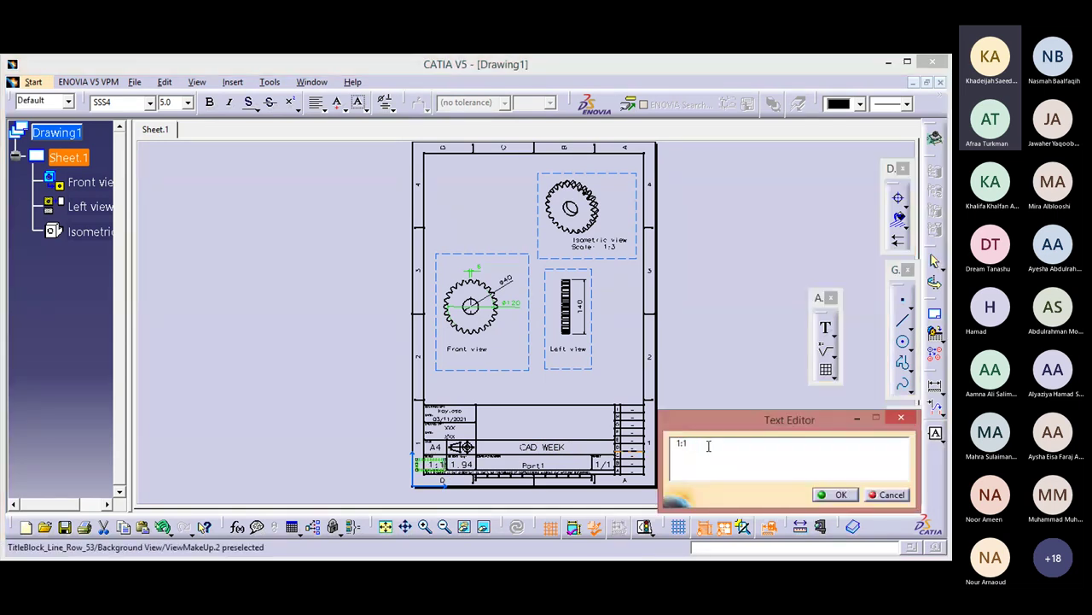
key("BackSpace")
type("3")
key("Return")
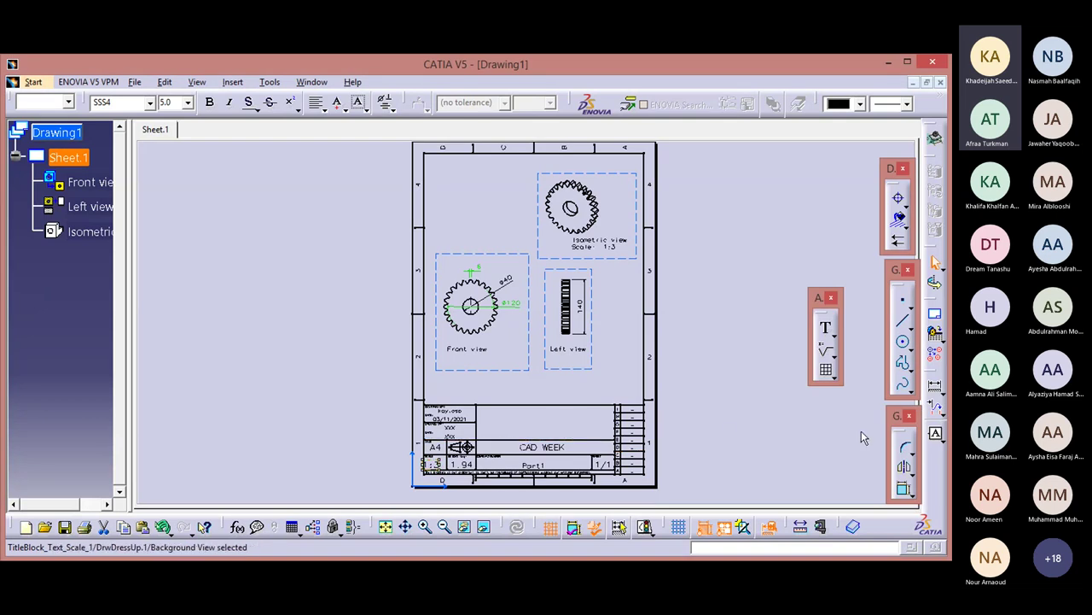
Add a PINION text label in the title block's upper field, nudged slightly left
left_click(827, 331)
left_click(554, 424)
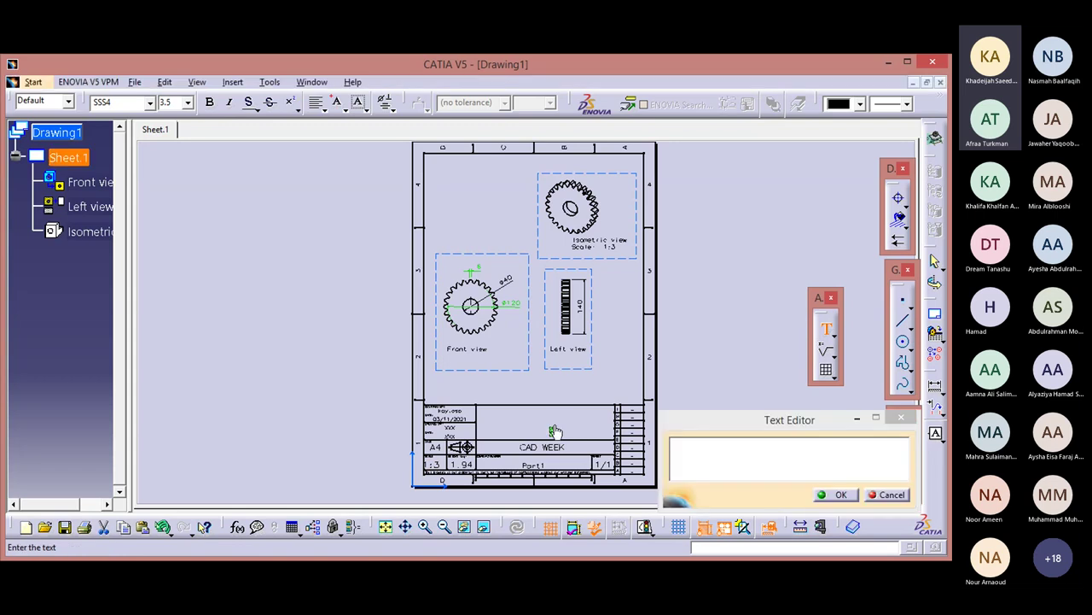
left_click(719, 462)
type("PIN")
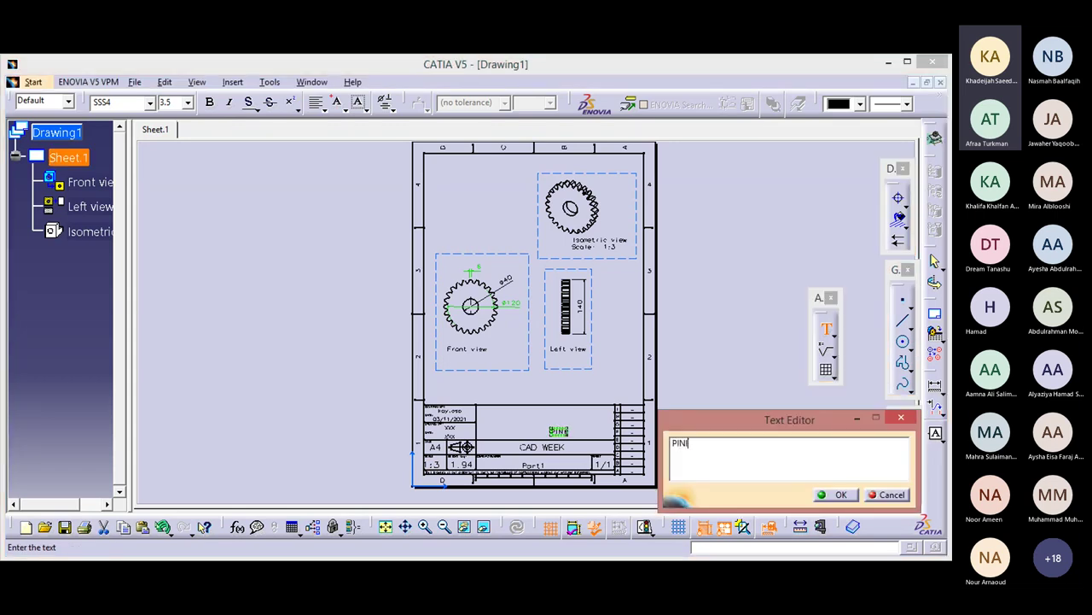
type("ION")
left_click(837, 495)
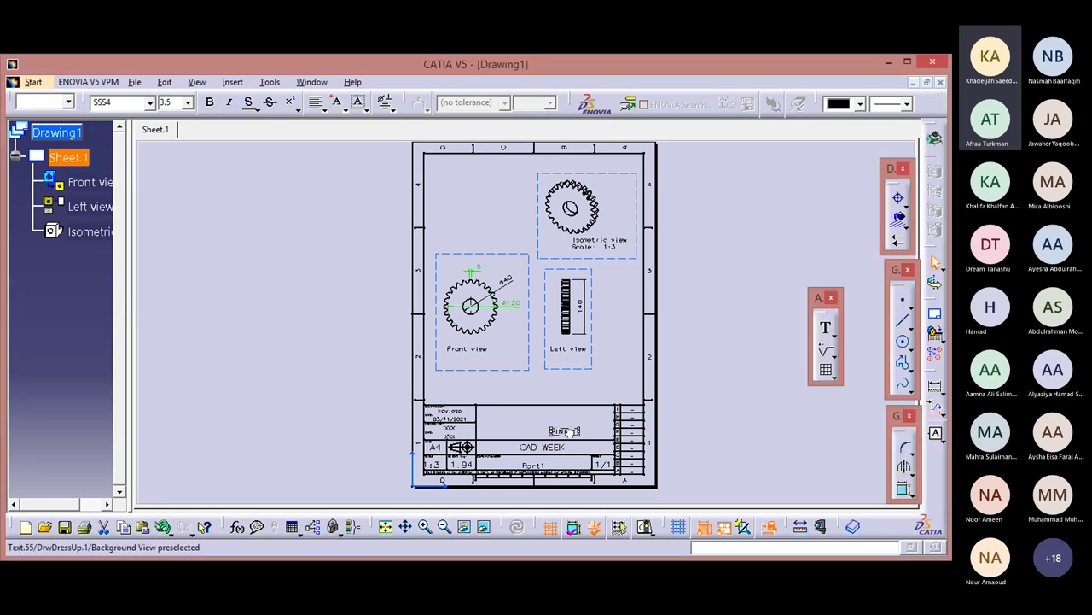
left_click_drag(553, 420, 542, 420)
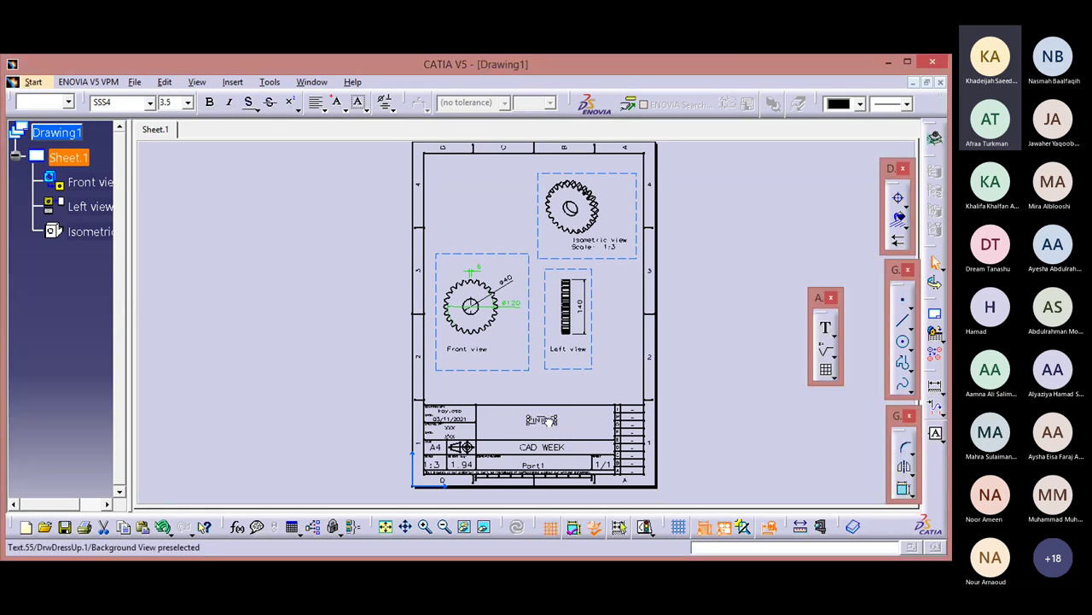
double_click(553, 422)
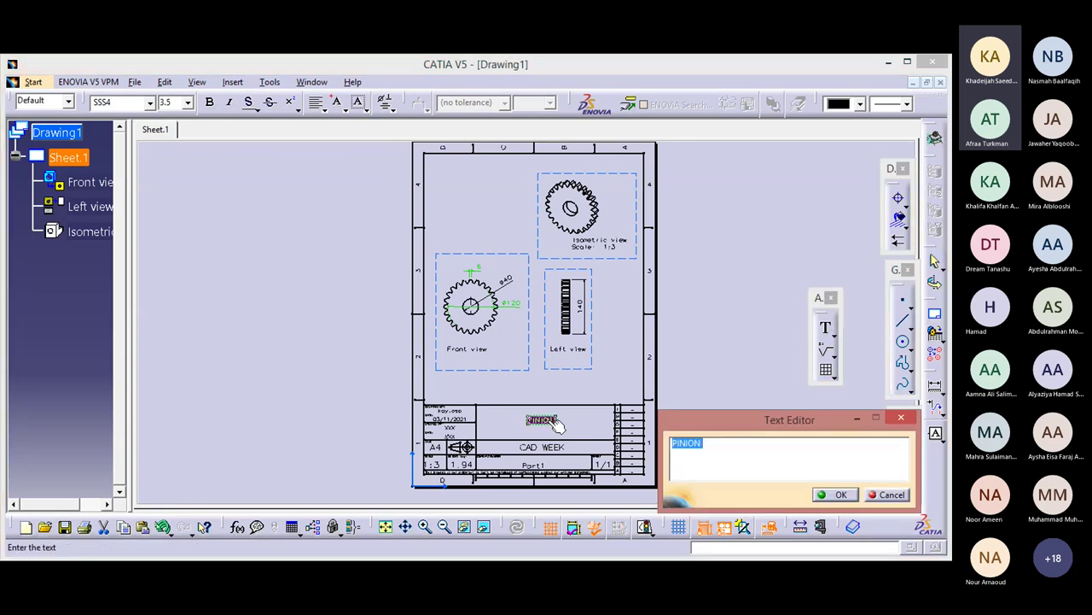
left_click(835, 495)
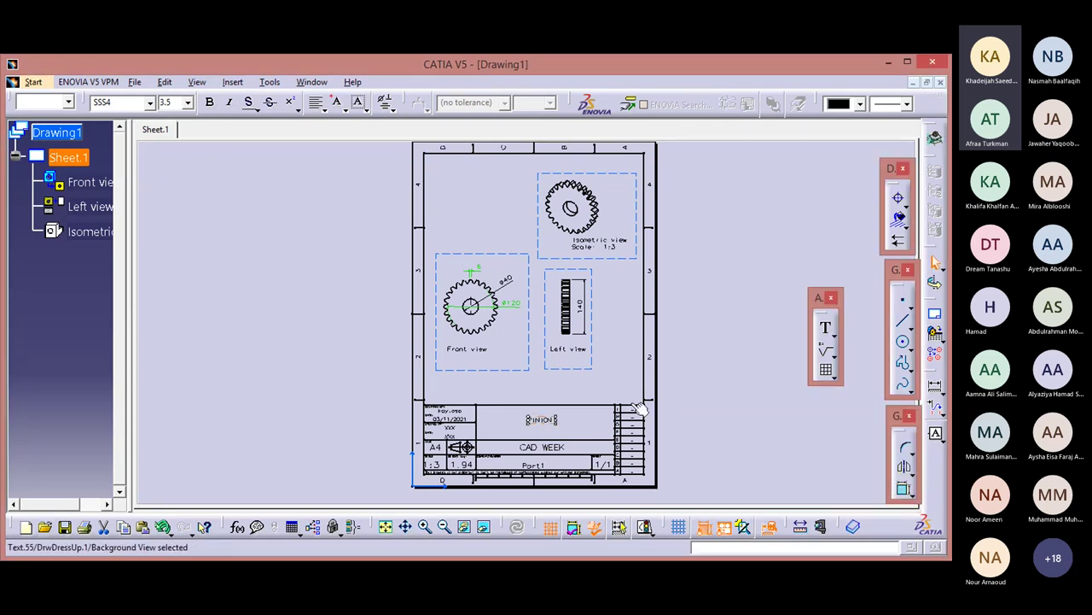
double_click(553, 422)
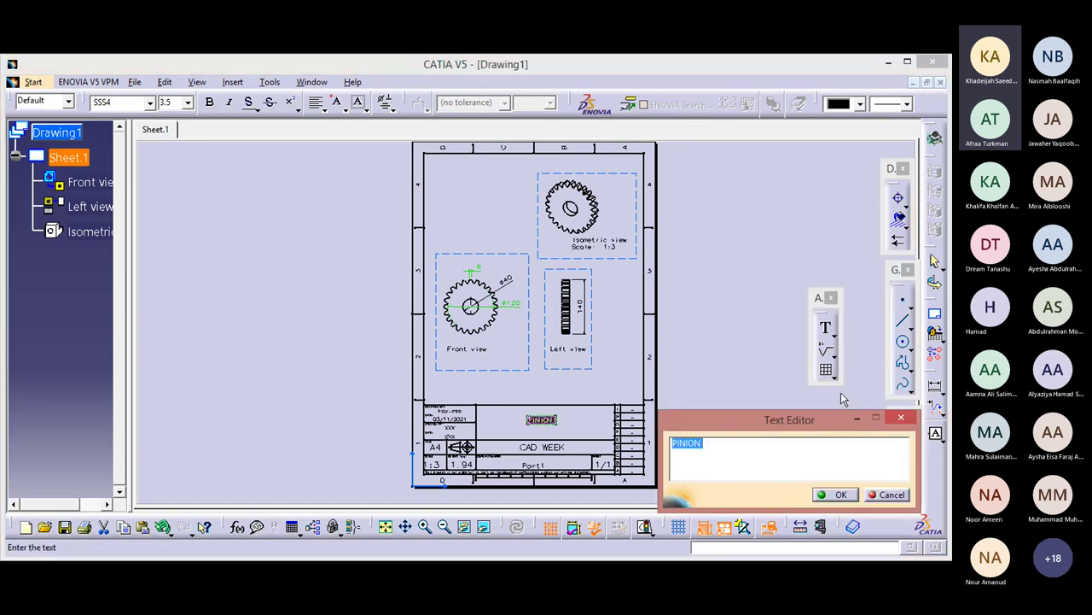
left_click(900, 419)
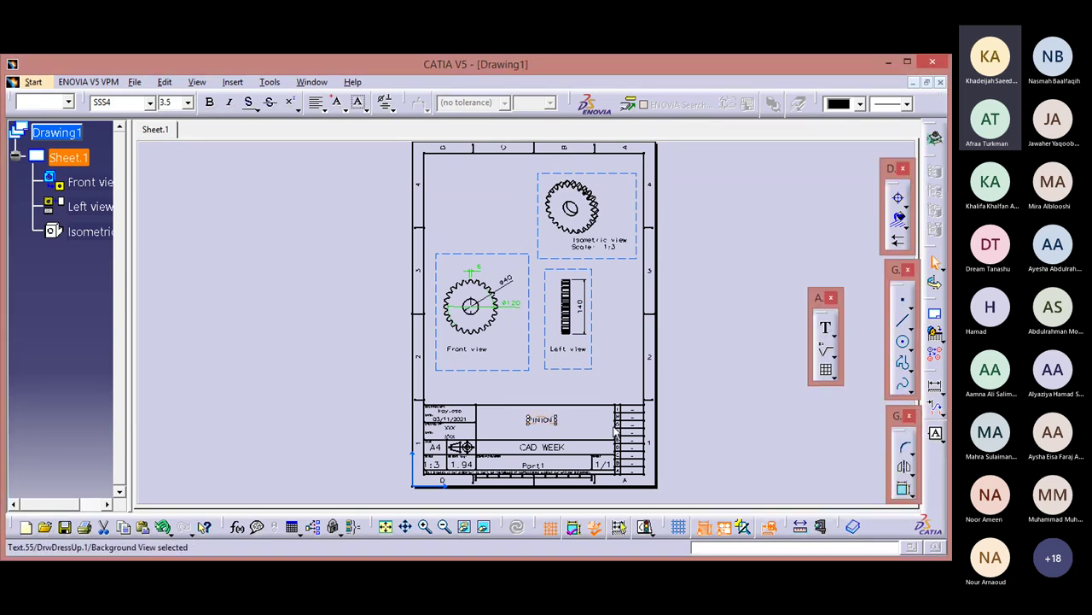
left_click(424, 526)
left_click(425, 526)
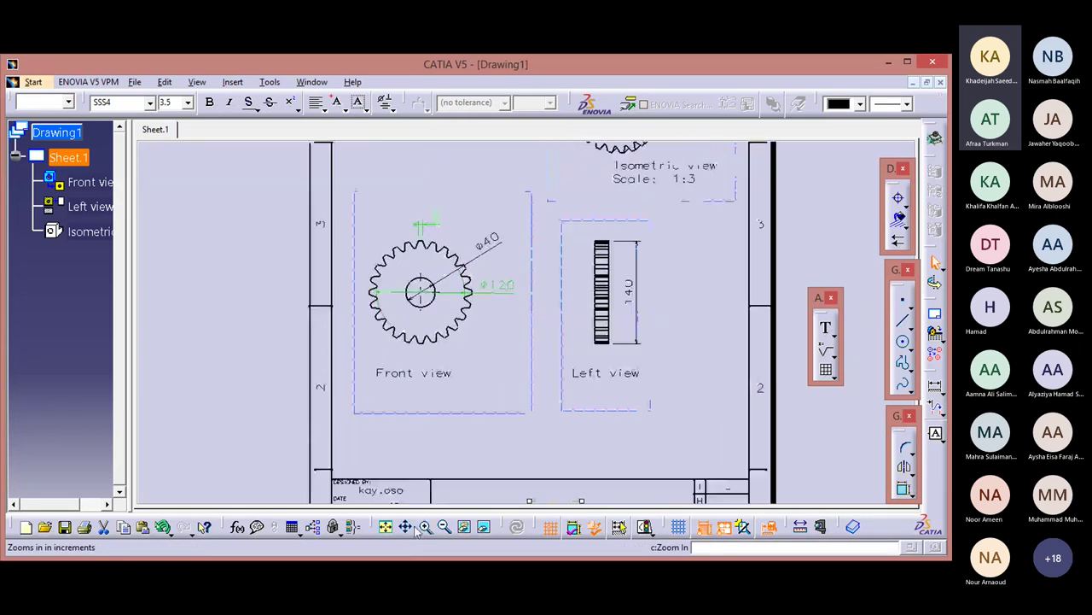
middle_click_drag(500, 378, 520, 166)
left_click(501, 450)
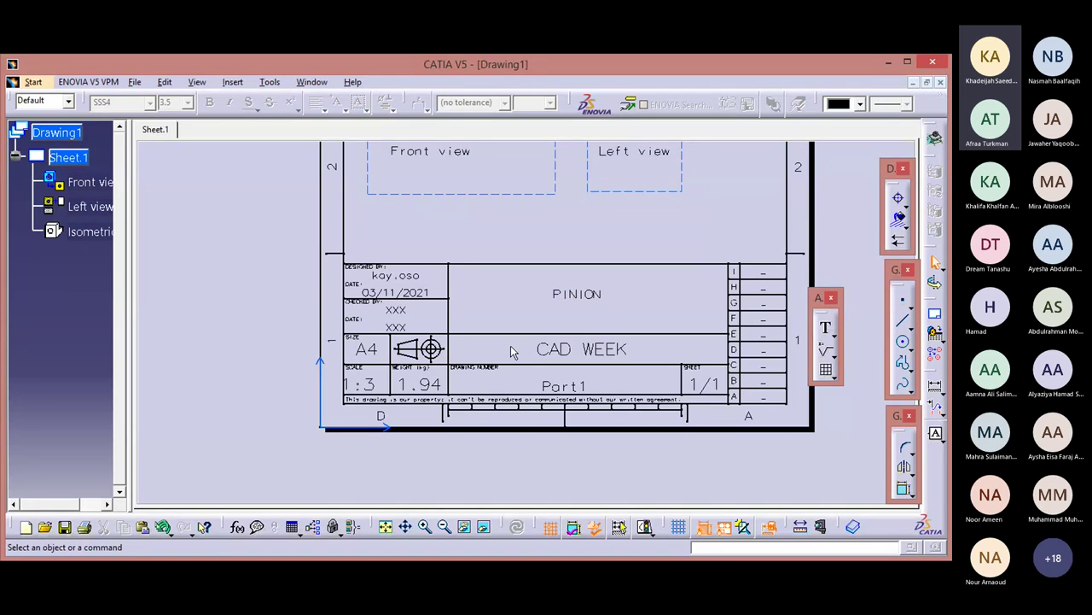
left_click(387, 526)
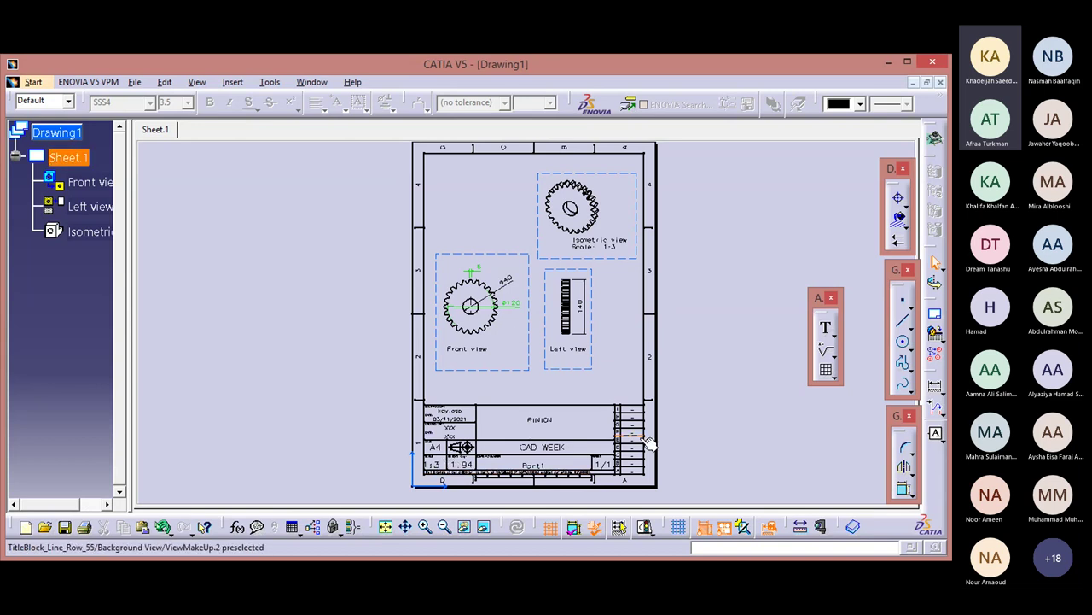
left_click(551, 450)
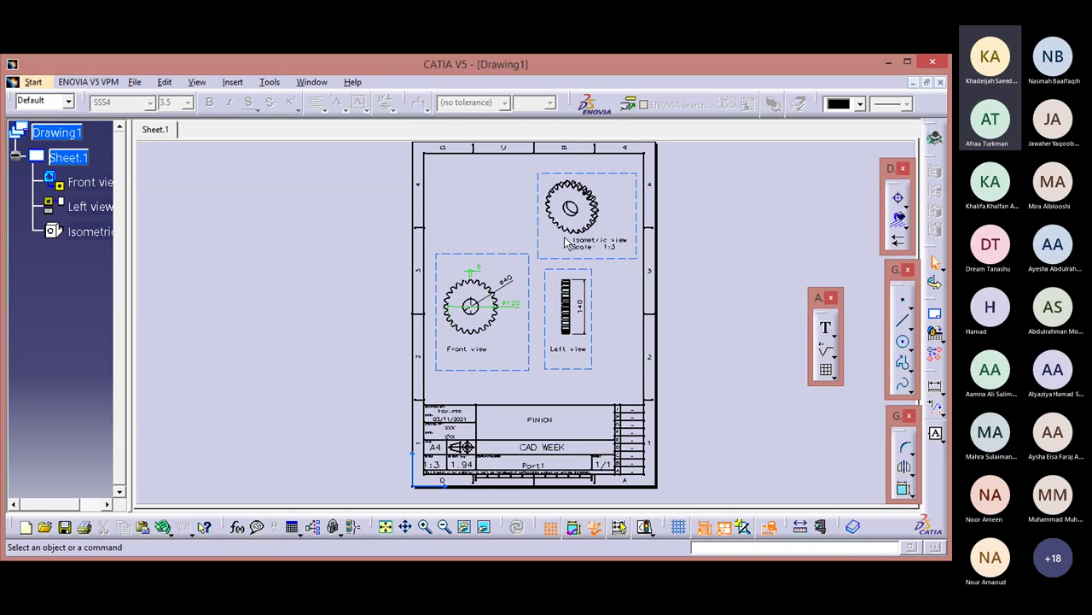
Back in Working Views, delete the scale line so the label reads 'Isometric view'
left_click(164, 82)
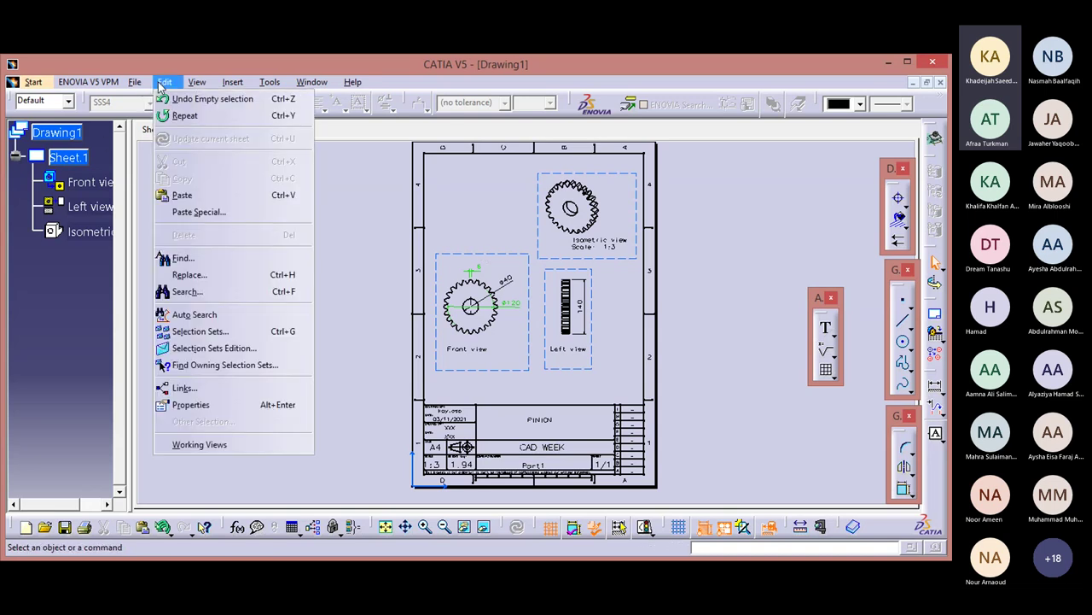
left_click(192, 444)
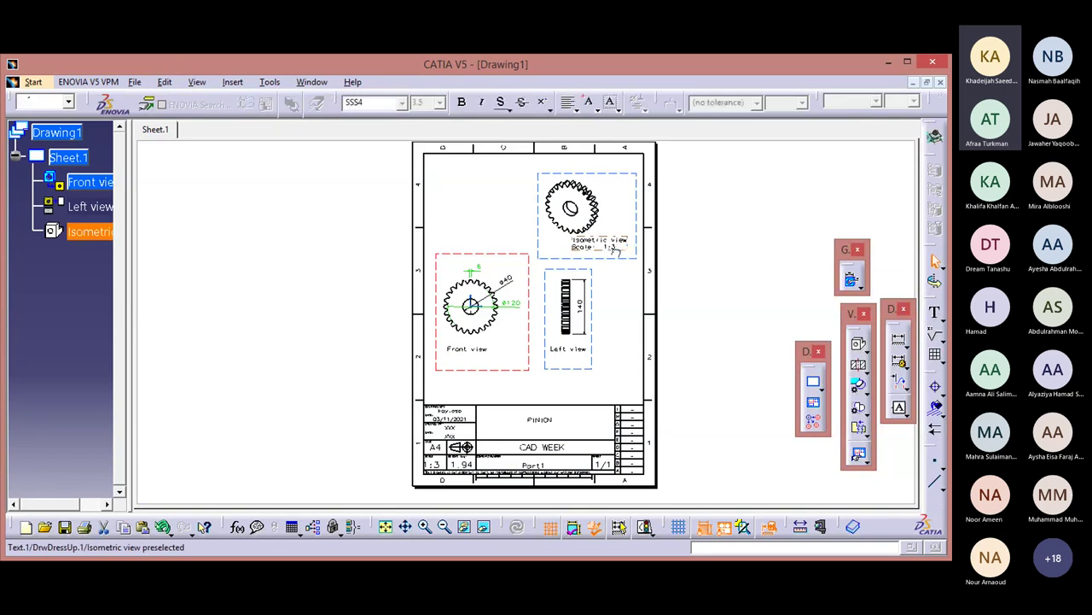
double_click(602, 259)
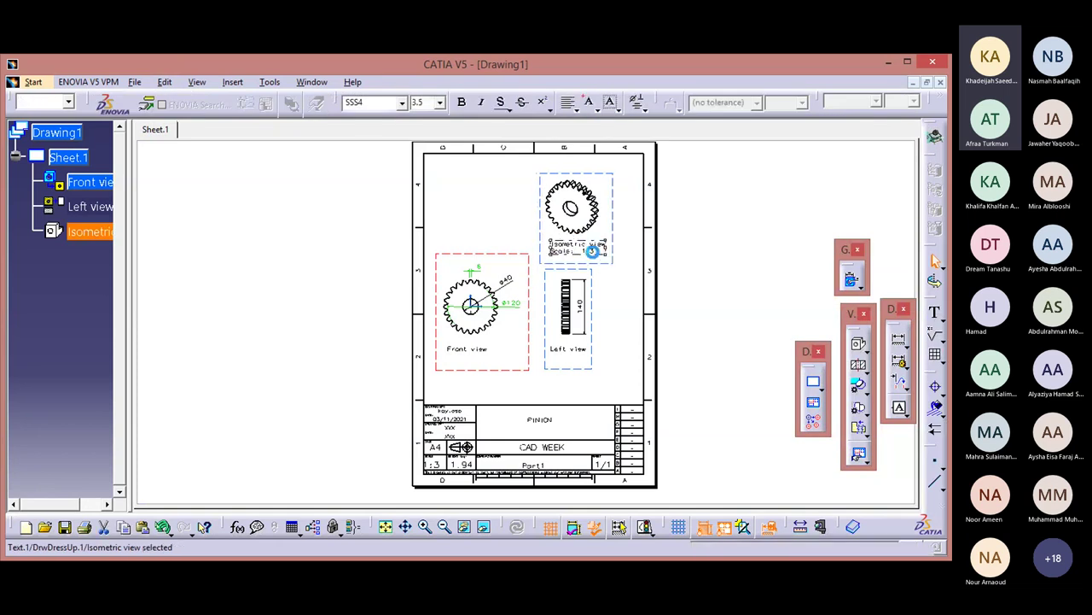
left_click(715, 458)
key("BackSpace")
key("BackSpace")
key("BackSpace")
key("BackSpace")
key("BackSpace")
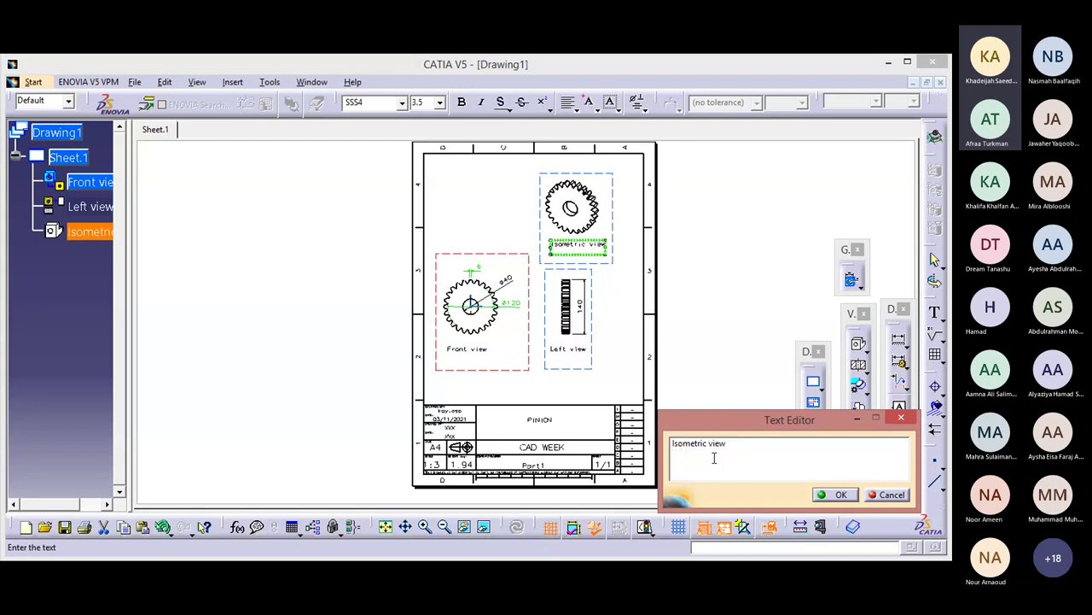
left_click(714, 458)
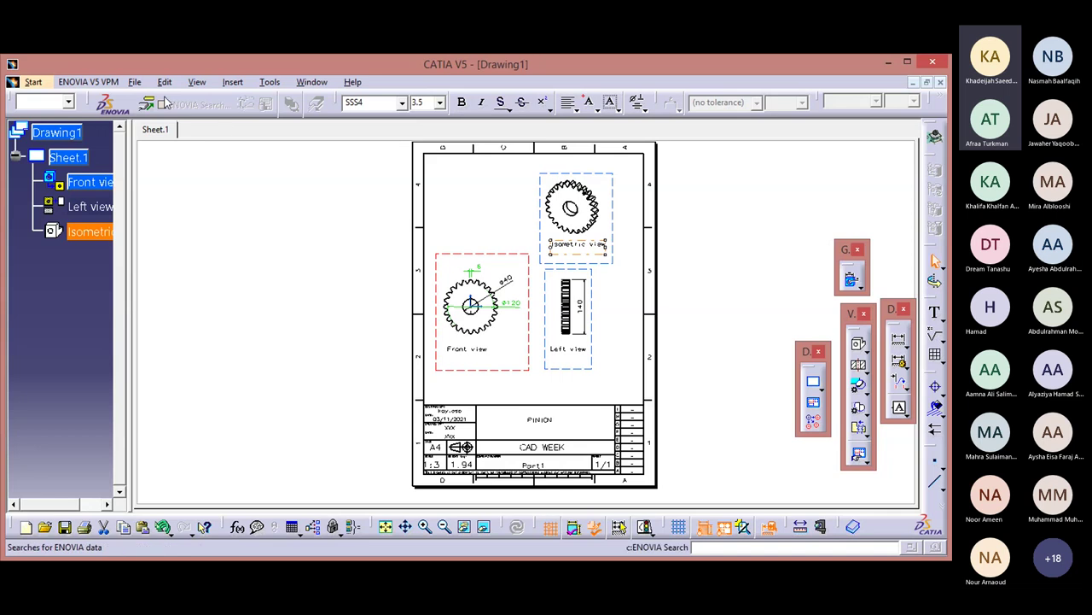
left_click(134, 82)
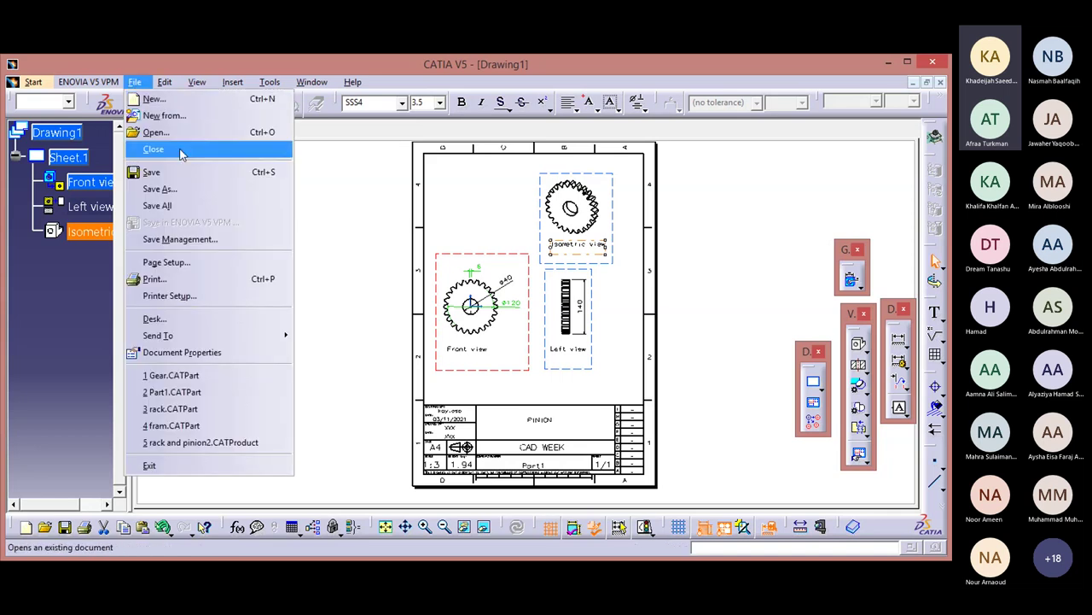
Save the drawing as pdf type named PINION, overwriting the existing PINION.pdf on the Desktop
left_click(181, 190)
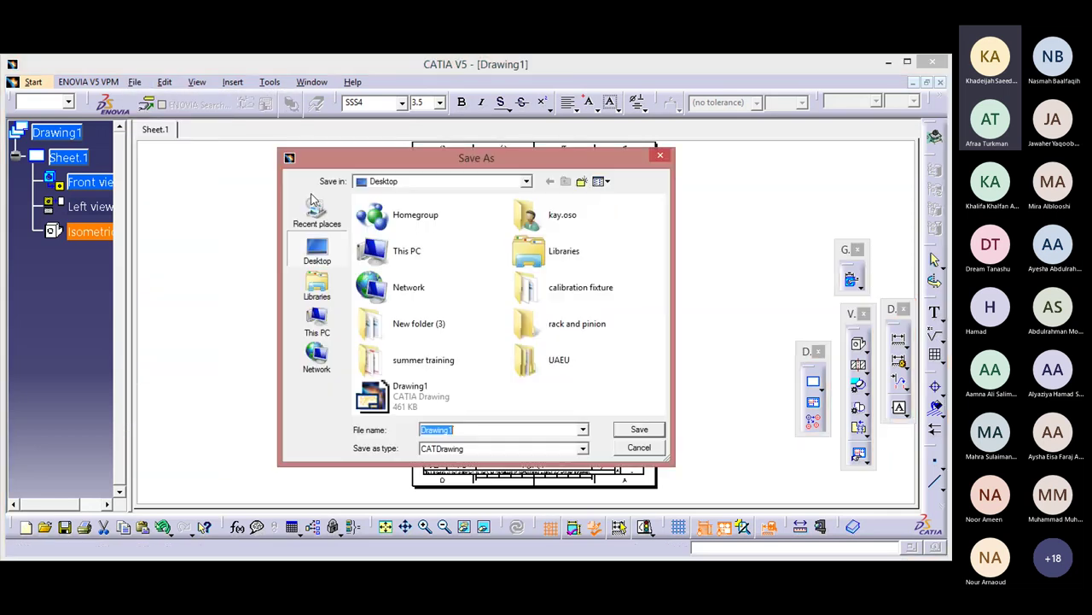
left_click(582, 450)
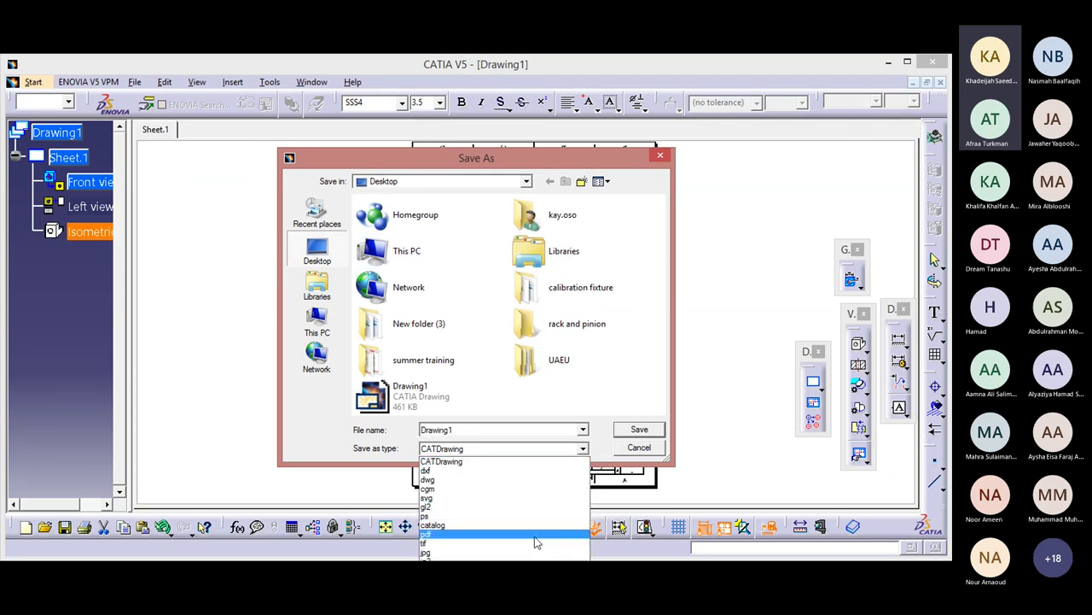
left_click(533, 535)
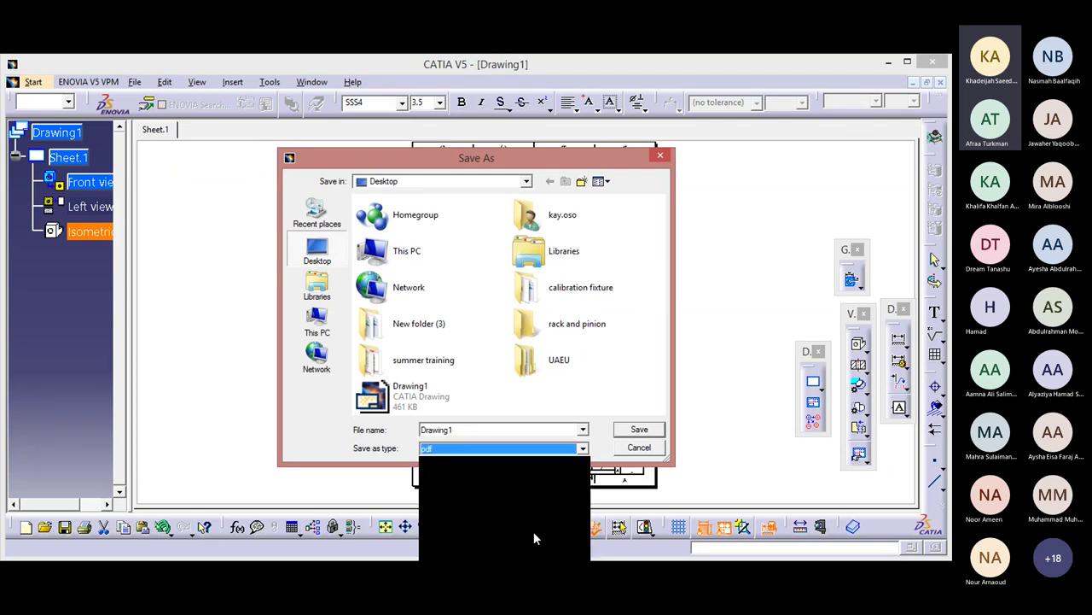
double_click(489, 429)
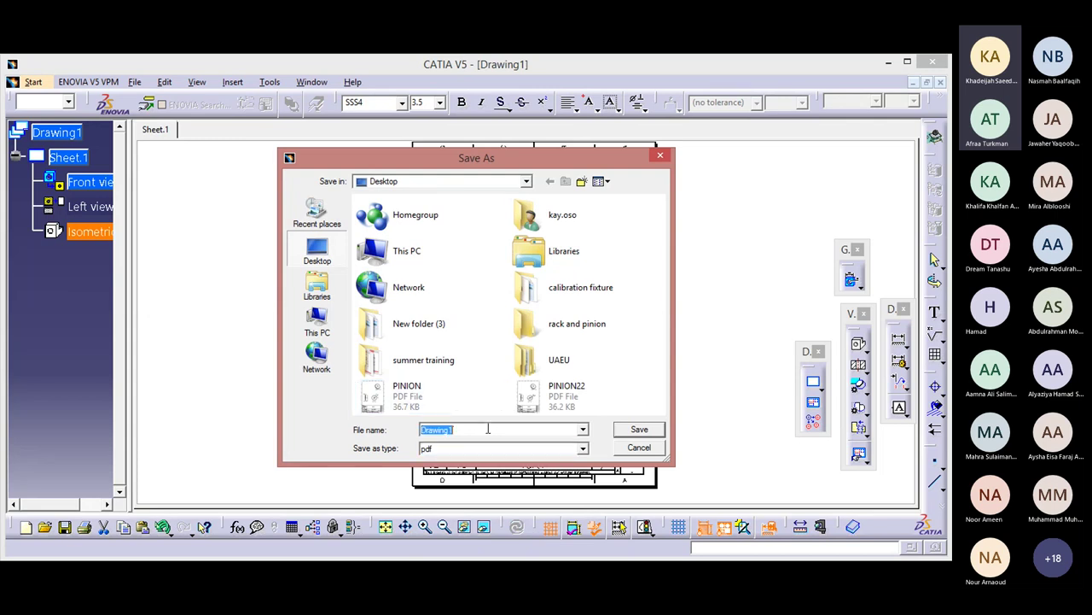
type("PINION")
key("Return")
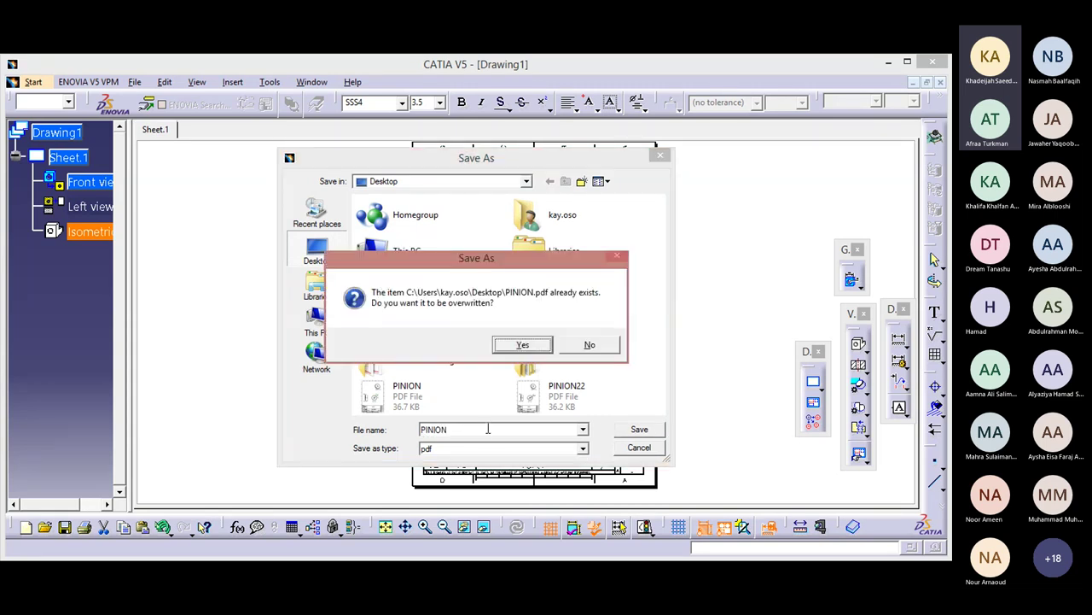
left_click(538, 343)
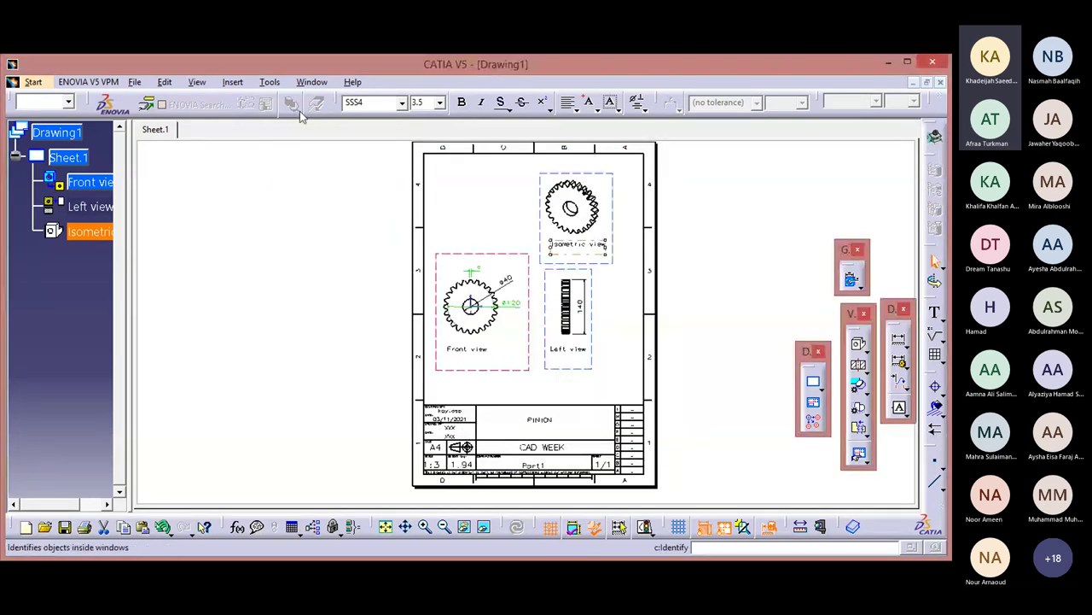
Bring the Gear.CATPart window with the 3D spur gear to the front from the Window menu
left_click(312, 82)
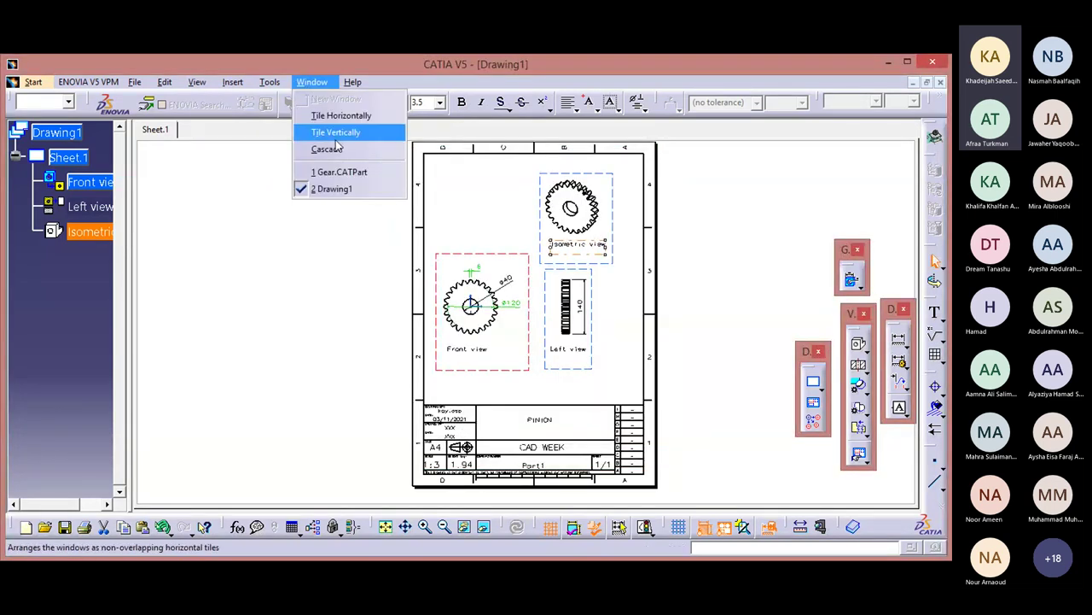
left_click(337, 172)
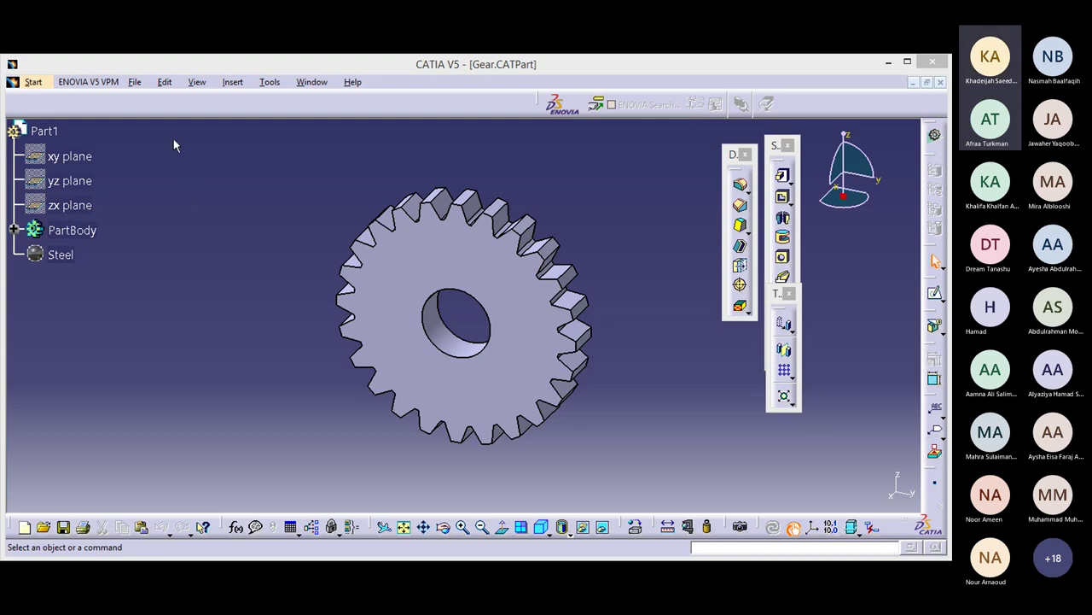
left_click(34, 81)
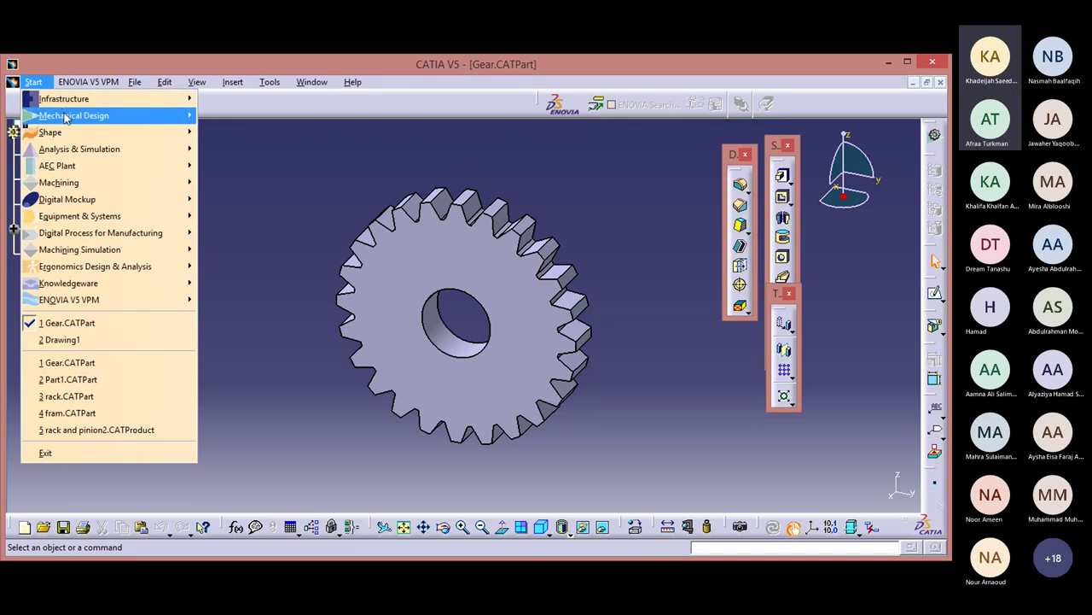
Create a new Product1 assembly in Assembly Design and start Existing Component on Product1
mouse_move(66, 118)
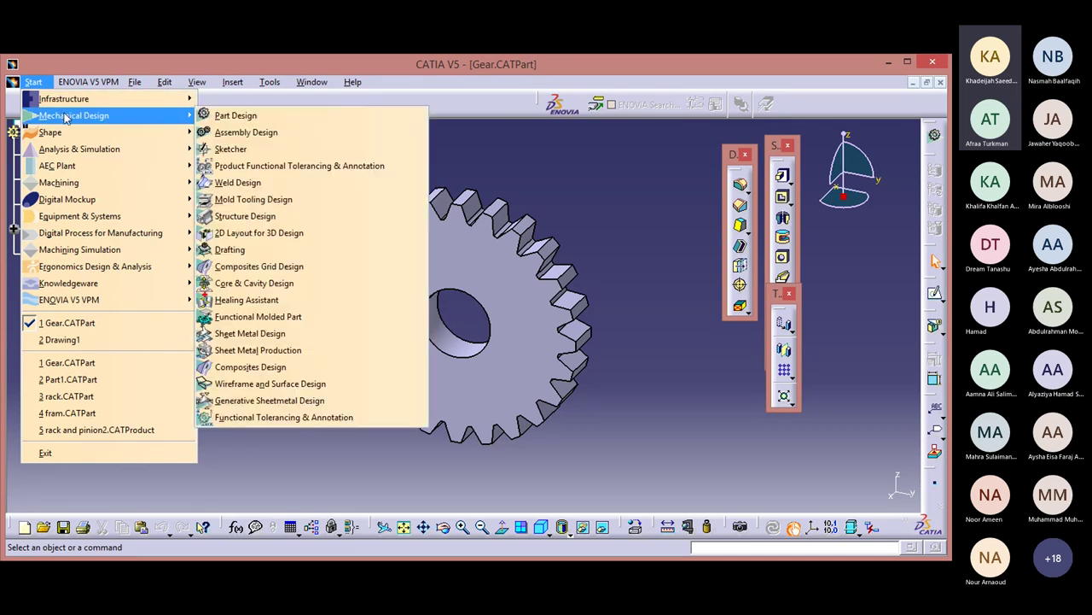
left_click(247, 132)
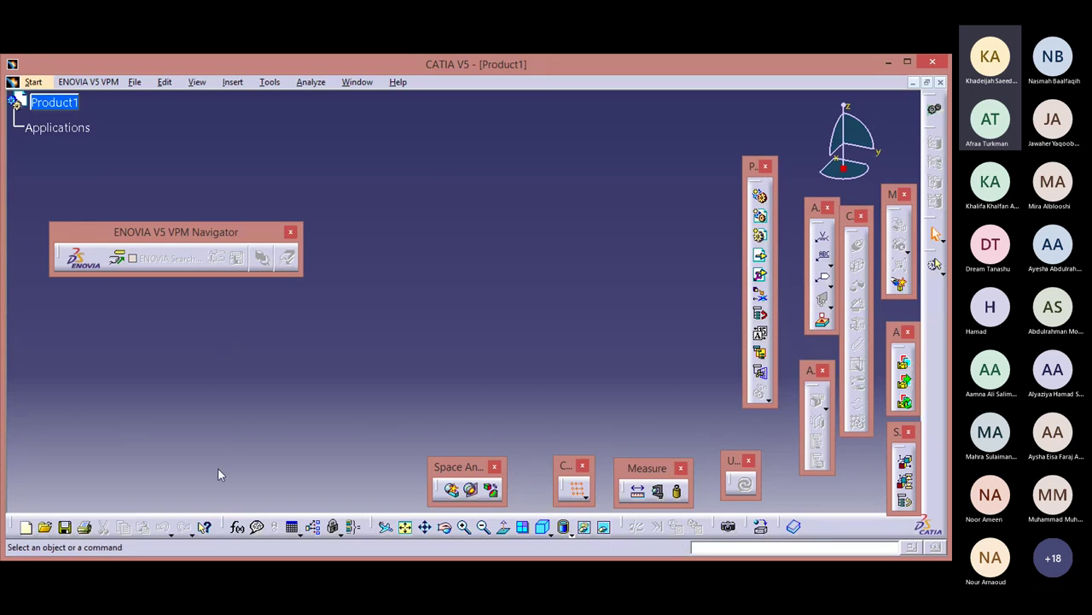
left_click_drag(216, 461, 216, 458)
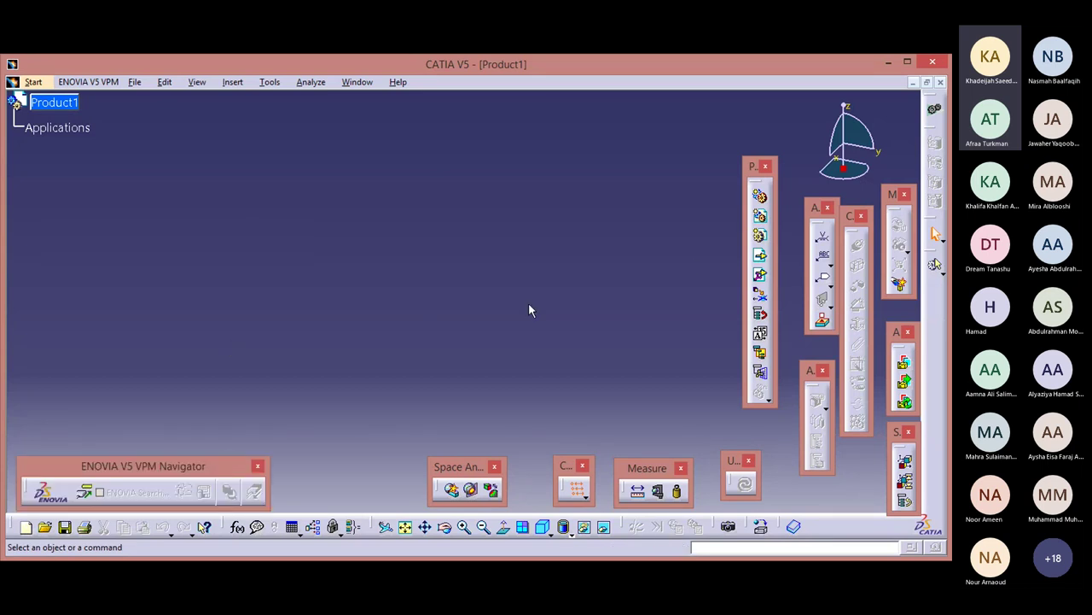
left_click(761, 256)
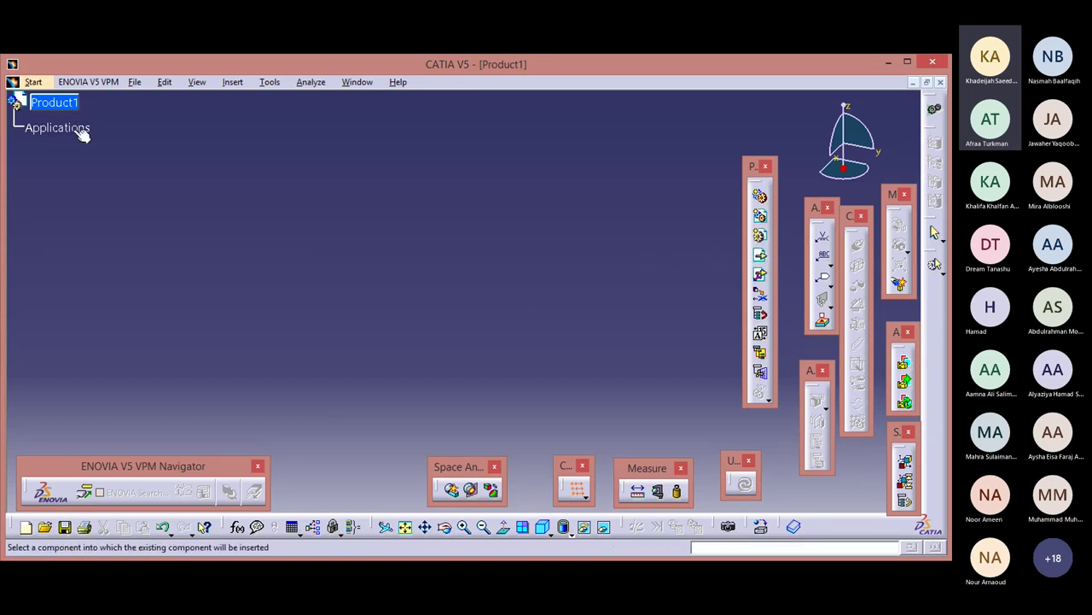
left_click(71, 103)
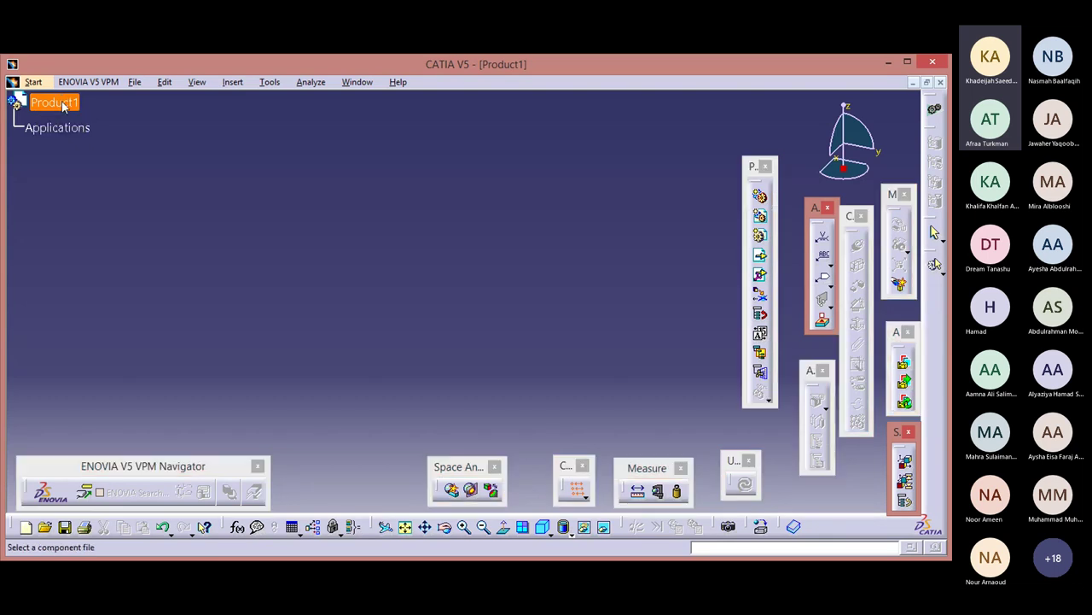
Insert the fram, Gear and rack CATPart files from the Desktop into Product1
left_click_drag(659, 226, 646, 304)
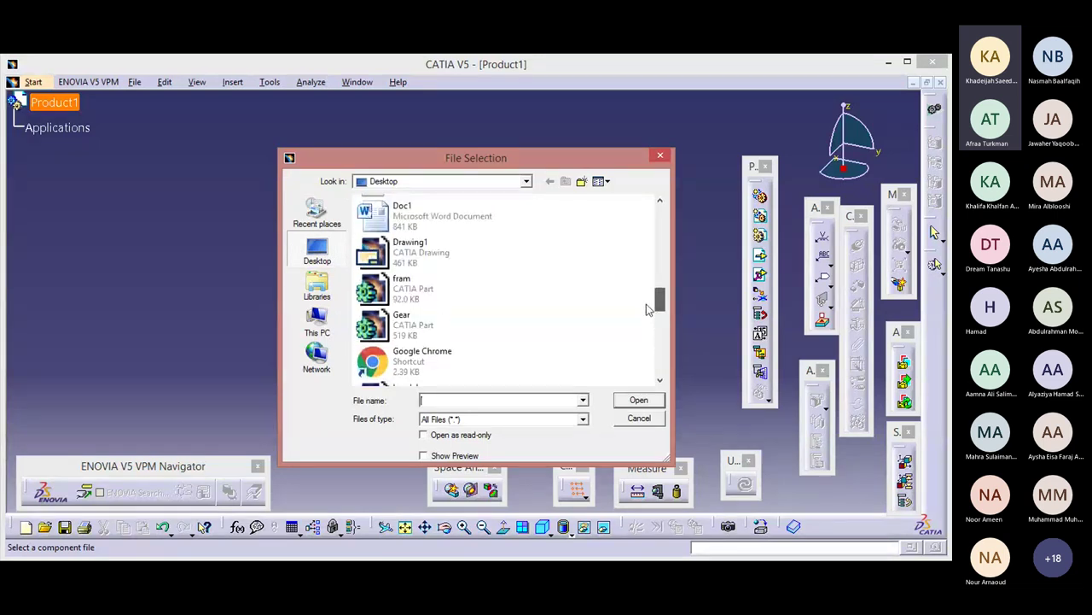
left_click(461, 300)
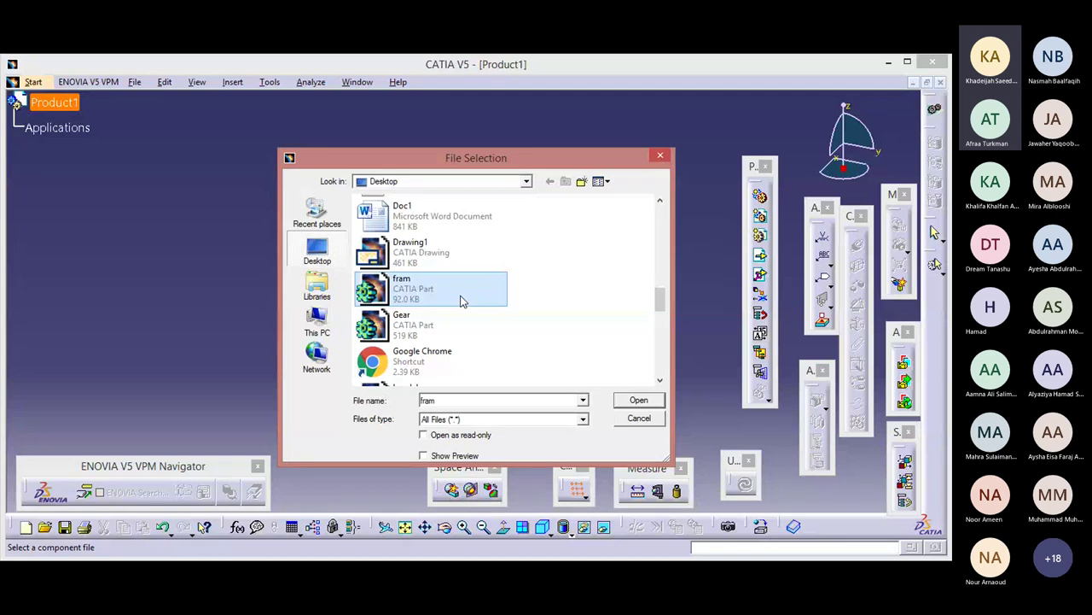
left_click(459, 325, "ctrl")
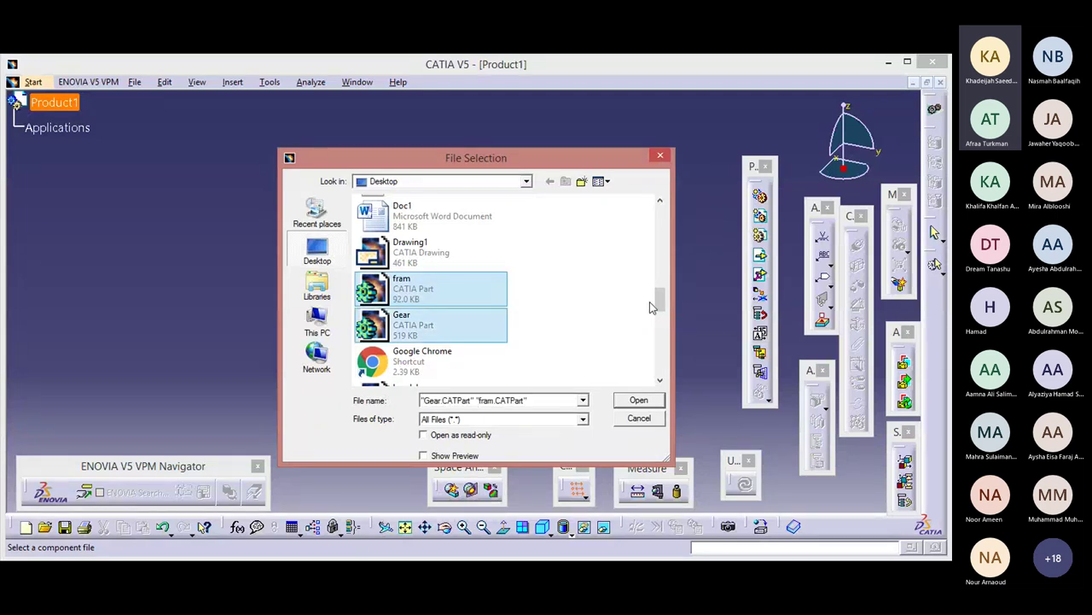
left_click_drag(660, 303, 646, 357)
left_click(442, 340, "ctrl")
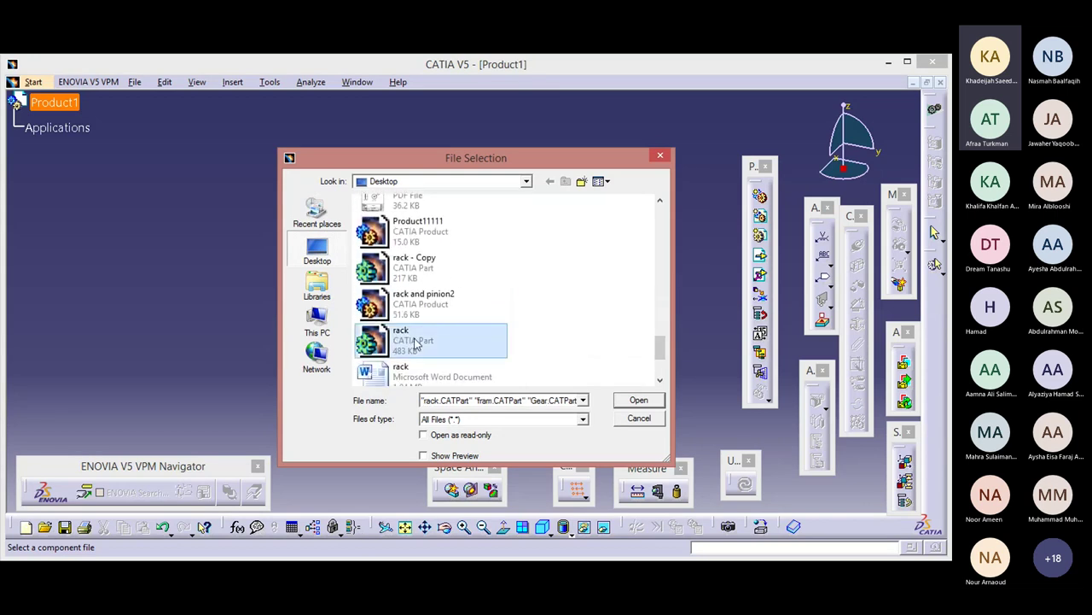
left_click(643, 399)
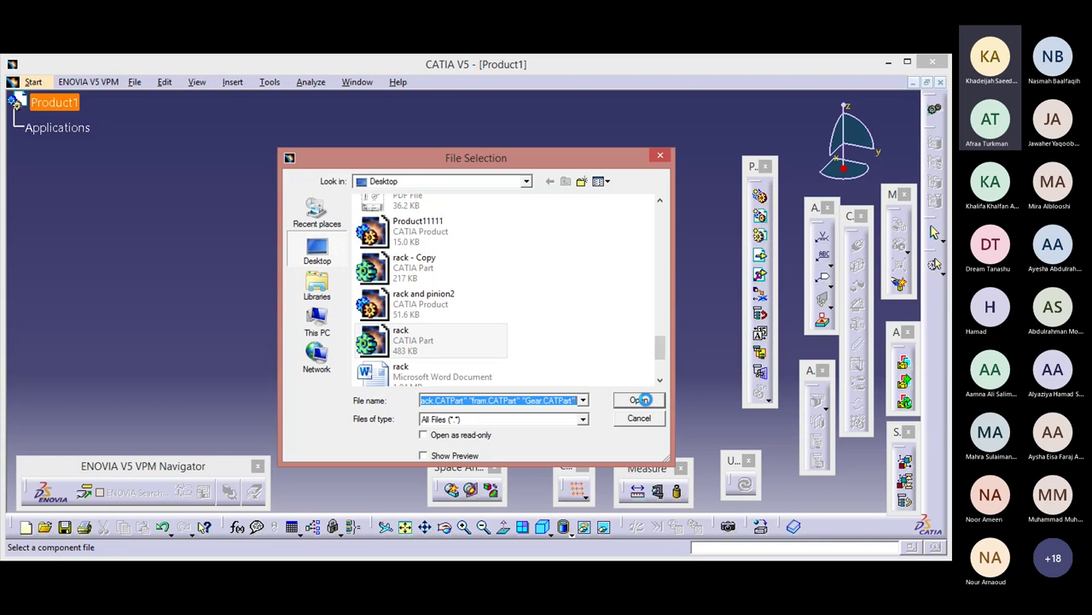
left_click(641, 400)
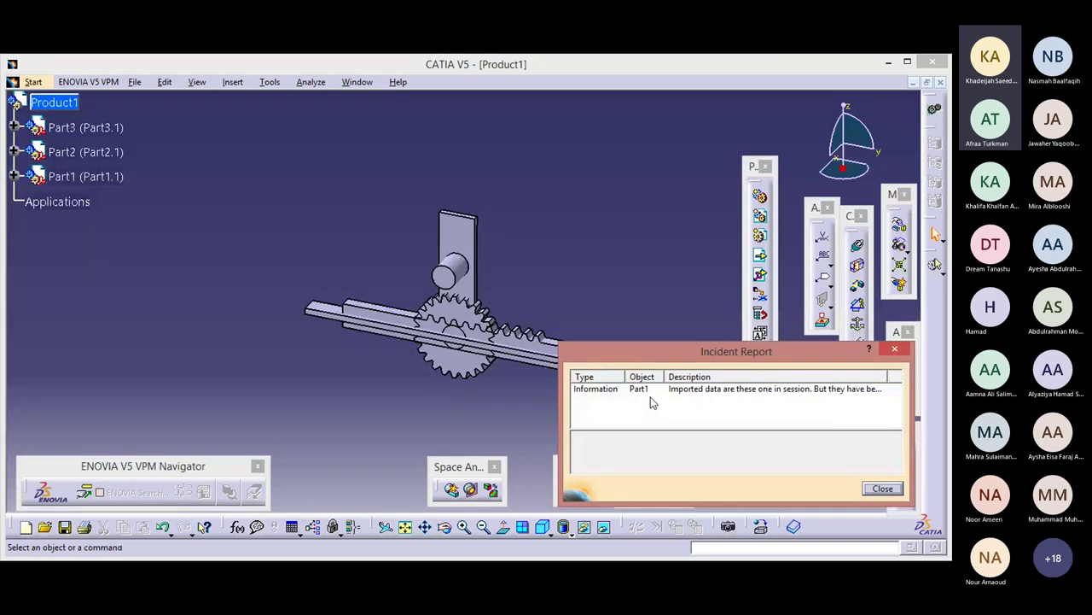
Dismiss the incident report, then drag the gear along X and Y and the rack along X
left_click(882, 490)
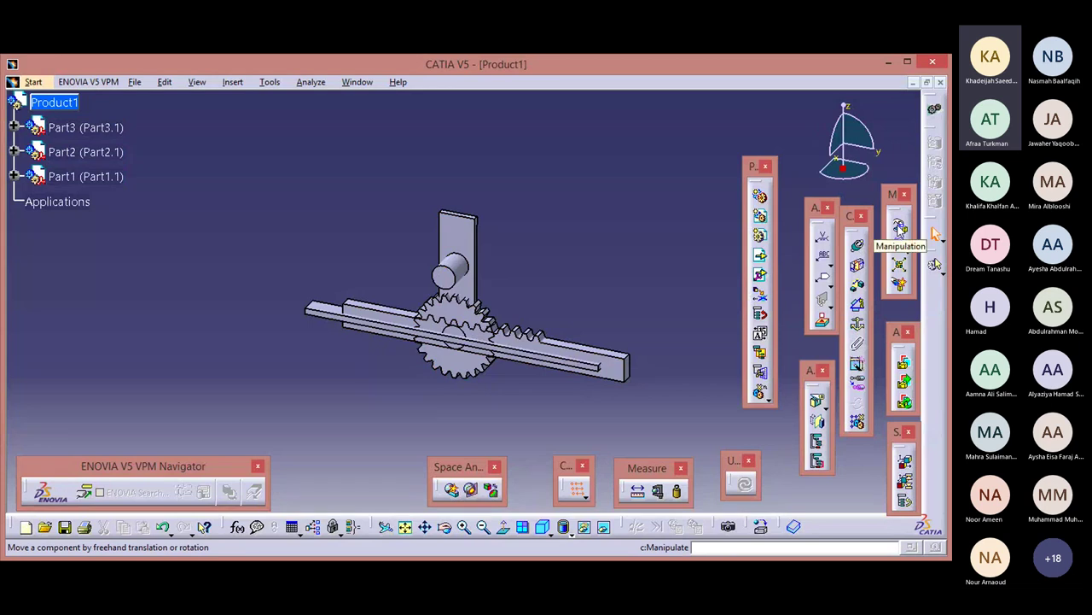
left_click(899, 226)
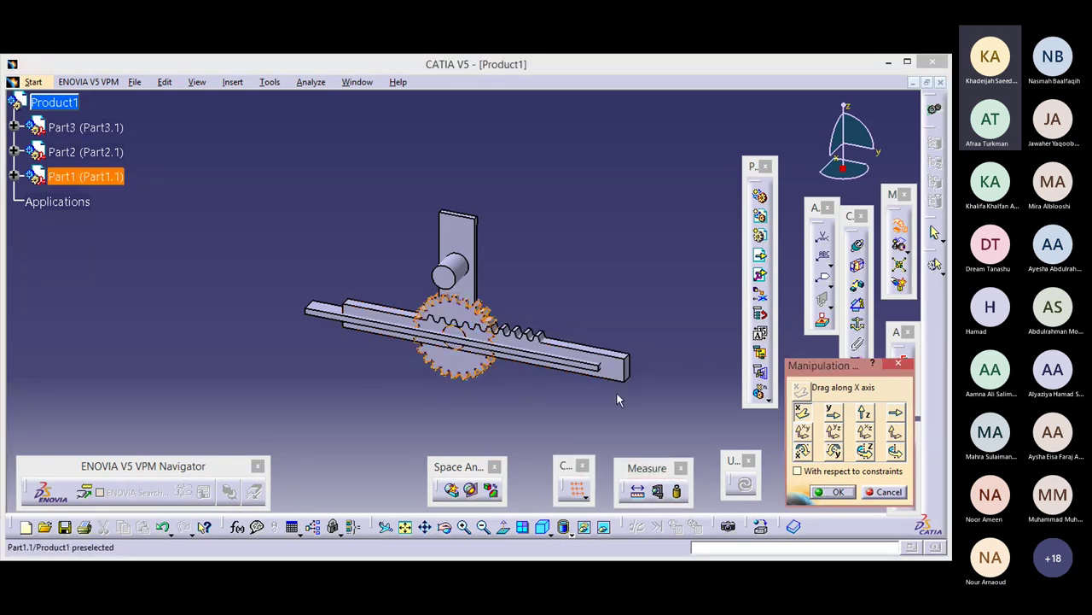
left_click_drag(463, 357, 399, 420)
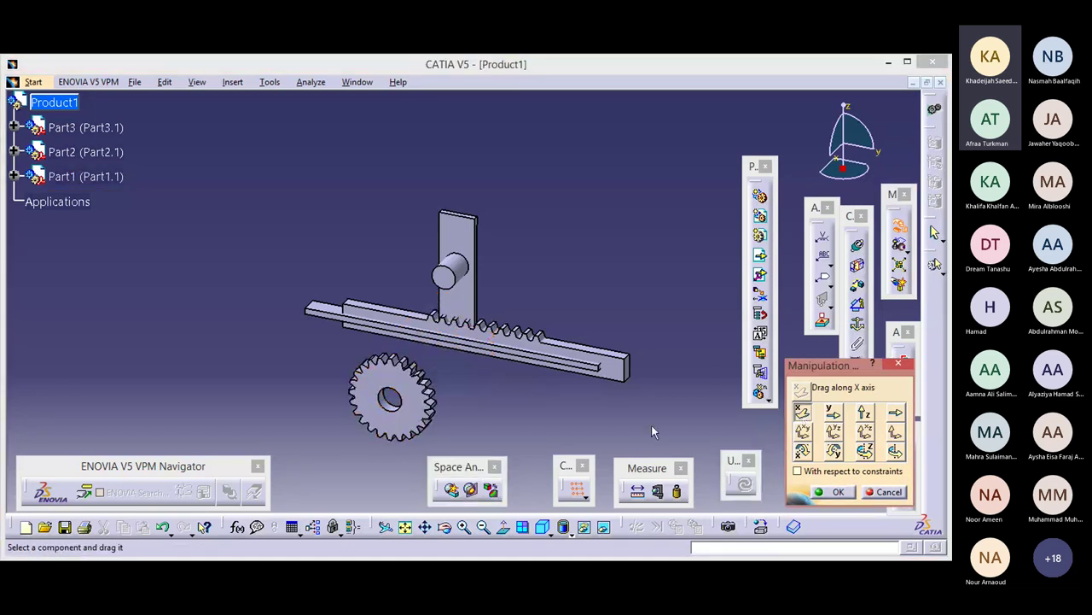
left_click(834, 414)
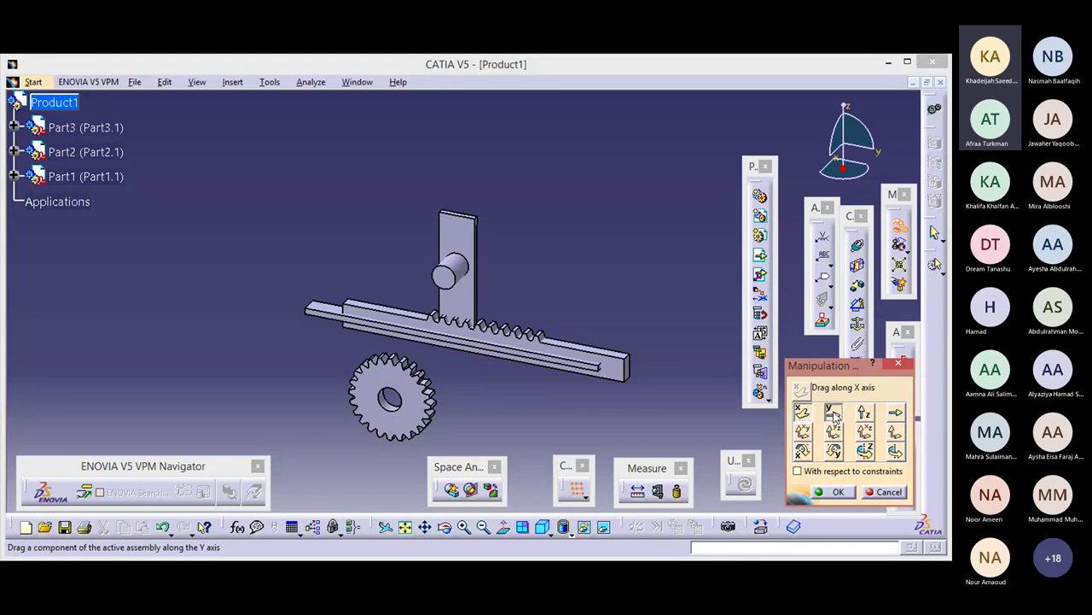
left_click_drag(422, 414, 397, 430)
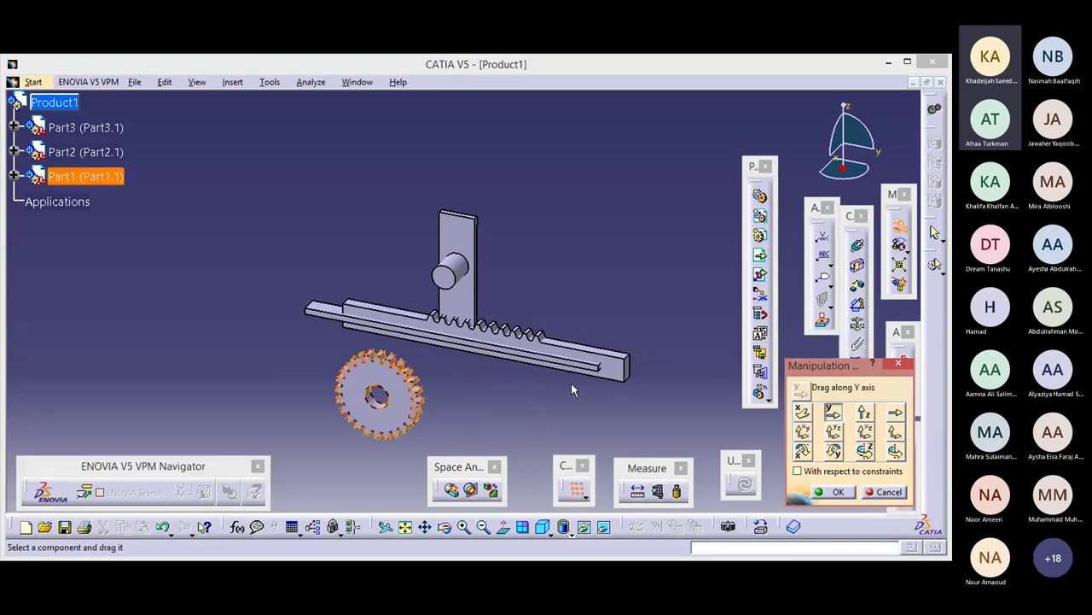
left_click(803, 412)
left_click_drag(621, 363, 505, 378)
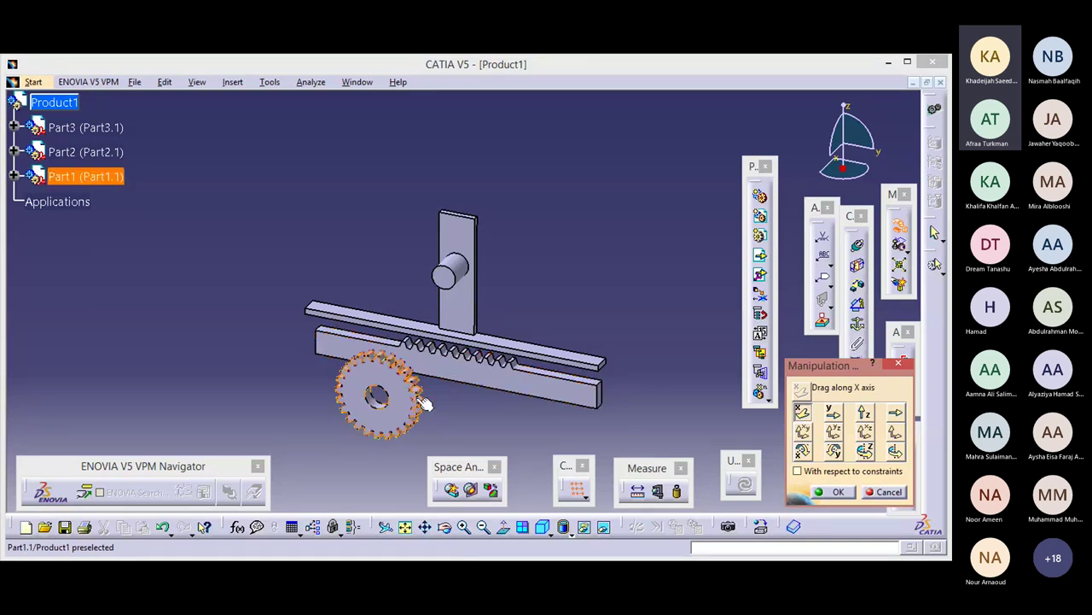
Raise the gear along Z, then check the assembly from the back and left views
left_click(464, 526)
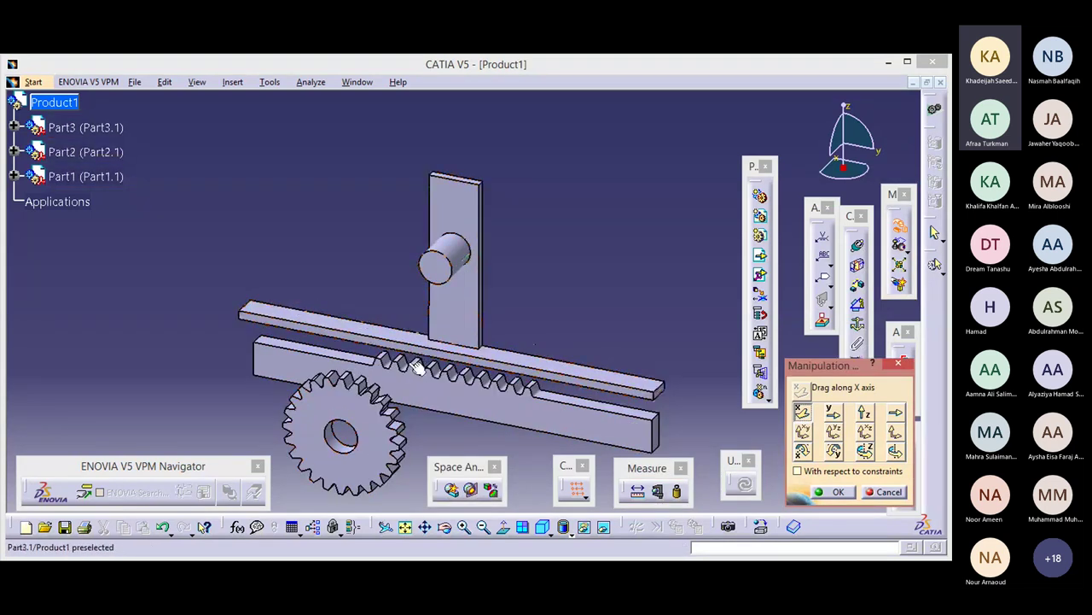
left_click(863, 413)
left_click_drag(390, 451, 389, 299)
left_click(563, 532)
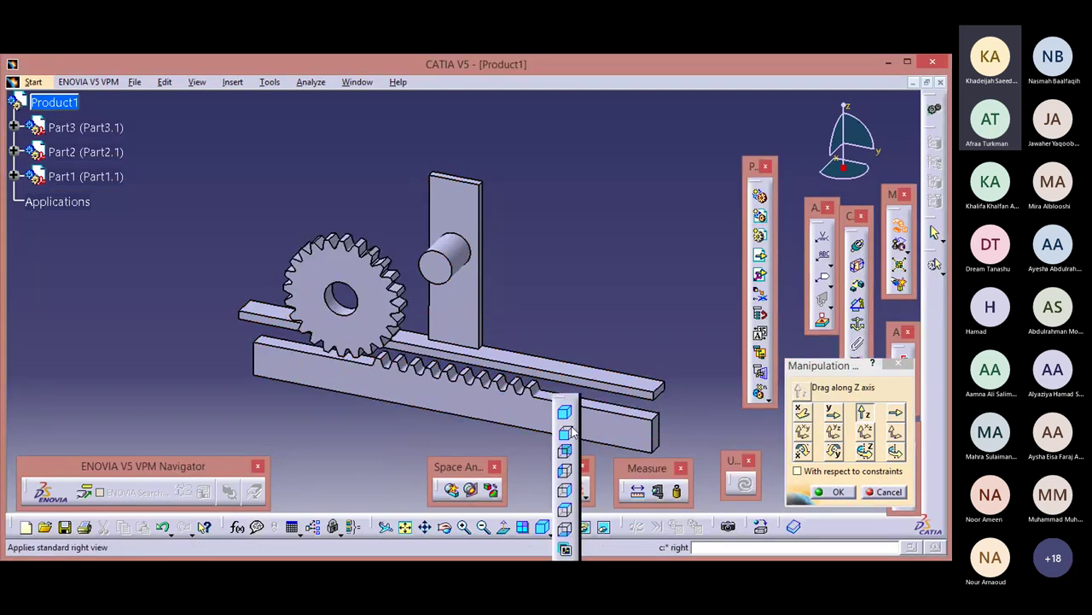
left_click(566, 455)
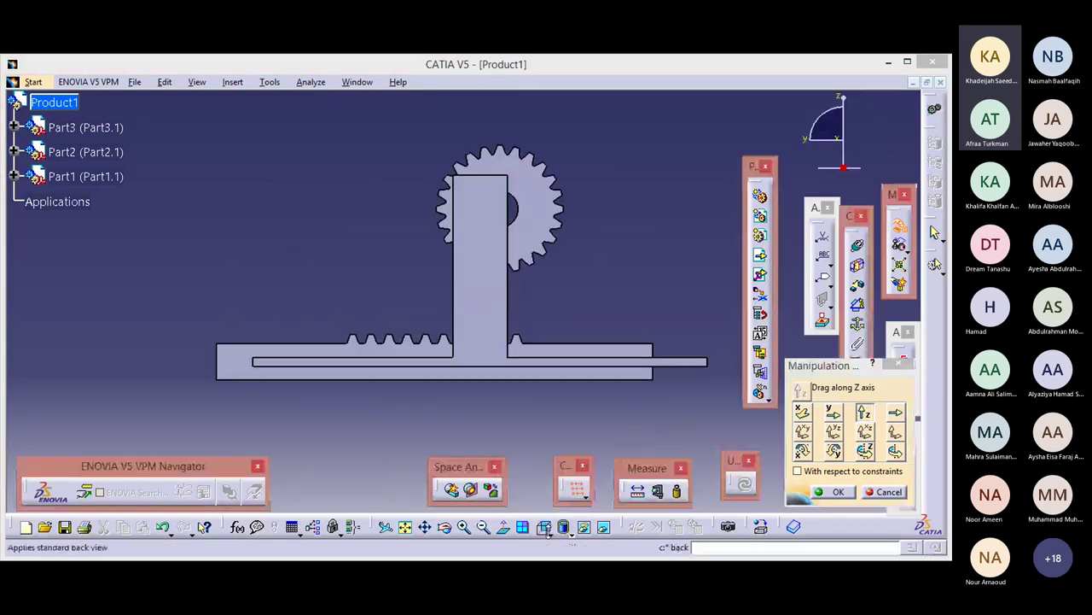
left_click(562, 527)
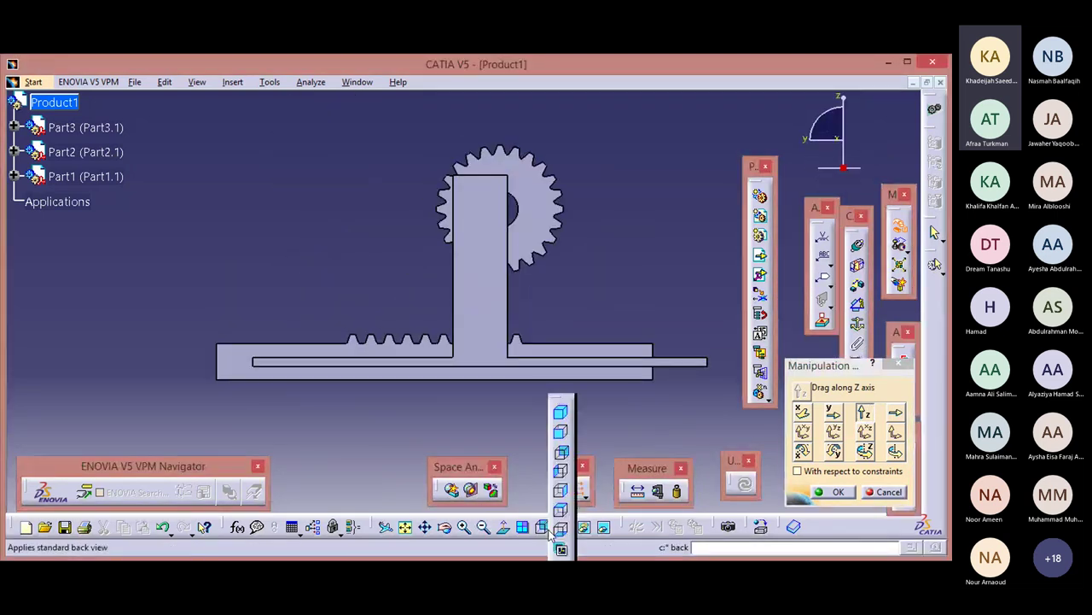
left_click(561, 476)
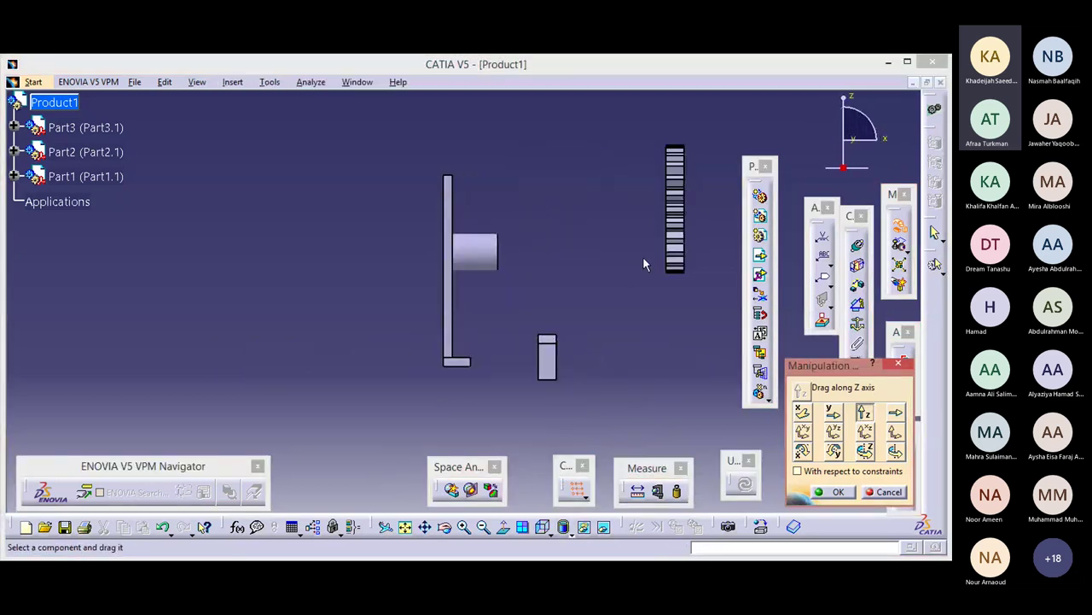
Slide the gear left and down, move the rack block up and left, and accept the positions
left_click(833, 412)
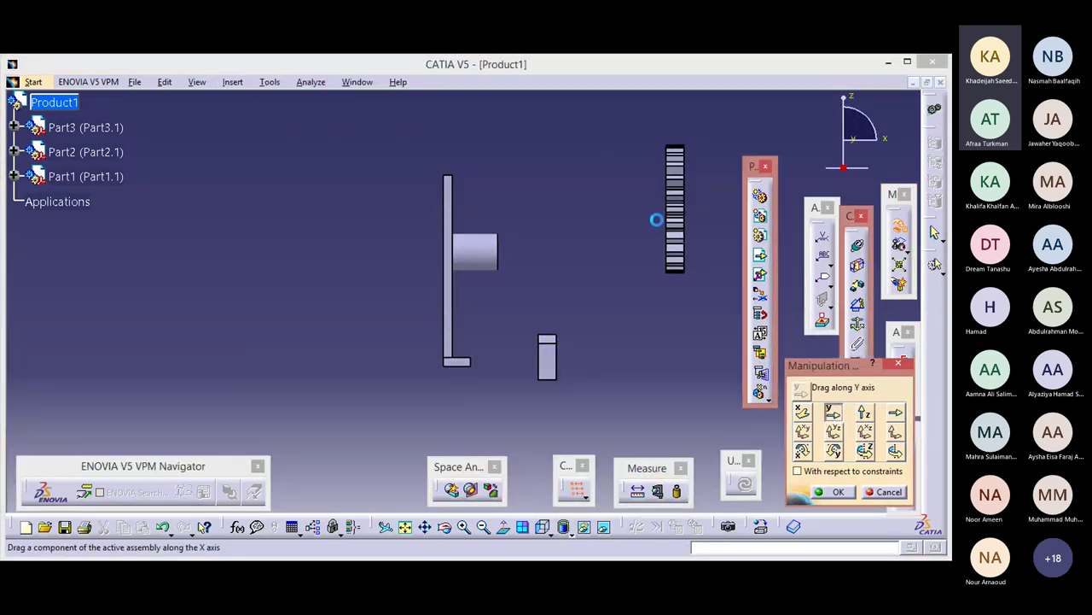
left_click(803, 413)
left_click_drag(677, 237, 545, 239)
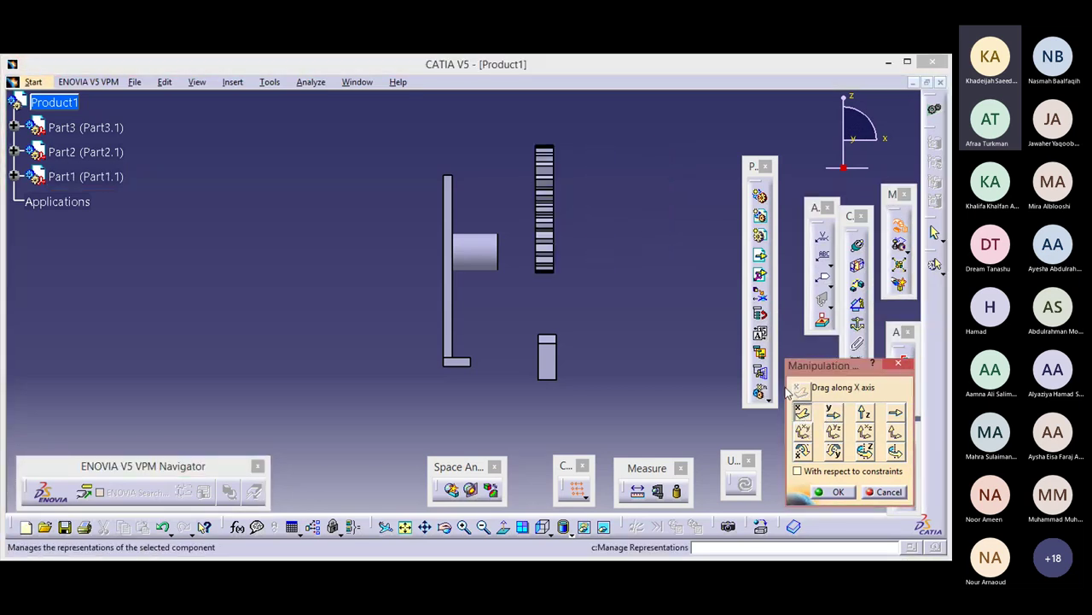
left_click(864, 413)
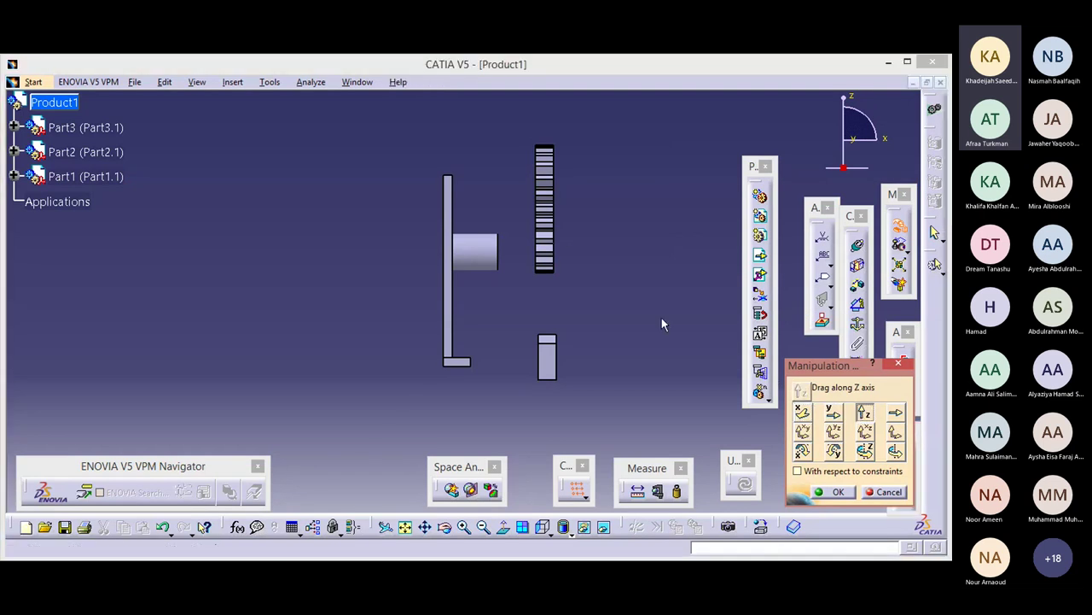
left_click_drag(558, 251, 559, 284)
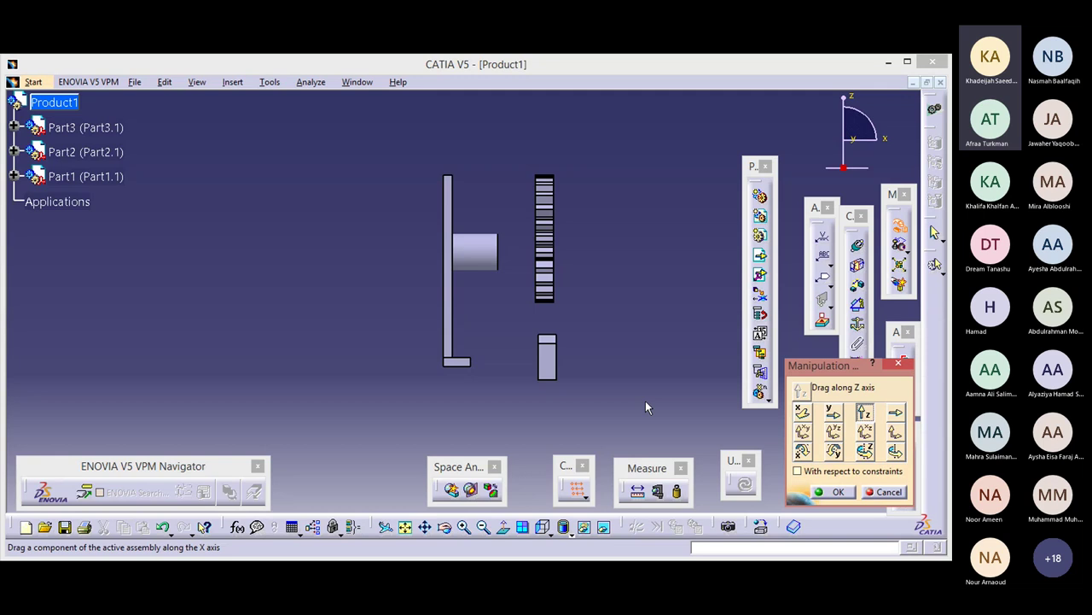
left_click_drag(547, 361, 547, 337)
left_click(801, 413)
left_click_drag(549, 334, 481, 327)
left_click(830, 491)
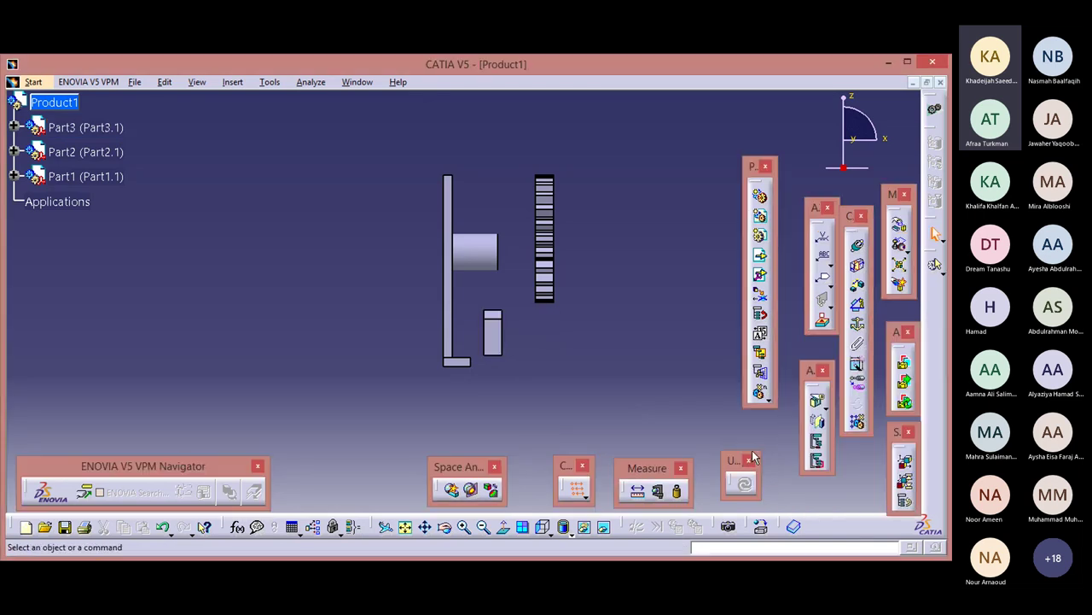
left_click(549, 534)
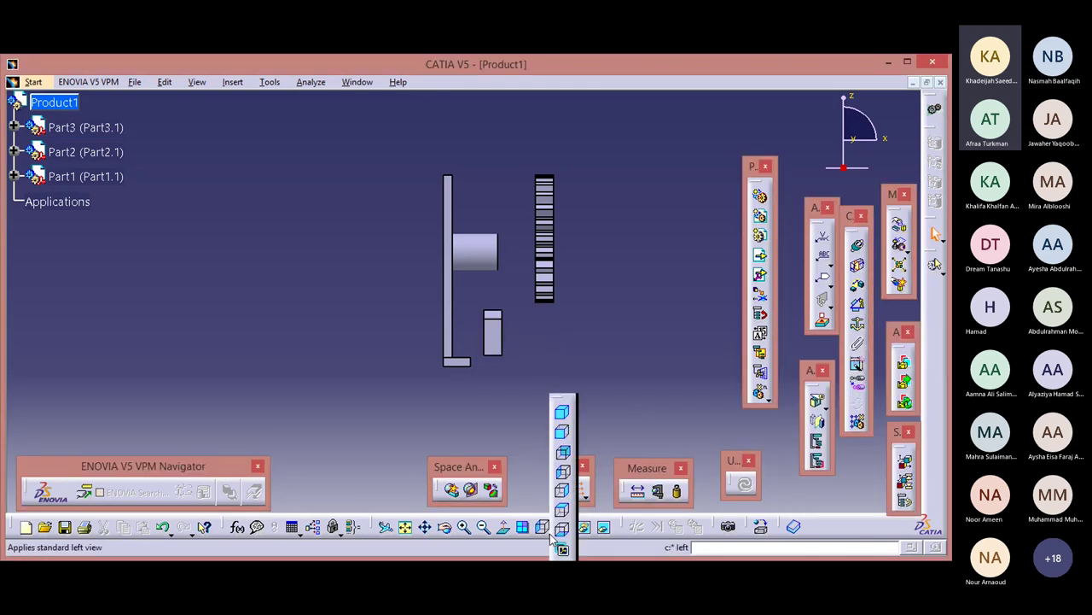
In isometric view, add a Coincidence constraint between the gear bore axis and the shaft axis
left_click(562, 408)
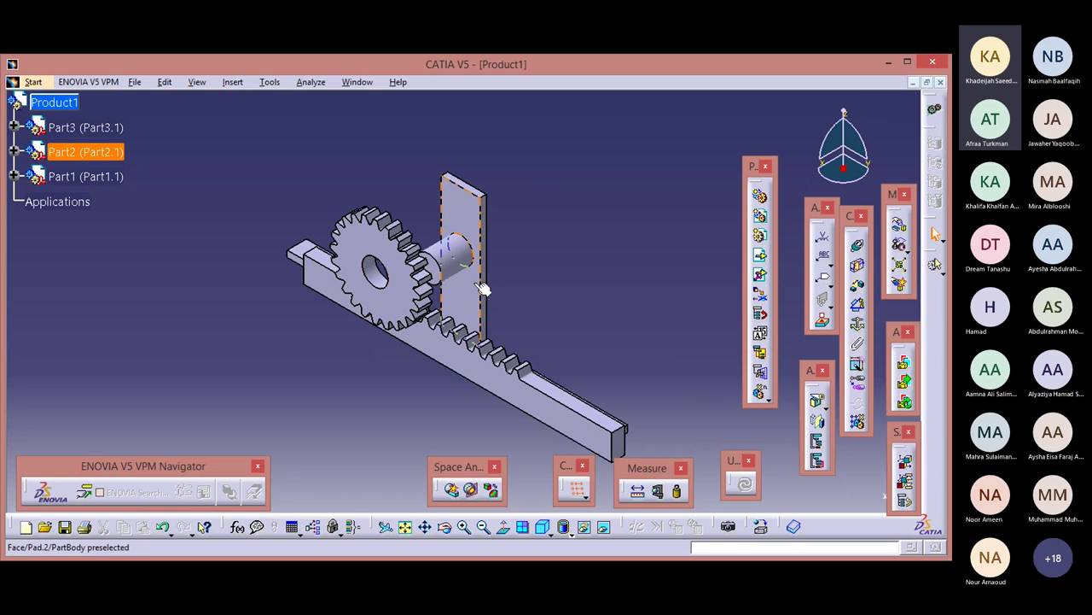
left_click(859, 248)
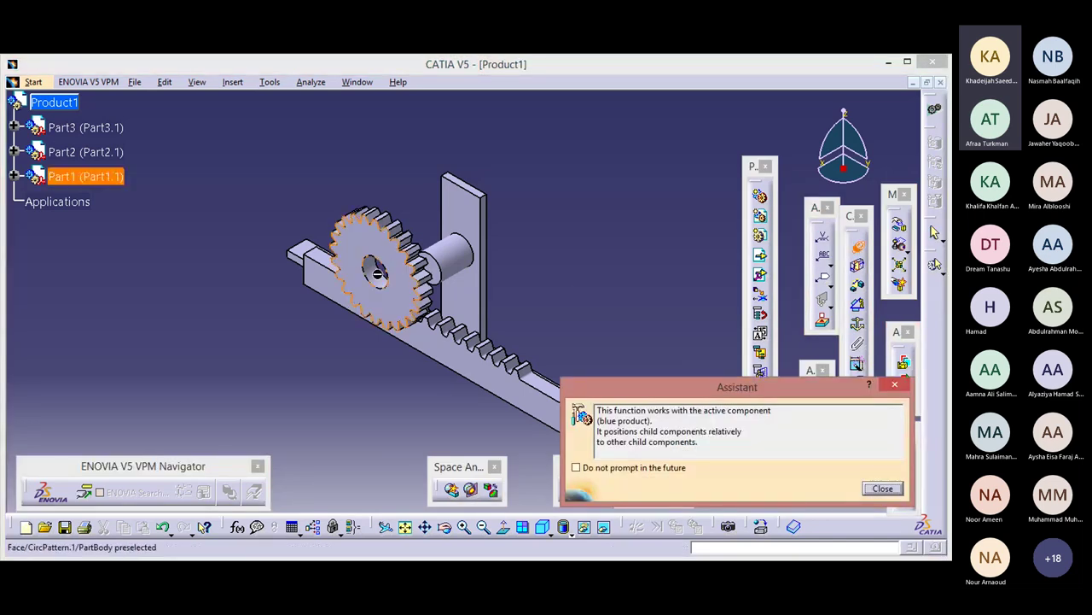
left_click(388, 279)
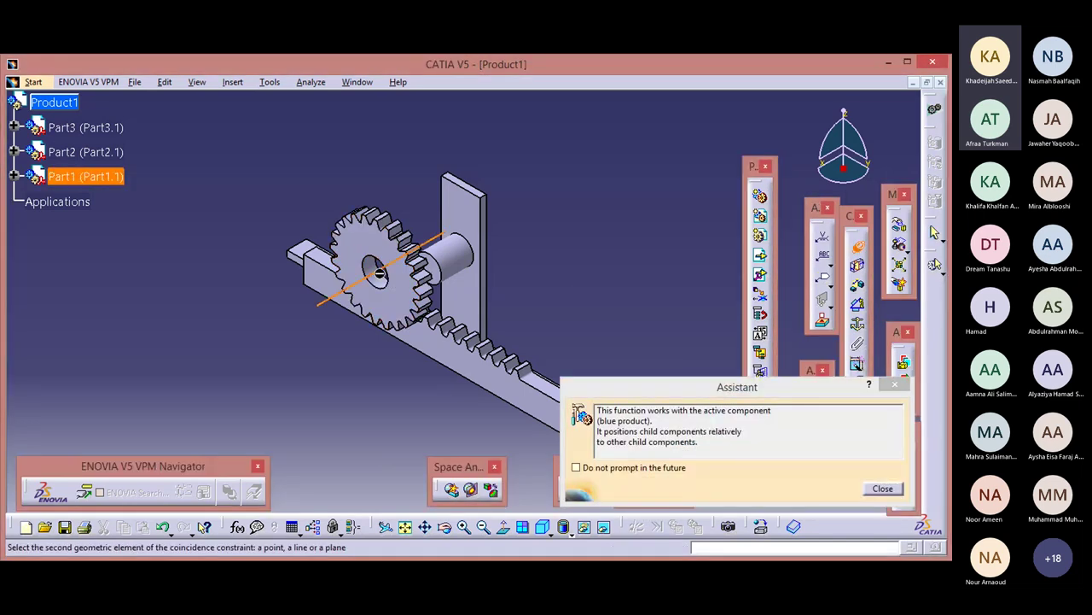
left_click(441, 263)
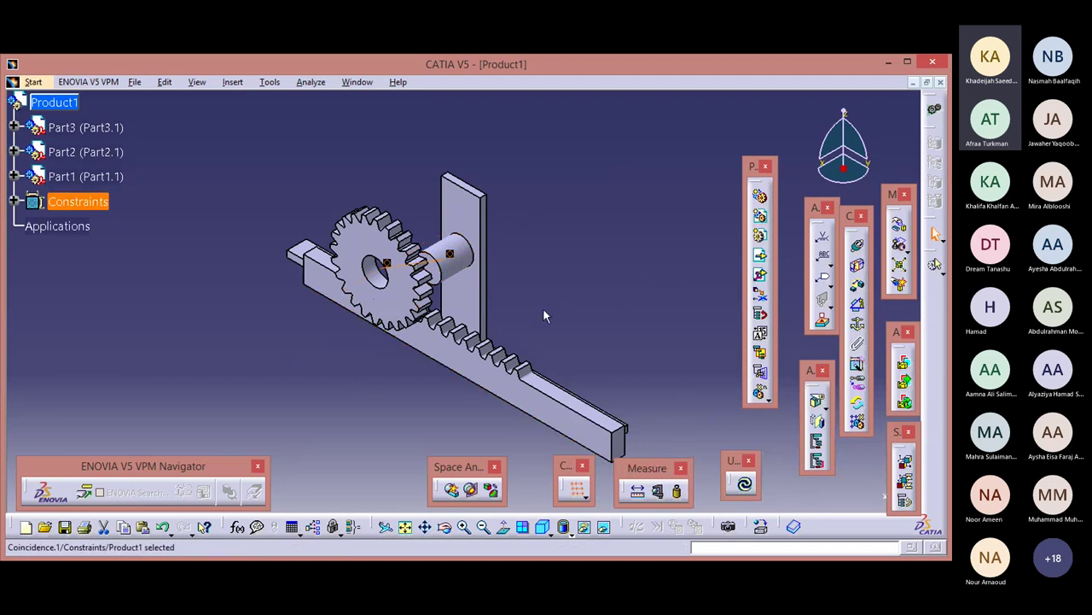
Add a contact constraint between the bracket plate face and the gear face, then update the assembly
left_click(859, 270)
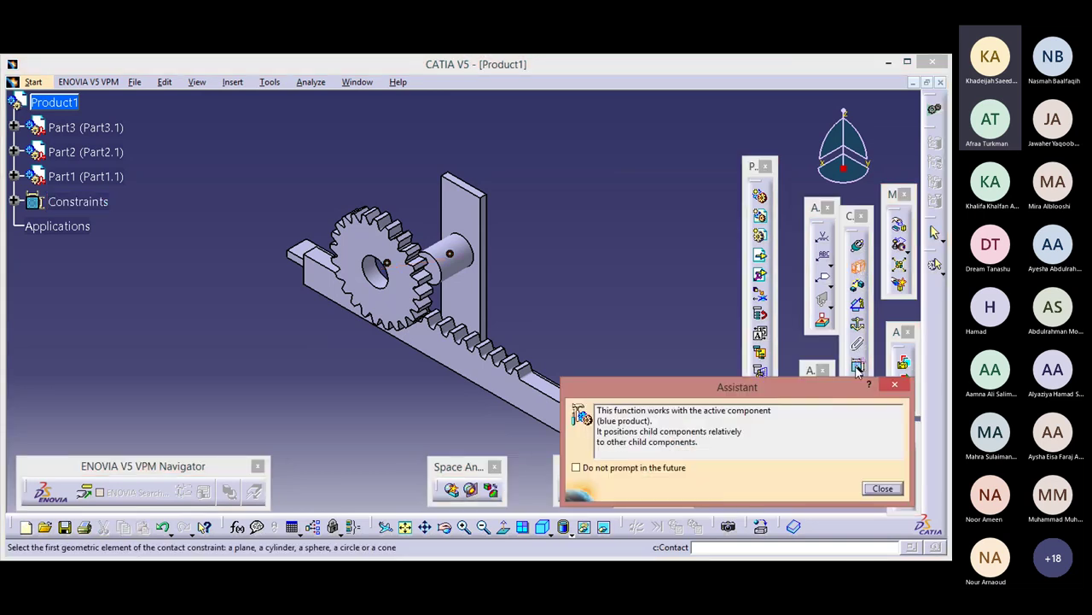
left_click(470, 224)
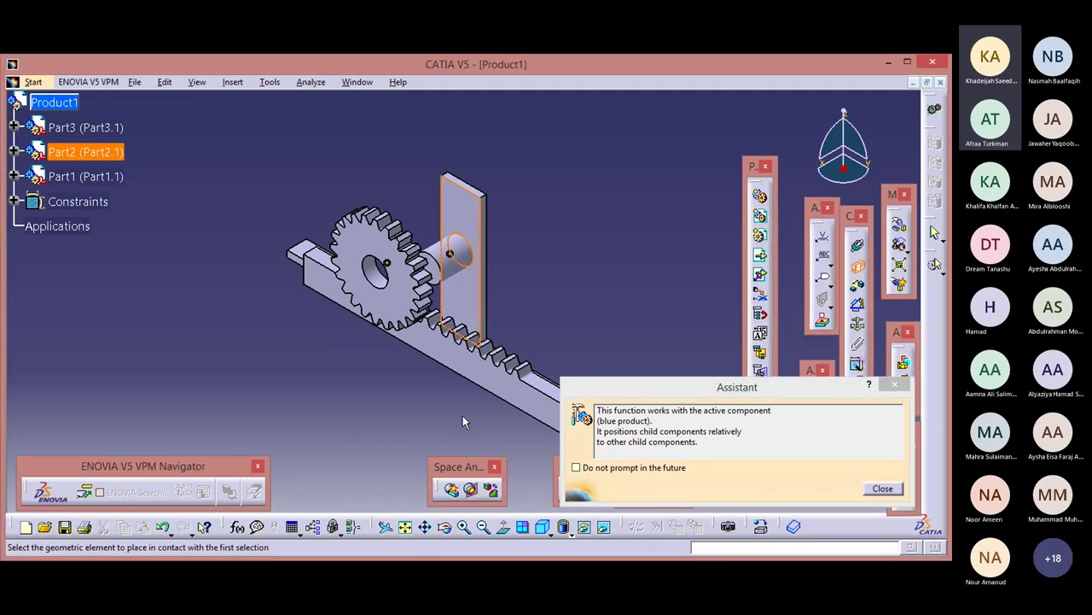
left_click(444, 527)
left_click_drag(541, 317, 381, 352)
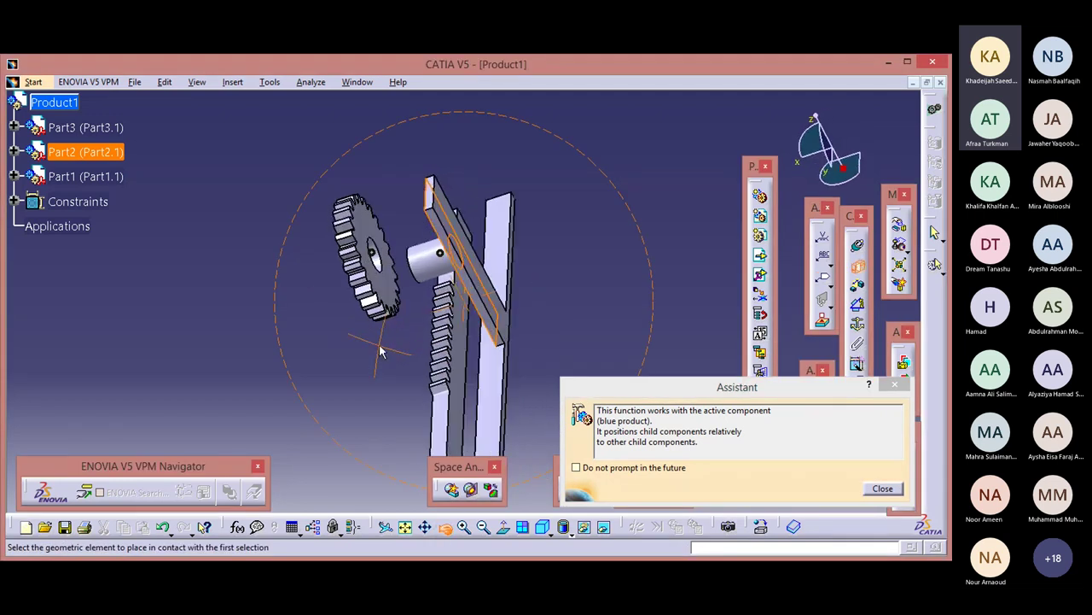
left_click(370, 247)
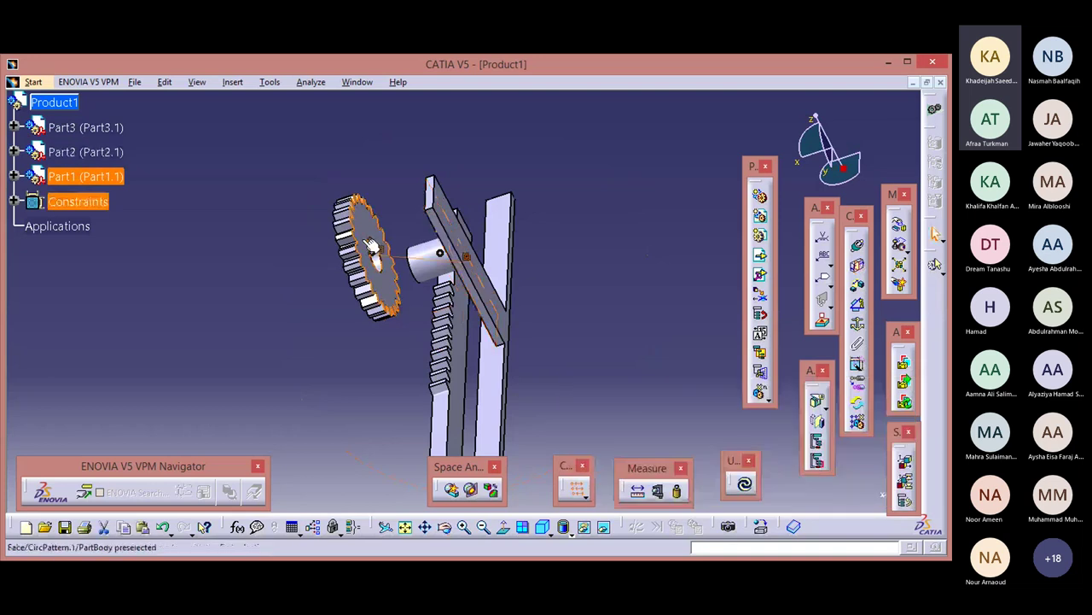
left_click(746, 483)
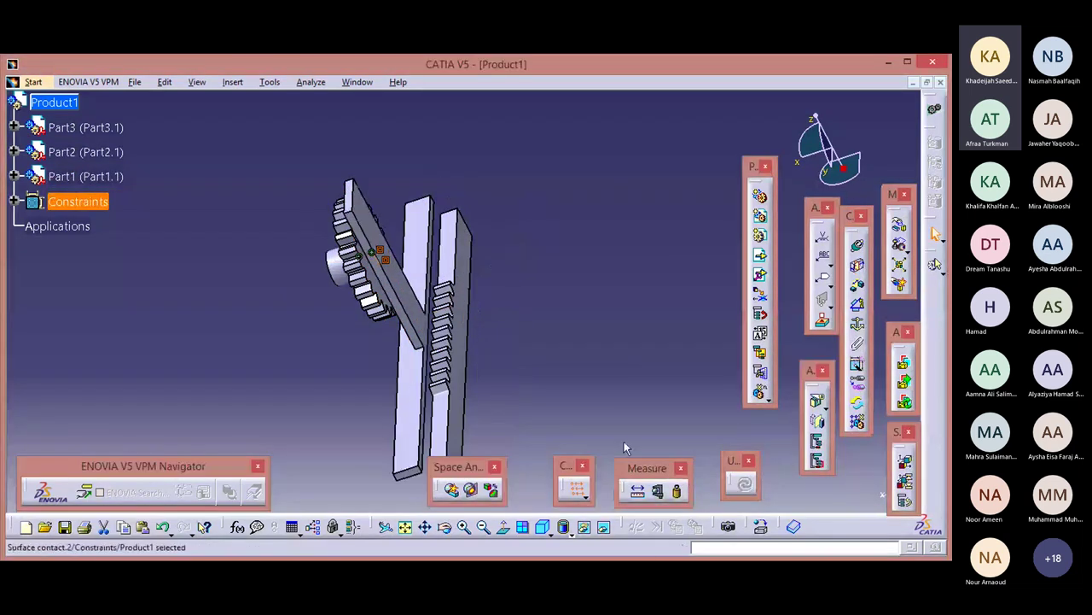
left_click(543, 529)
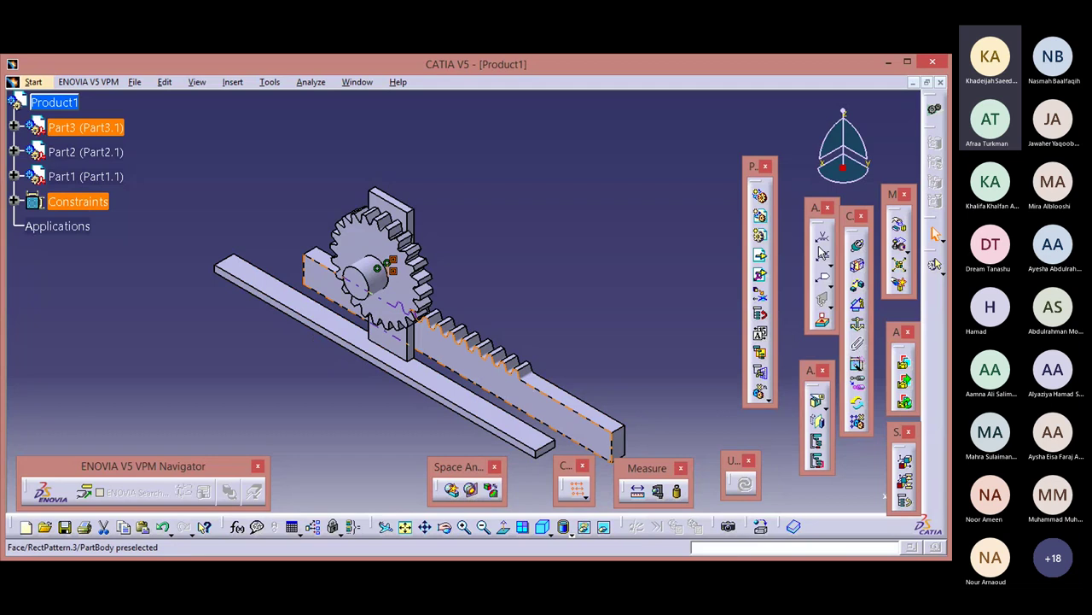
Drag the rack along X beneath the gear and raise it along Z toward the teeth
left_click(900, 225)
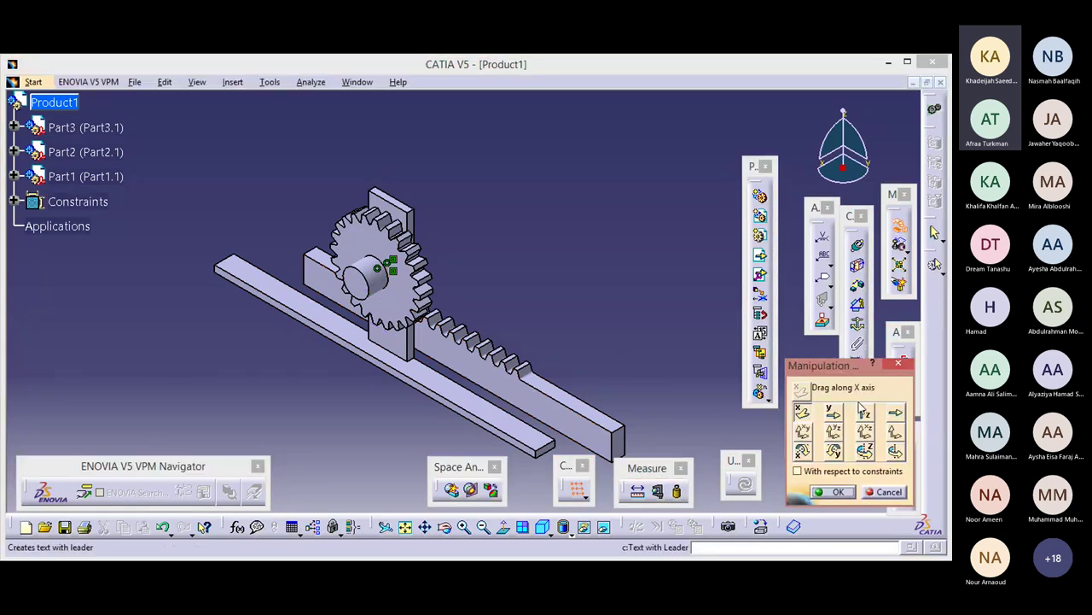
left_click_drag(613, 431, 531, 483)
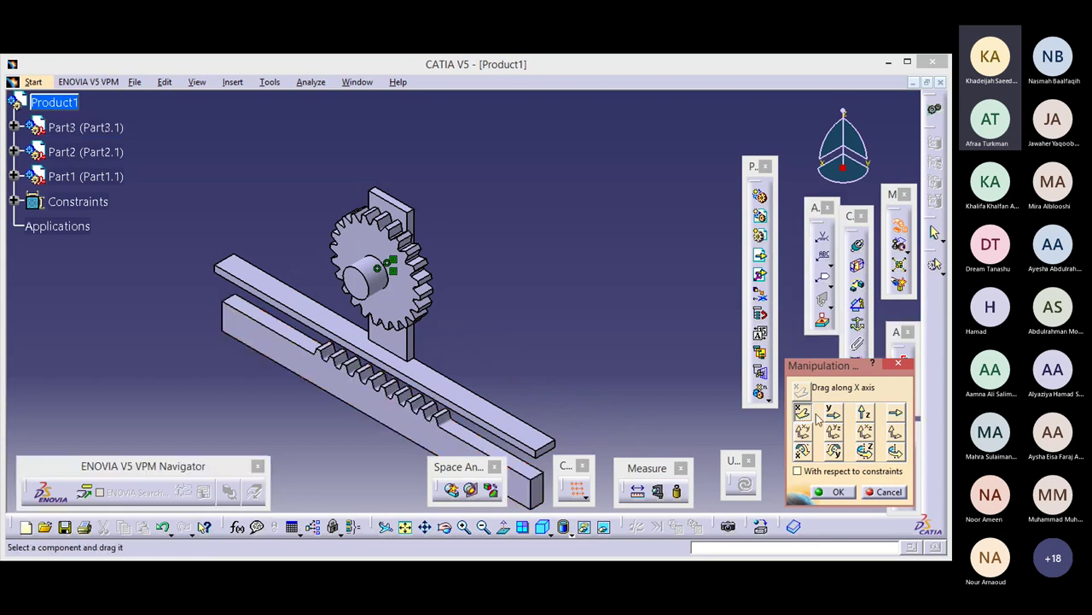
left_click(862, 414)
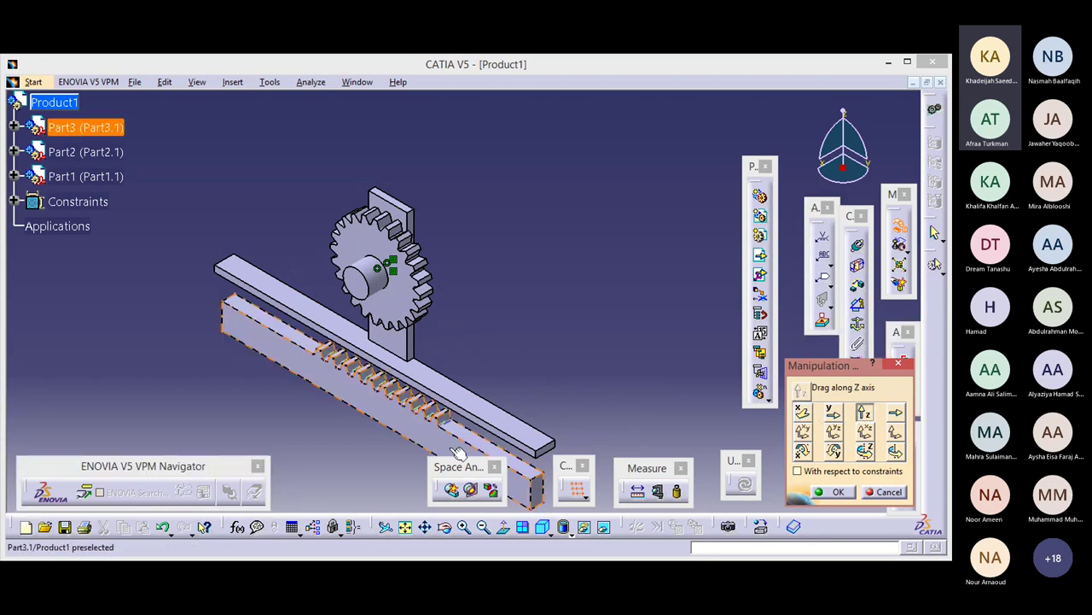
left_click_drag(450, 447, 449, 409)
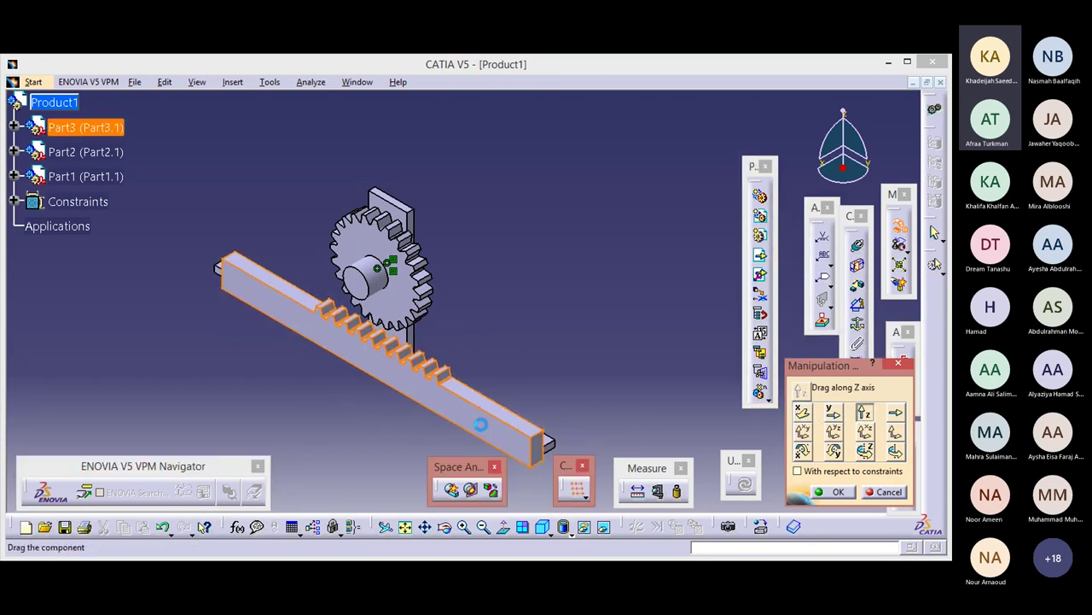
left_click(443, 528)
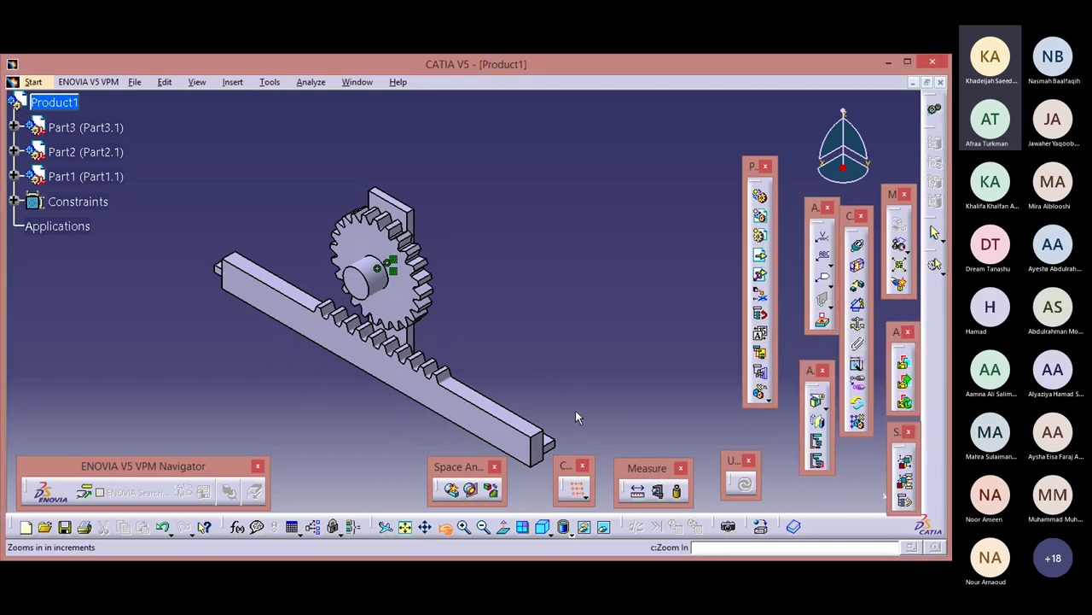
left_click(464, 528)
left_click_drag(430, 530, 508, 512)
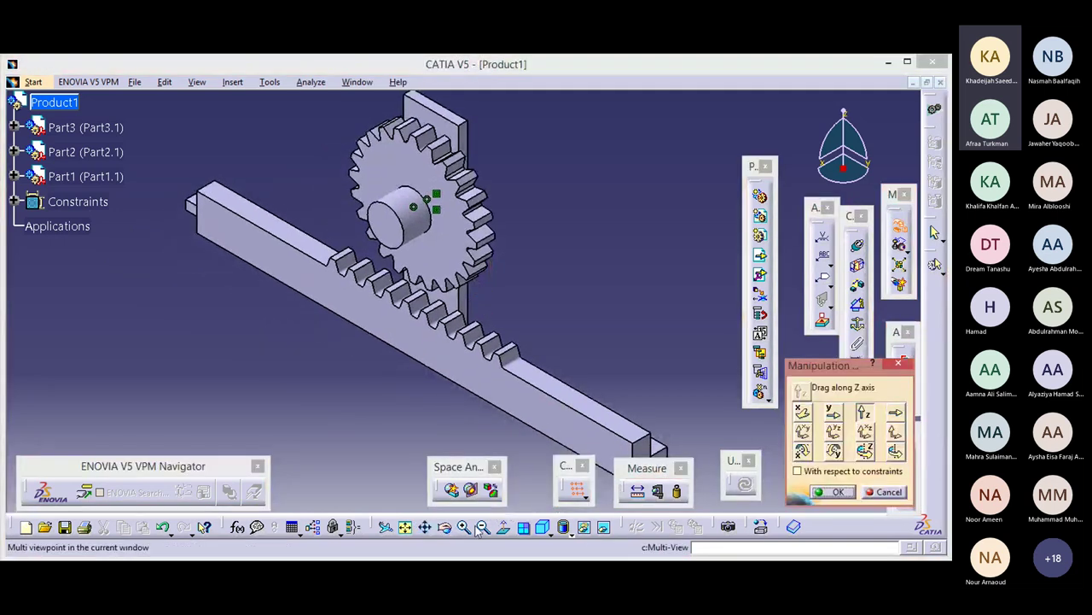
Refine the rack block position, sliding it right along X and lowering it along Z
left_click(832, 491)
mouse_move(274, 176)
middle_mouse_down()
mouse_move(254, 190)
mouse_move(273, 188)
middle_mouse_up()
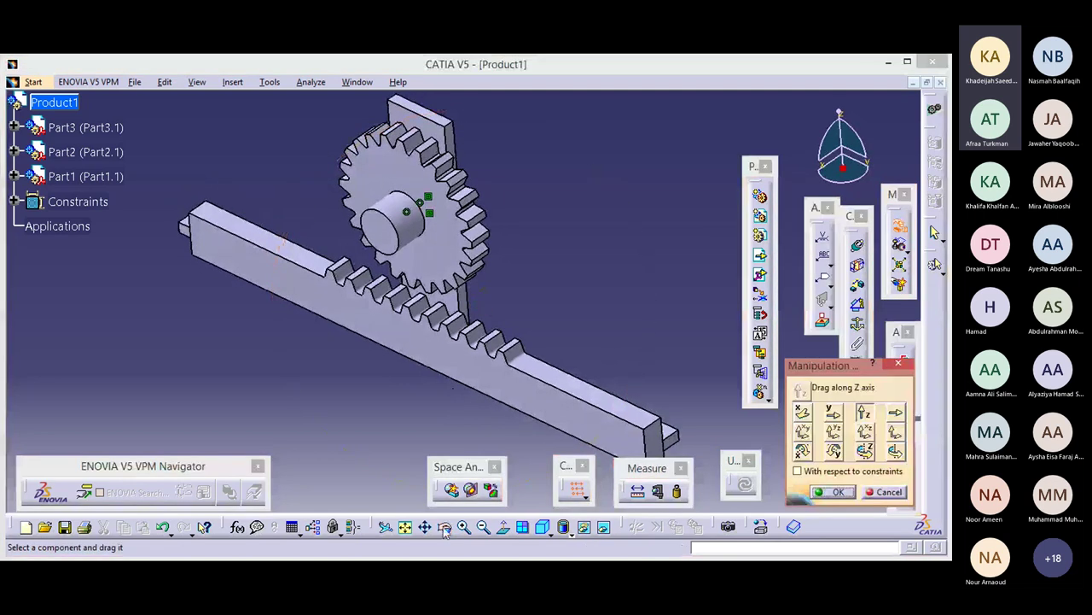
middle_click_drag(646, 383, 554, 335)
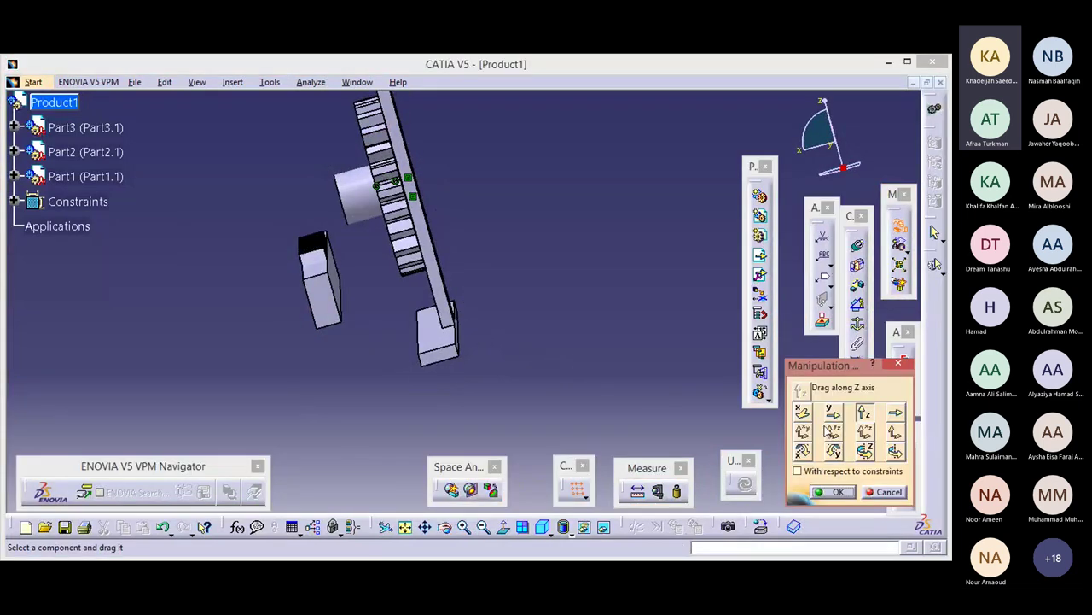
left_click_drag(320, 282, 539, 307)
left_click(833, 412)
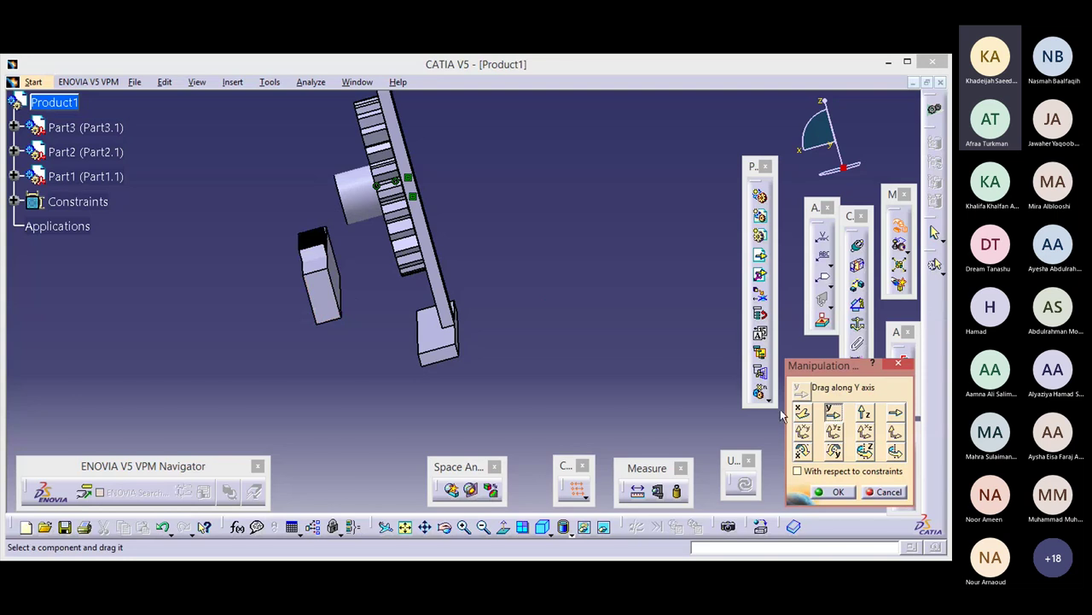
left_click(802, 413)
left_click_drag(332, 316, 390, 304)
left_click(561, 312)
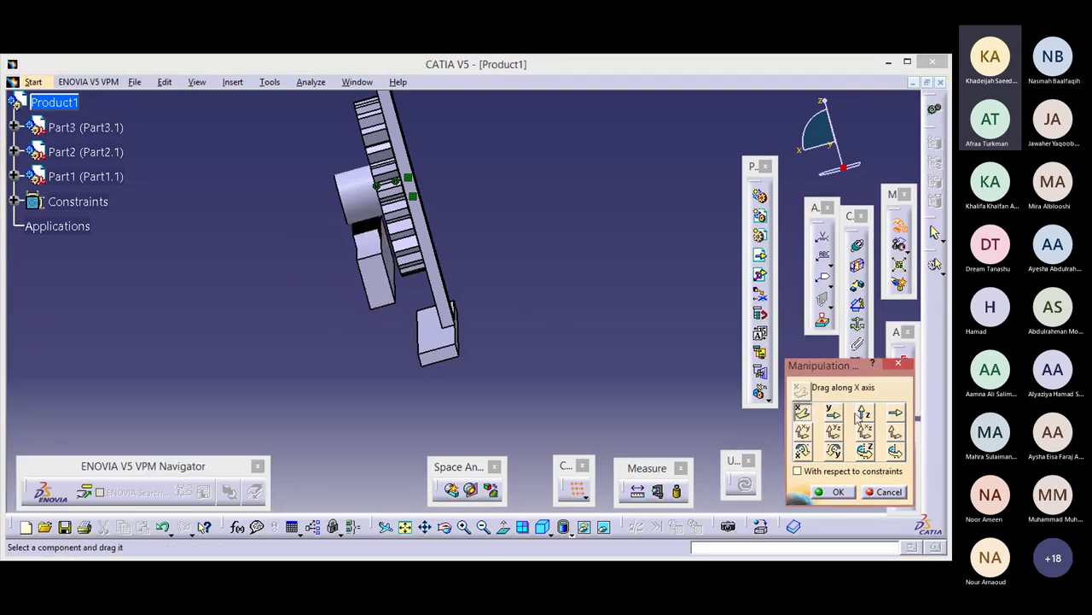
left_click(864, 413)
left_click_drag(393, 278, 394, 312)
left_click(515, 389)
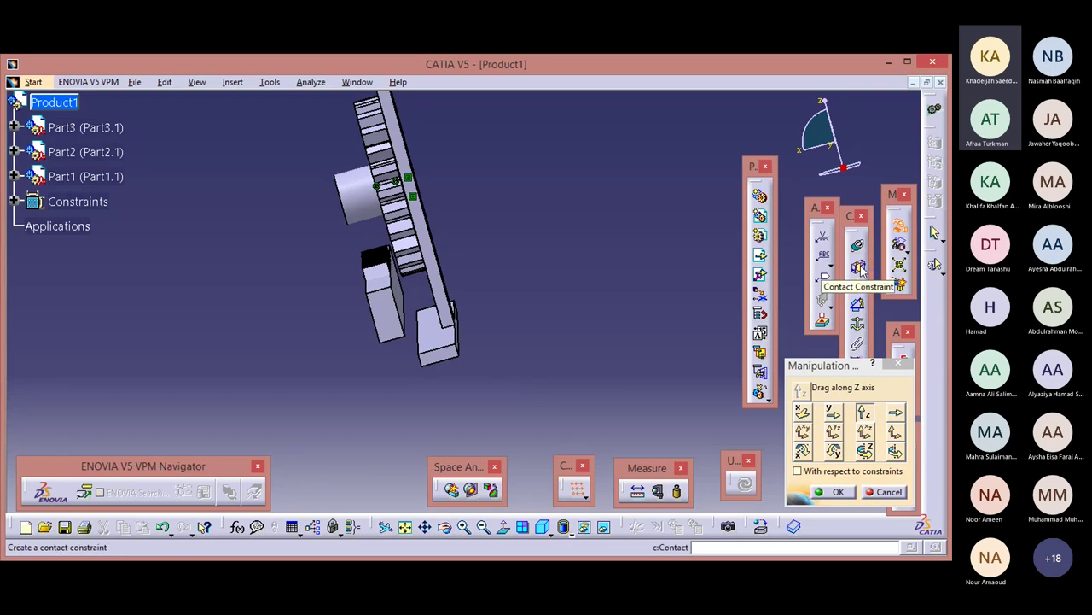
Orbit to inspect the rack and gear and close the Manipulation tool
key("Return")
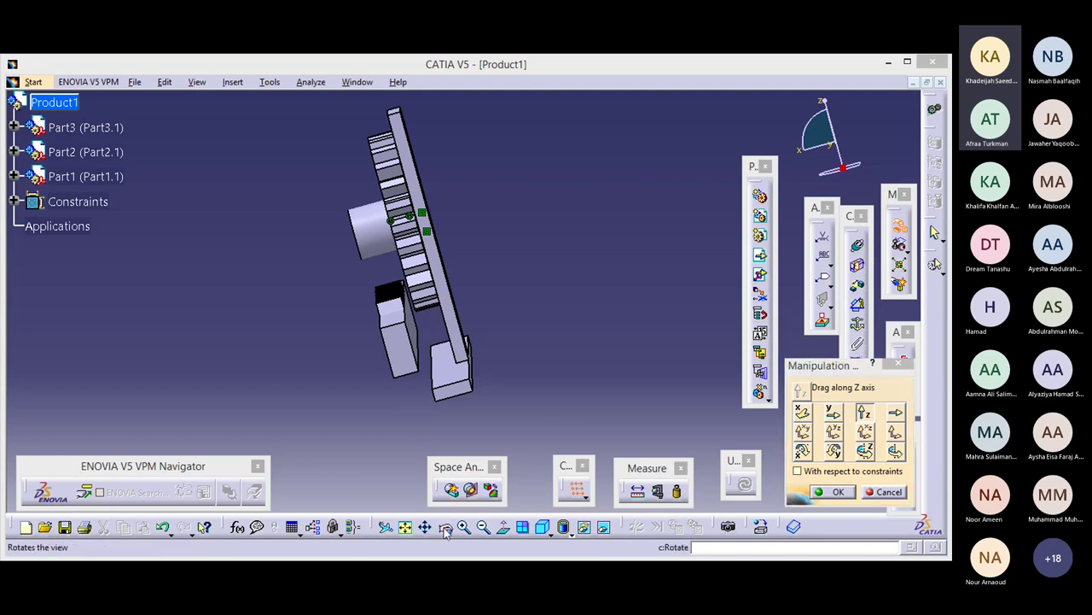
left_click(828, 492)
middle_click_drag(385, 418, 401, 354)
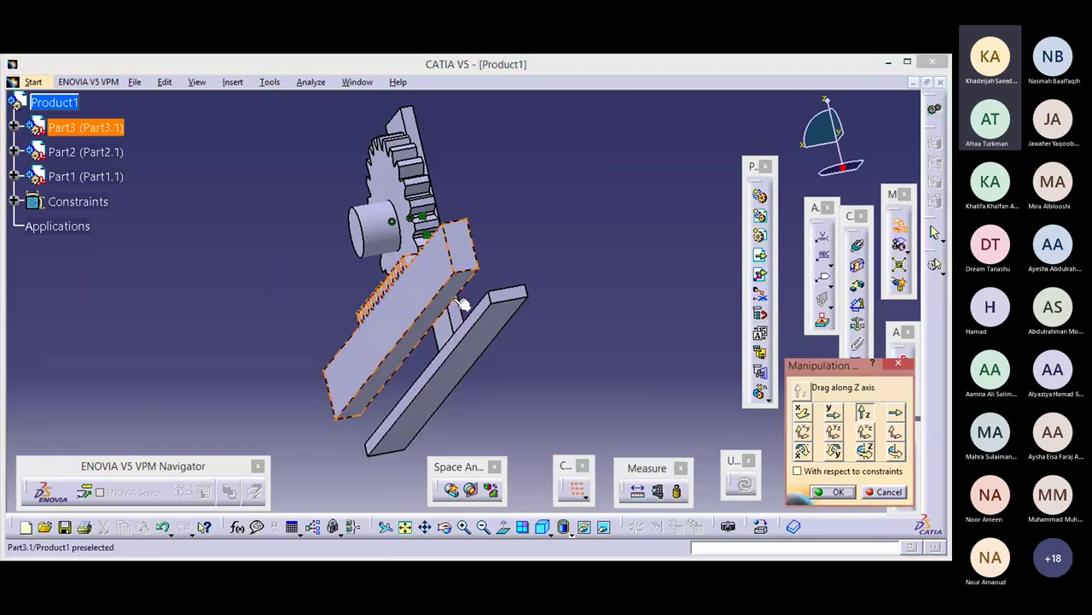
left_click(898, 367)
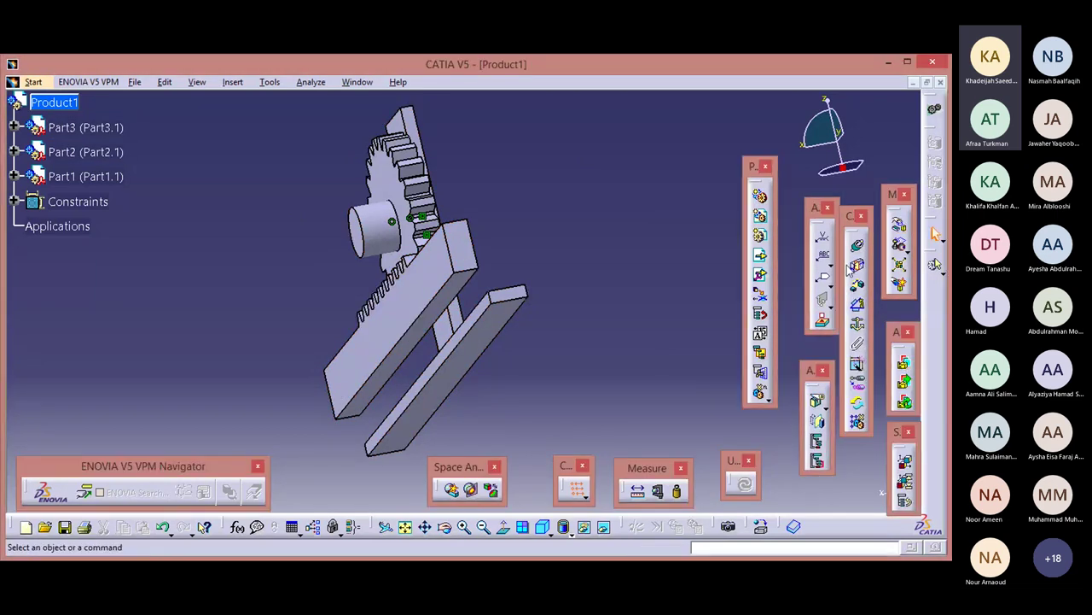
Add a surface contact between the rack face and the plate face and update the assembly
left_click(857, 266)
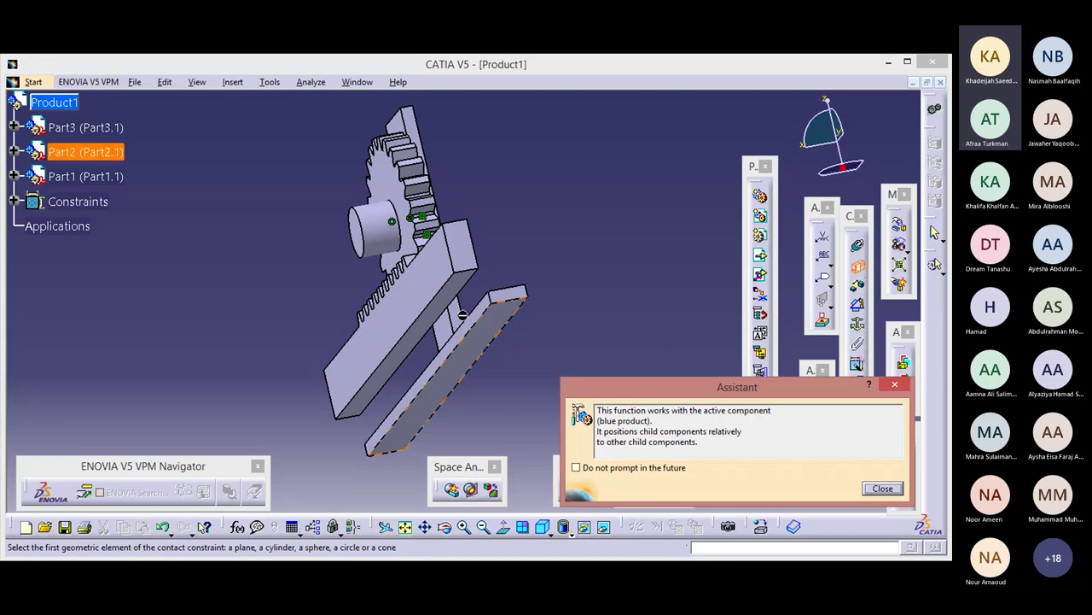
left_click(444, 305)
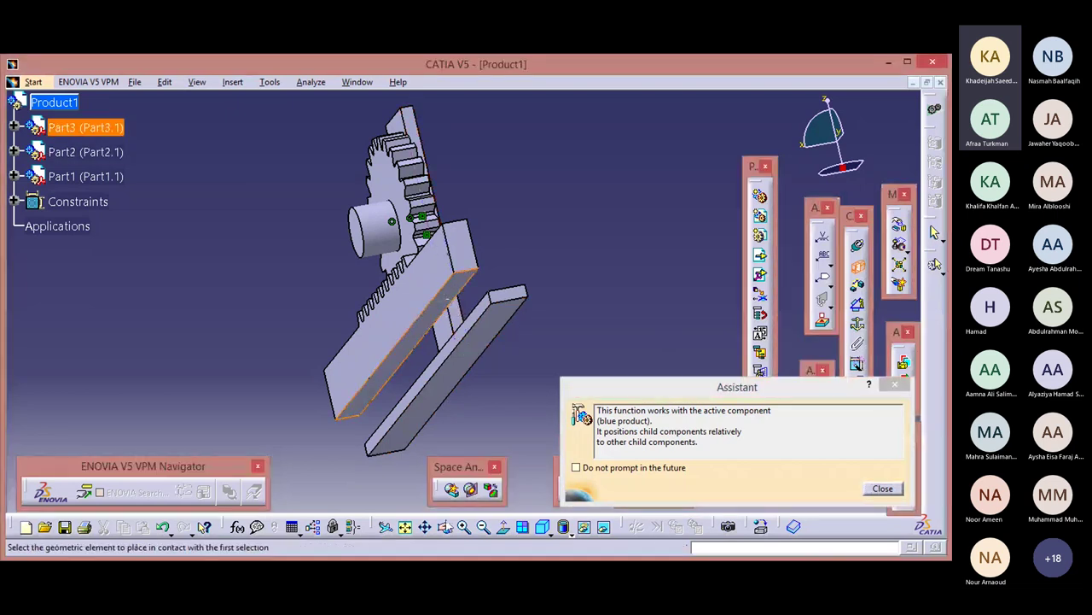
left_click(445, 525)
left_click_drag(452, 410, 461, 389)
left_click(458, 393)
left_click(742, 484)
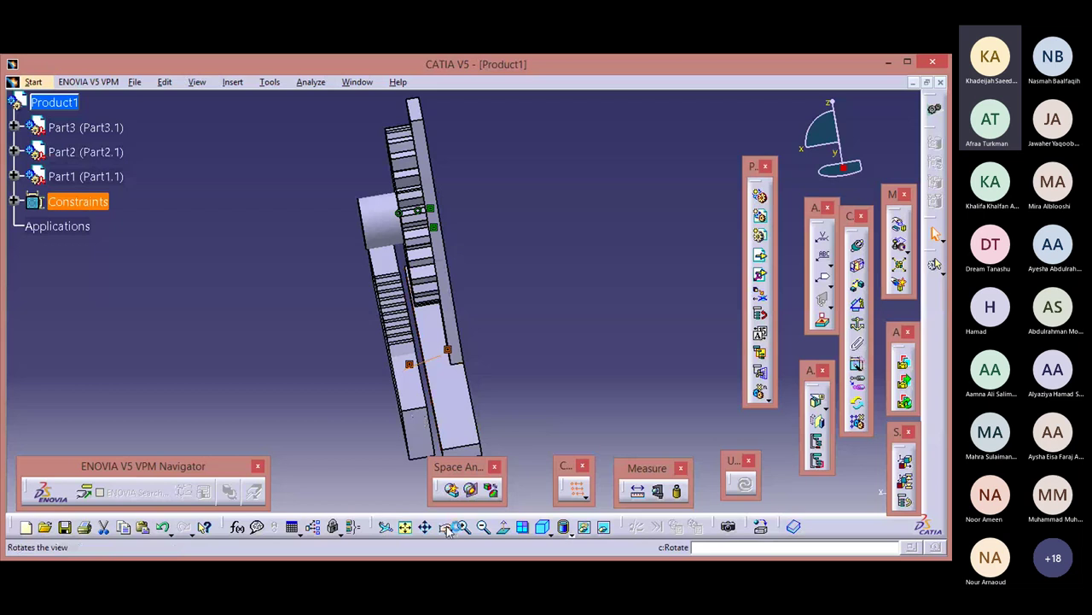
Orbit to check the result, then undo the surface contact constraint twice
middle_click_drag(390, 458, 414, 495)
mouse_move(397, 441)
middle_mouse_down()
mouse_move(415, 429)
mouse_move(415, 443)
middle_mouse_up()
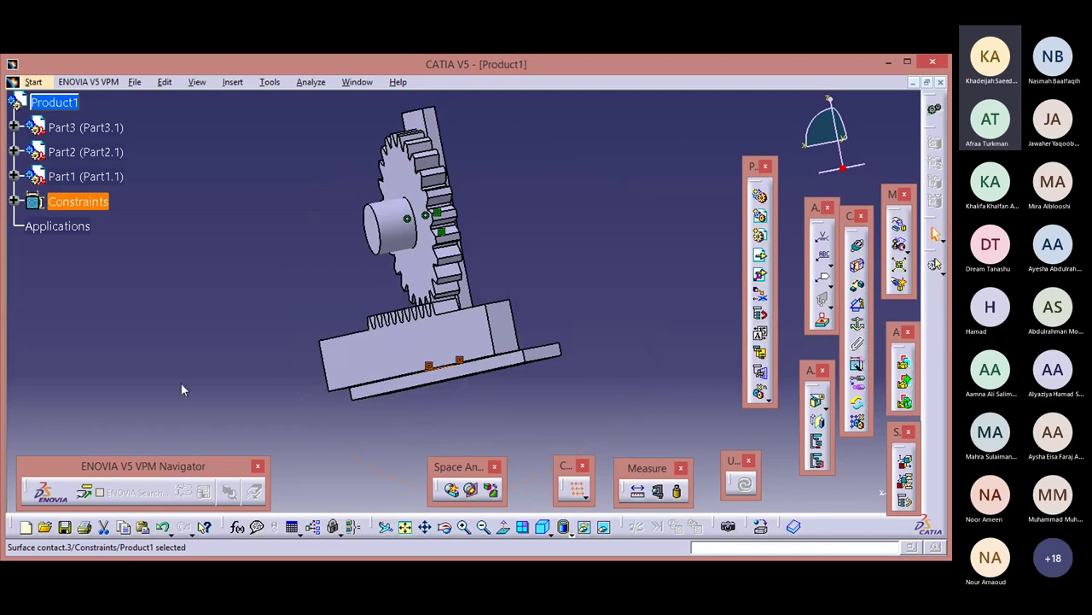
double_click(171, 491)
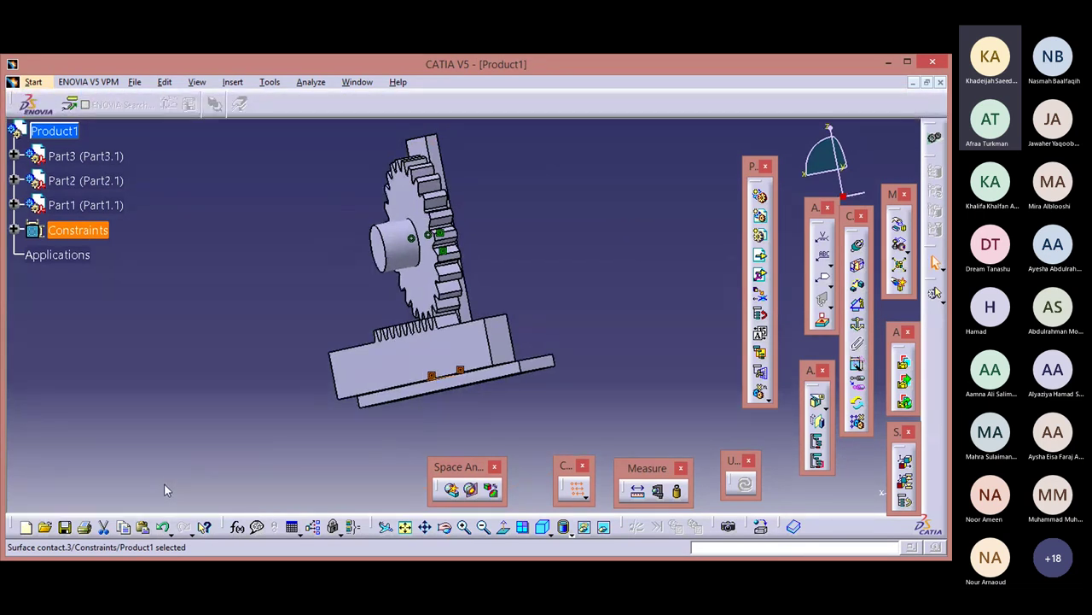
left_click(163, 528)
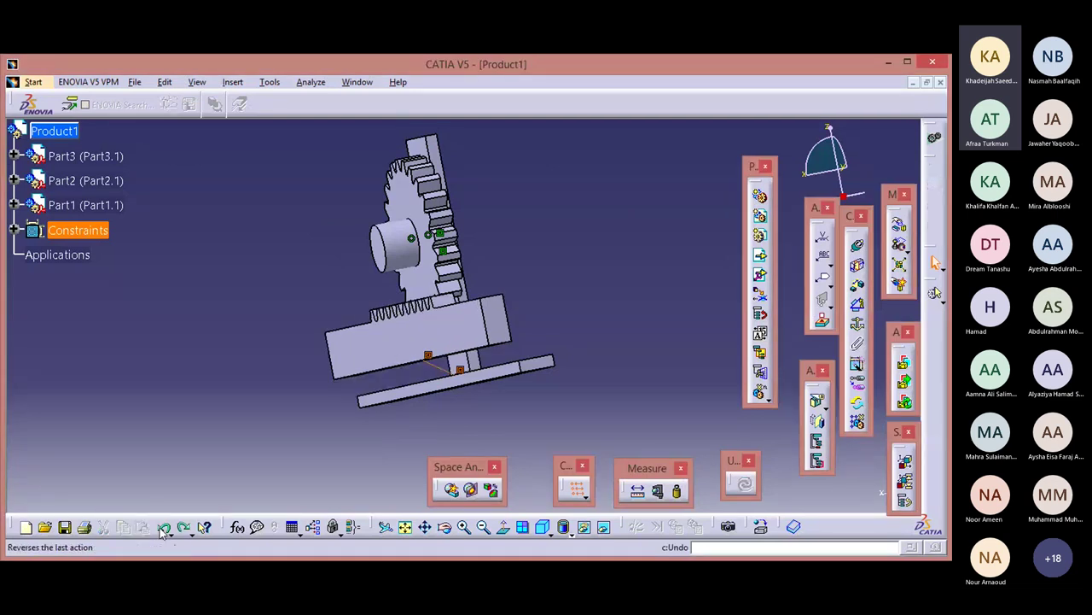
left_click(162, 527)
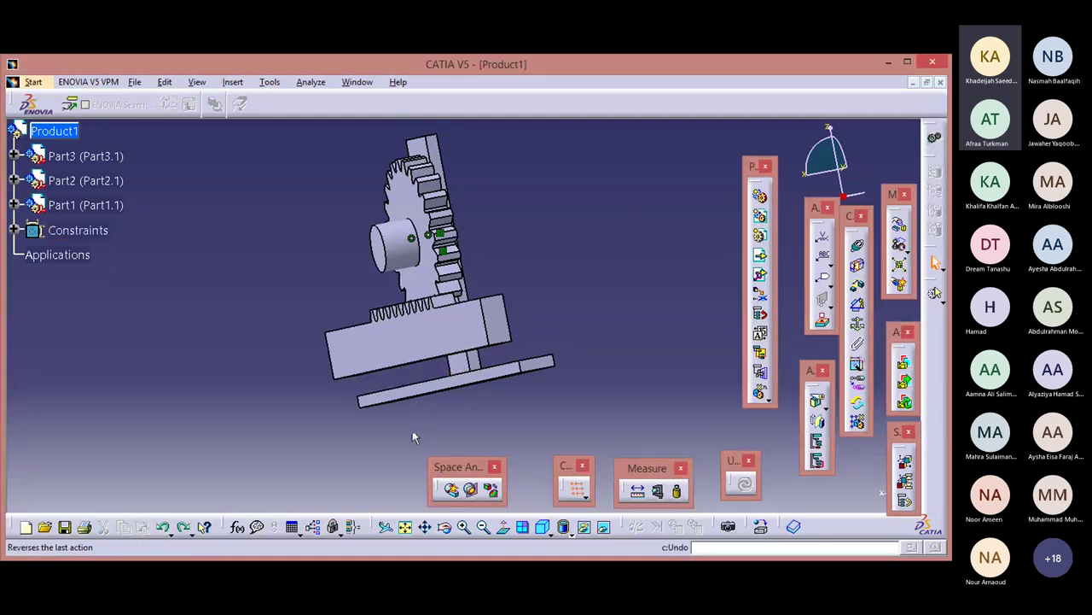
Switch to the left view and nudge Part3 down along Z with Manipulation
left_click(543, 527)
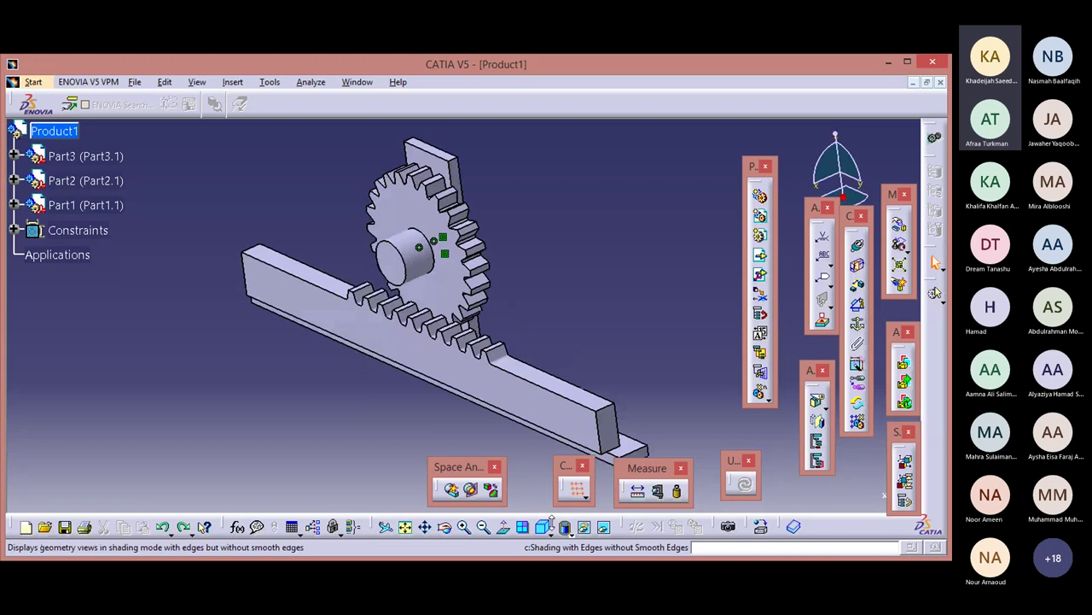
left_click(549, 533)
left_click(564, 472)
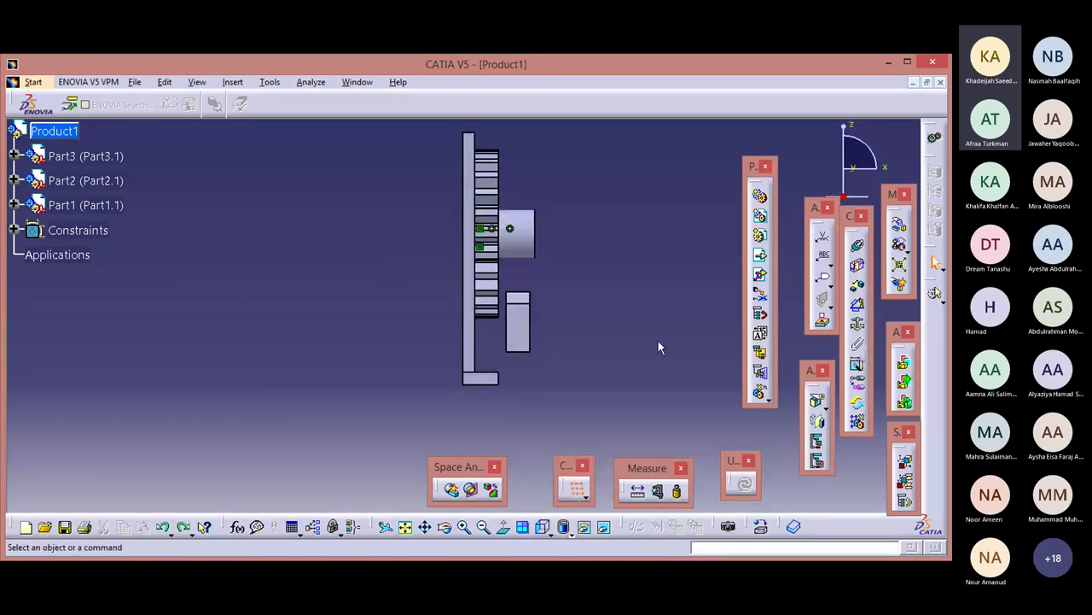
left_click(857, 344)
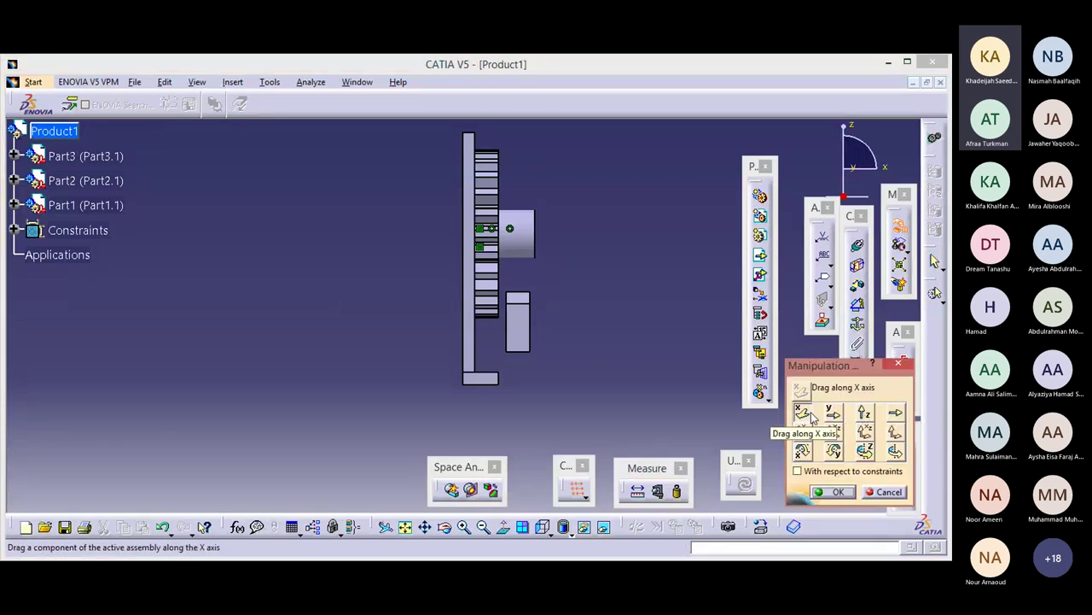
left_click(864, 414)
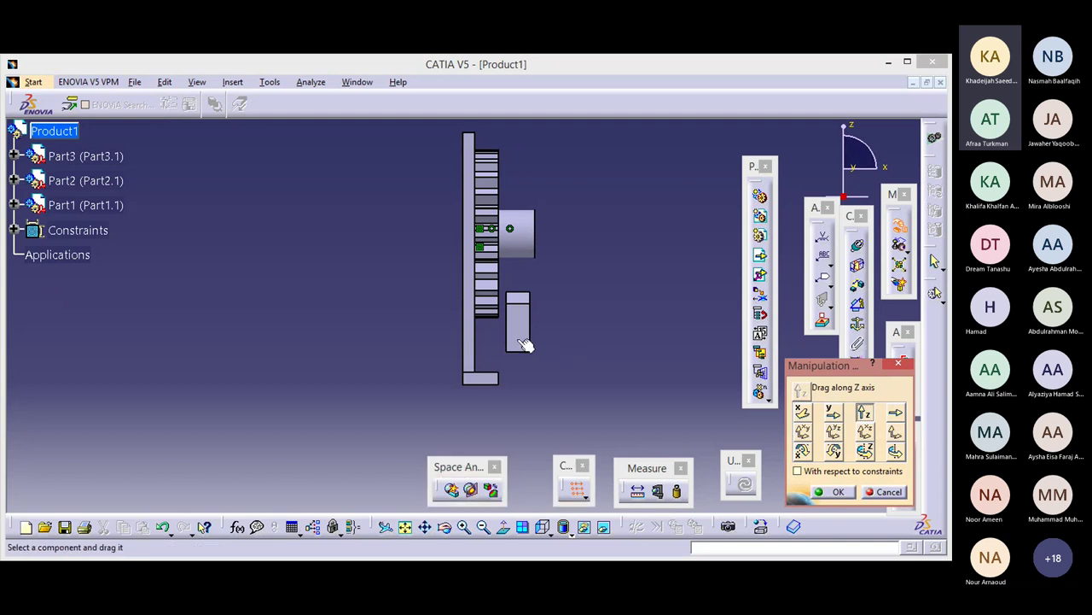
left_click_drag(522, 343, 519, 350)
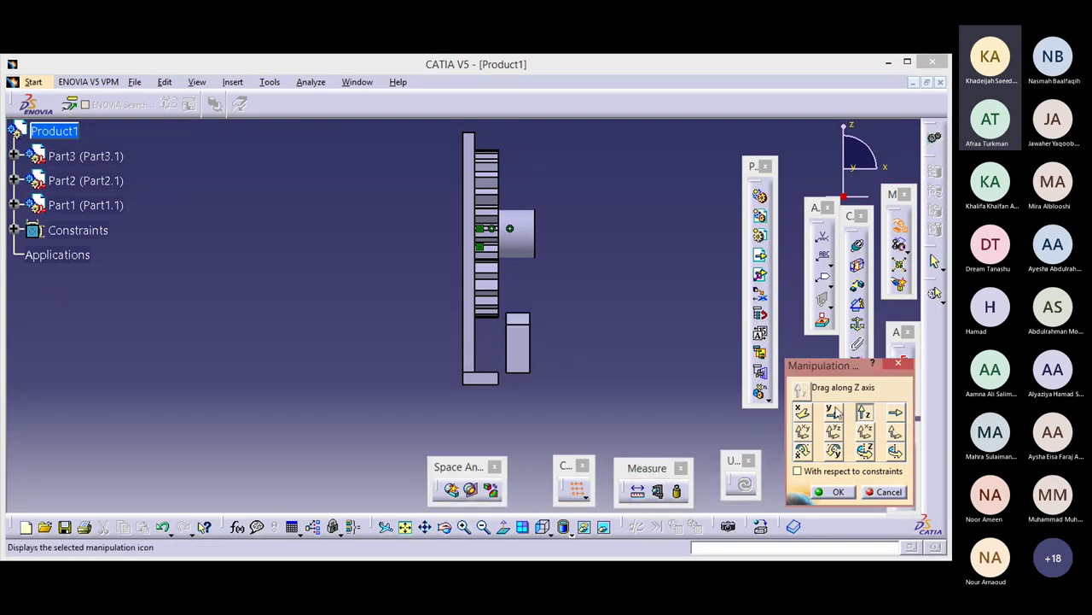
Slide Part3 left along X, raise it along Z, accept, and return to isometric view
left_click(803, 413)
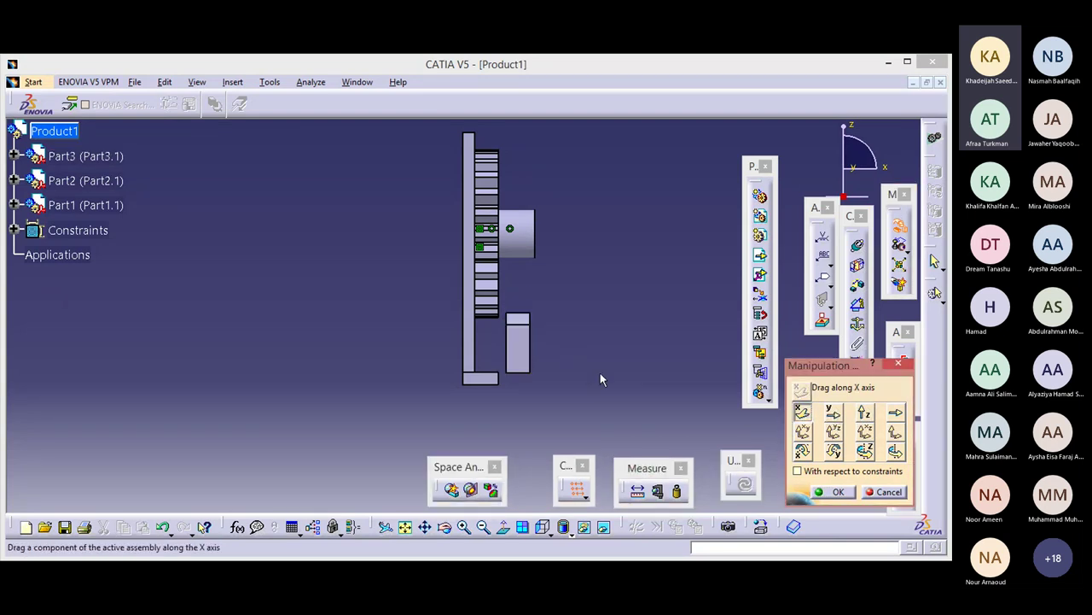
left_click_drag(520, 353, 500, 351)
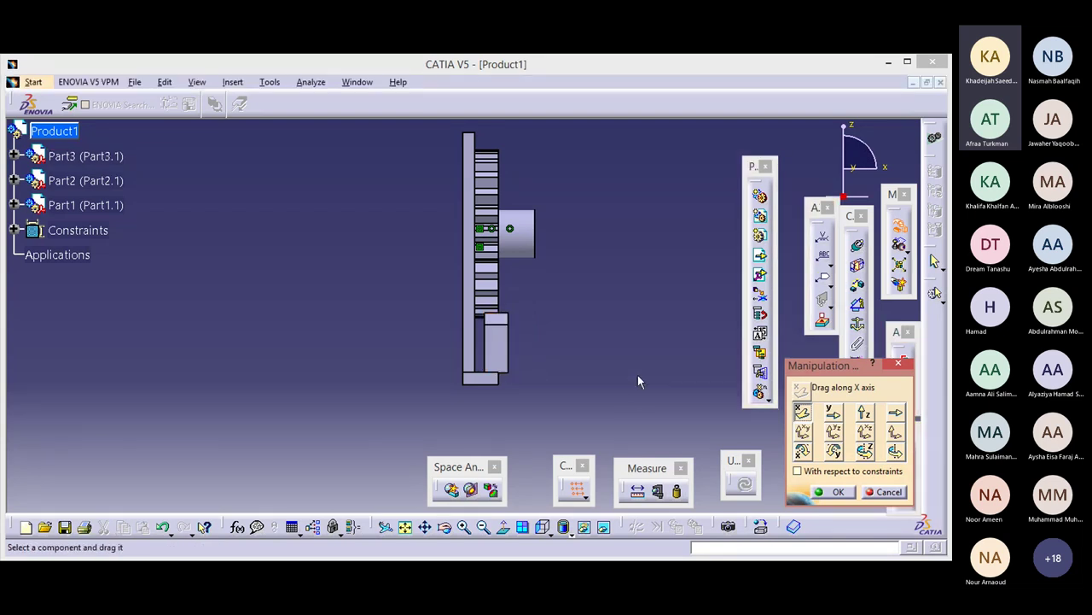
left_click_drag(510, 351, 496, 352)
left_click(860, 414)
left_click_drag(512, 349, 512, 340)
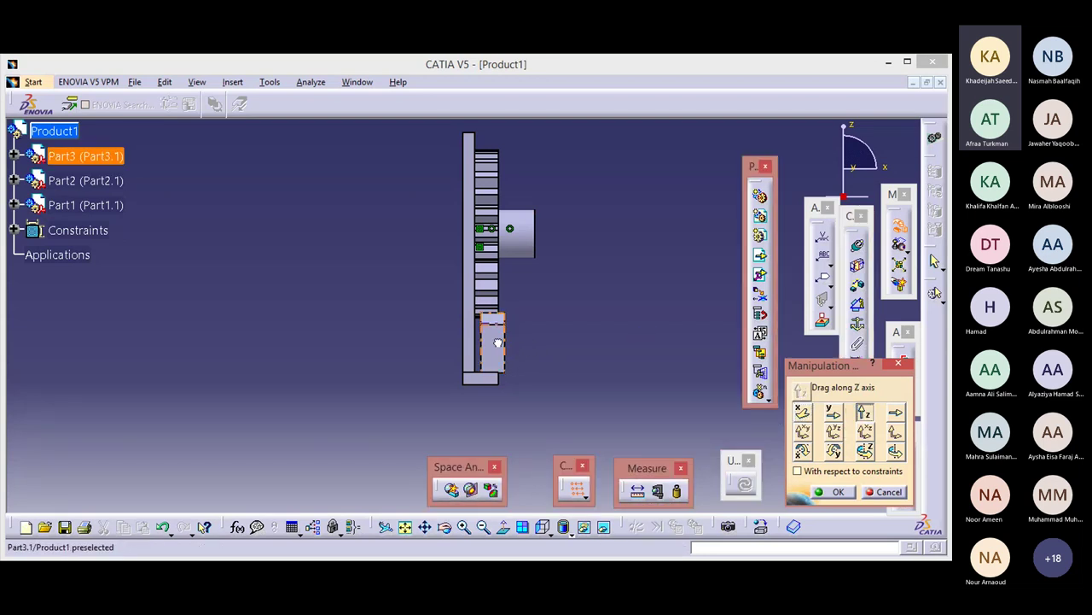
left_click(838, 492)
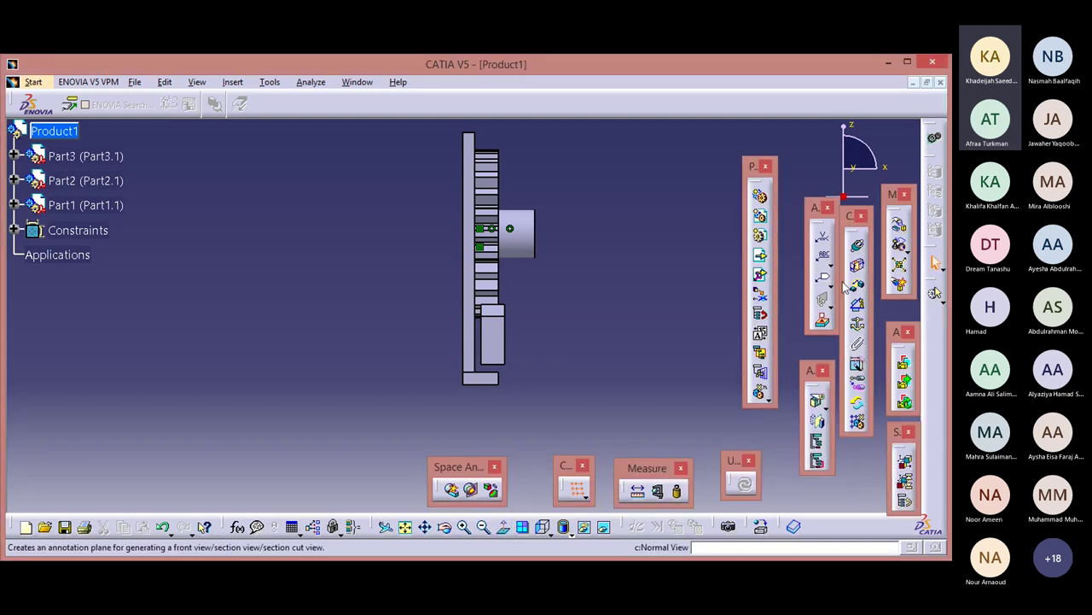
left_click(542, 531)
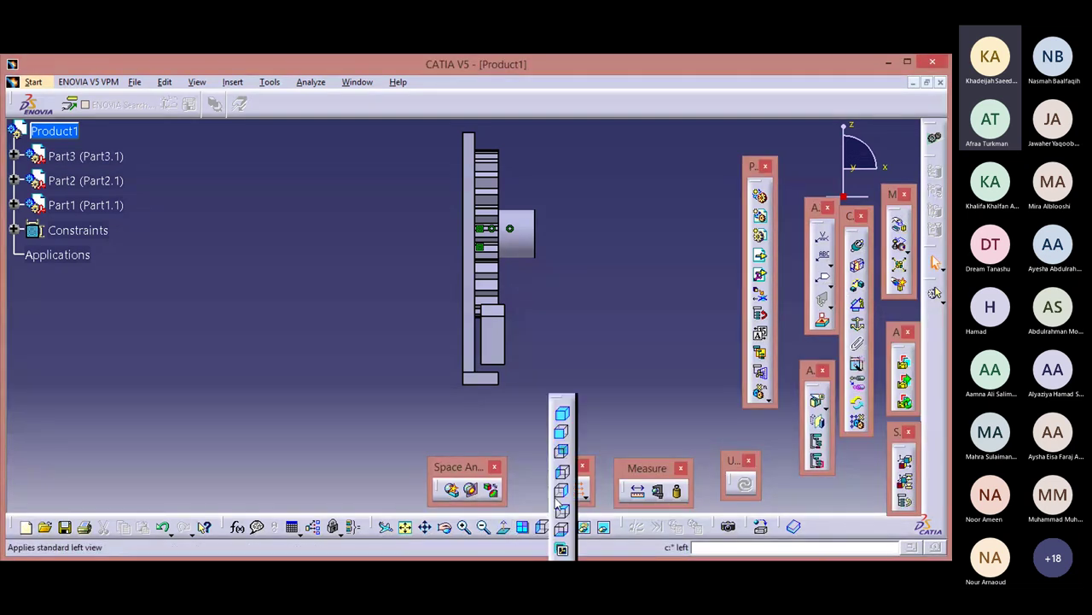
left_click(562, 416)
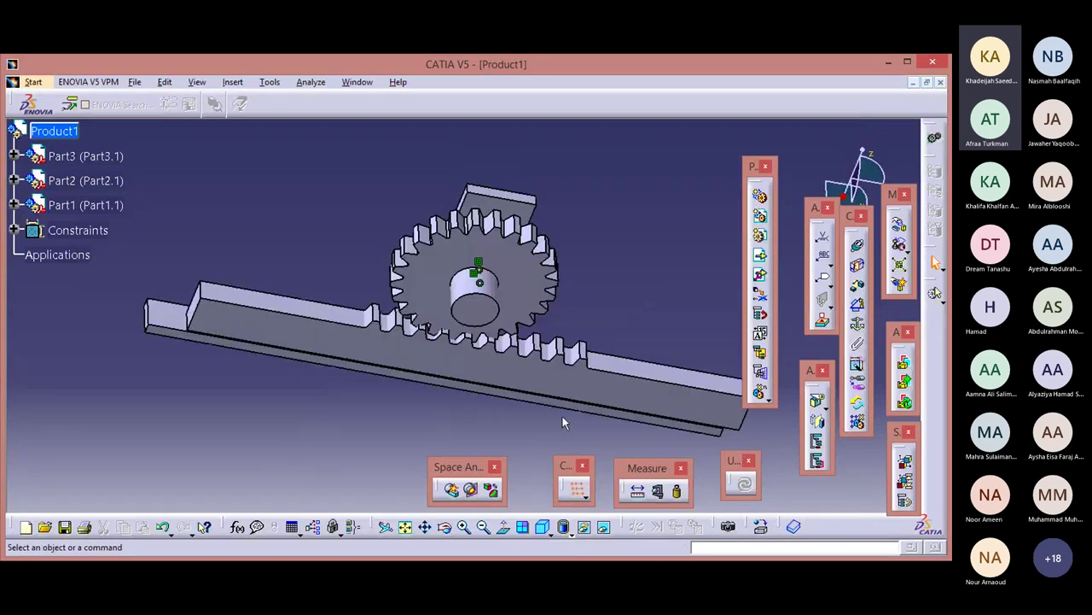
Add a surface contact between the rack's bottom face and the base plate's top face
left_click(444, 527)
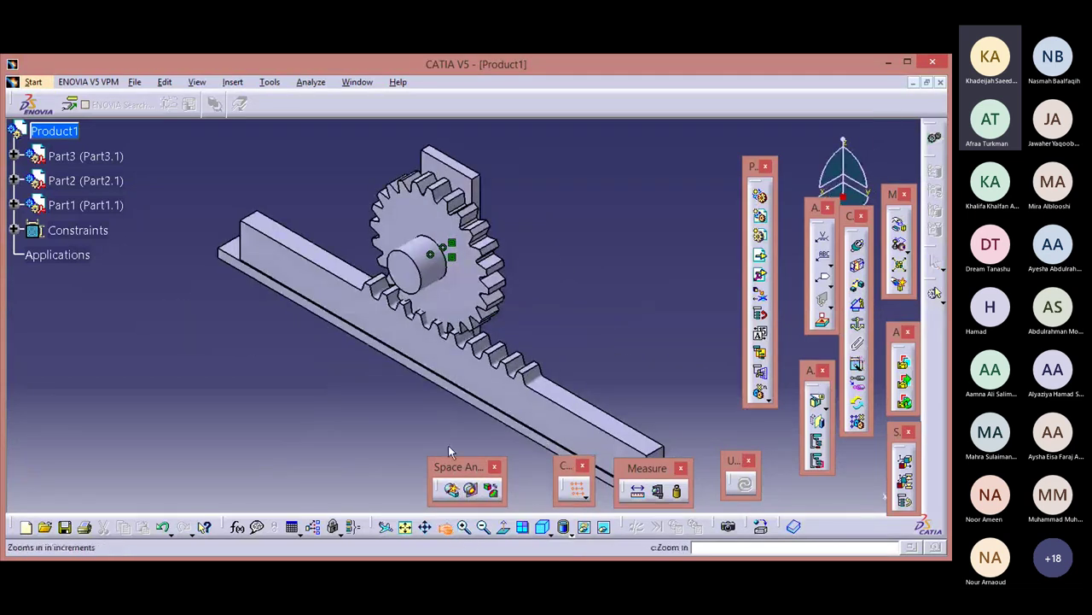
left_click_drag(456, 436, 500, 383)
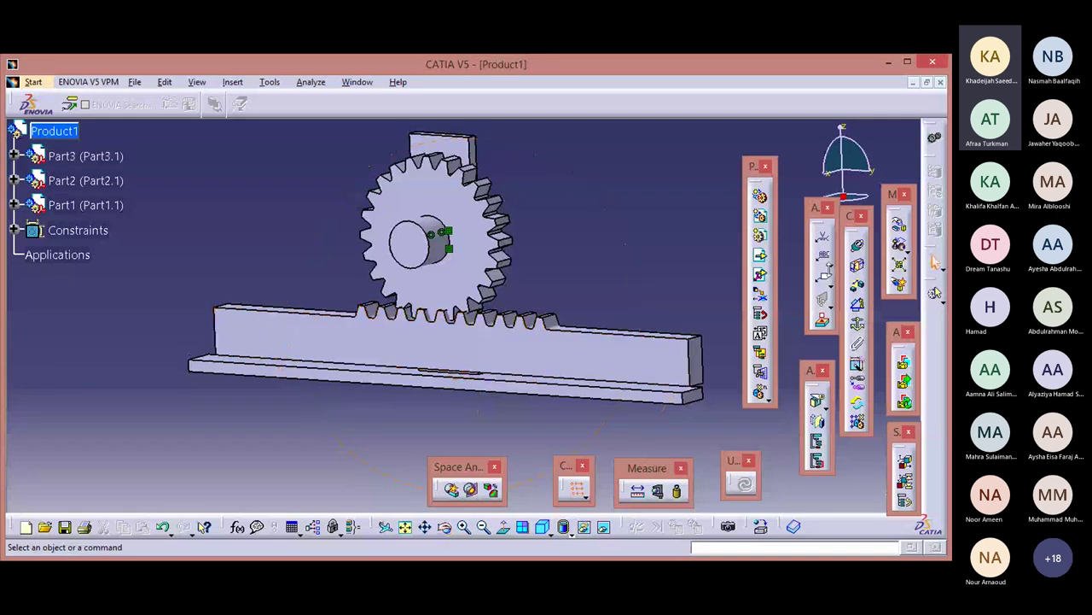
left_click(857, 267)
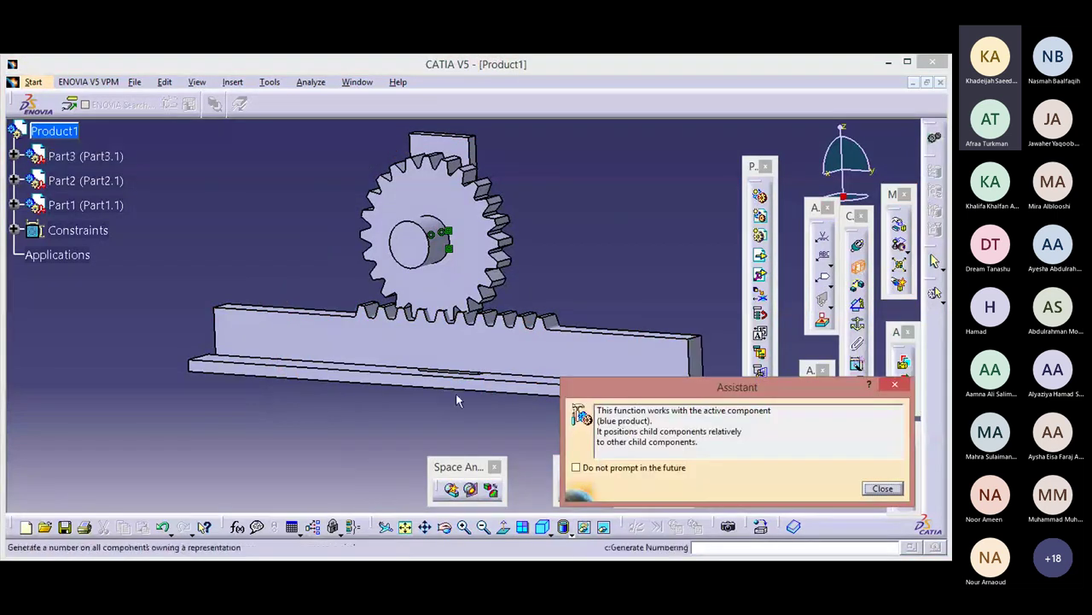
left_click(465, 527)
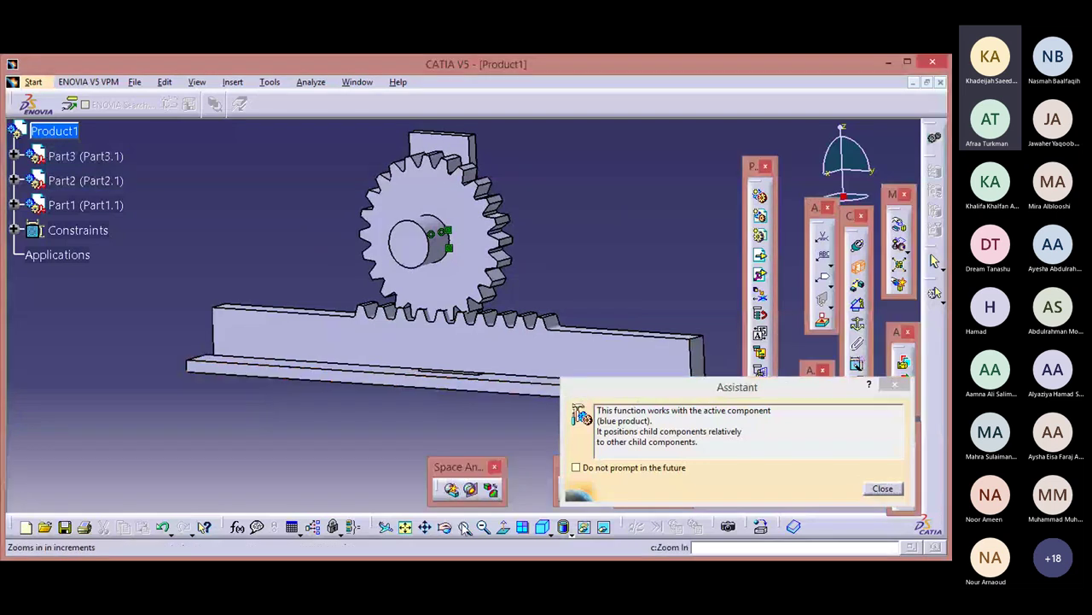
left_click(464, 527)
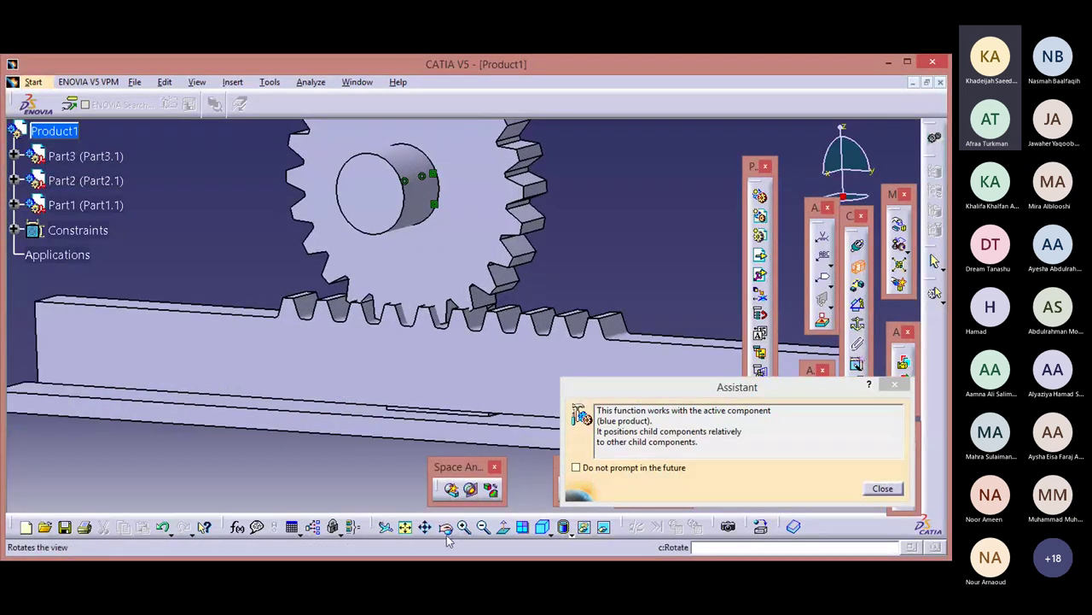
middle_click_drag(443, 338, 414, 434)
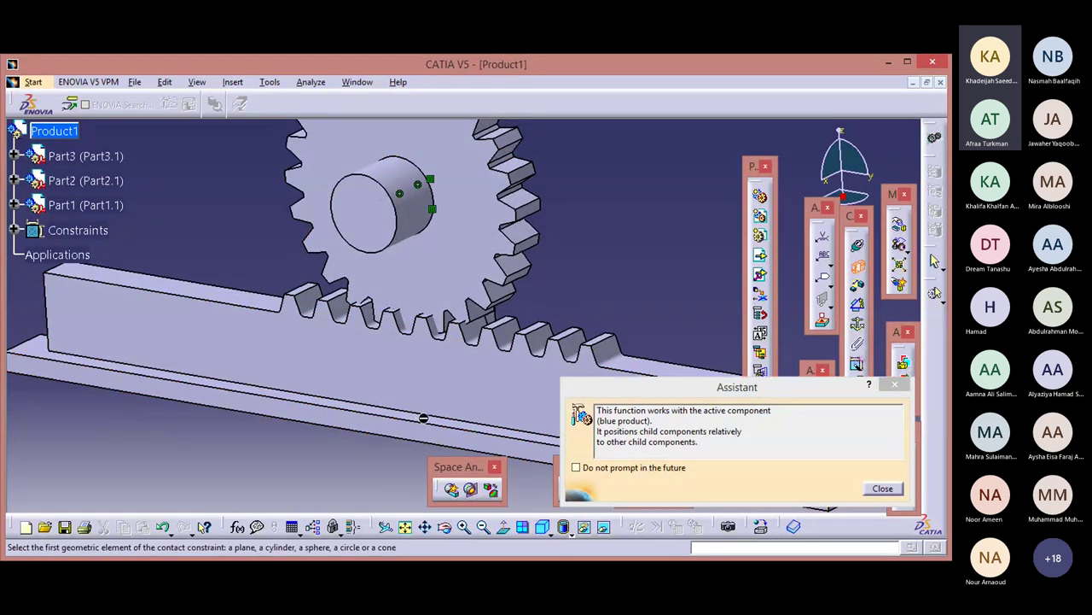
left_click(431, 419)
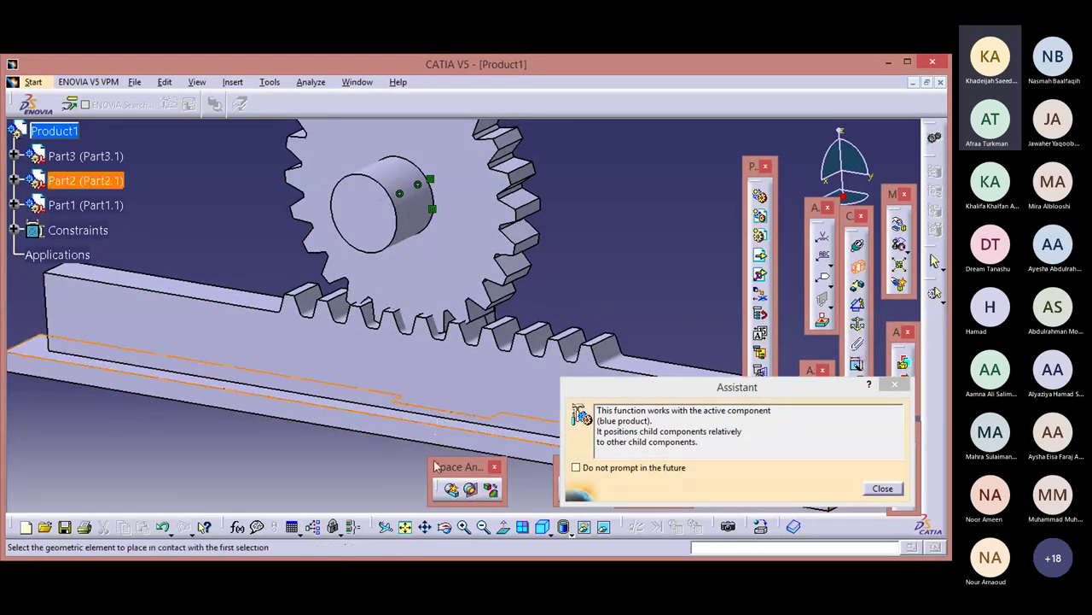
left_click(445, 527)
left_click_drag(435, 419, 434, 378)
left_click(469, 383)
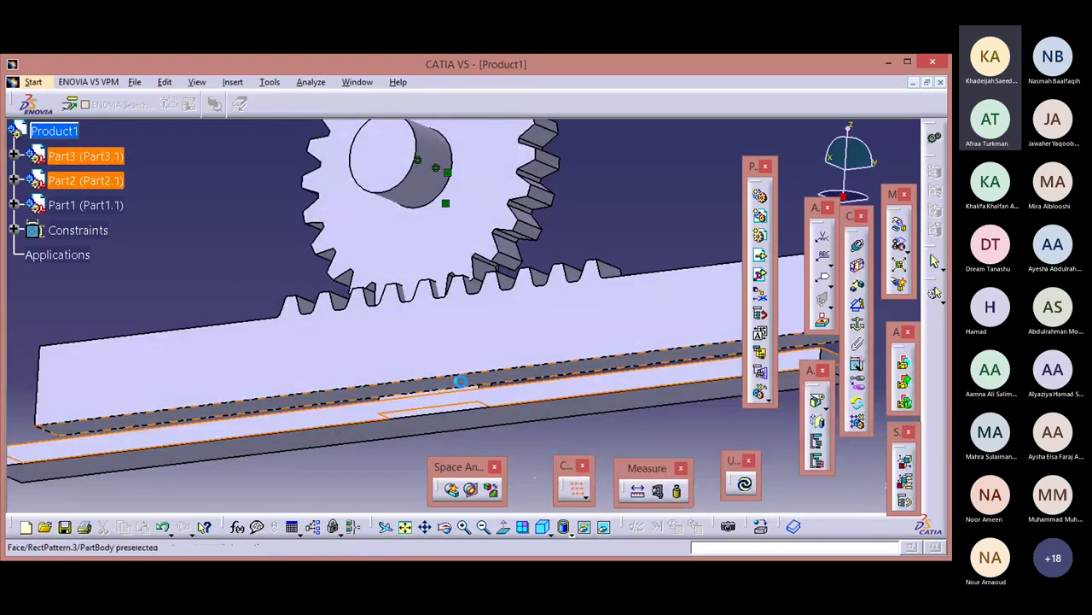
Update the assembly to apply the new contact, then view the meshed gear and rack from the front
left_click(745, 485)
left_click(542, 528)
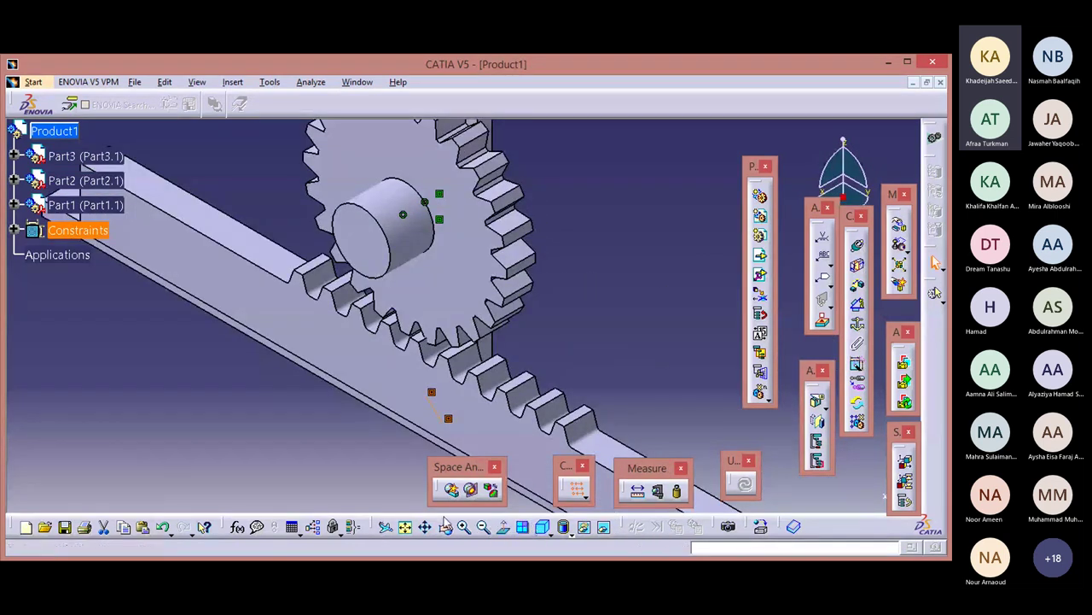
left_click(483, 528)
left_click(483, 527)
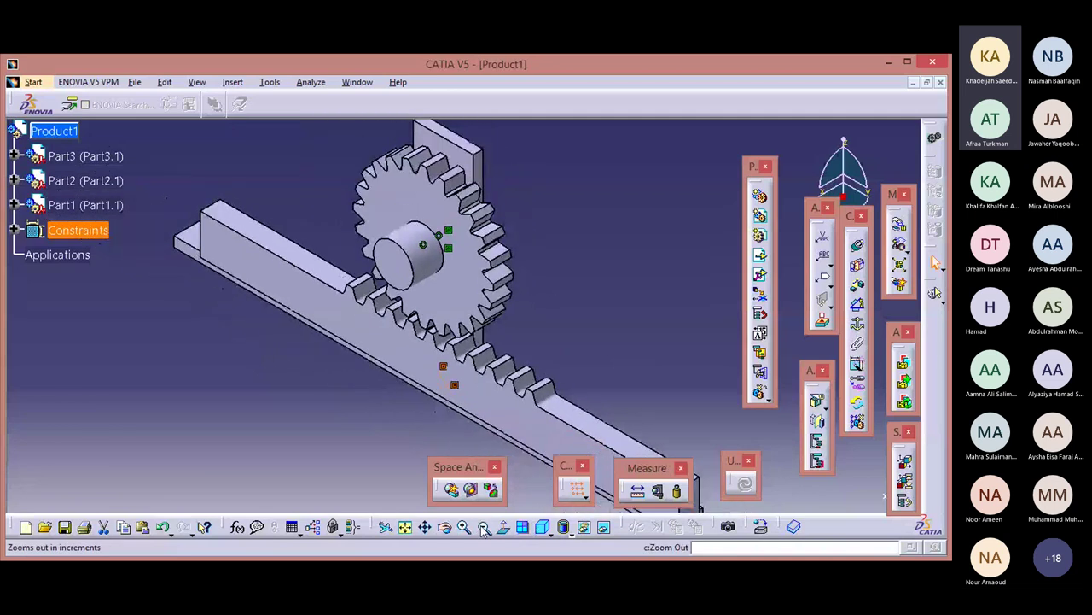
left_click(483, 527)
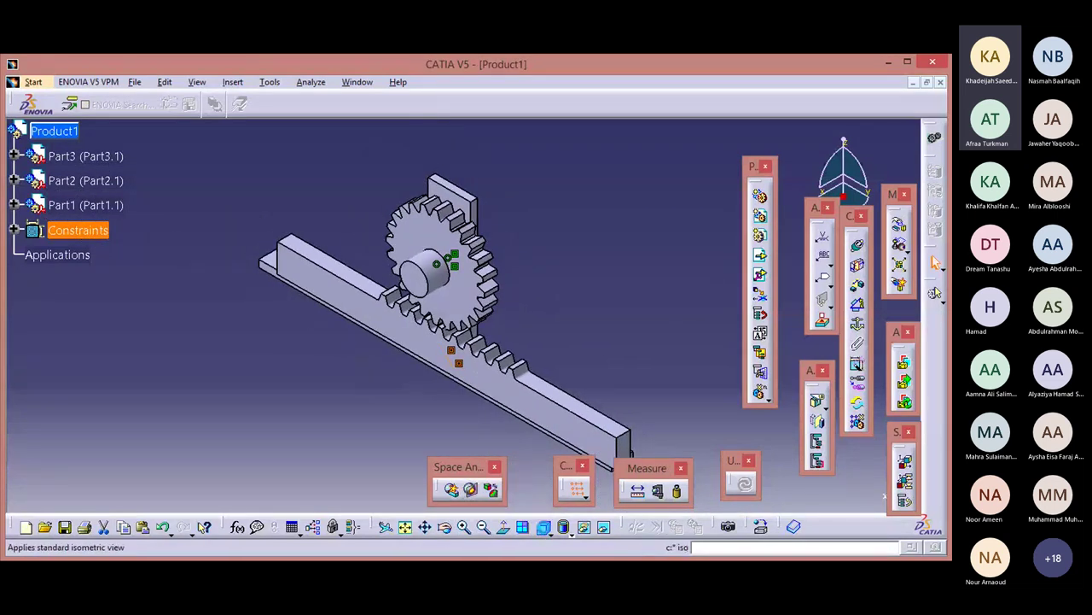
left_click(450, 422)
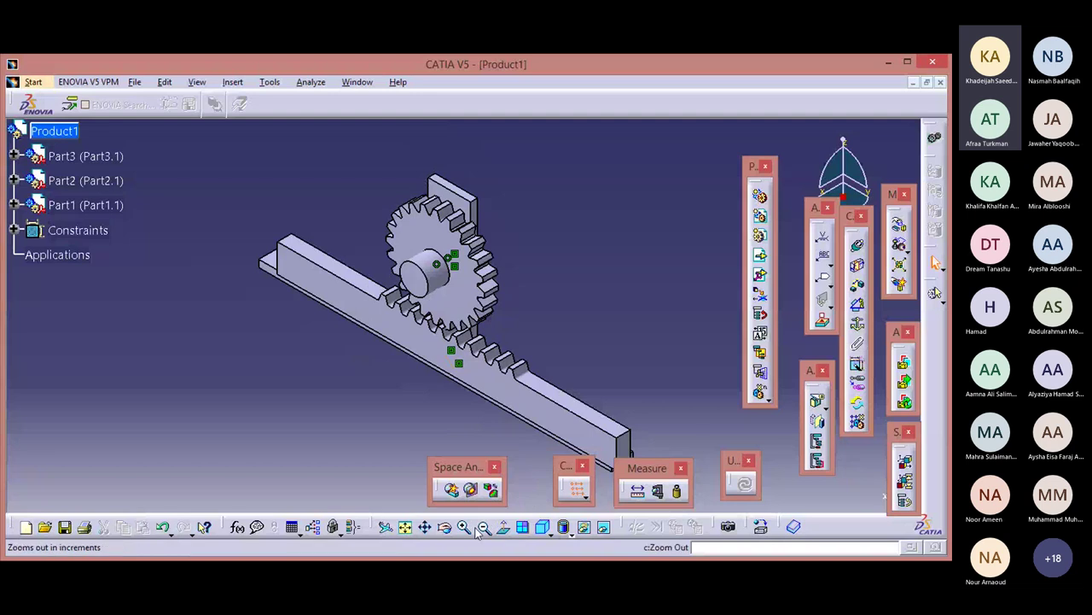
left_click(445, 527)
left_click_drag(427, 434, 529, 356)
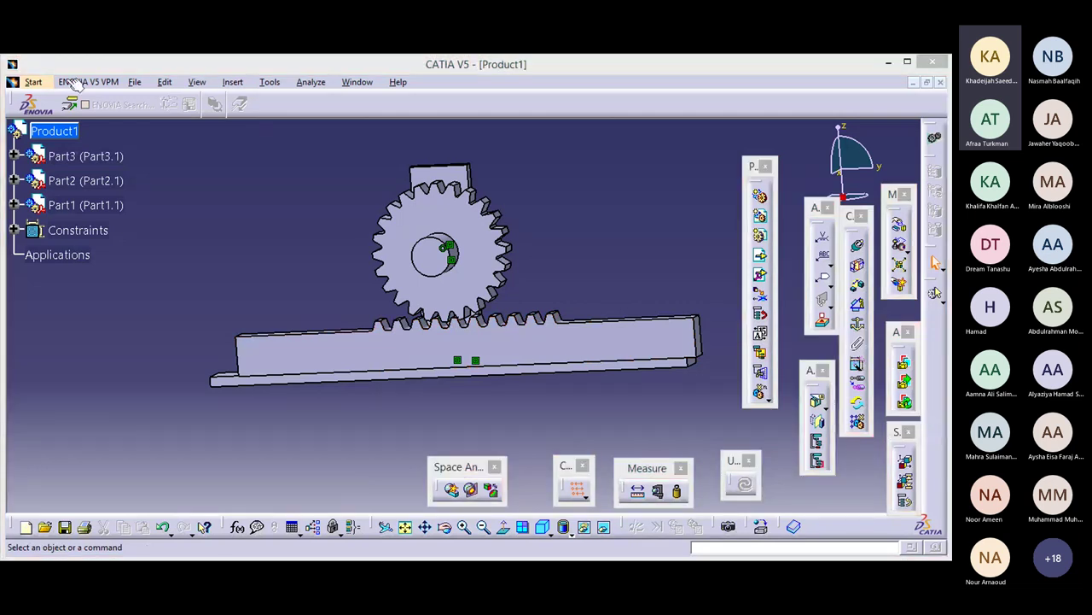
Switch Product1 to Digital Mockup's DMU Kinematics workbench
left_click(32, 82)
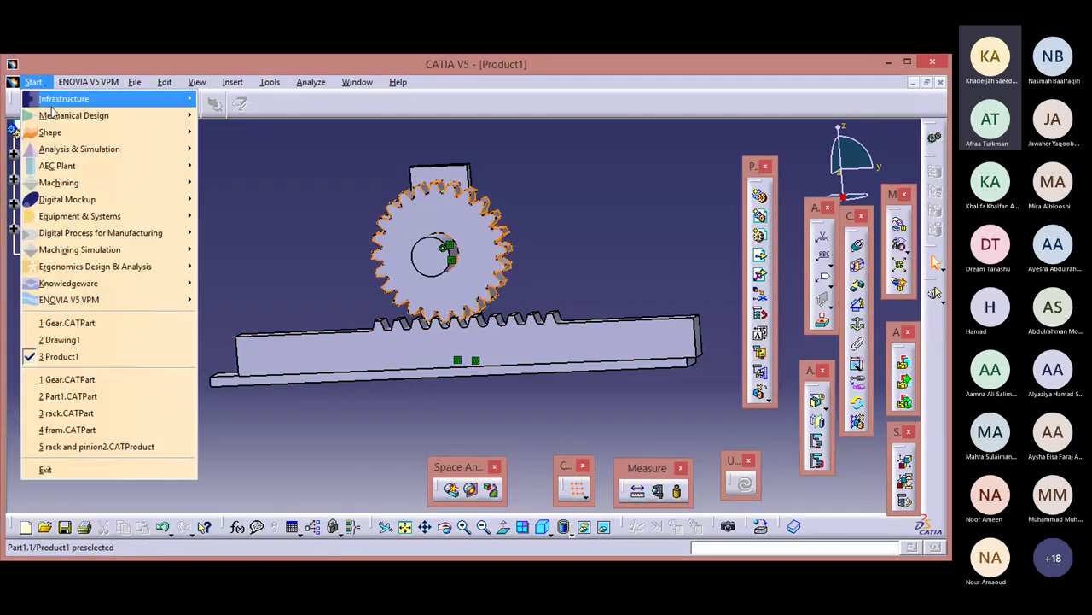
mouse_move(54, 119)
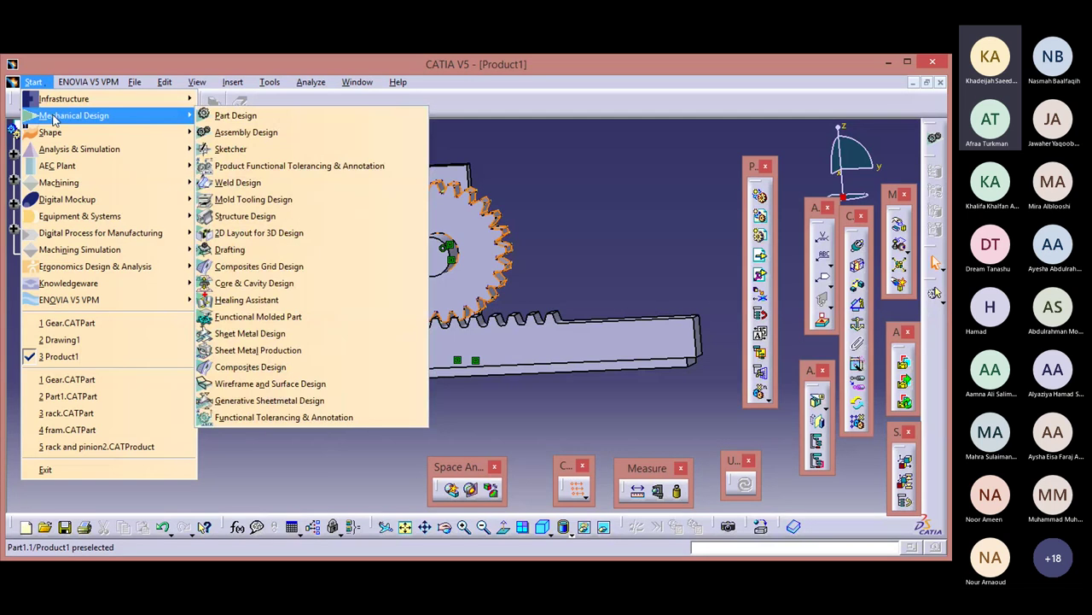
mouse_move(85, 205)
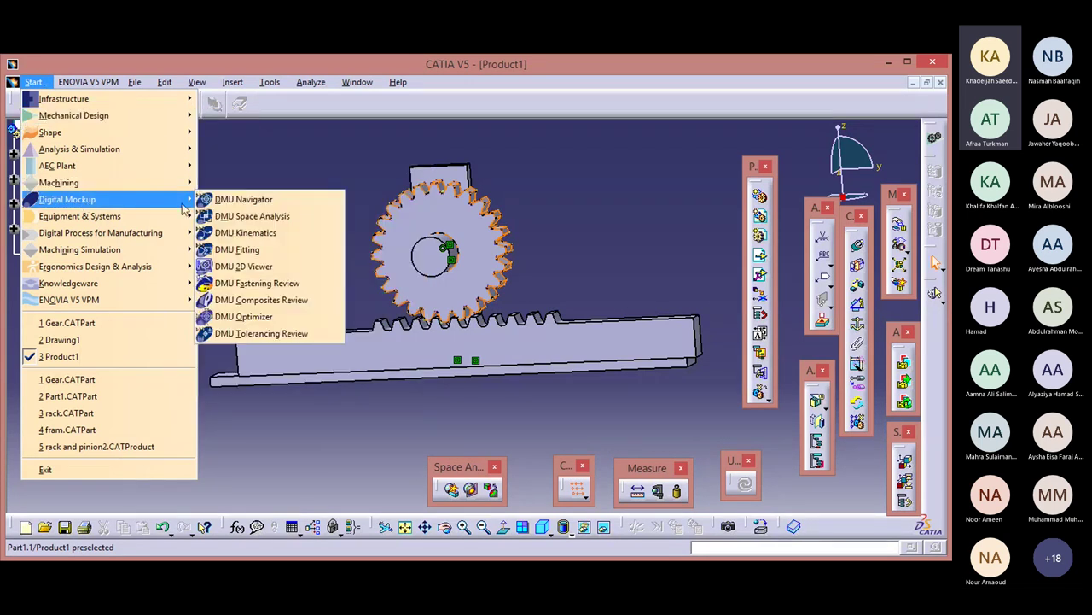
left_click(252, 234)
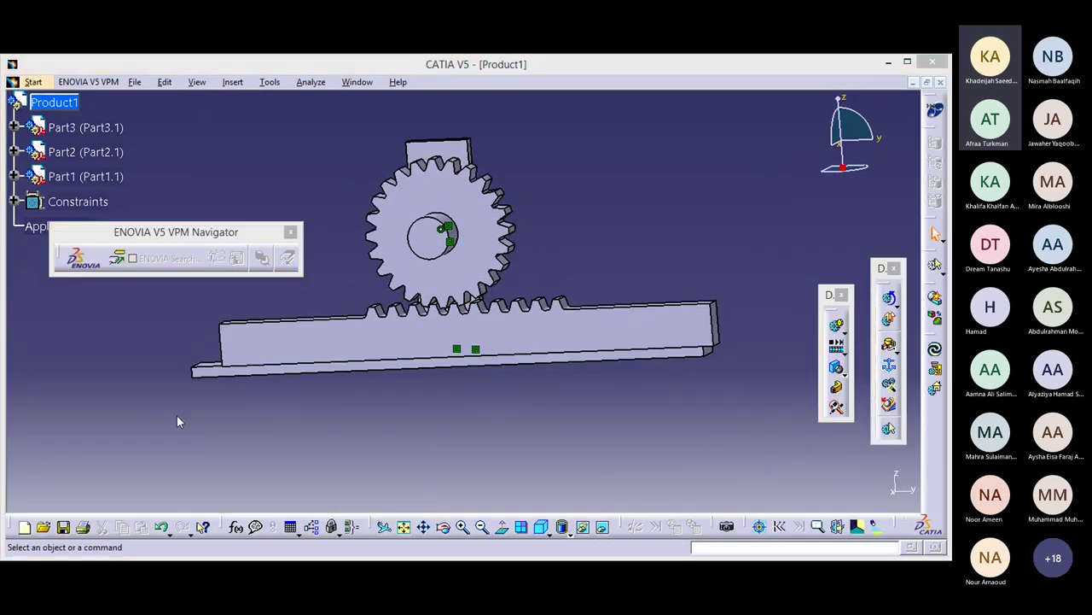
Start Rack joint Rack.1 in a new mechanism Mechanism.1 at a 6.283mm_turn ratio
left_click(895, 351)
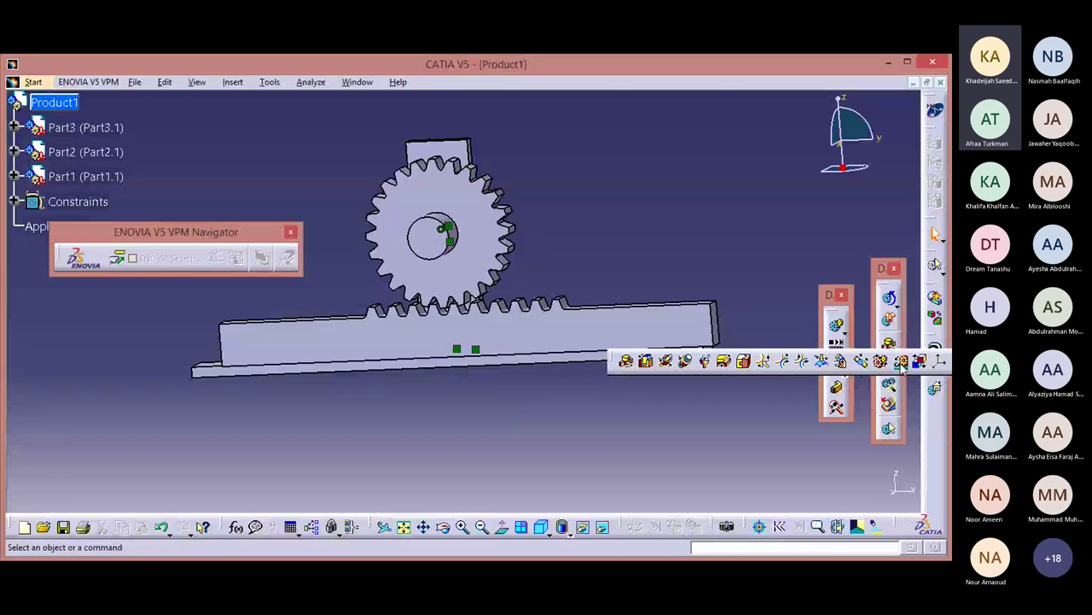
left_click(900, 362)
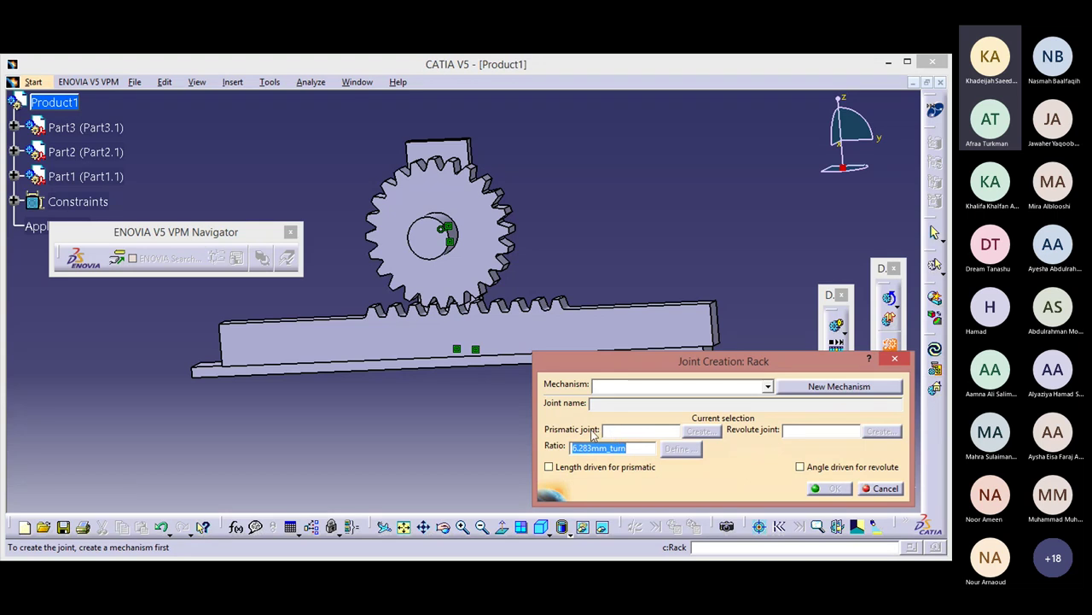
left_click(811, 388)
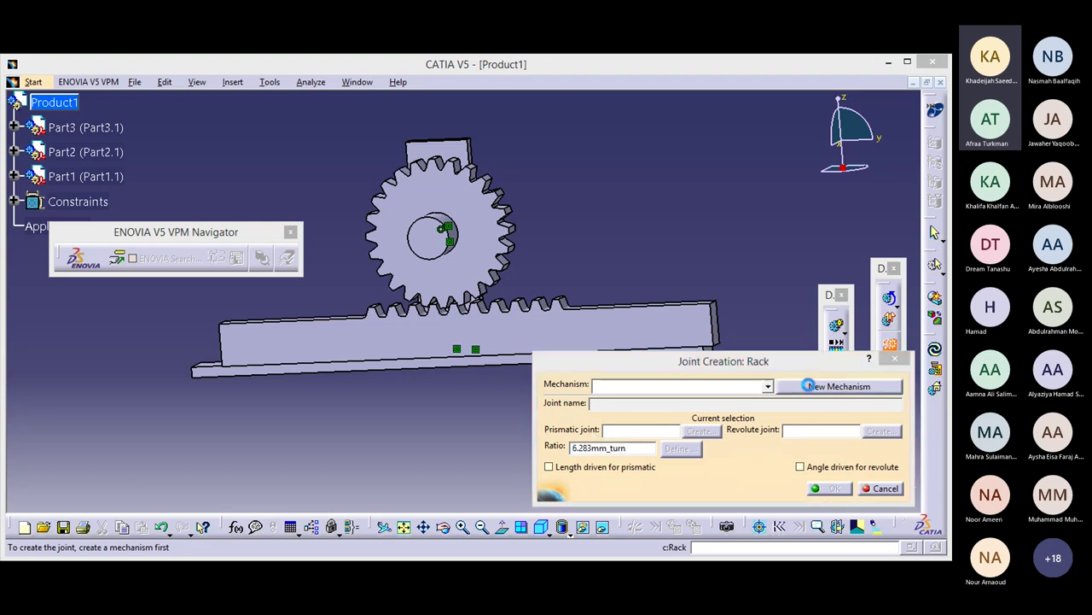
left_click(826, 487)
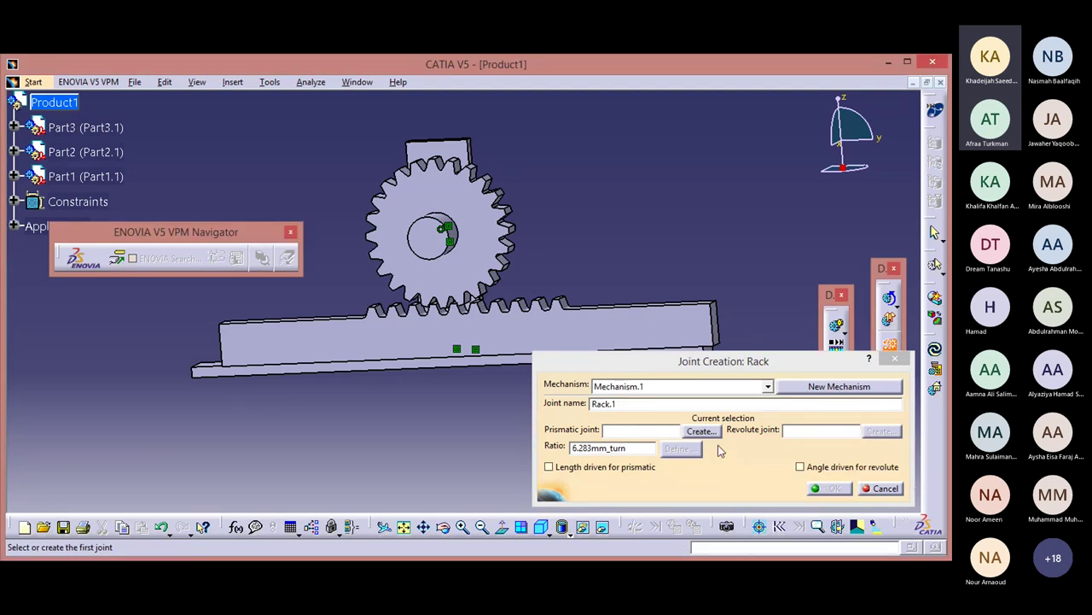
left_click(701, 431)
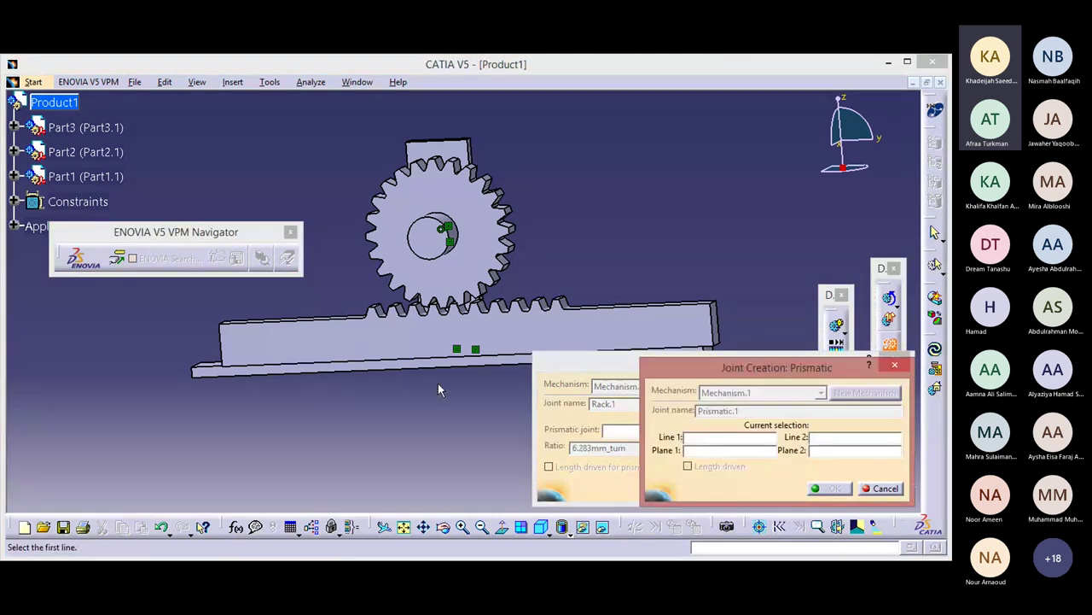
Pick the rack's top edge and the matching Part2 edge as Line 1 and Line 2
middle_click_drag(346, 275, 401, 282)
left_click(443, 529)
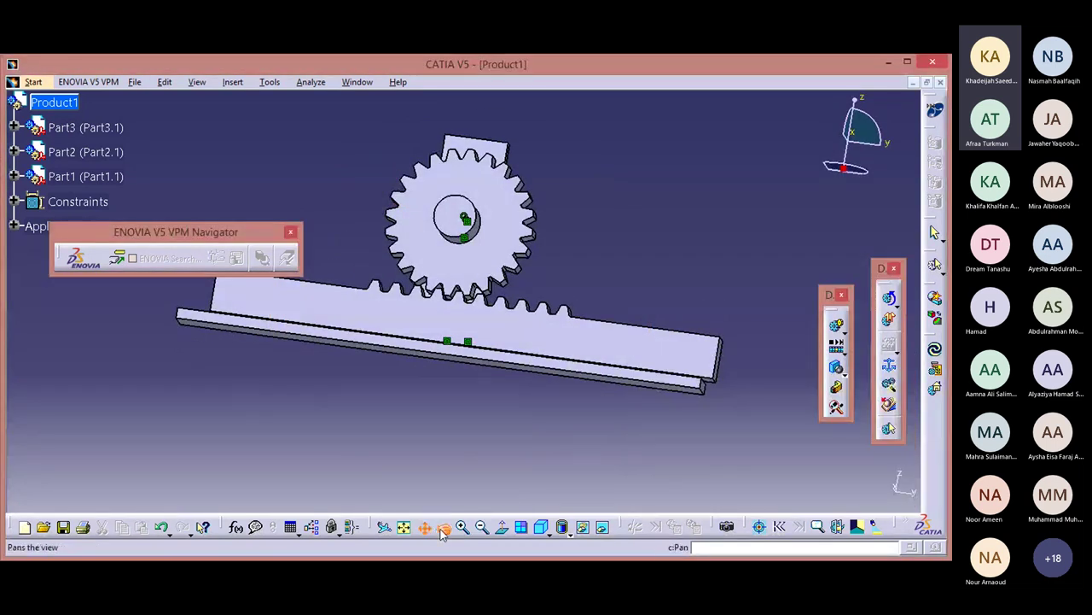
left_click(461, 529)
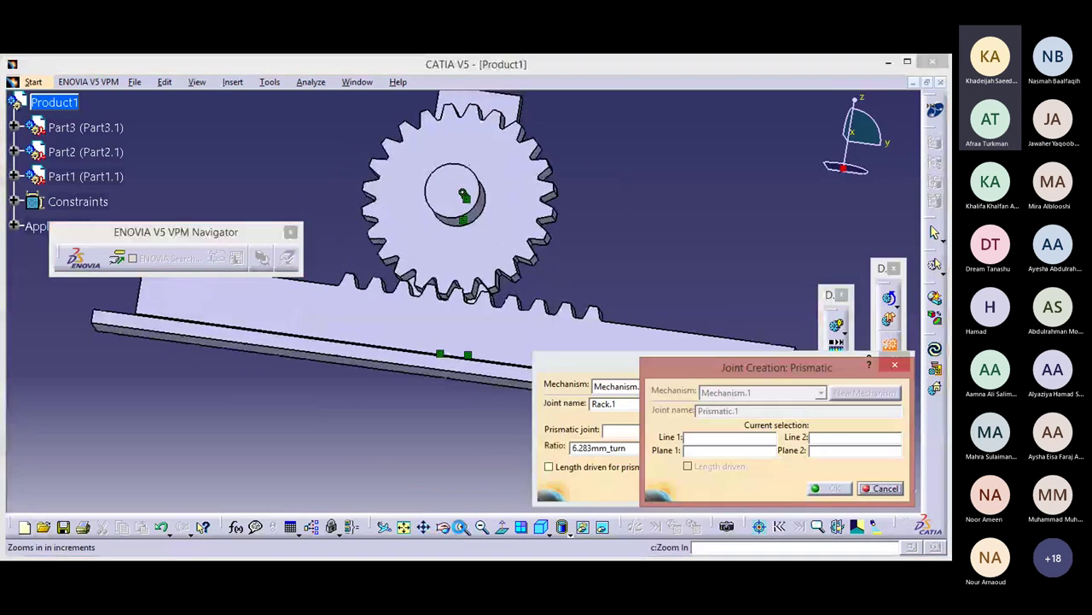
middle_click_drag(417, 452, 459, 401)
left_click(504, 352)
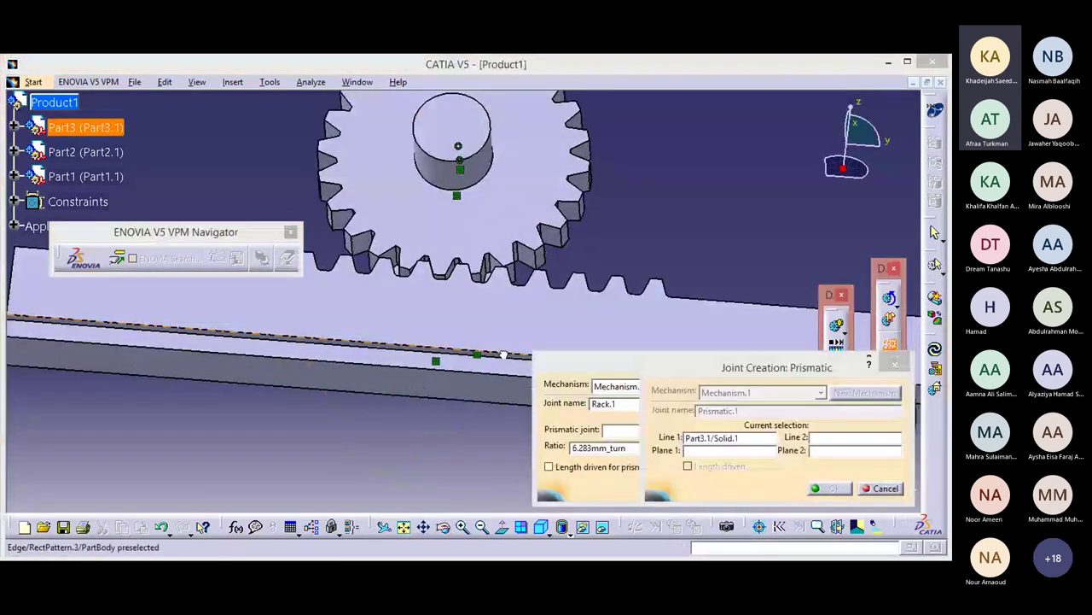
left_click(509, 365)
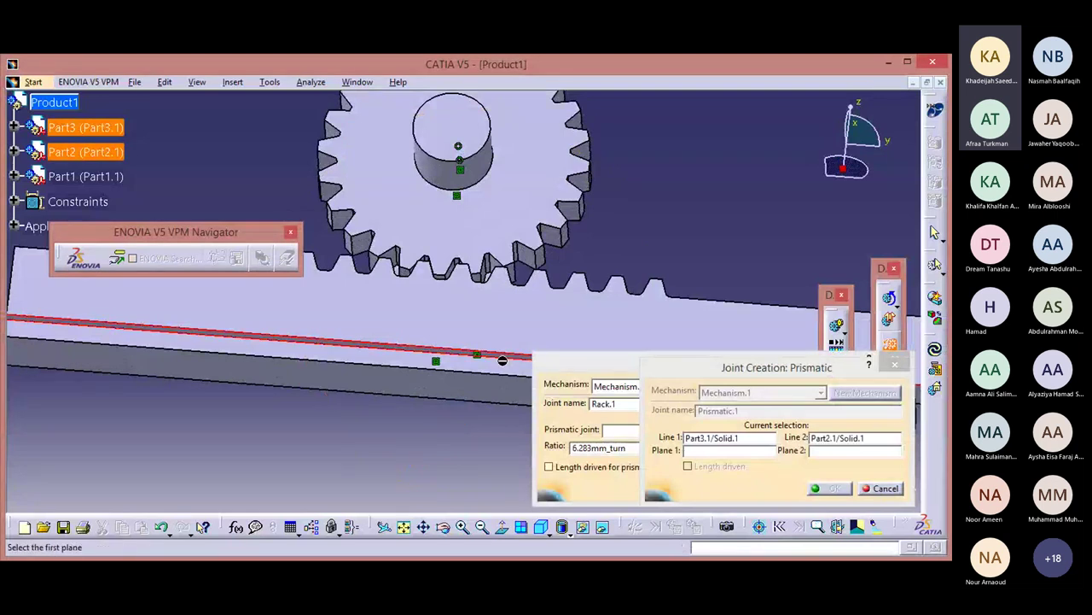
Pick the rack face and the lower face as Plane 1 and Plane 2, confirming Prismatic.1
left_click(482, 530)
left_click(482, 530)
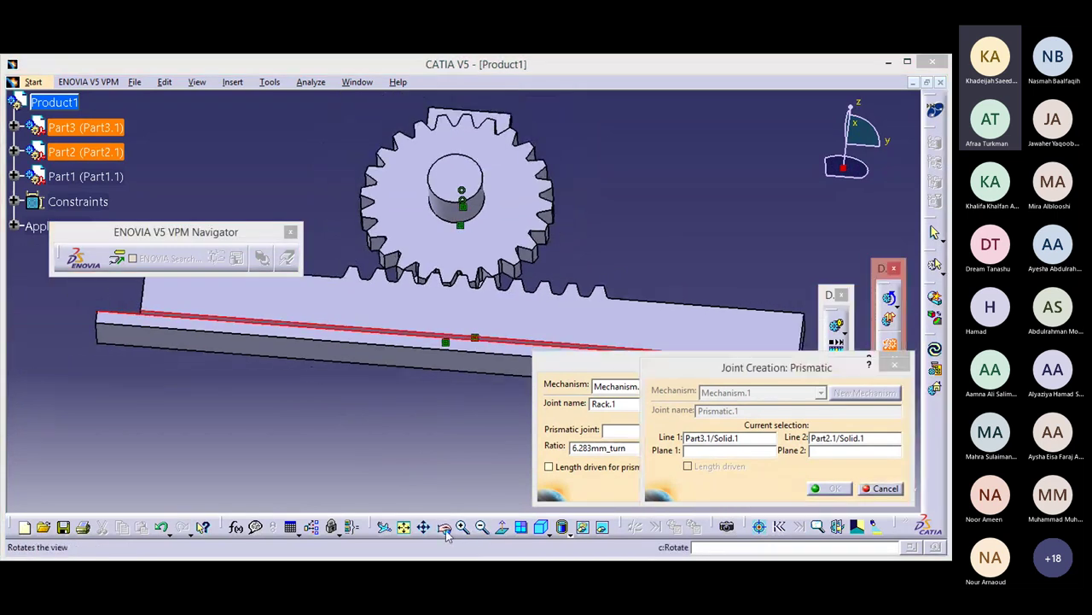
left_click(443, 527)
key("Escape")
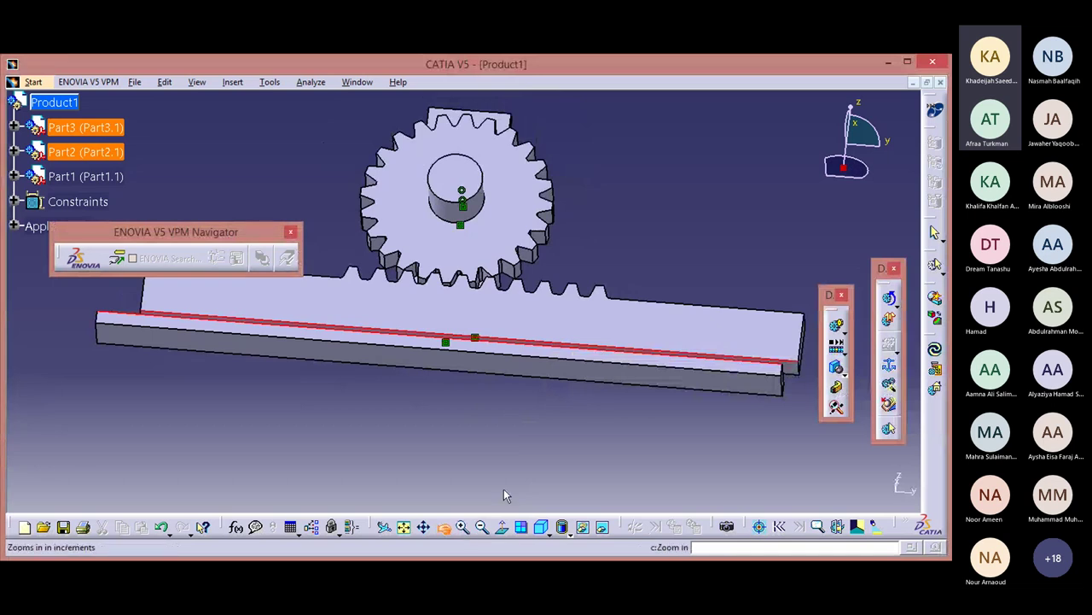
middle_click_drag(678, 236, 534, 209)
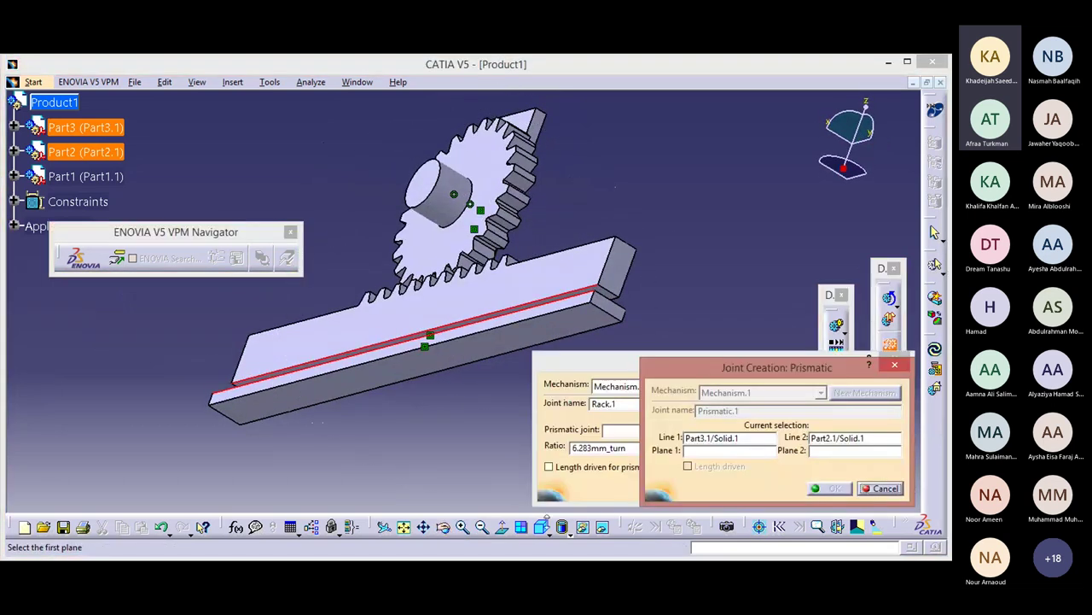
left_click(462, 527)
left_click(462, 527)
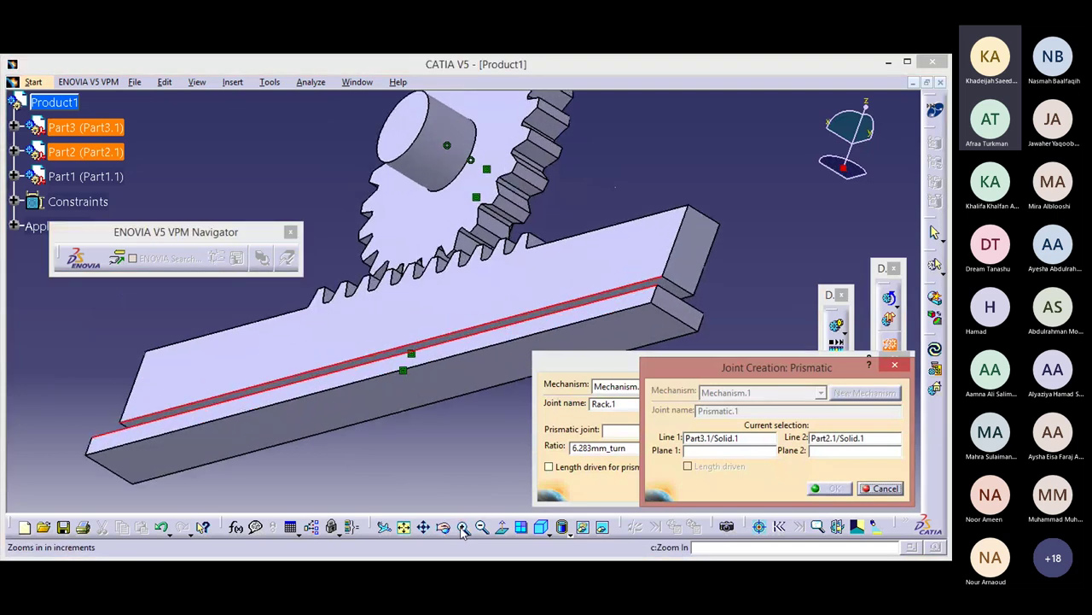
left_click(683, 294)
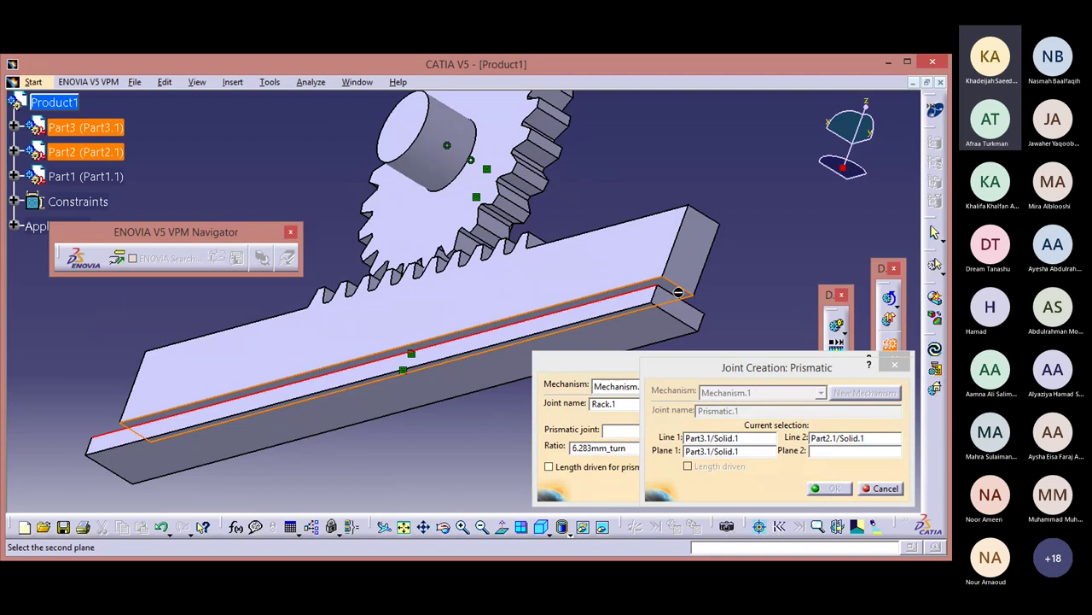
left_click(444, 529)
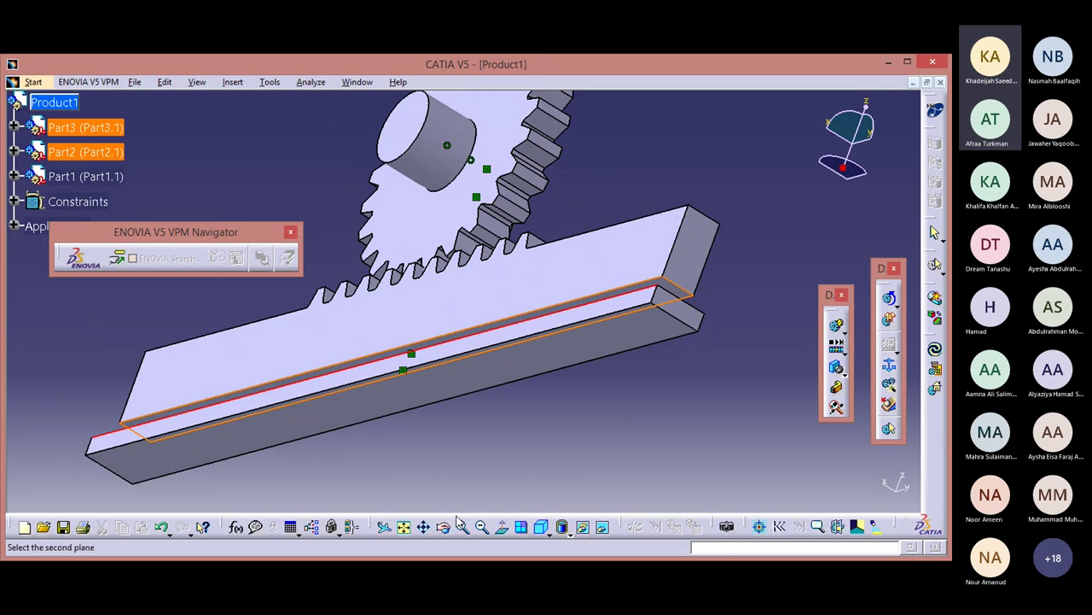
middle_click_drag(719, 308, 483, 427)
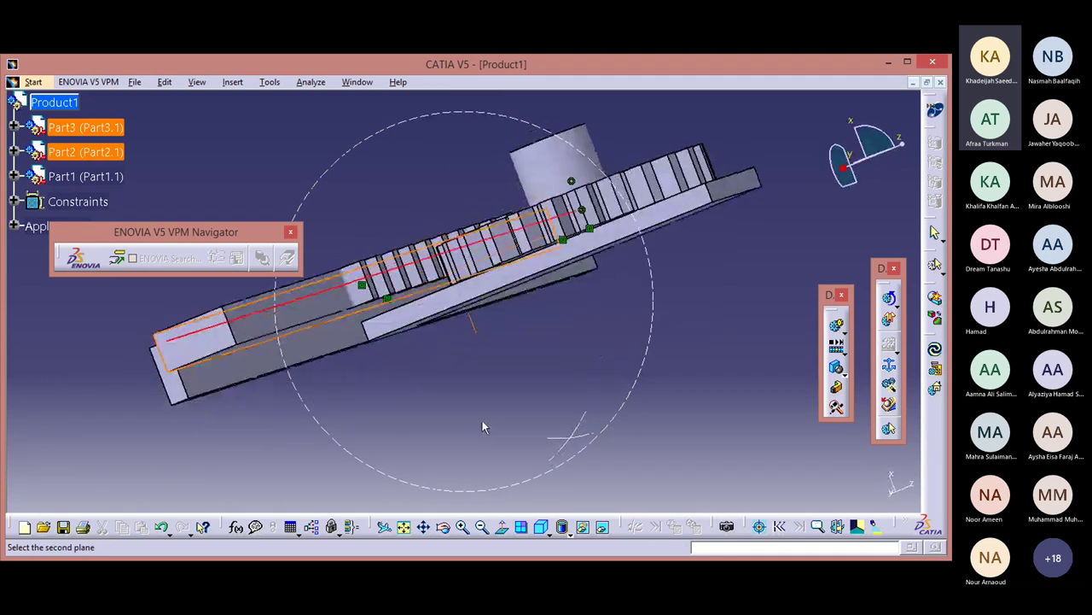
left_click(345, 346)
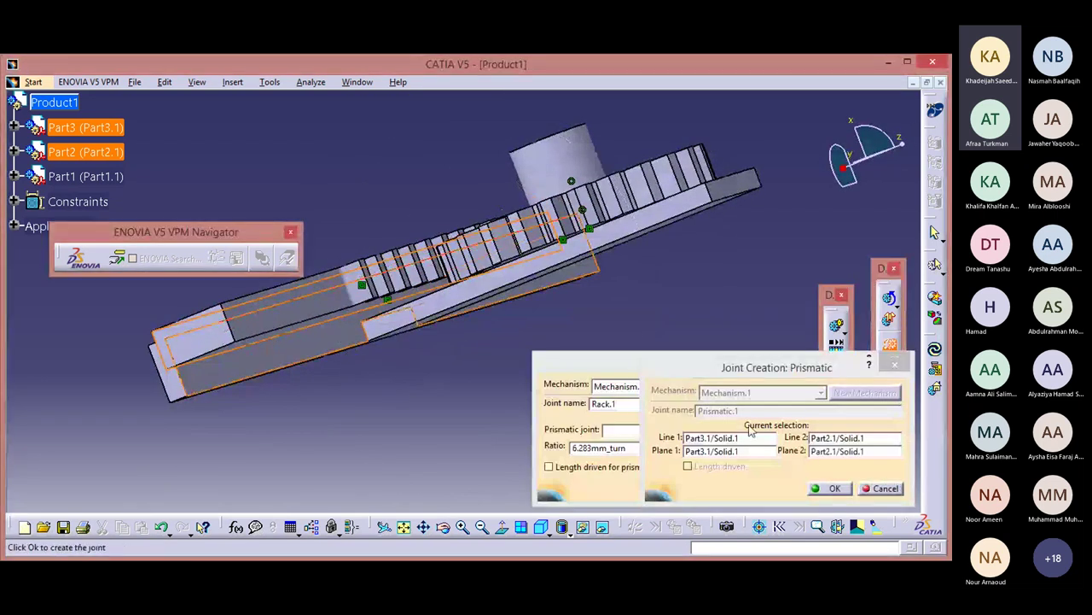
left_click(835, 488)
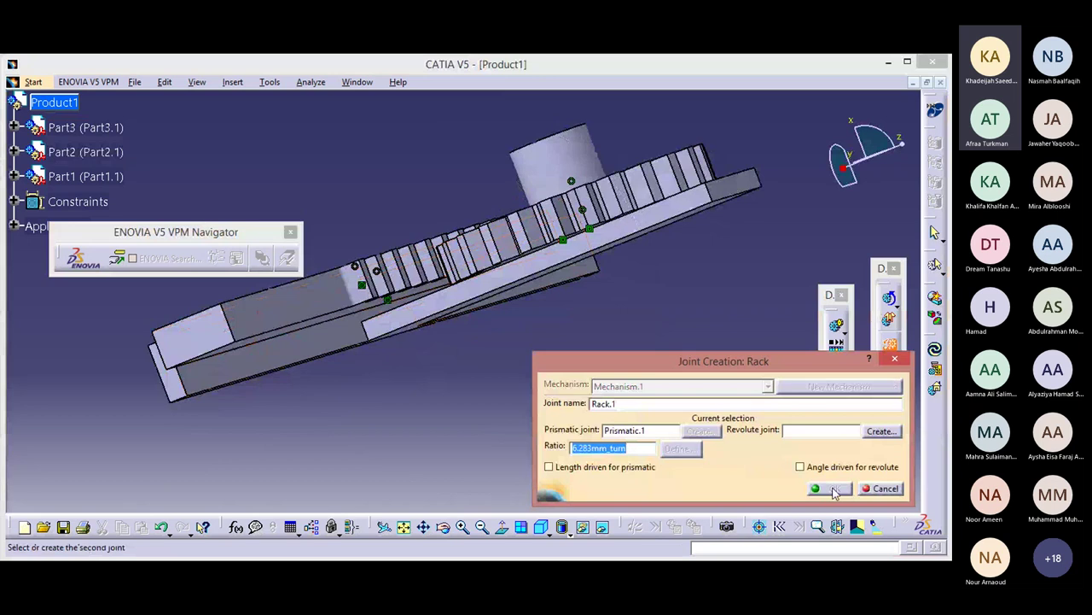
Start revolute joint Revolute.2 and pick the gear shaft's axis on Part2 as Line 1
left_click(888, 435)
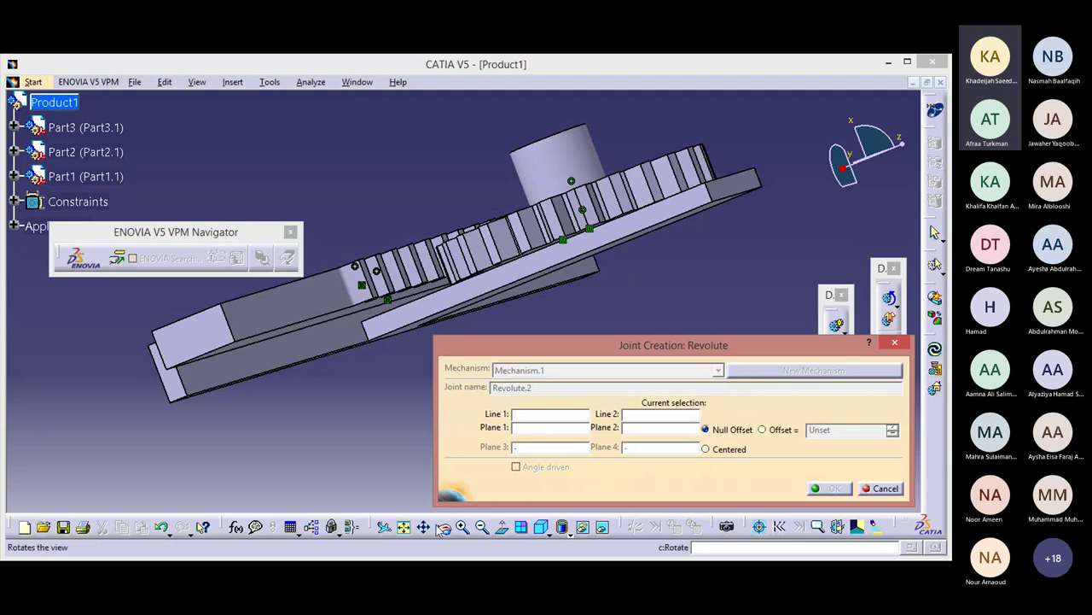
left_click(542, 527)
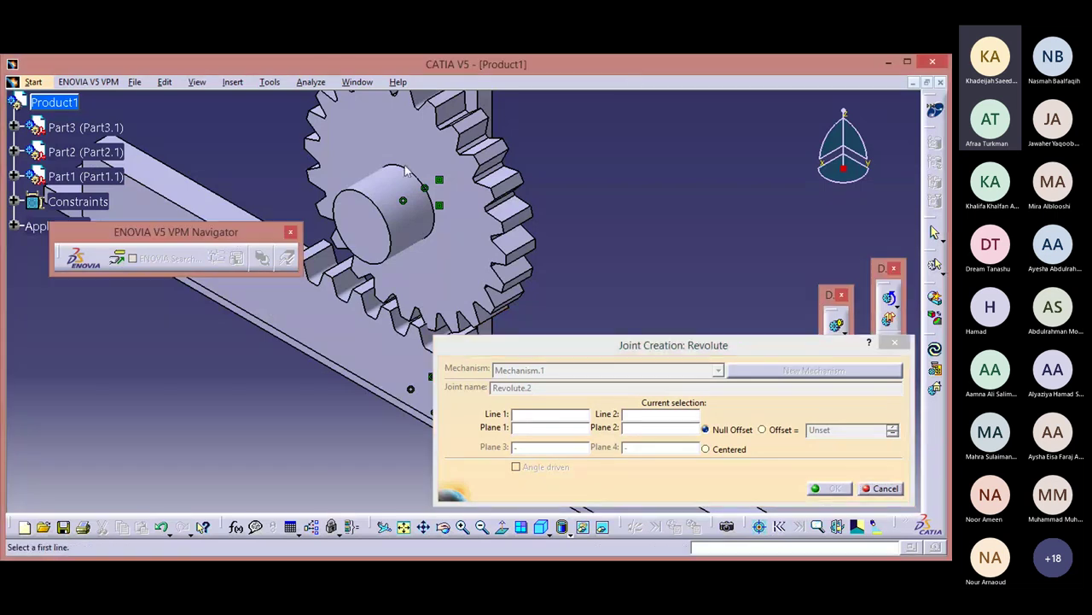
left_click_drag(653, 73, 653, 70)
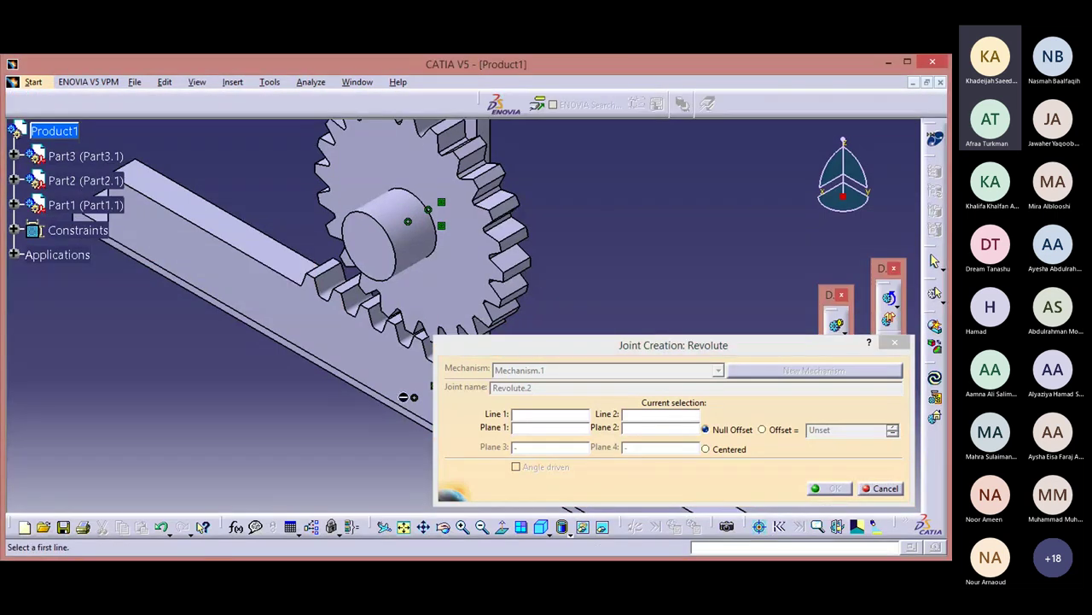
left_click(482, 528)
left_click(482, 527)
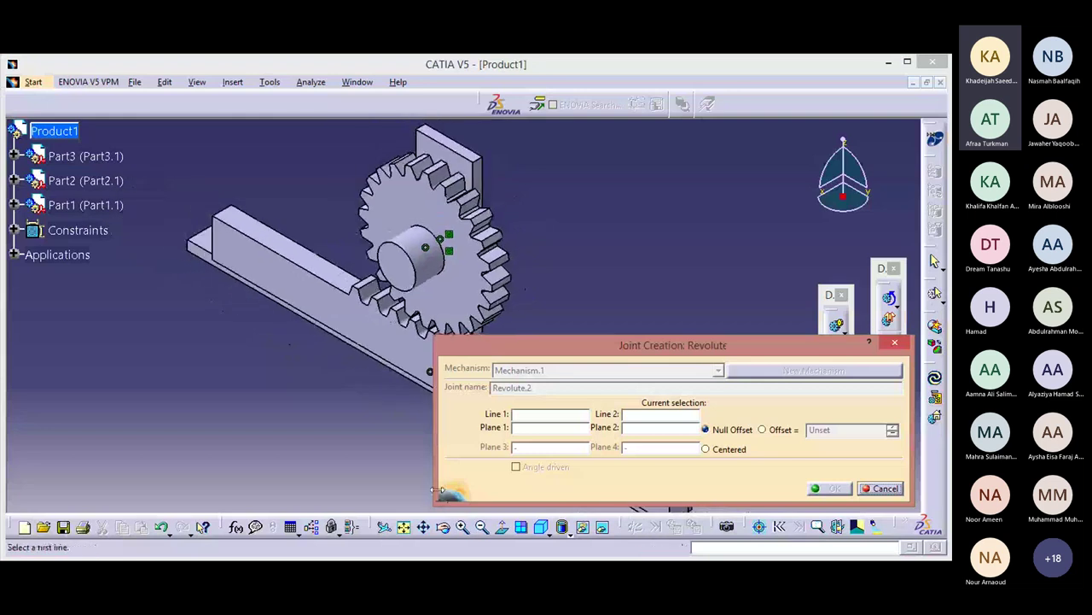
left_click(414, 250)
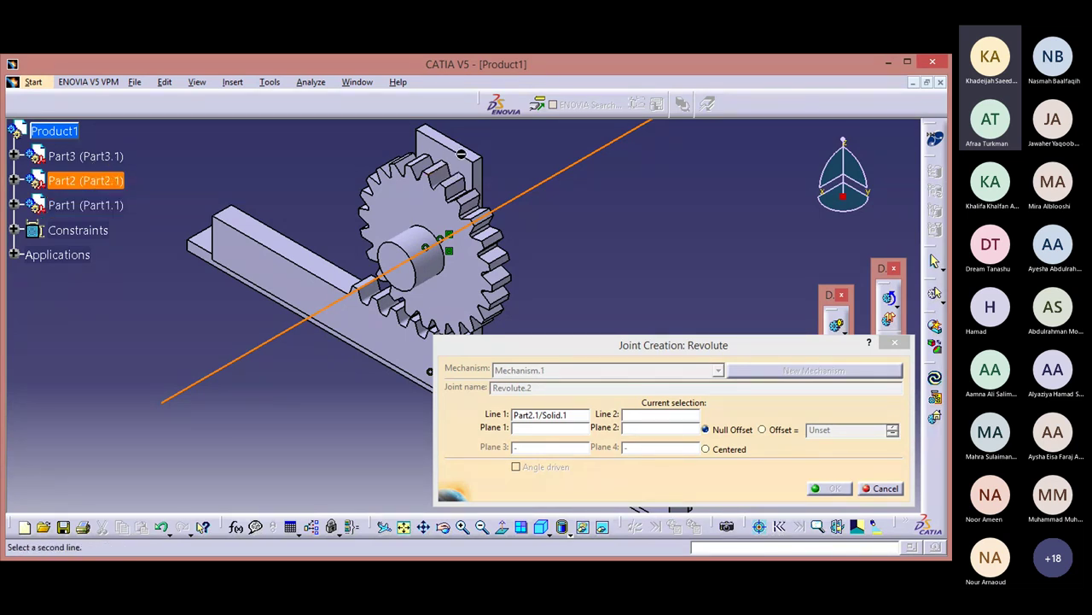
Pick the gear's bore axis as Line 2, temporarily hiding Part2 to reach it
right_click(101, 183)
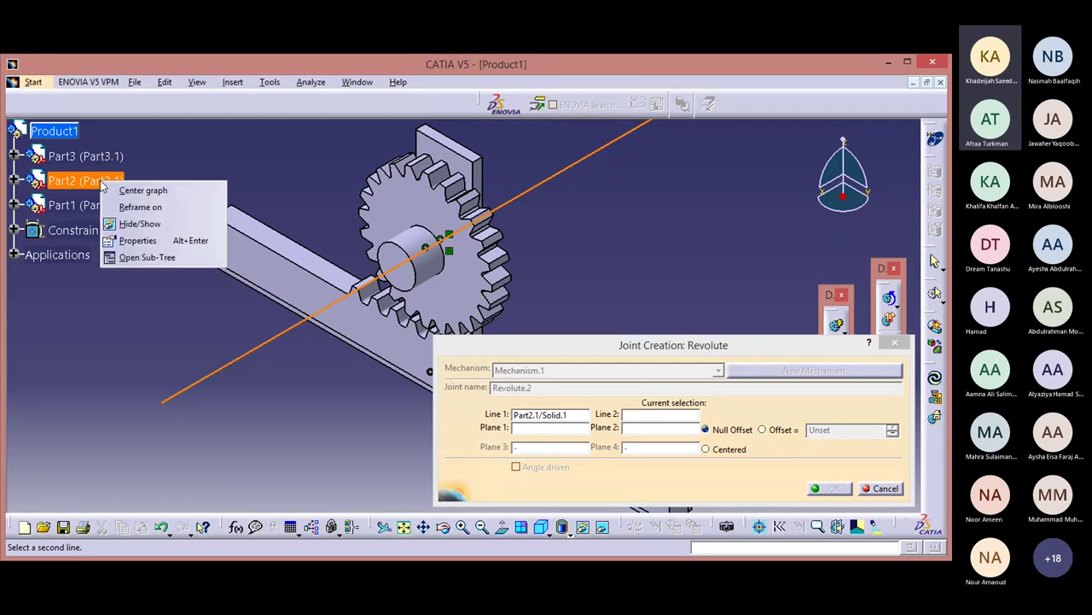
left_click(121, 226)
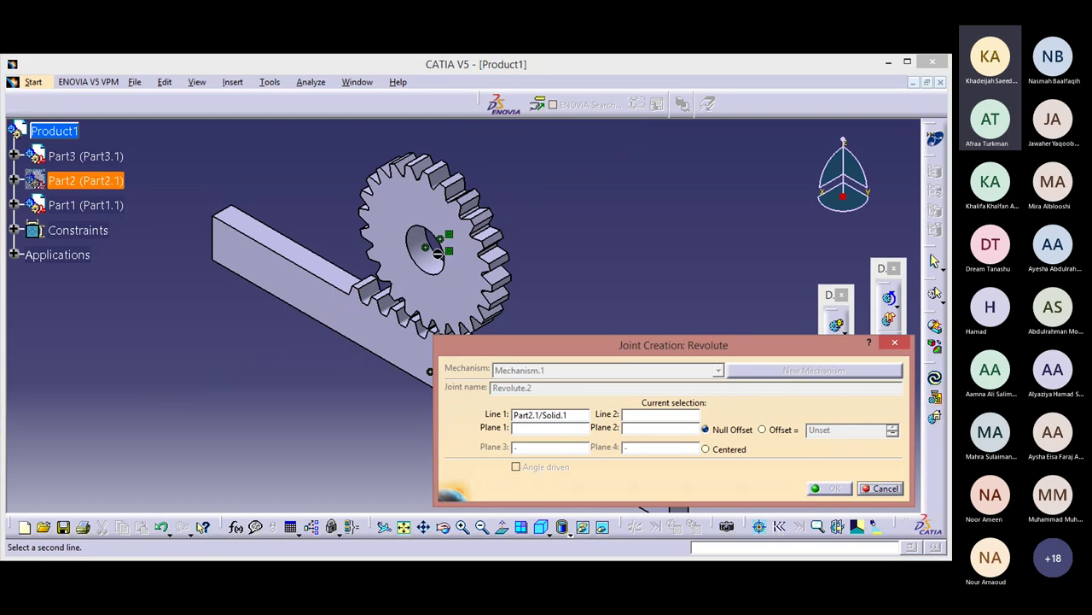
left_click(445, 266)
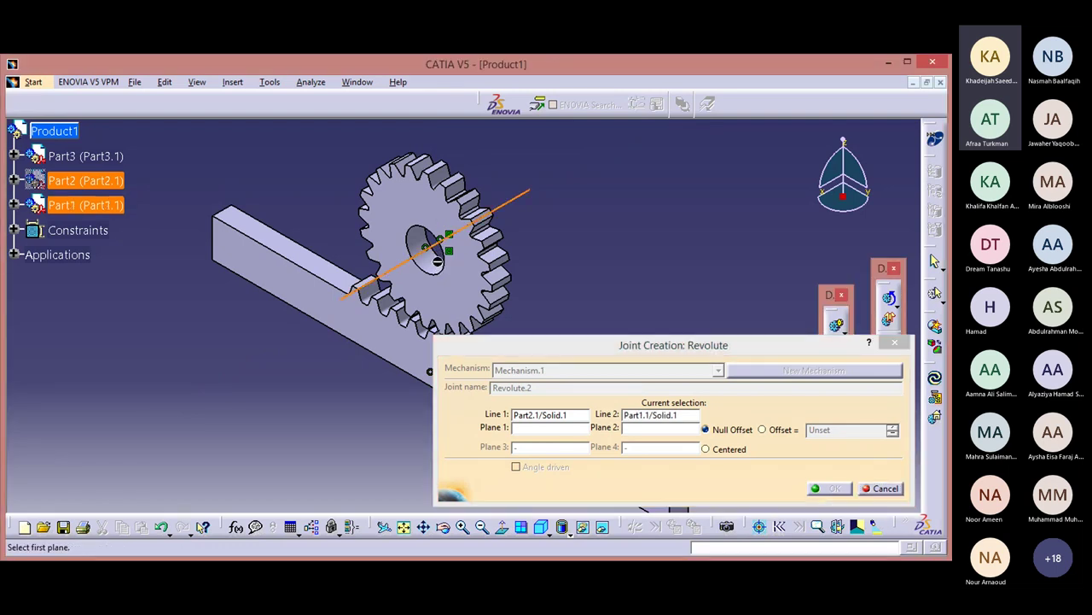
right_click(85, 180)
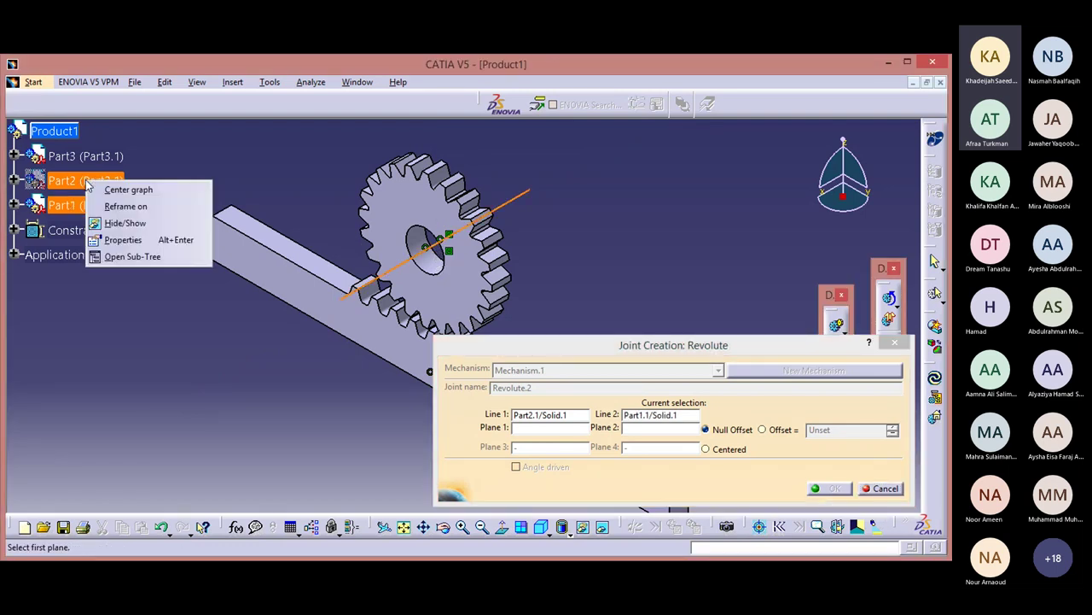
left_click(115, 225)
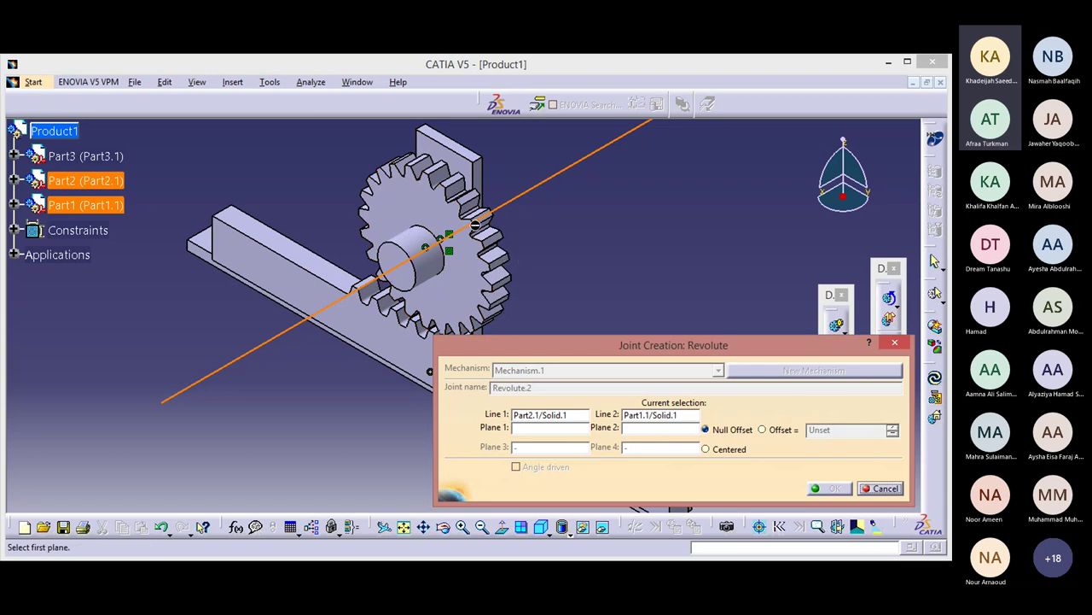
Set the plate face as Plane 1 and the gear face as Plane 2, with Offset
left_click(476, 178)
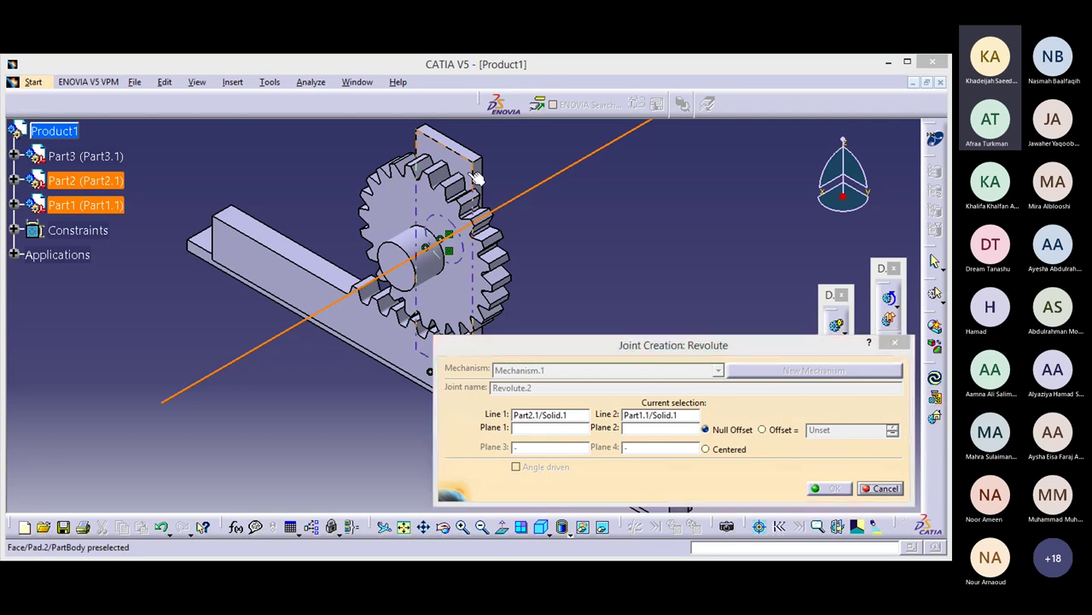
left_click(445, 527)
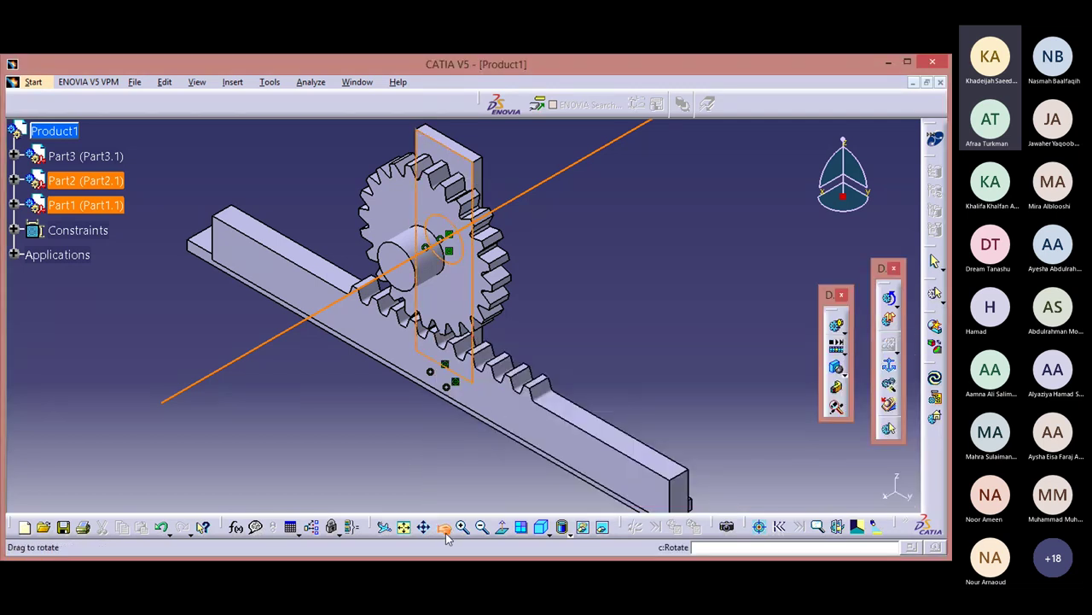
left_click_drag(537, 305, 390, 324)
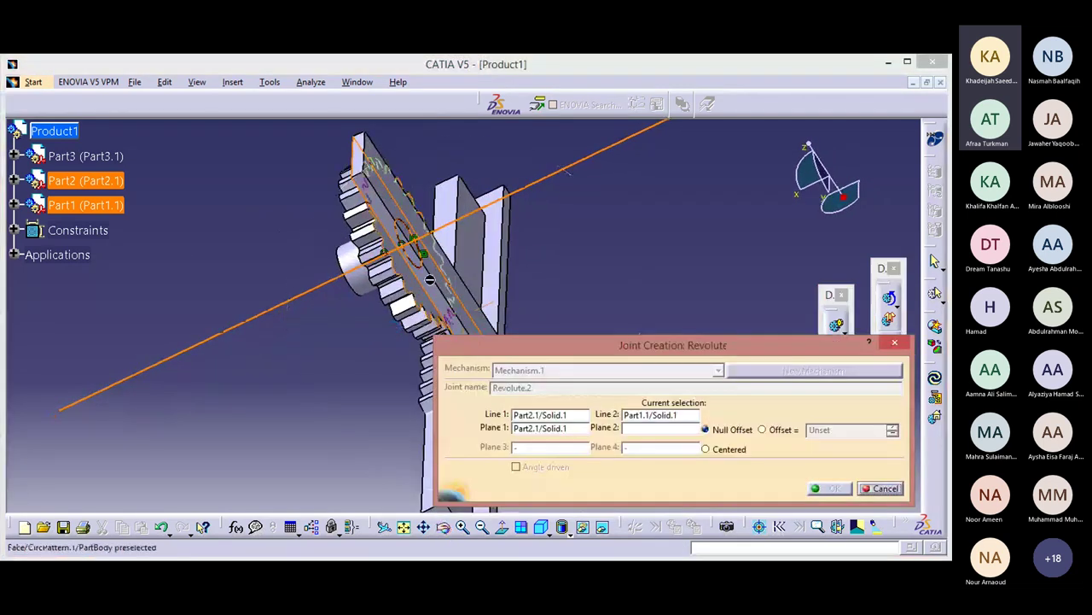
left_click(435, 294)
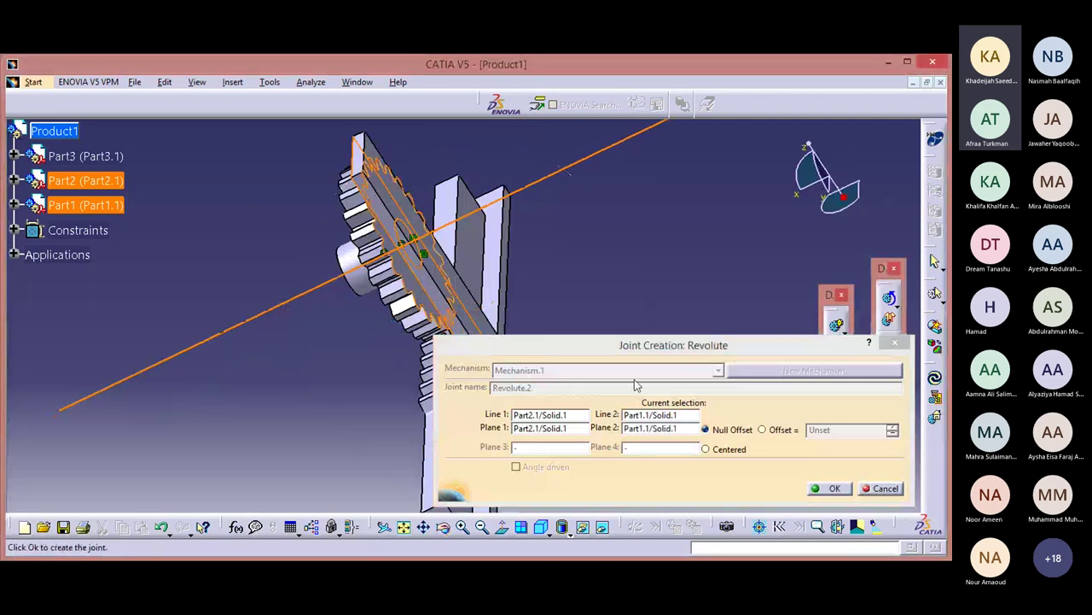
left_click(762, 430)
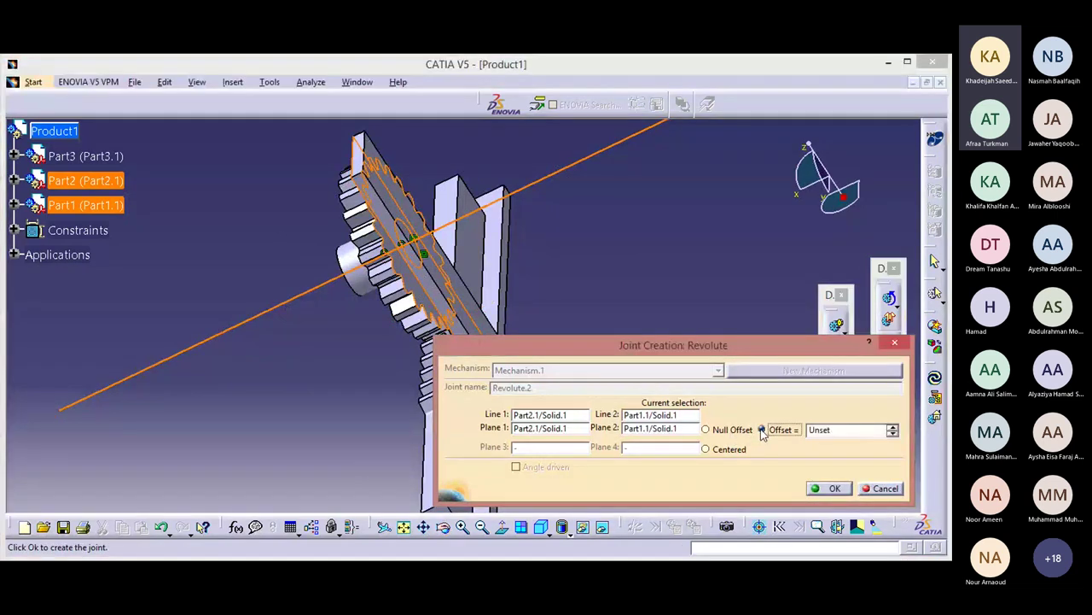
left_click(828, 488)
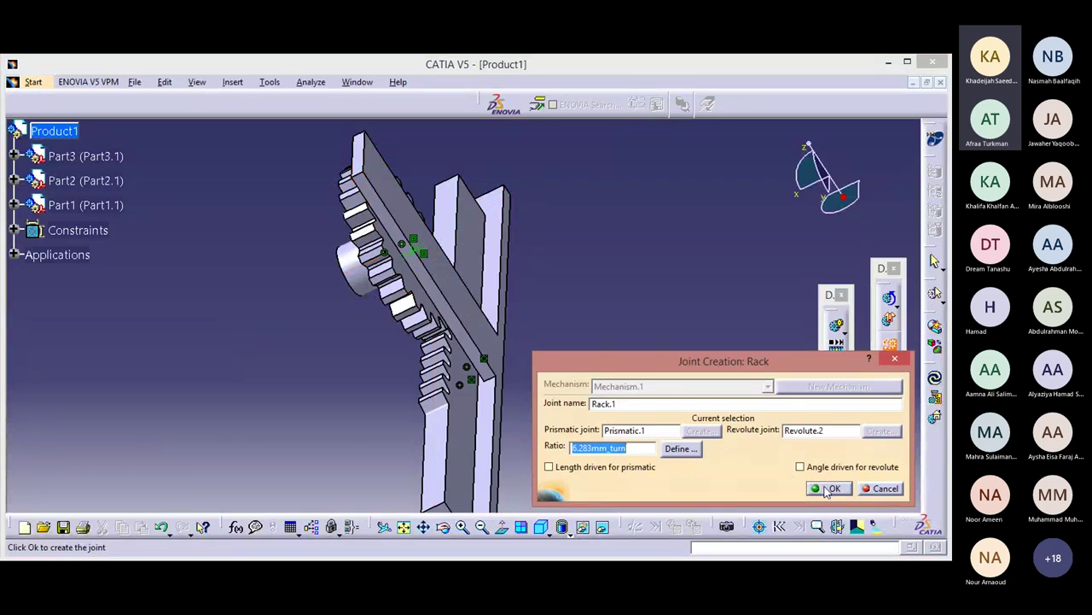
Create Rack.1 from Prismatic.1 and Revolute.2 at 6.283mm_turn, and return to isometric view
left_click(826, 489)
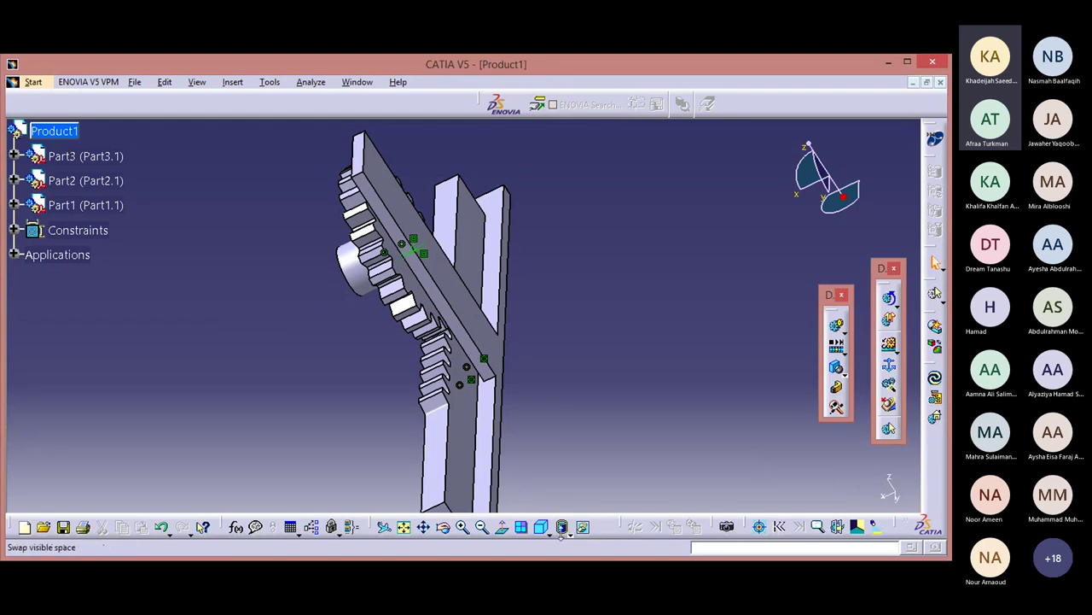
left_click(541, 526)
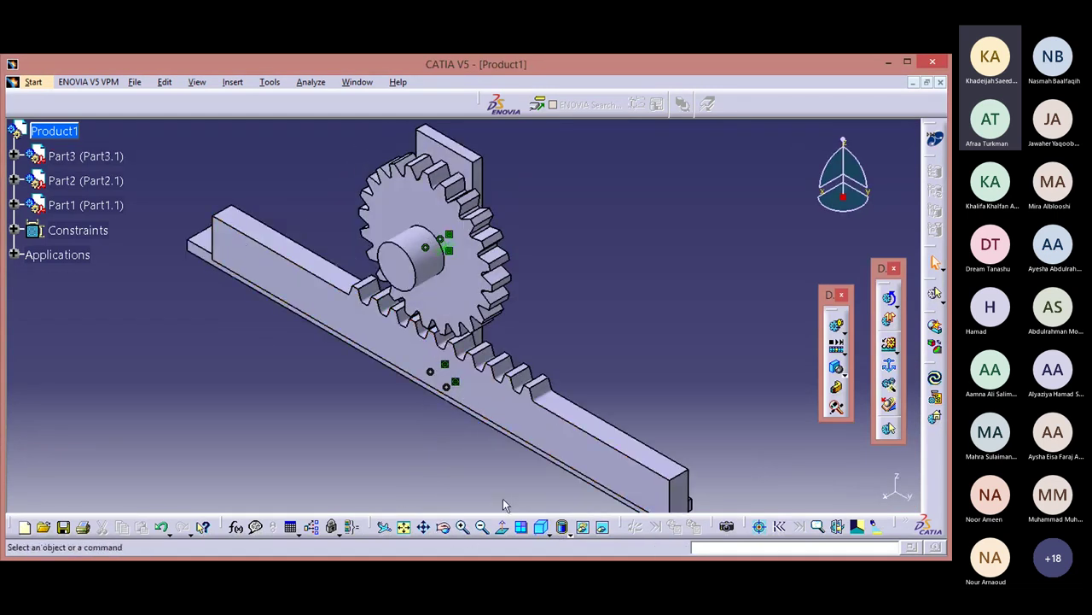
left_click(438, 533)
mouse_move(293, 373)
left_mouse_down()
mouse_move(286, 336)
mouse_move(288, 359)
left_mouse_up()
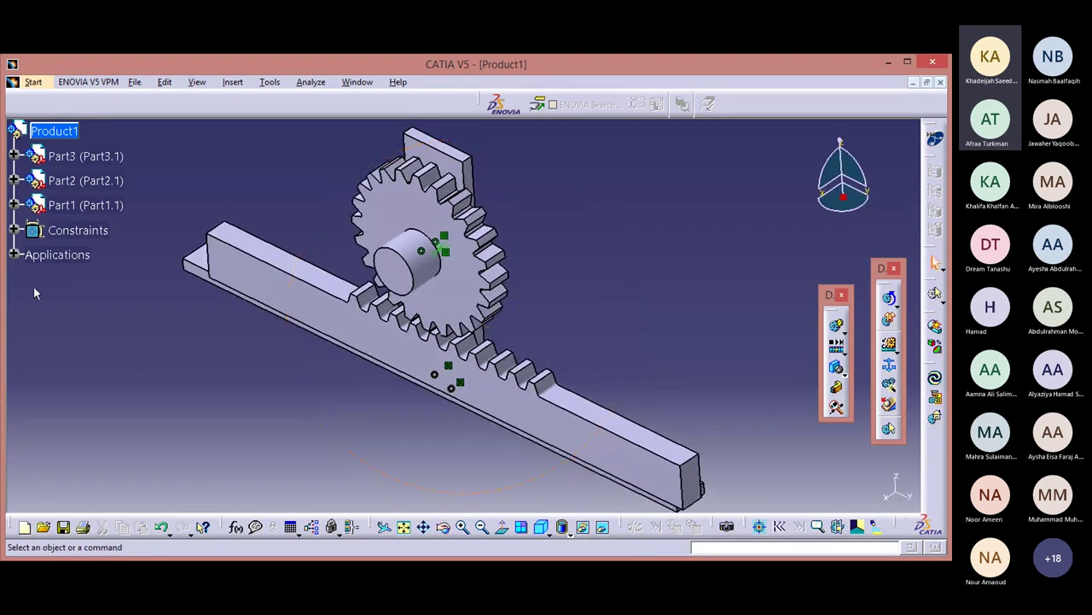
left_click(15, 255)
Expand Constraints and Applications > Mechanisms > Mechanism.1 in the tree
left_click(14, 242)
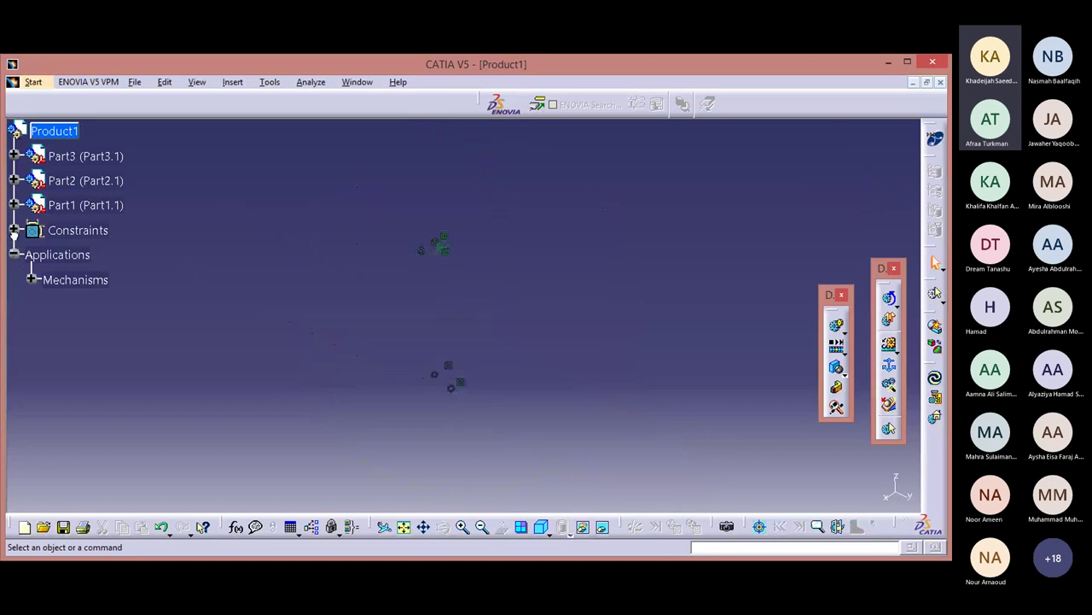
left_click(15, 240)
left_click(14, 231)
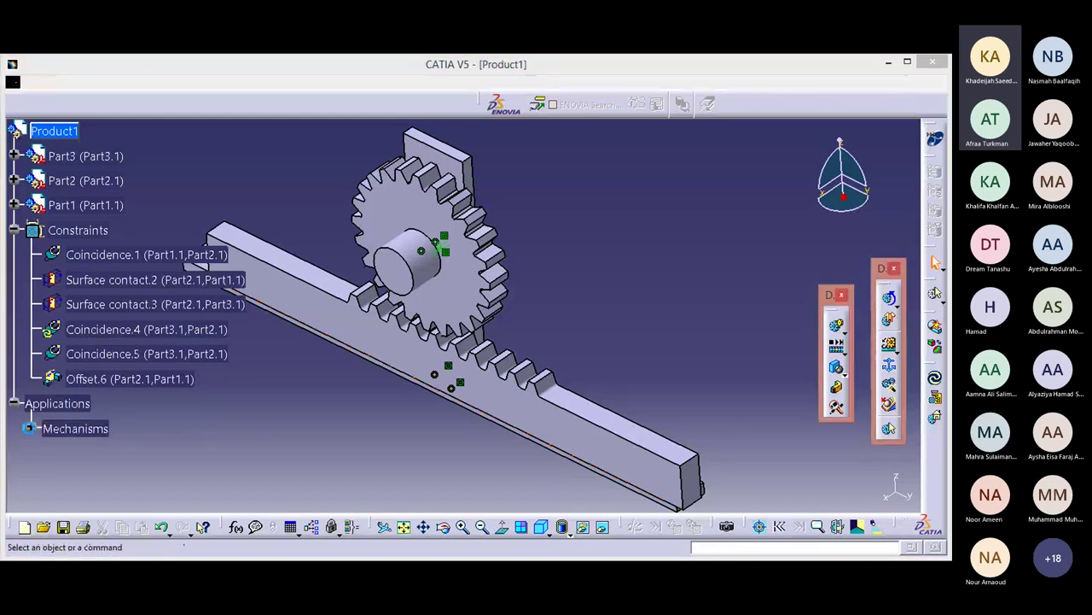
left_click(31, 428)
left_click(49, 452)
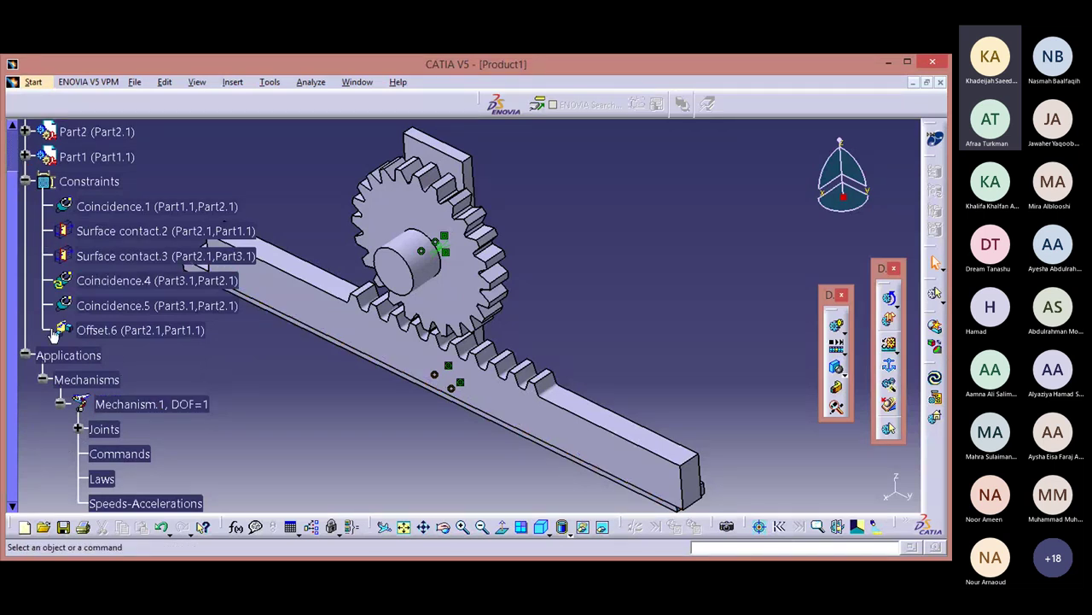
Try simulating, update the mechanism, dismiss the redundancy warning, and close the cannot-simulate notice
left_click(169, 503)
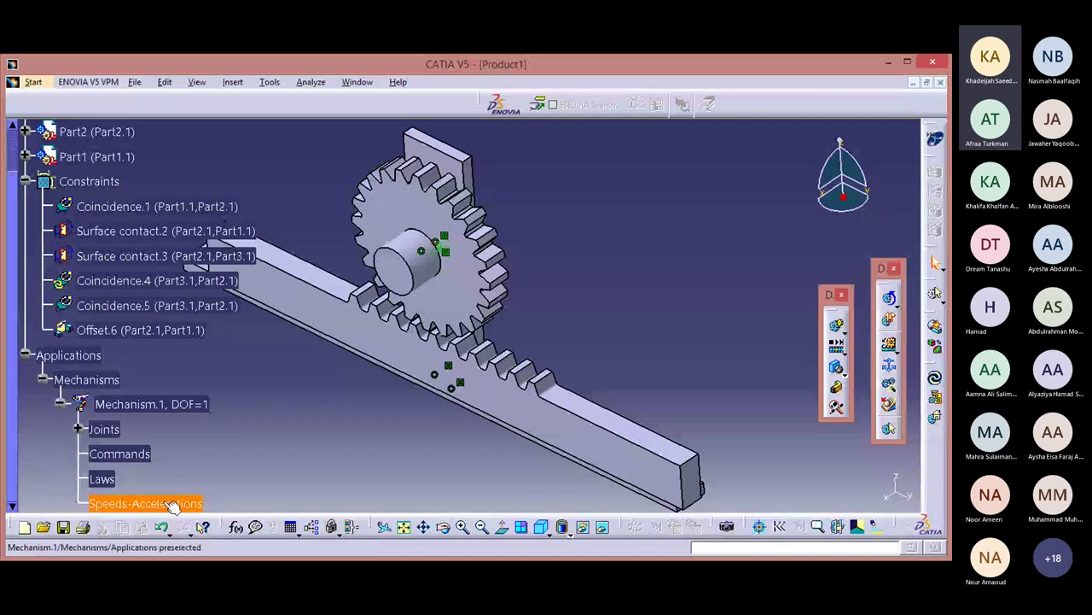
double_click(171, 504)
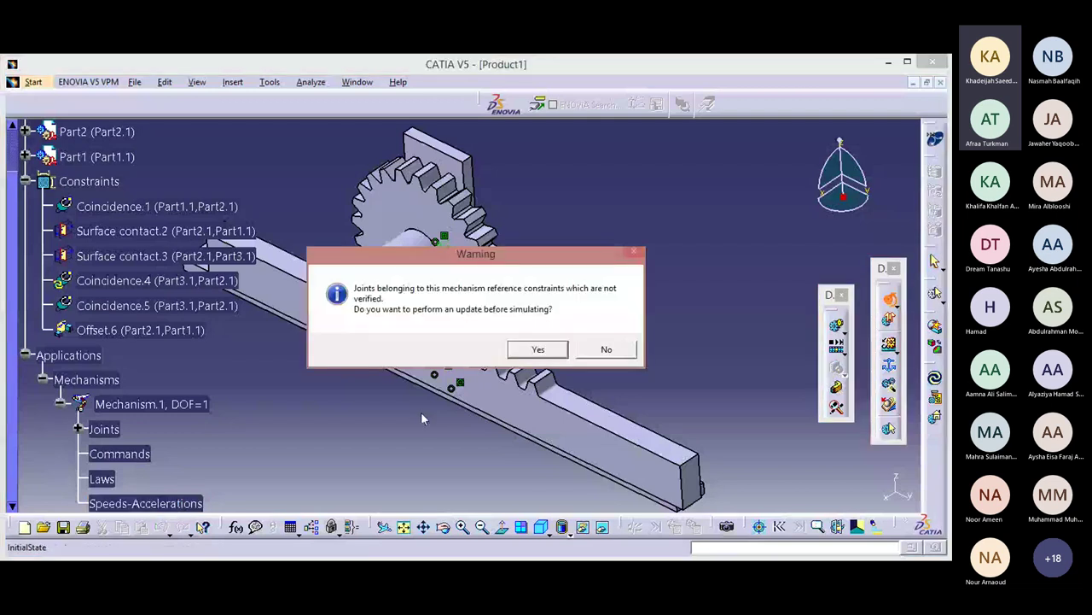
left_click(530, 351)
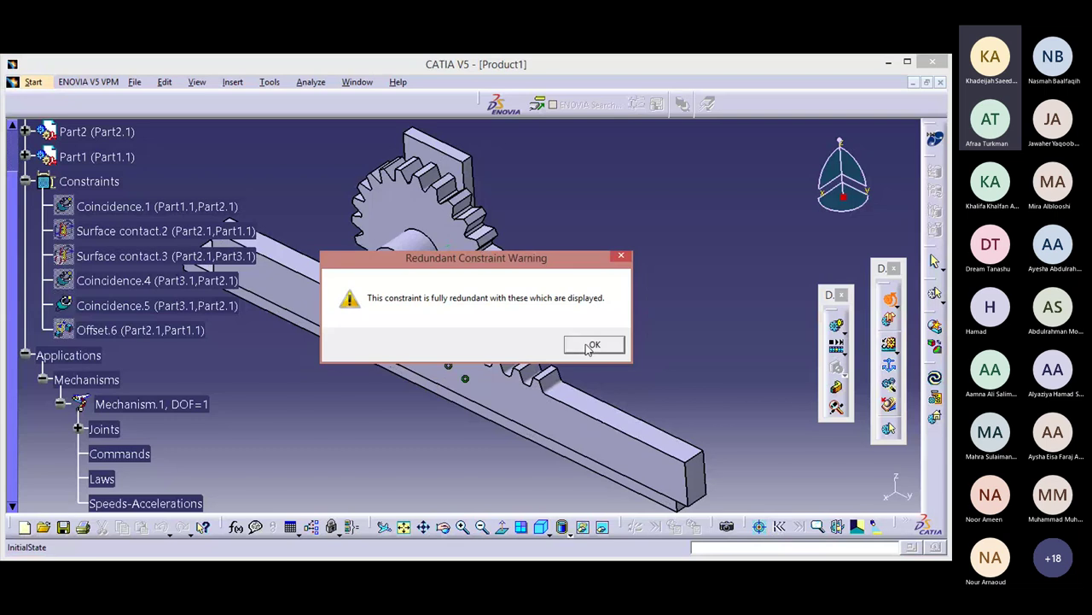
left_click(589, 345)
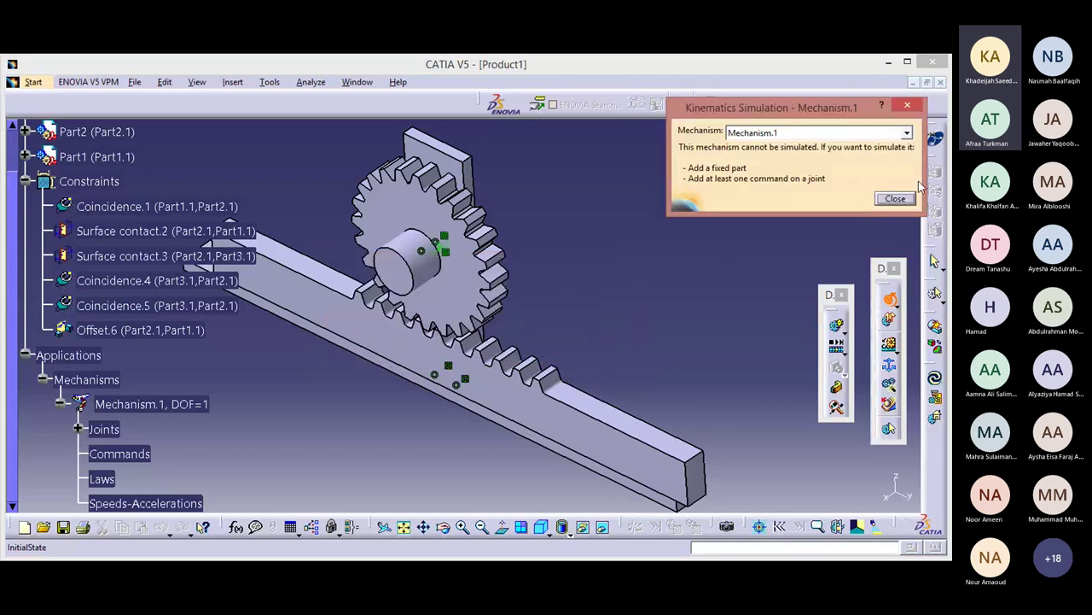
left_click(903, 201)
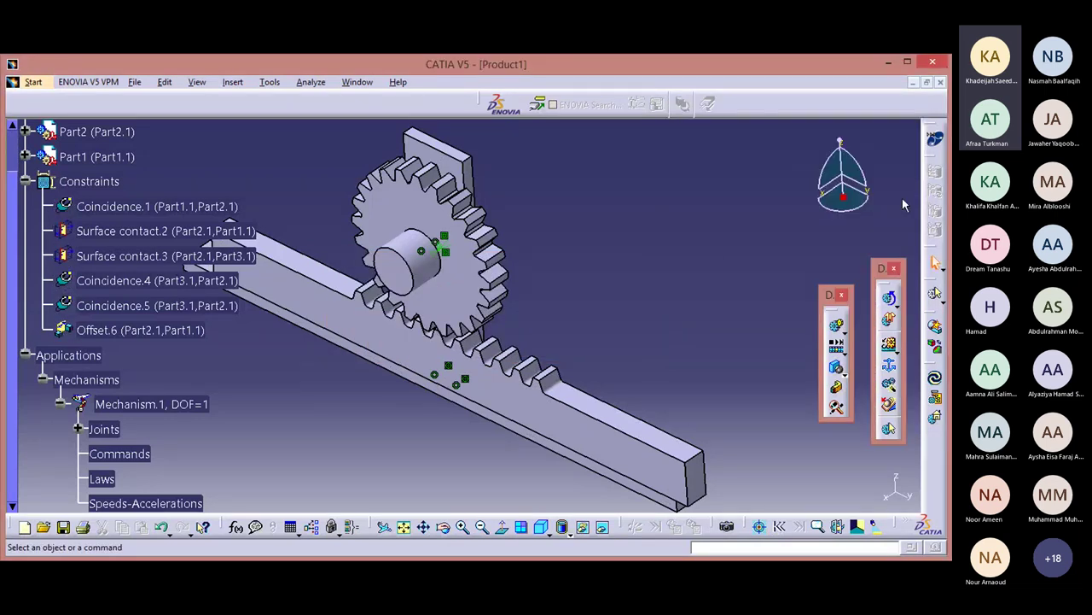
Make Rack.1 length-driven for Prismatic 1 with -100mm to 100mm limits
left_click(78, 429)
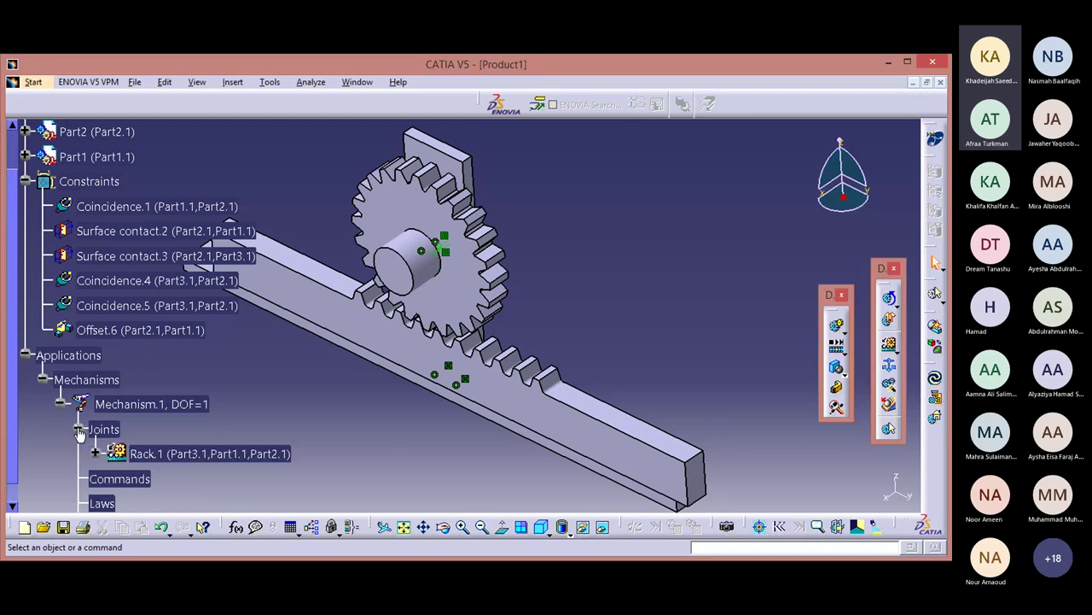
double_click(140, 454)
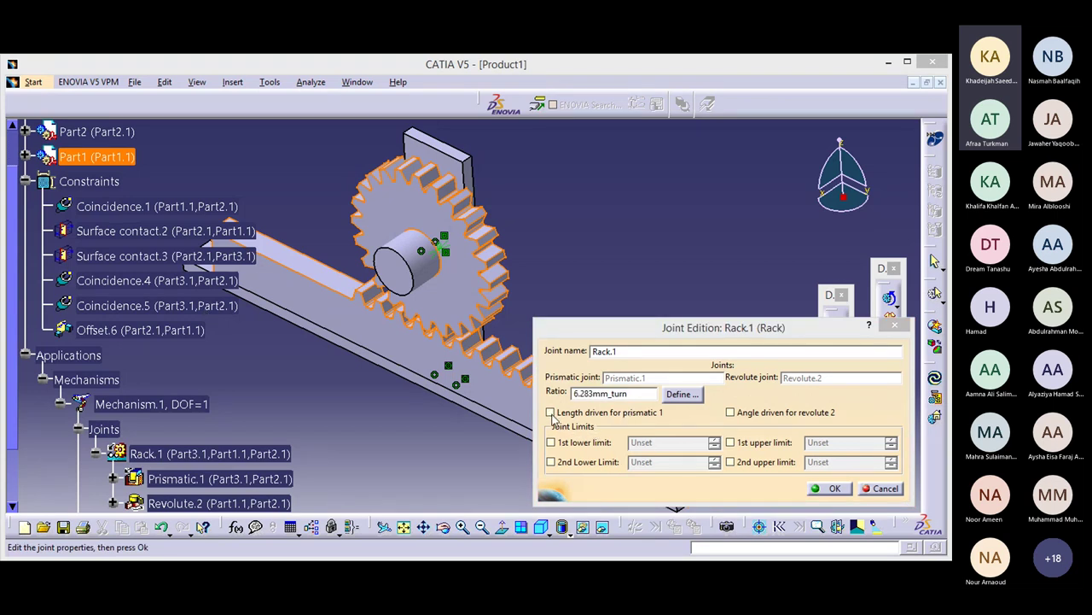
left_click(551, 413)
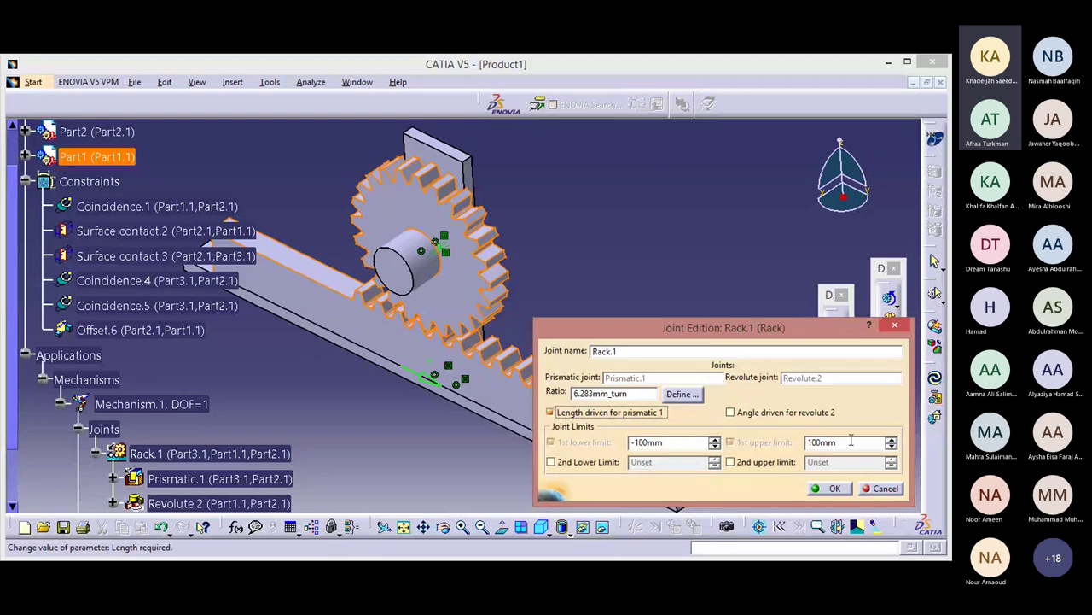
left_click(835, 489)
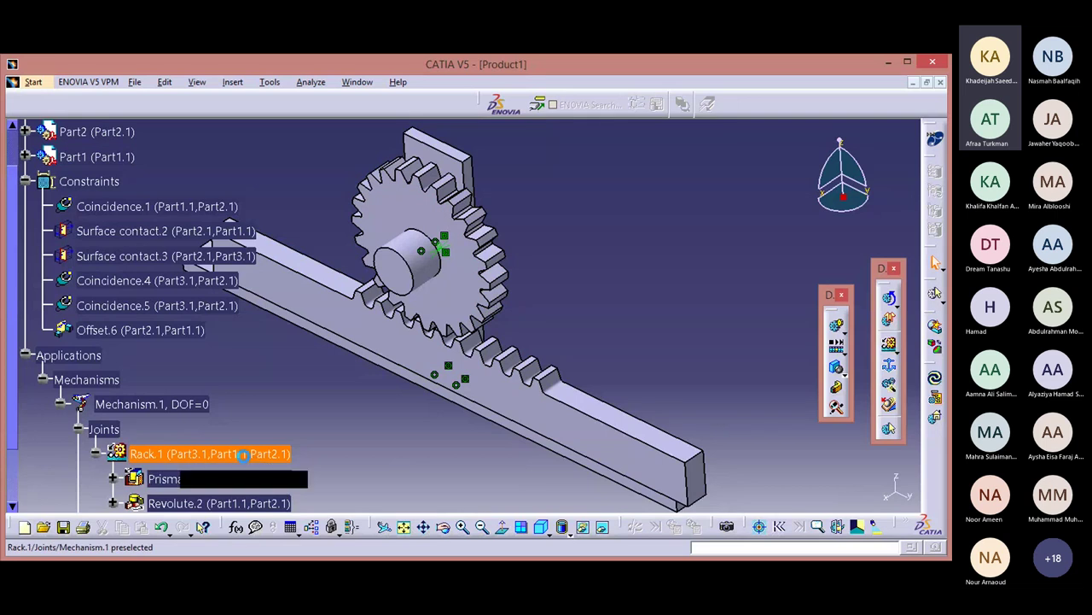
double_click(253, 459)
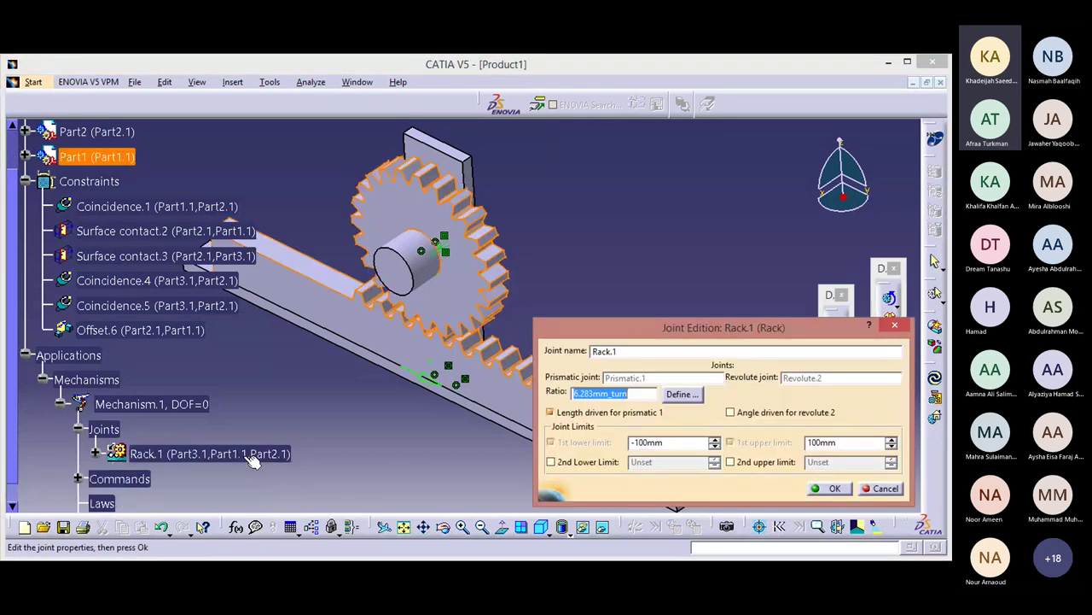
left_click(828, 489)
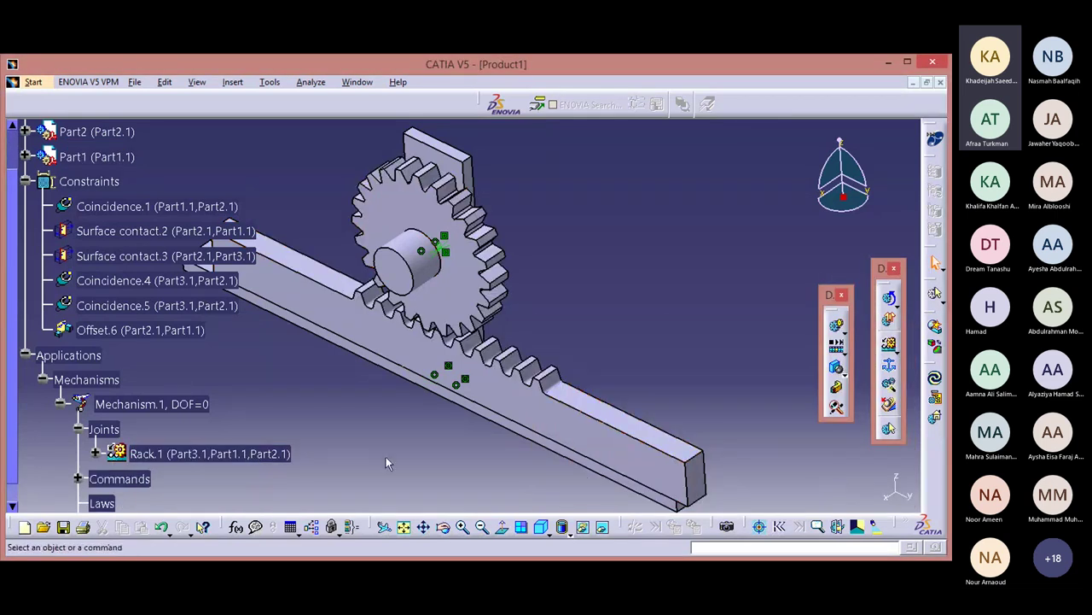
Attempt the simulation, close the fixed-part-missing notice, and expand Rack.1 to show its joints
left_click(9, 458)
scroll(8, 458, "down", 1)
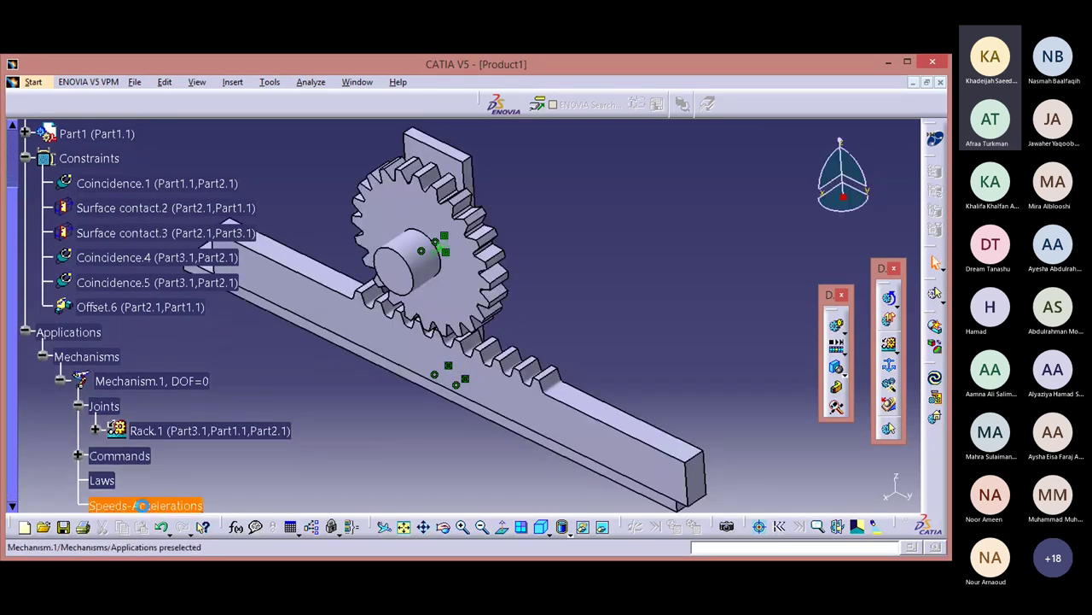
double_click(146, 505)
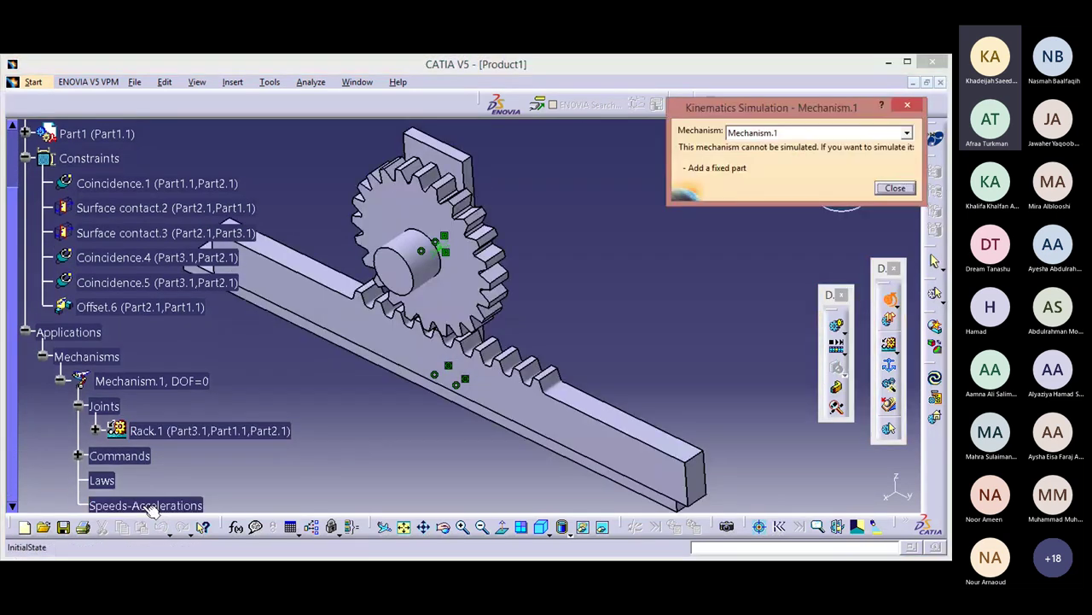
left_click(893, 190)
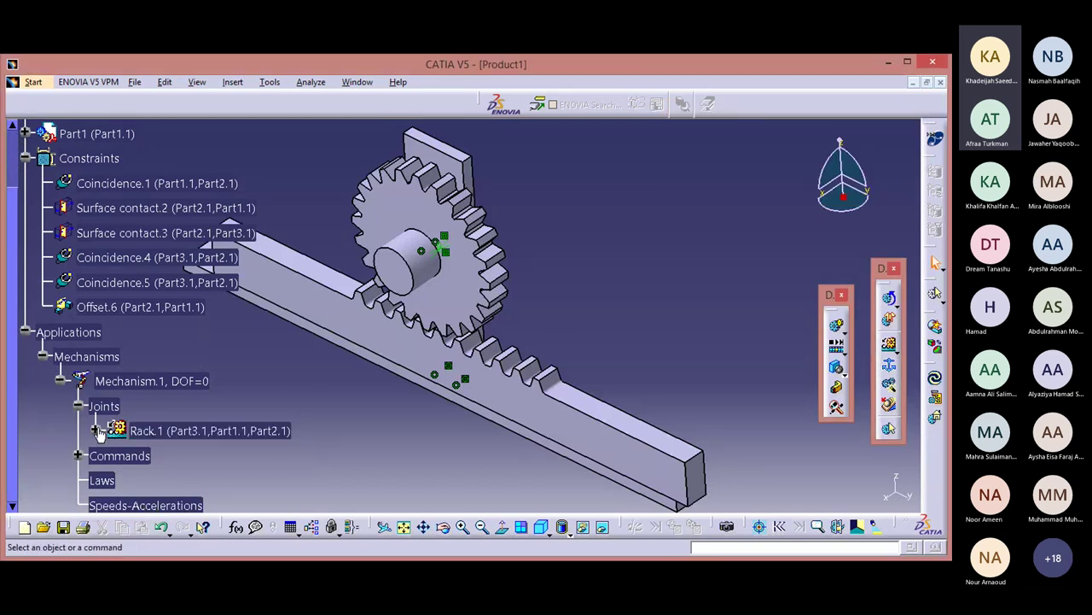
left_click(96, 430)
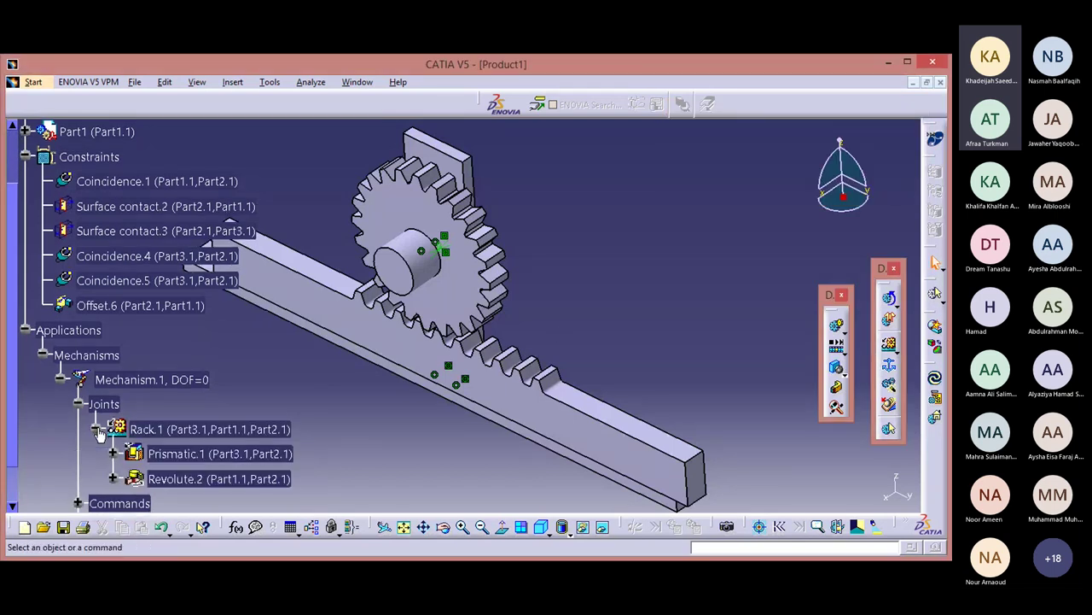
left_click(151, 433)
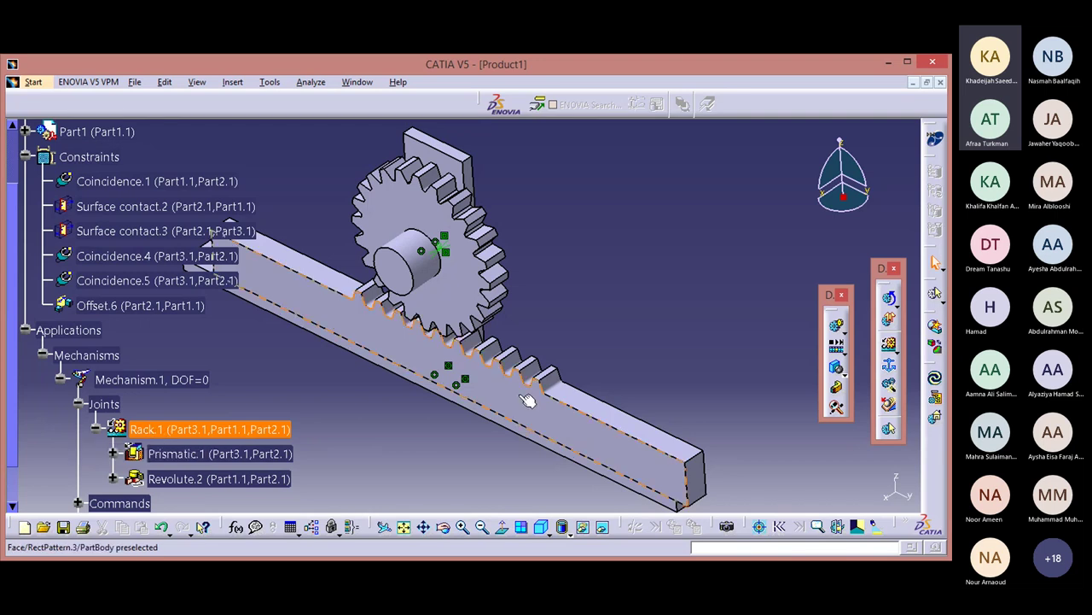
left_click(890, 369)
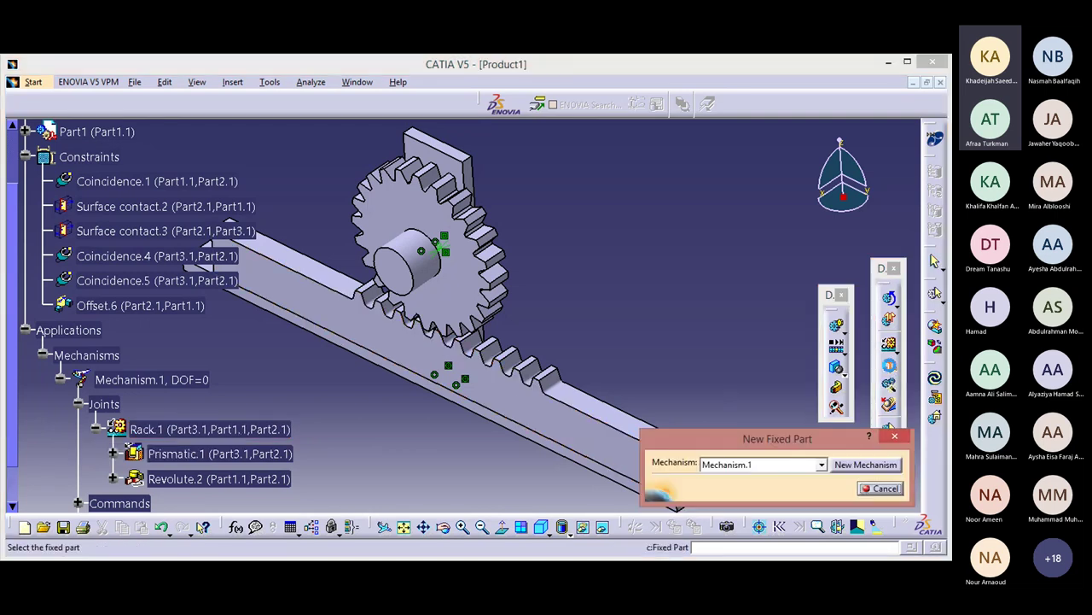
left_click(866, 465)
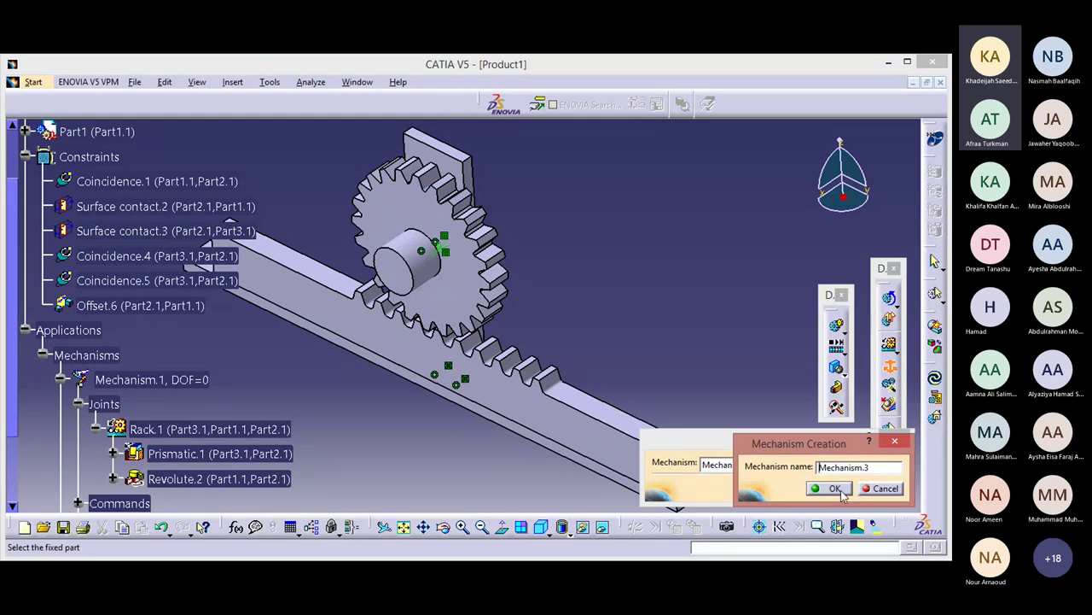
left_click(839, 491)
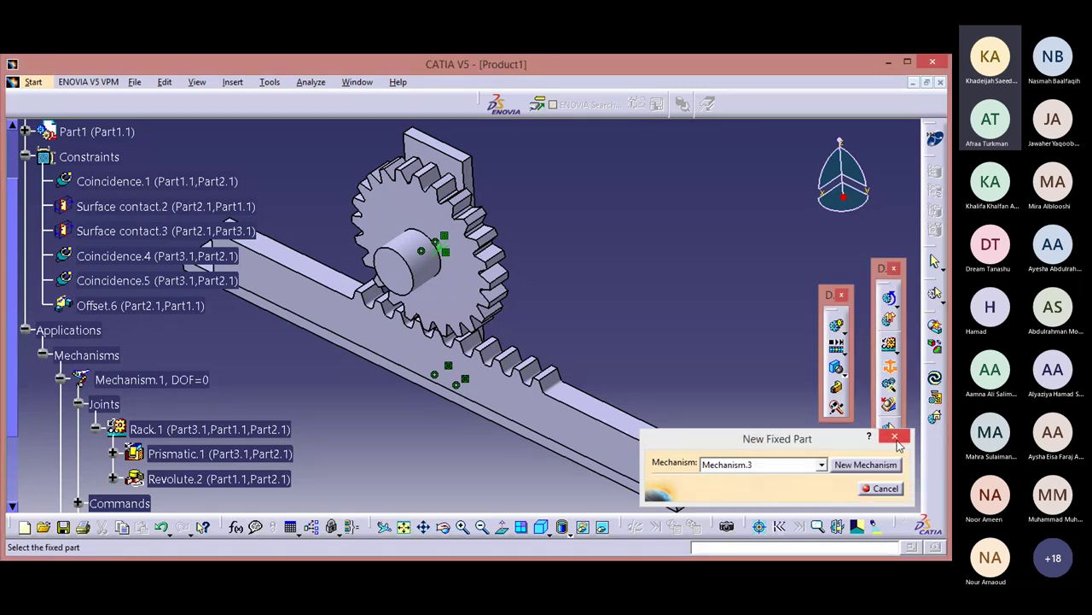
left_click(883, 488)
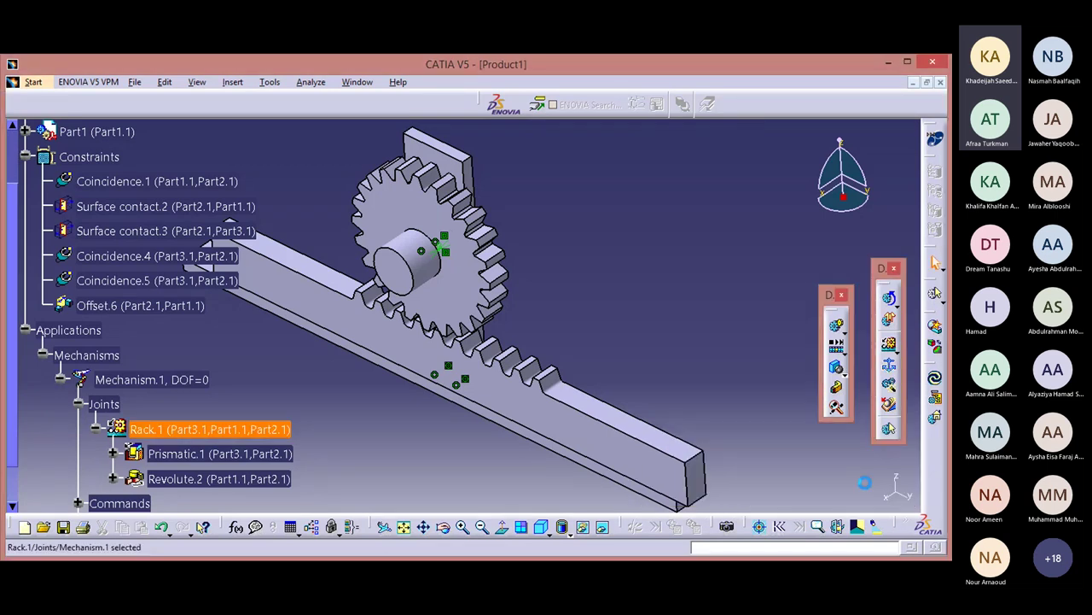
left_click(19, 437)
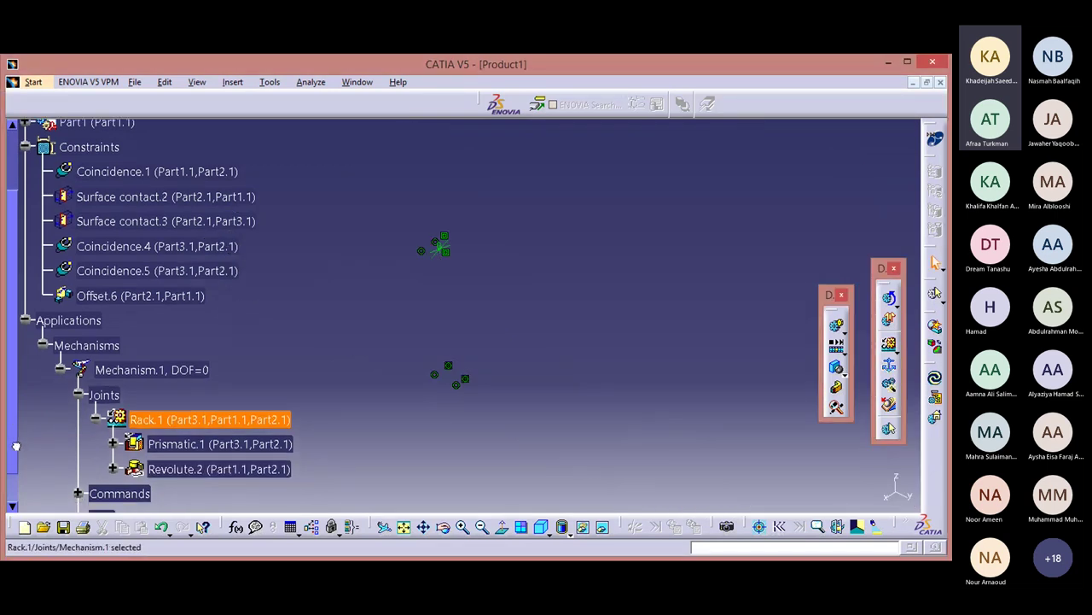
scroll(10, 488, "down", 2)
left_click(11, 488)
left_click(890, 297)
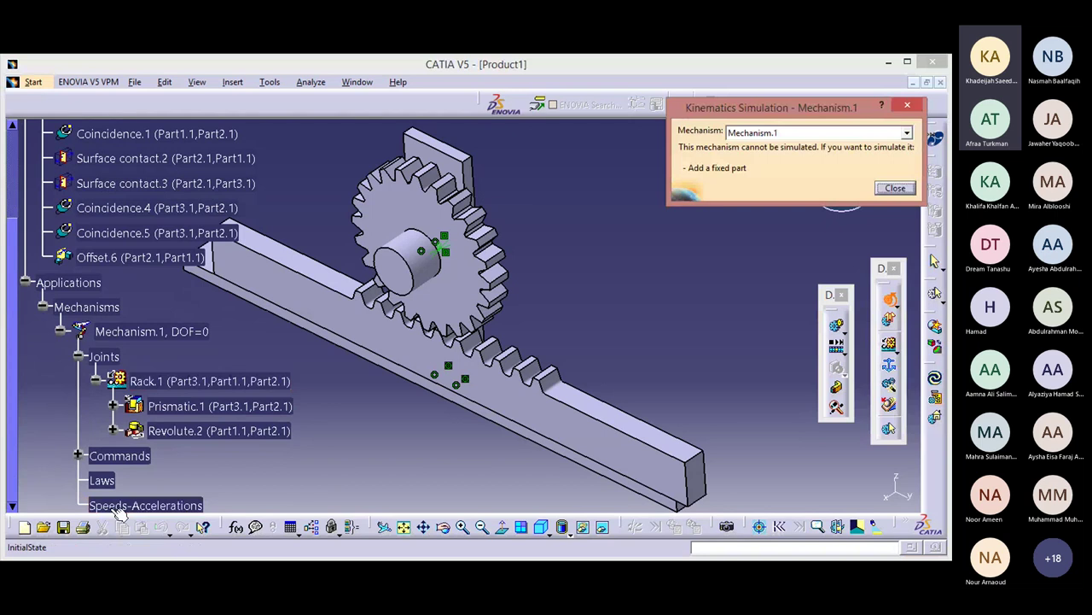
left_click(898, 189)
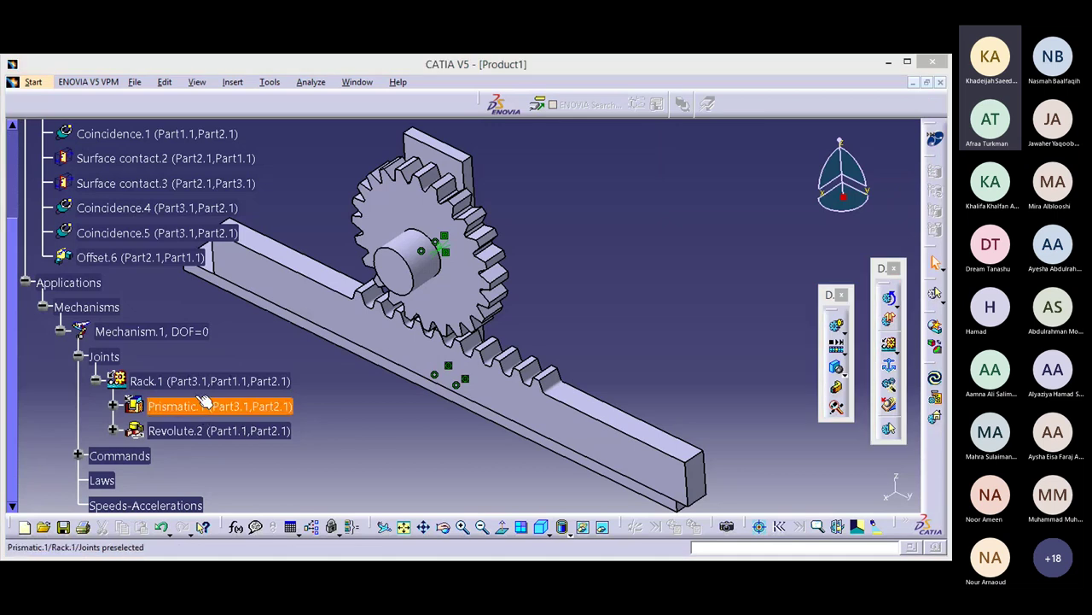
Untick 'Length driven for prismatic 1' on Rack.1, returning Mechanism.1 to DOF=1
double_click(193, 382)
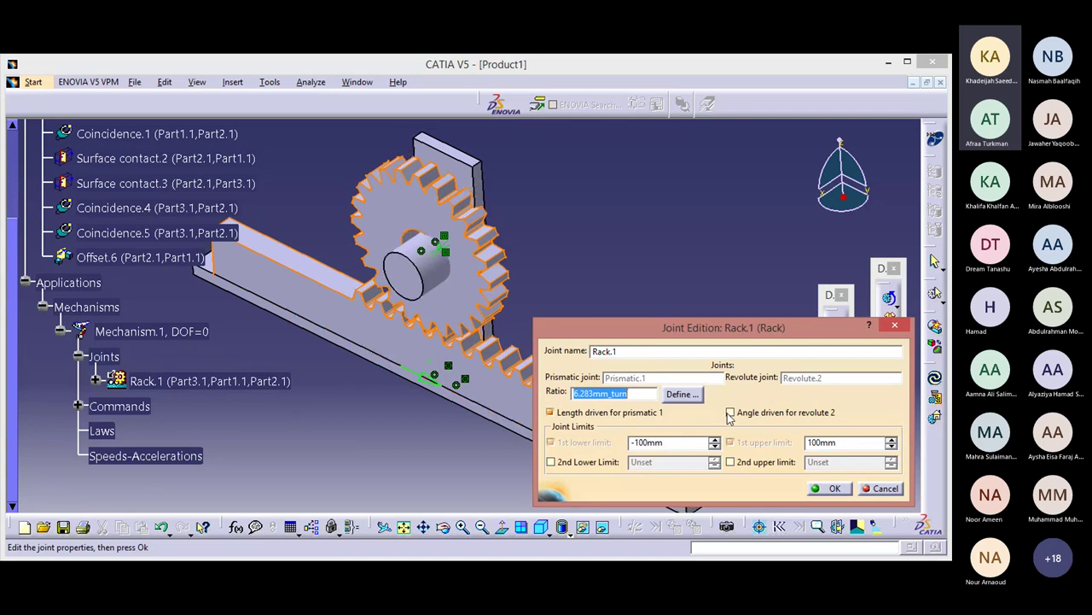
left_click(551, 412)
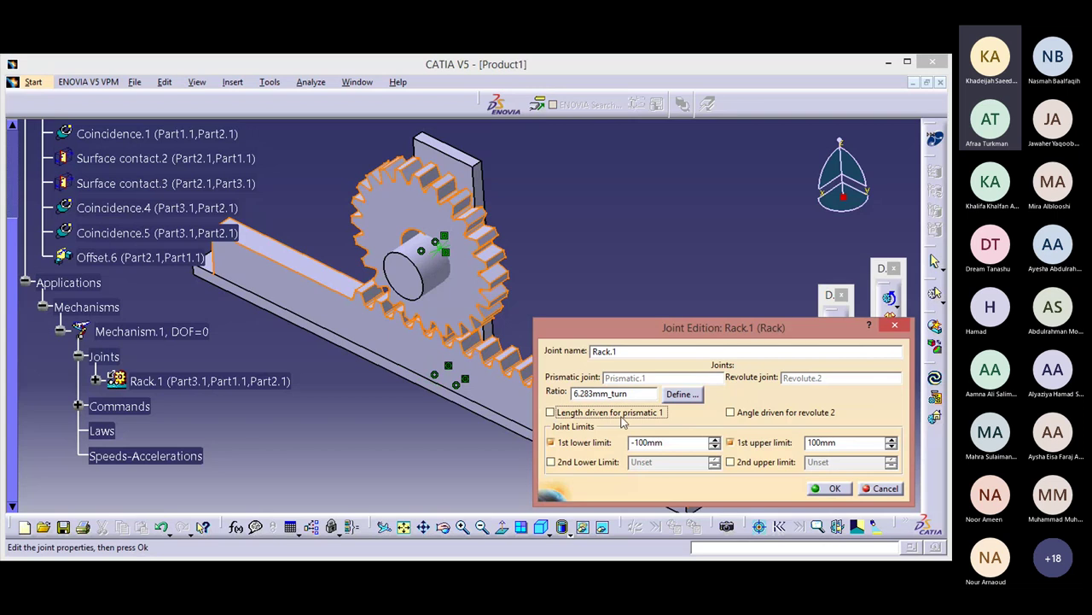
left_click(834, 489)
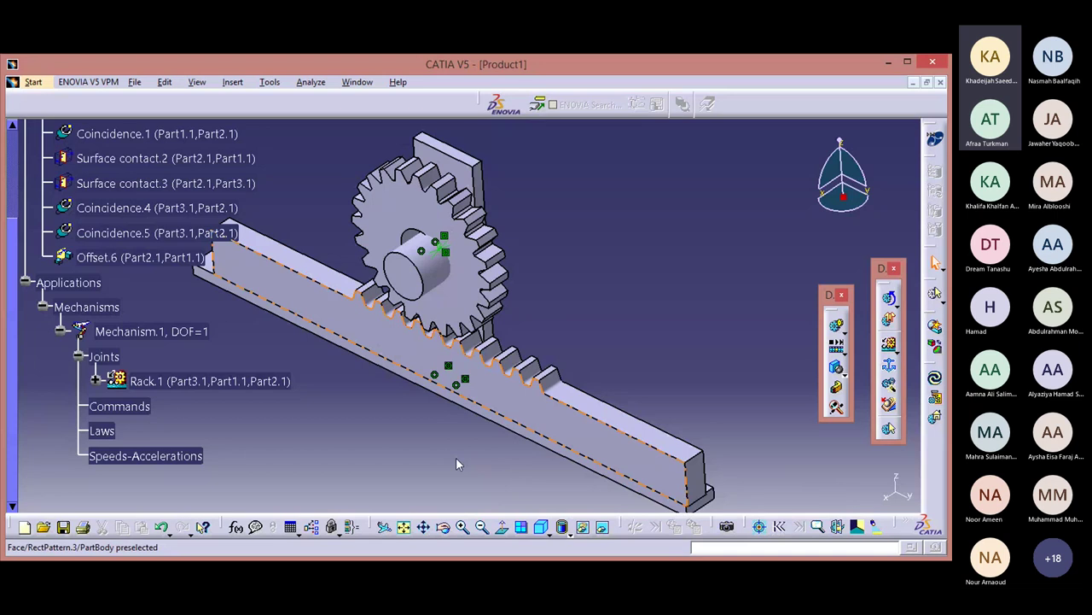
Turn the gear and rack into a side view and reopen Rack.1's properties
left_click(541, 526)
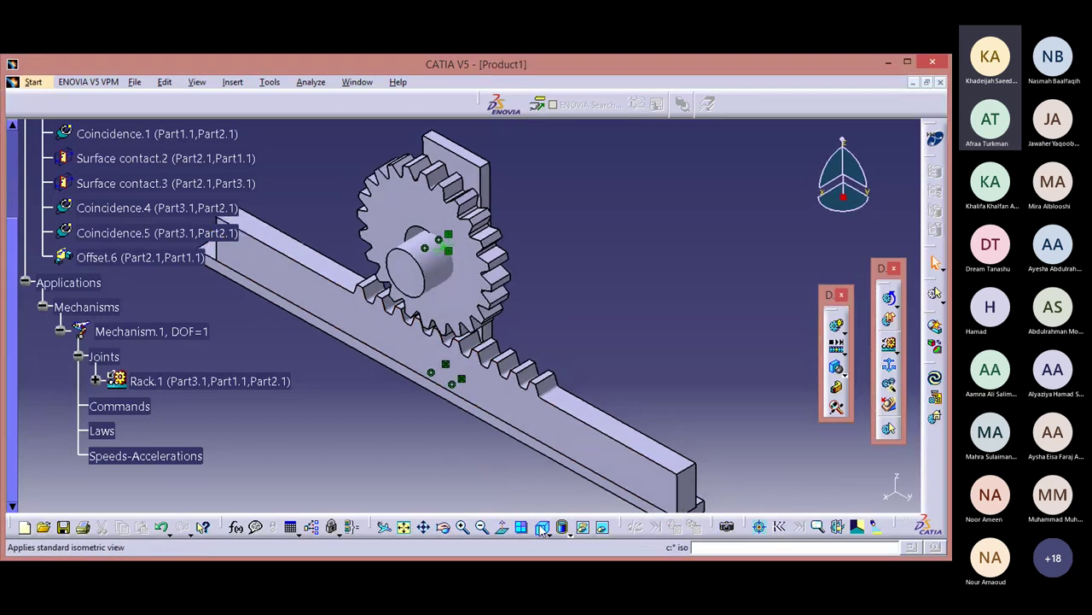
left_click(444, 529)
left_click_drag(415, 456, 488, 448)
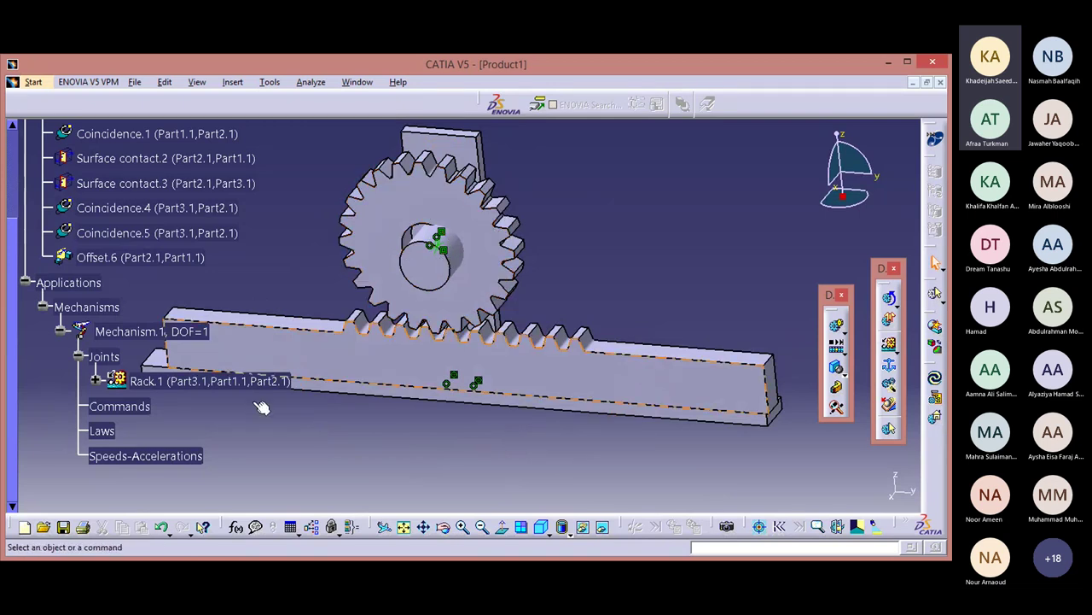
double_click(117, 386)
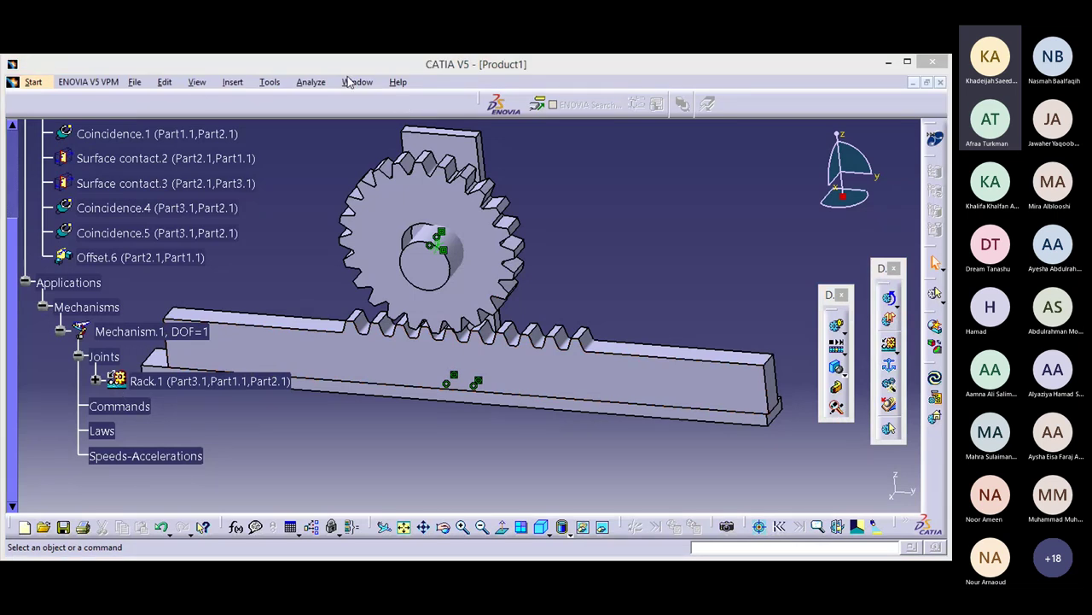
Collapse the Constraints list in the tree and open the File menu
left_click(26, 337)
scroll(15, 256, "up", 3)
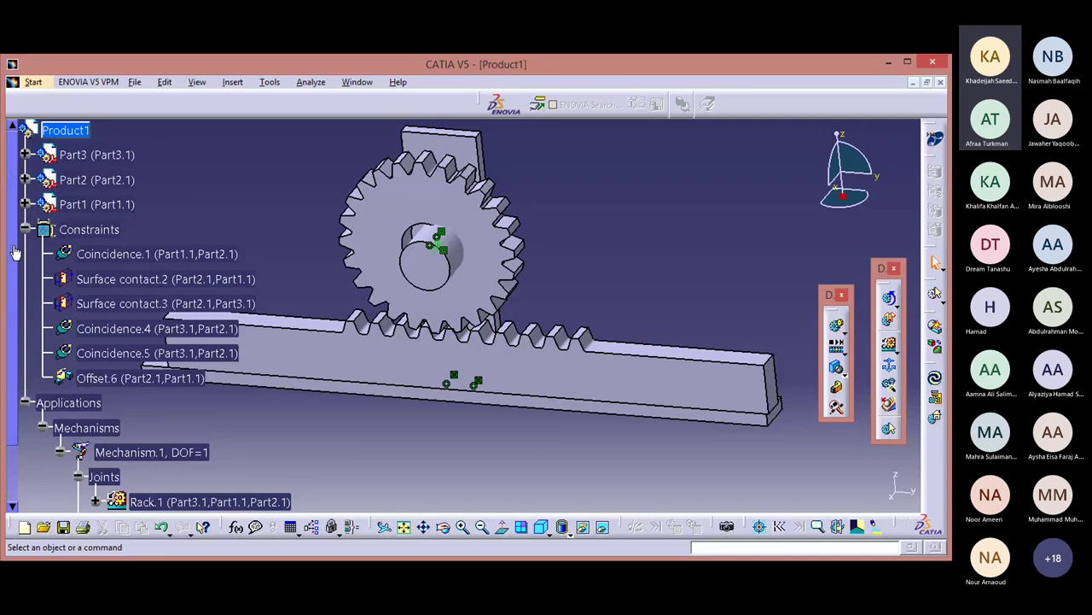
left_click(25, 229)
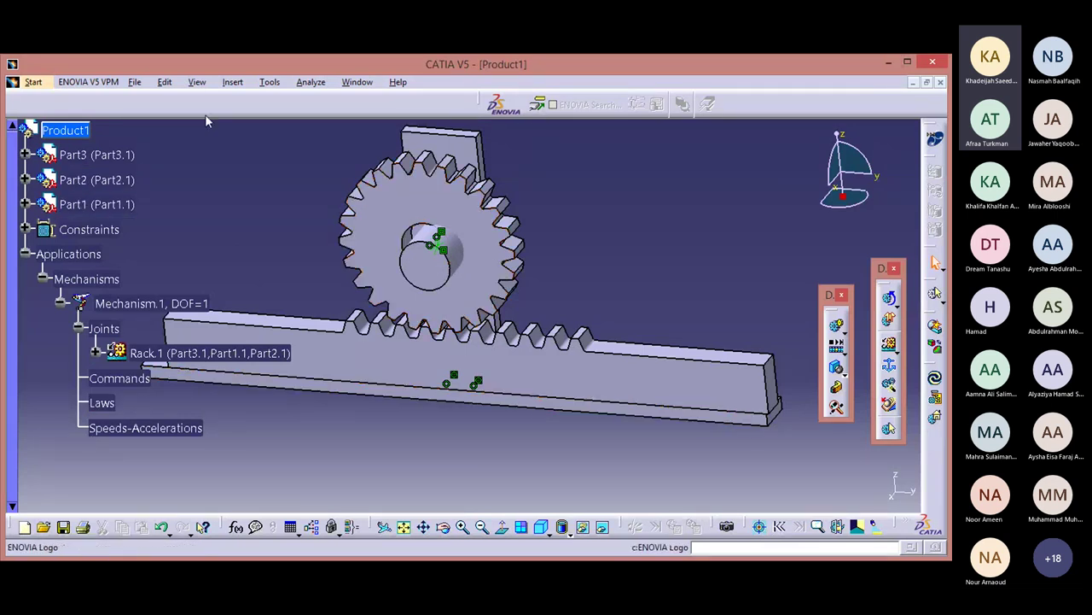
left_click(135, 82)
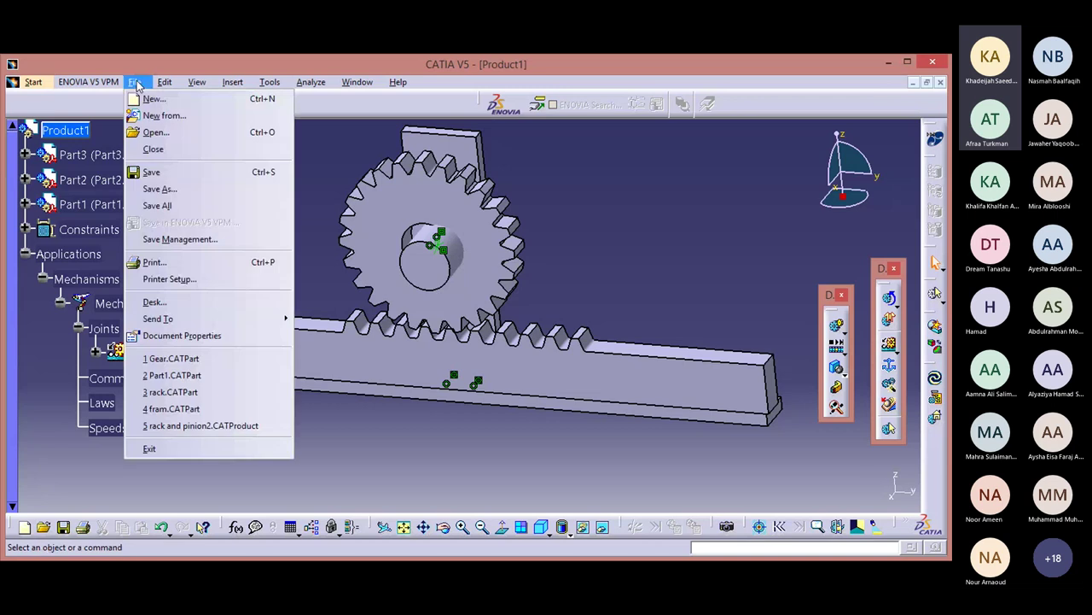
Open rack and pinion2.CATProduct from the Desktop
left_click(152, 130)
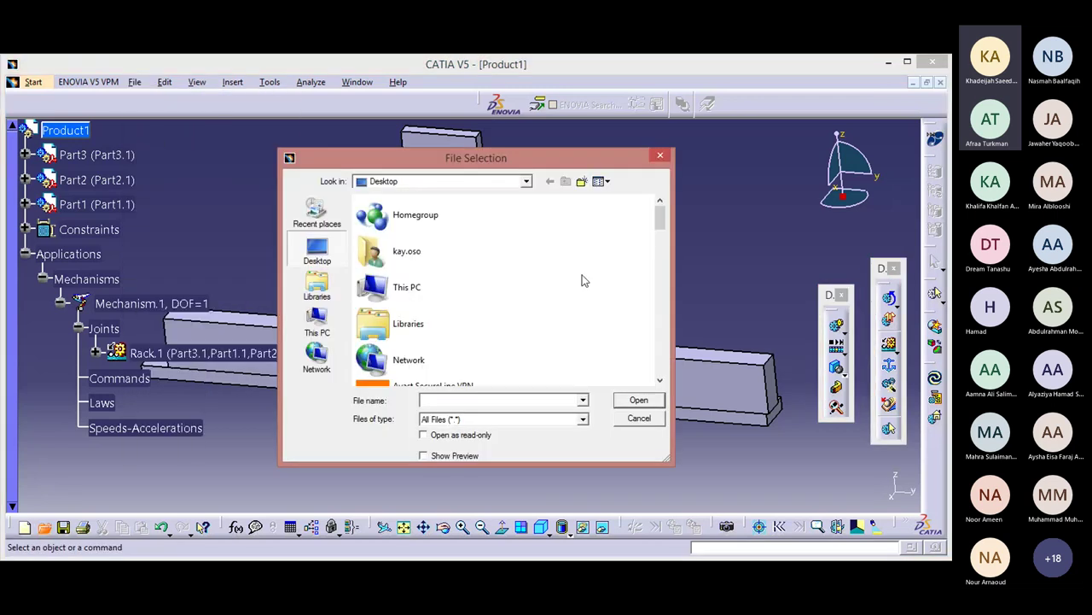
left_click_drag(659, 227, 649, 380)
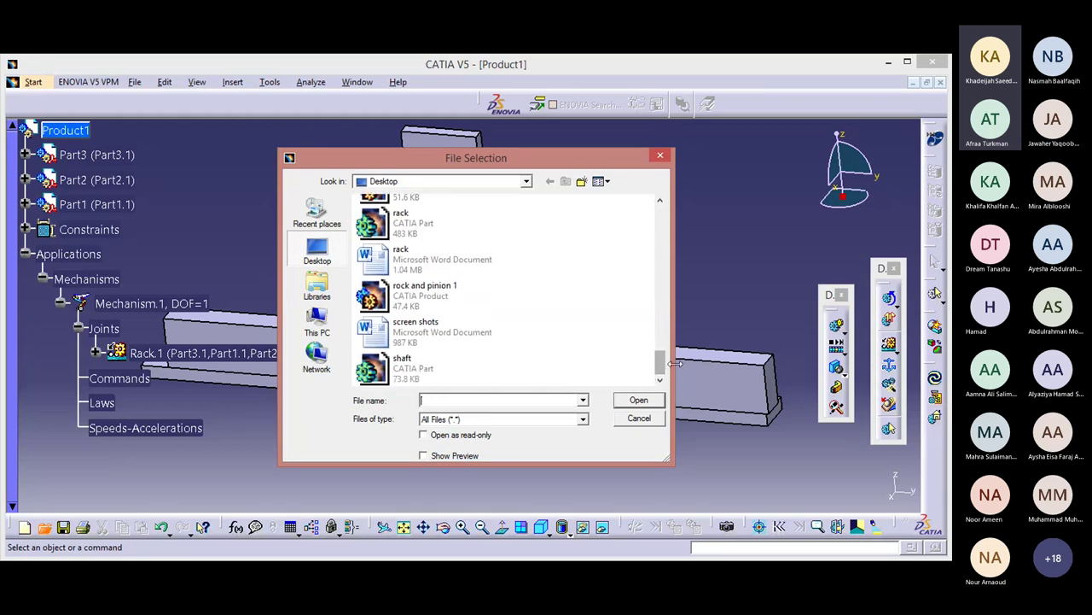
scroll(664, 373, "up", 2)
left_click(448, 280)
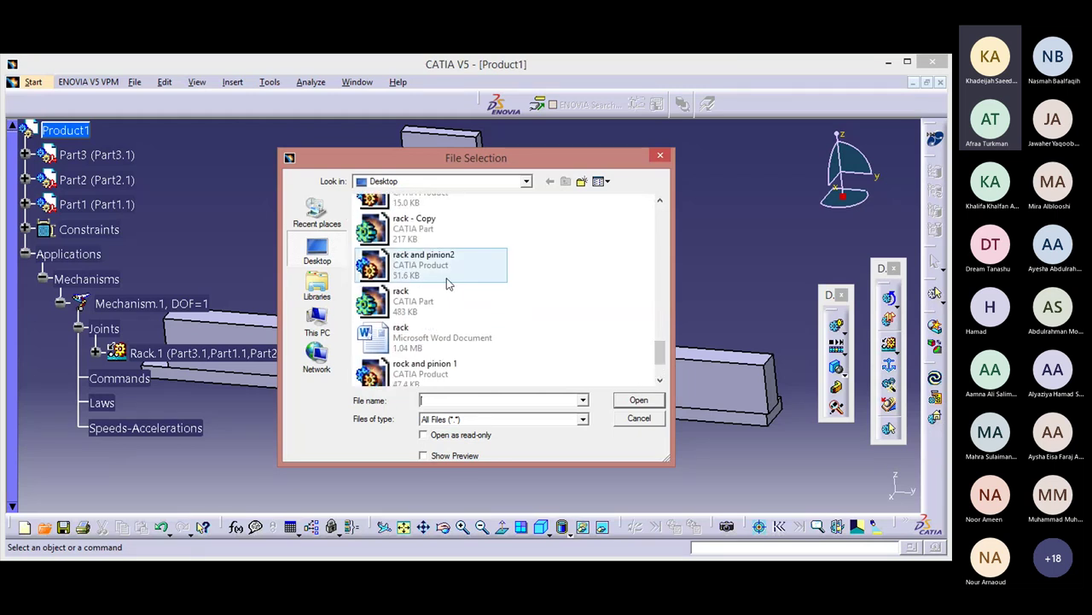
double_click(446, 278)
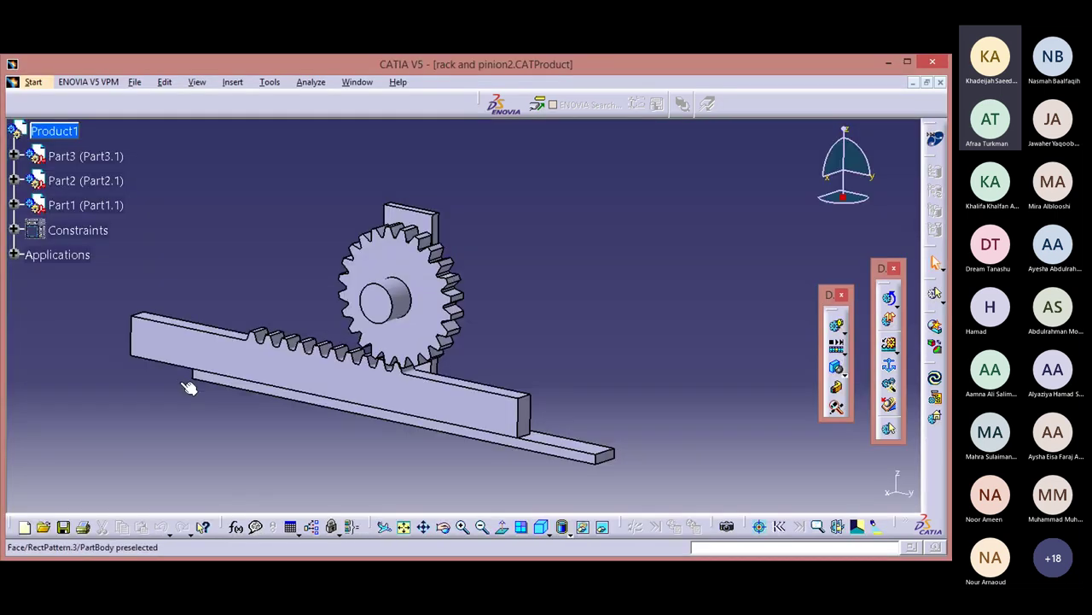
Expand Applications > Simulation and open Simulation.1 in Edit Simulation
left_click(13, 254)
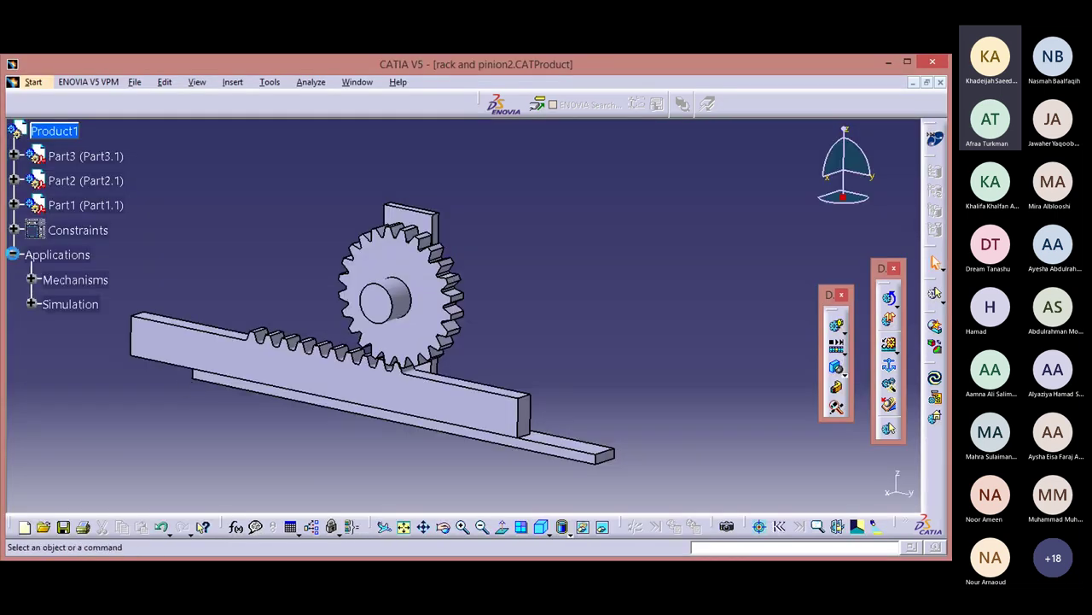
left_click(31, 300)
left_click(32, 303)
left_click(32, 305)
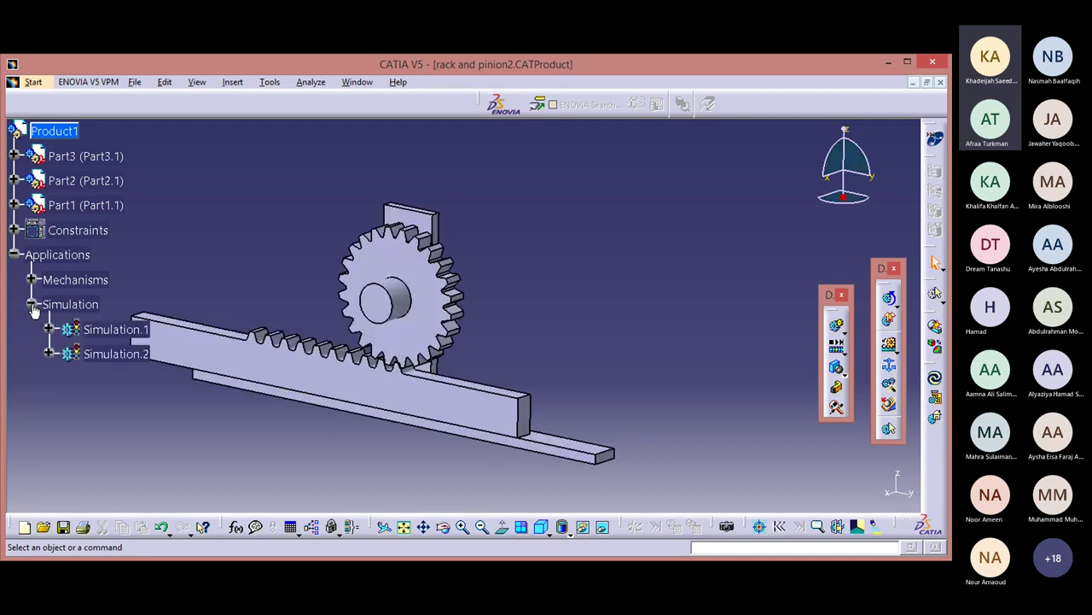
double_click(88, 328)
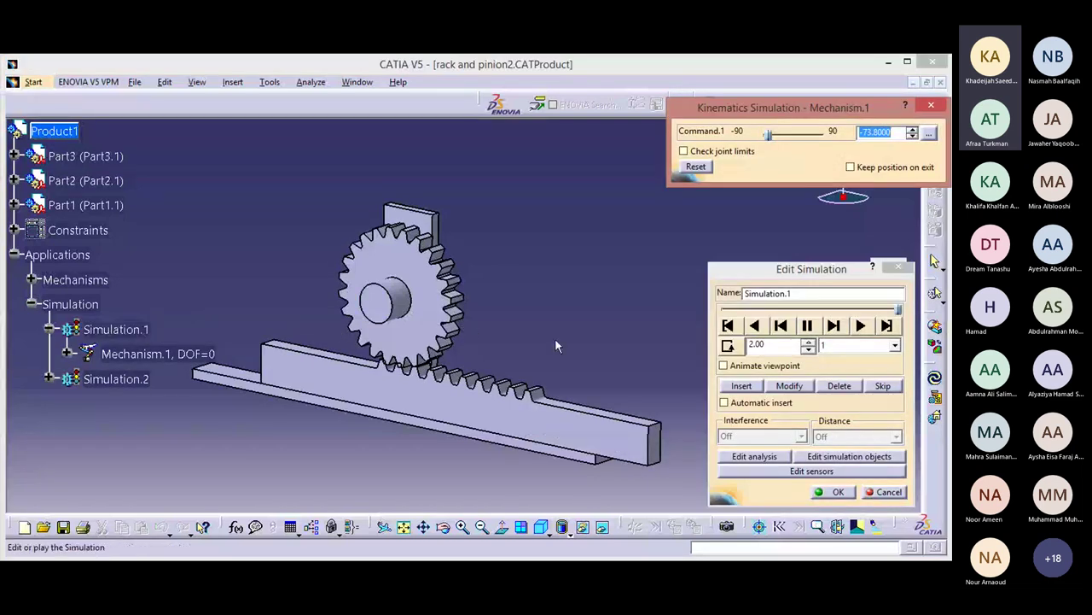
Set the simulation step to 0.01, move Command.1 to about -57.6, then rewind to 0.00
left_click(756, 327)
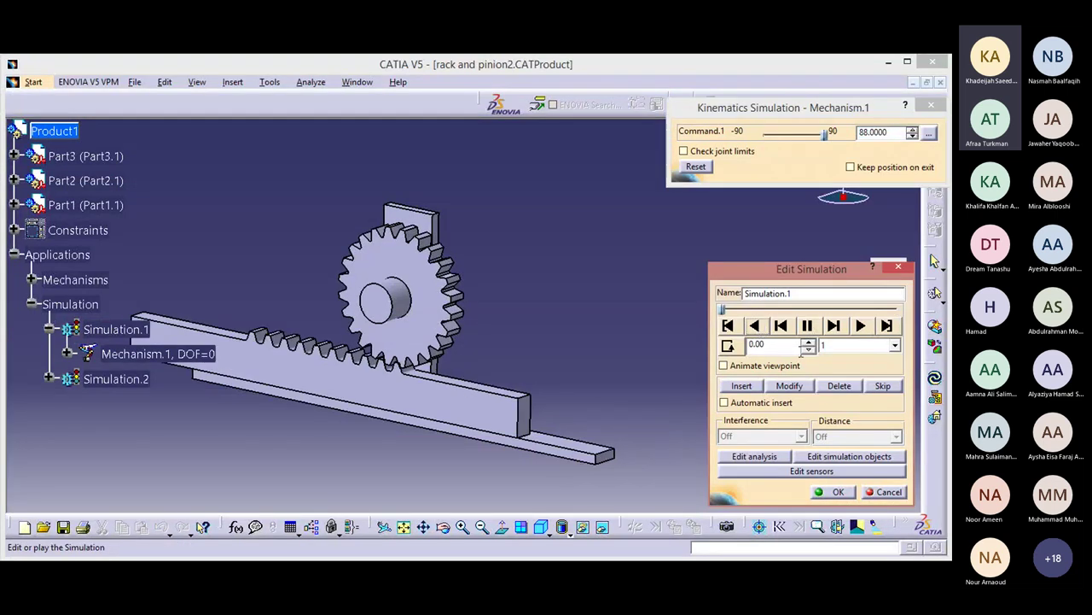
left_click(894, 345)
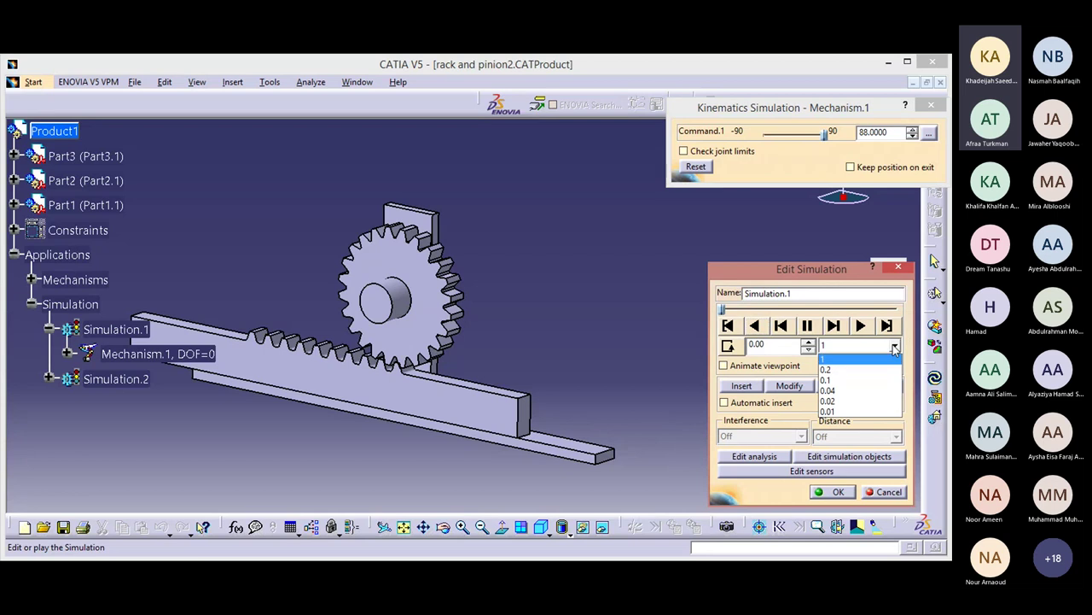
left_click(857, 413)
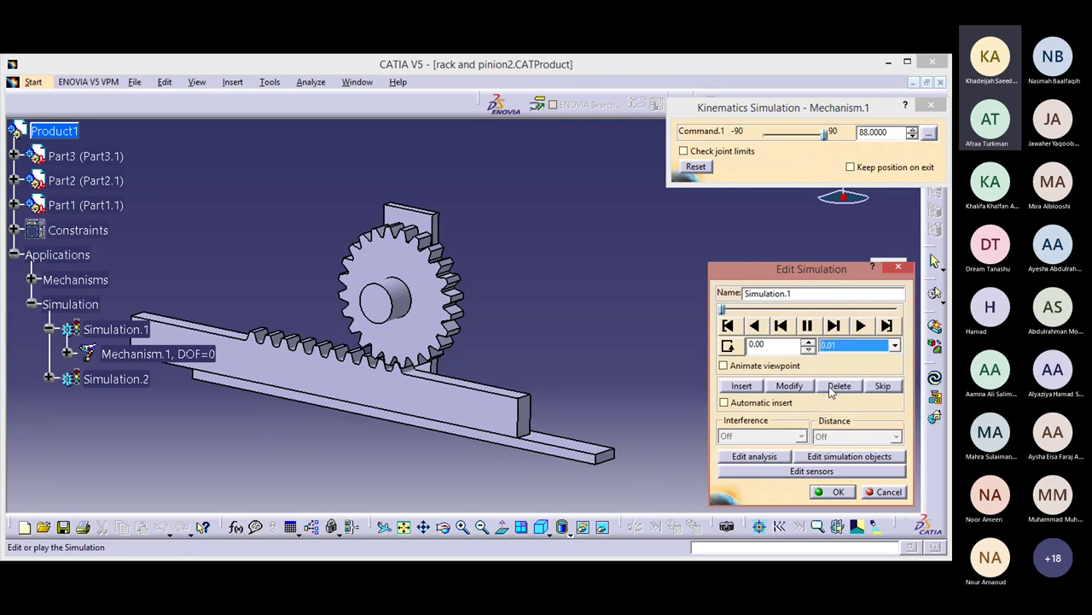
left_click(810, 342)
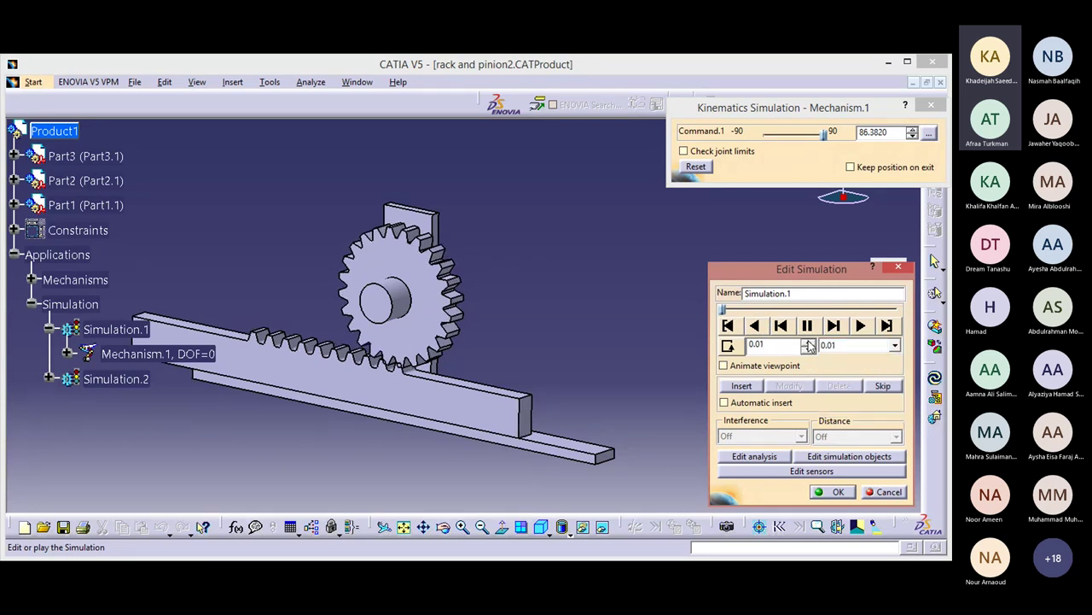
left_click_drag(826, 138, 774, 136)
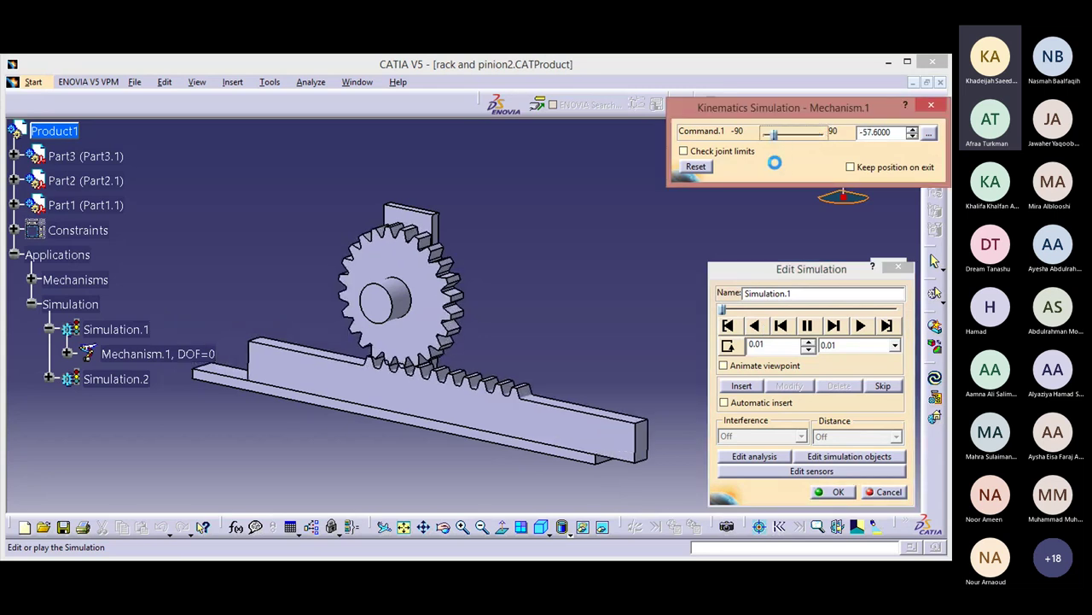
left_click(755, 327)
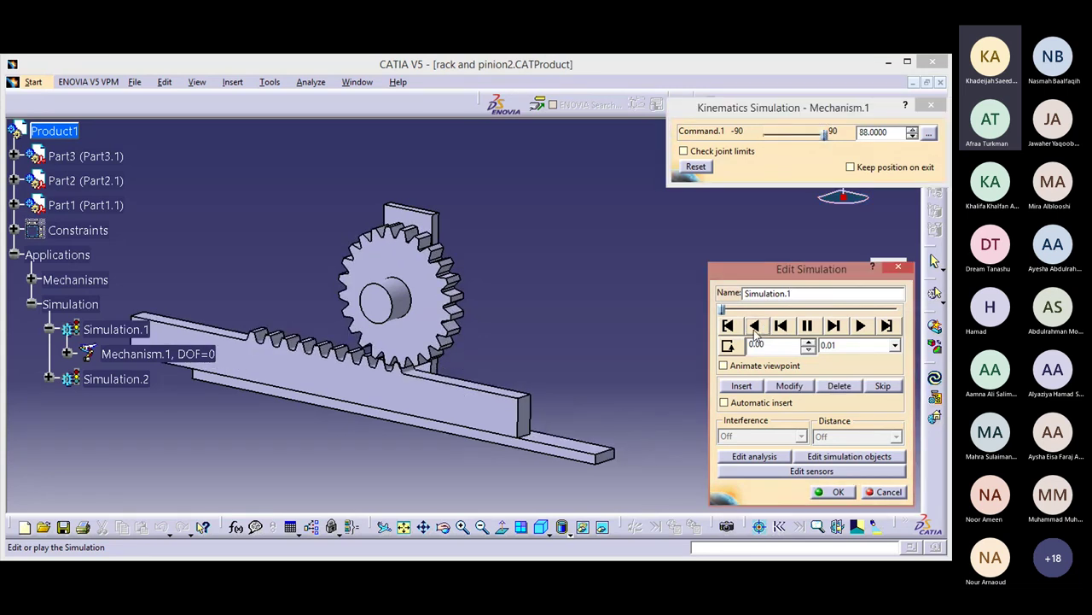
Play the rack-and-pinion simulation forward and backward twice
left_click(860, 326)
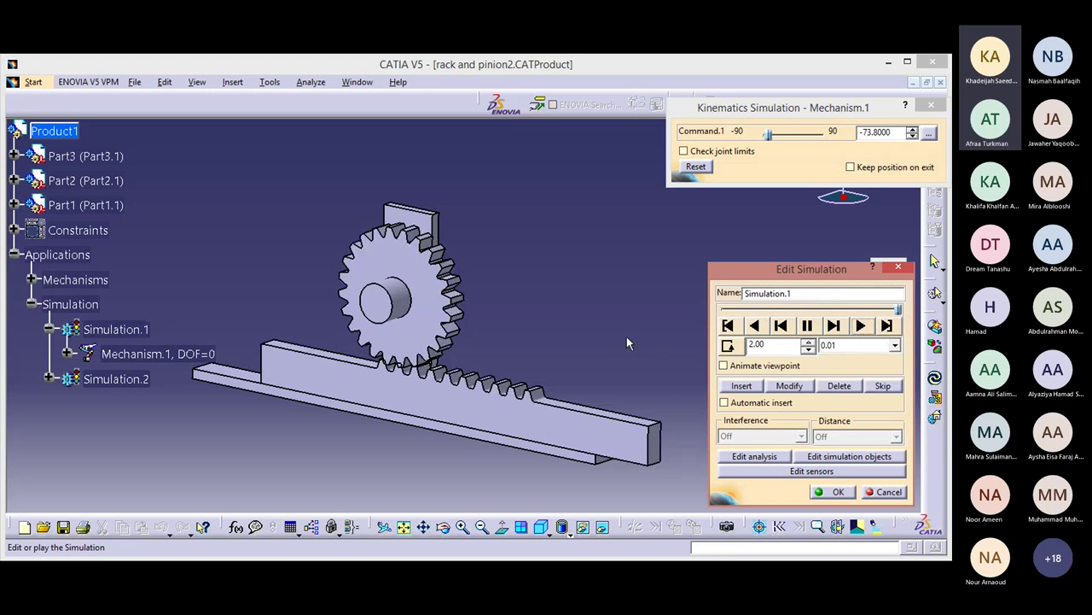
left_click(756, 326)
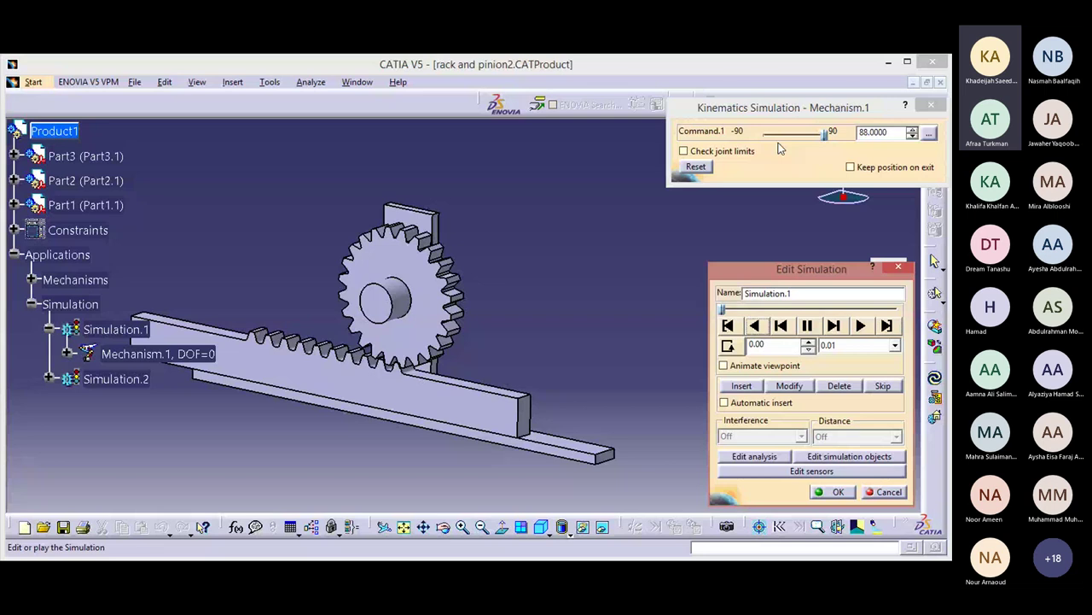
left_click(861, 327)
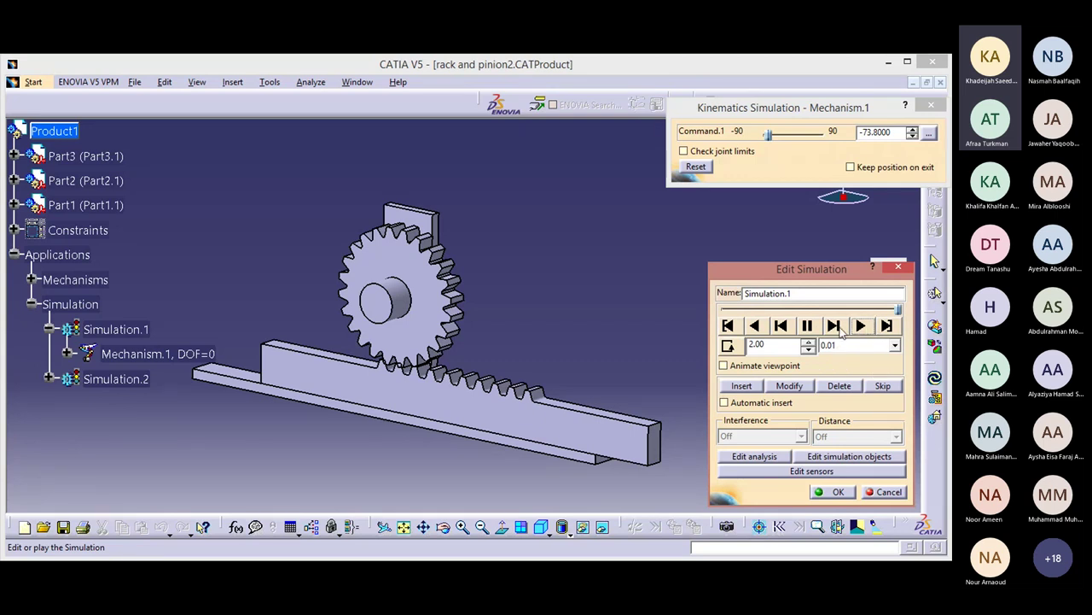
left_click(756, 327)
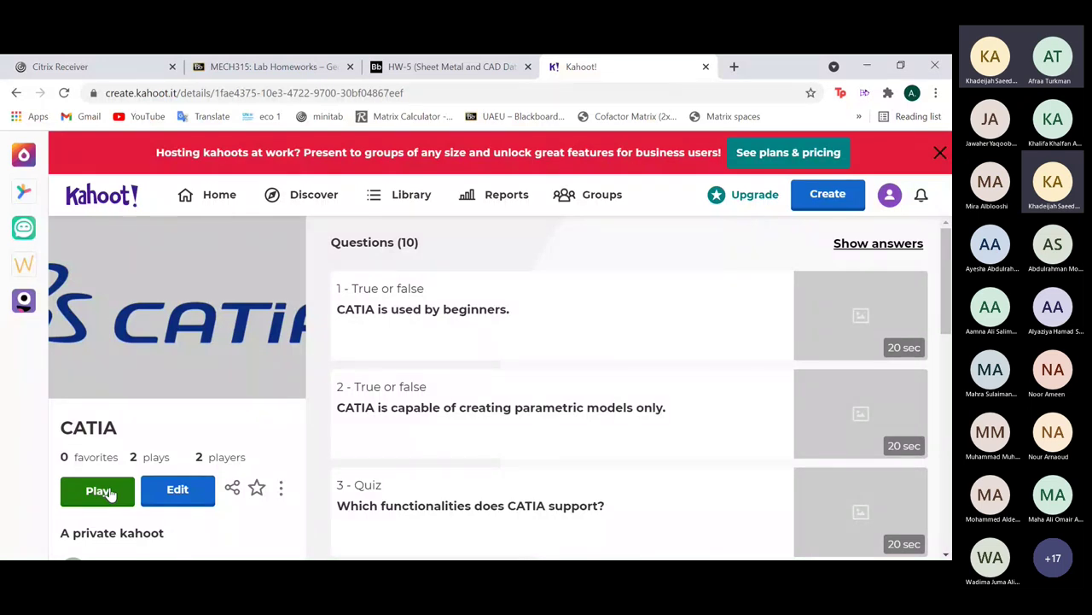
Host the CATIA kahoot live and start a classic player-vs-player game
left_click(98, 491)
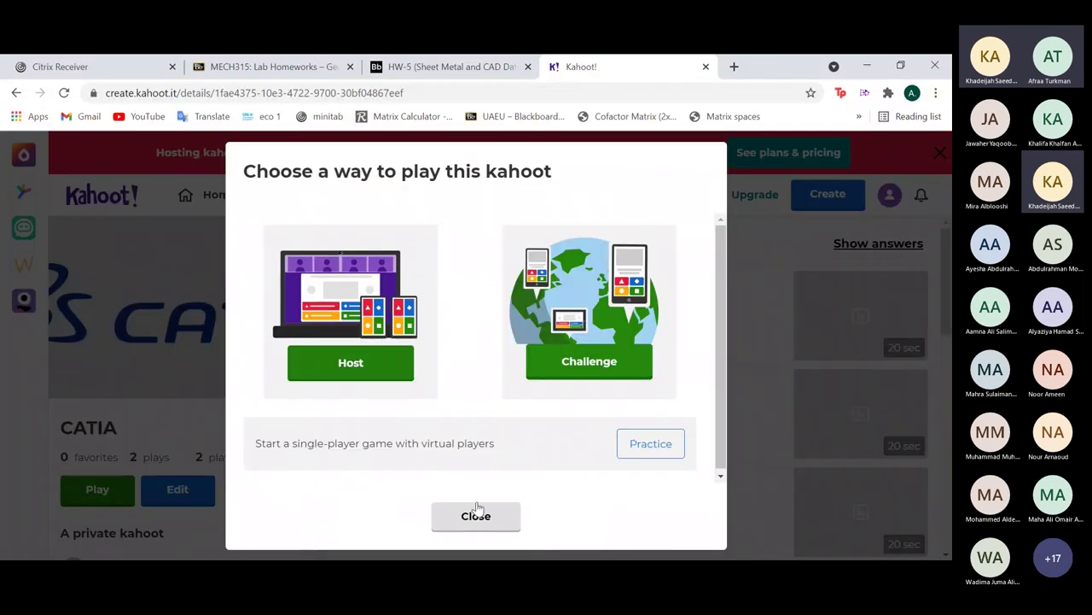
left_click(383, 383)
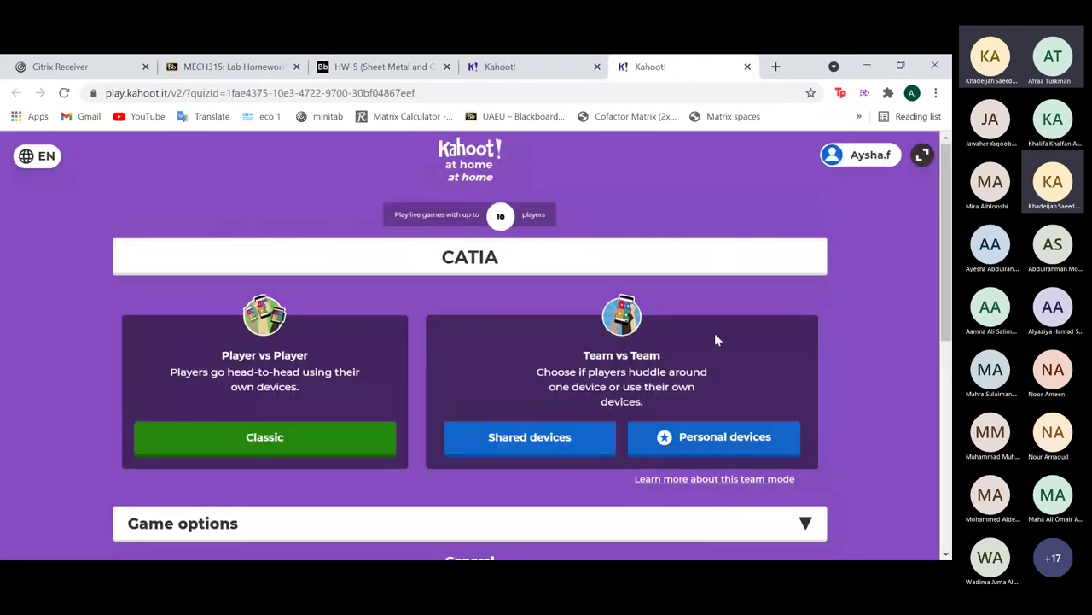
scroll(715, 333, "down", 1)
scroll(716, 339, "down", 1)
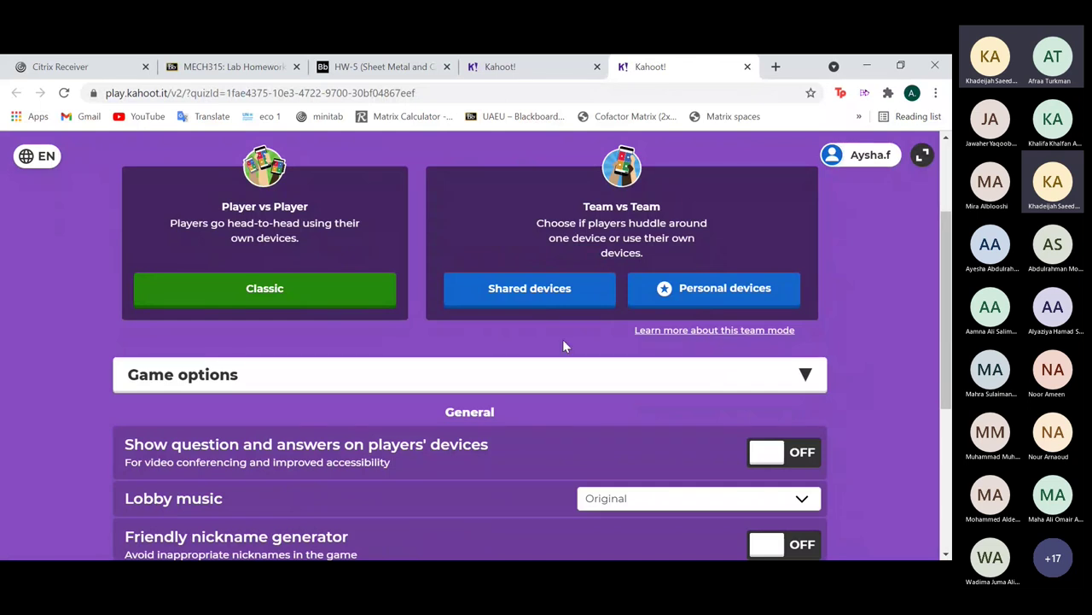
left_click(371, 295)
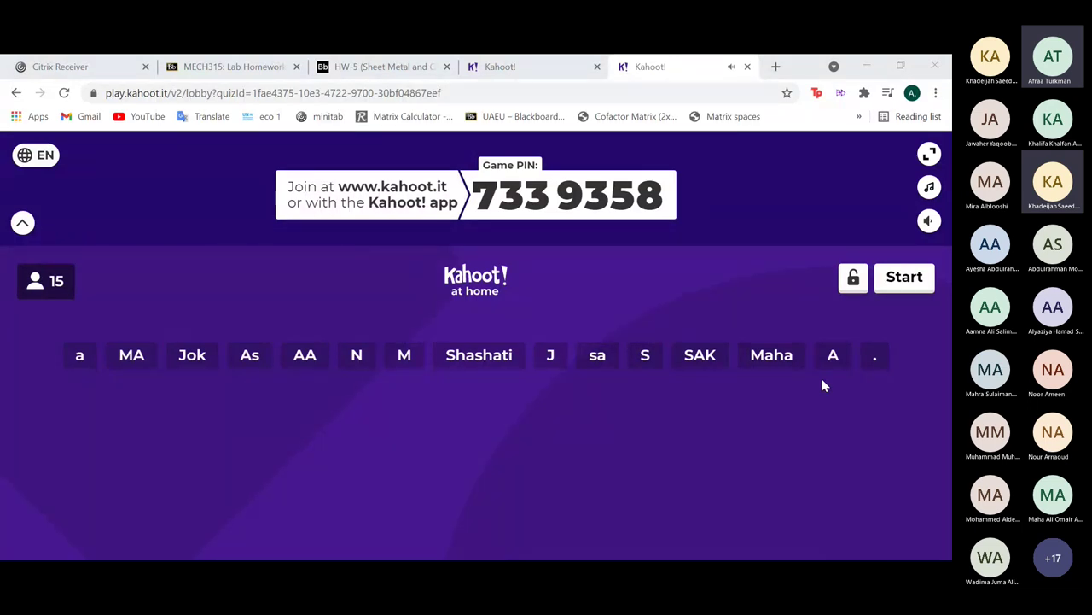
Start the quiz for the 16 players waiting in the lobby
left_click(917, 284)
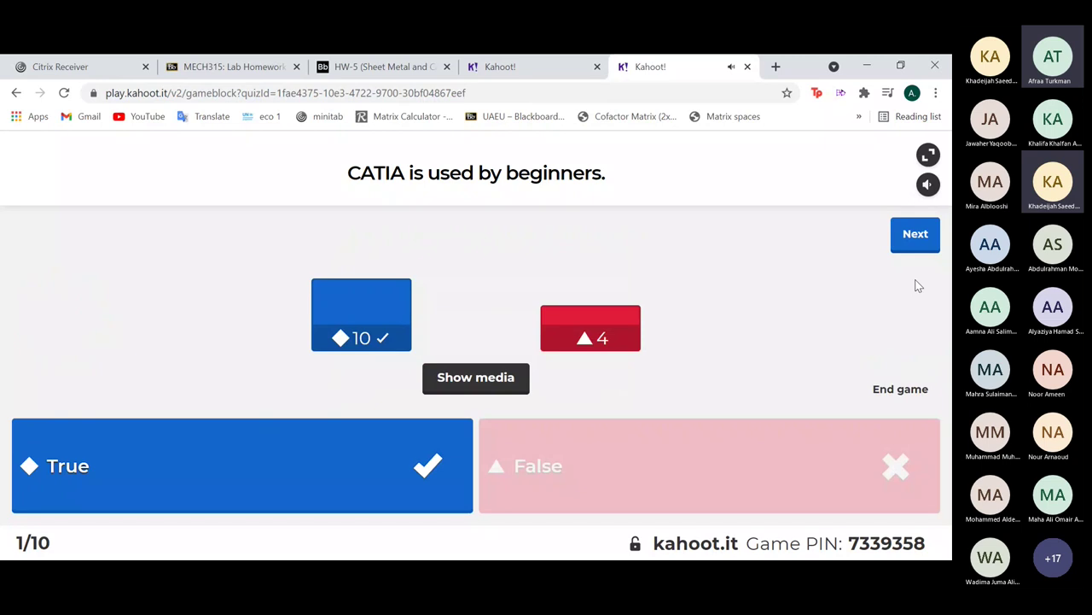
Show question 1's scoreboard, run question 2 with an early end, show its scoreboard, and advance
left_click(915, 241)
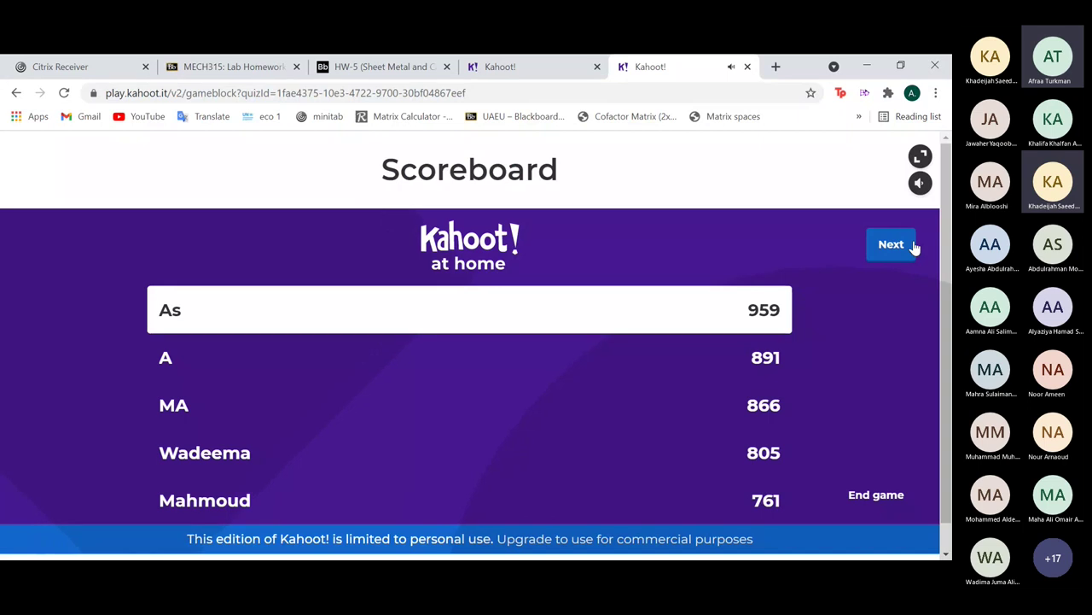
left_click(891, 245)
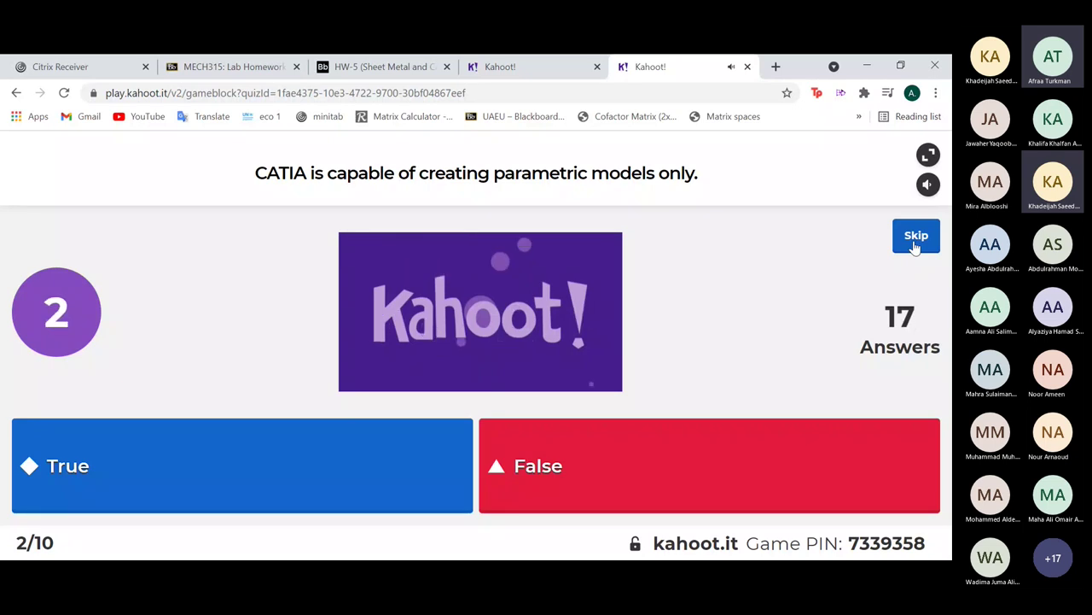
left_click(915, 243)
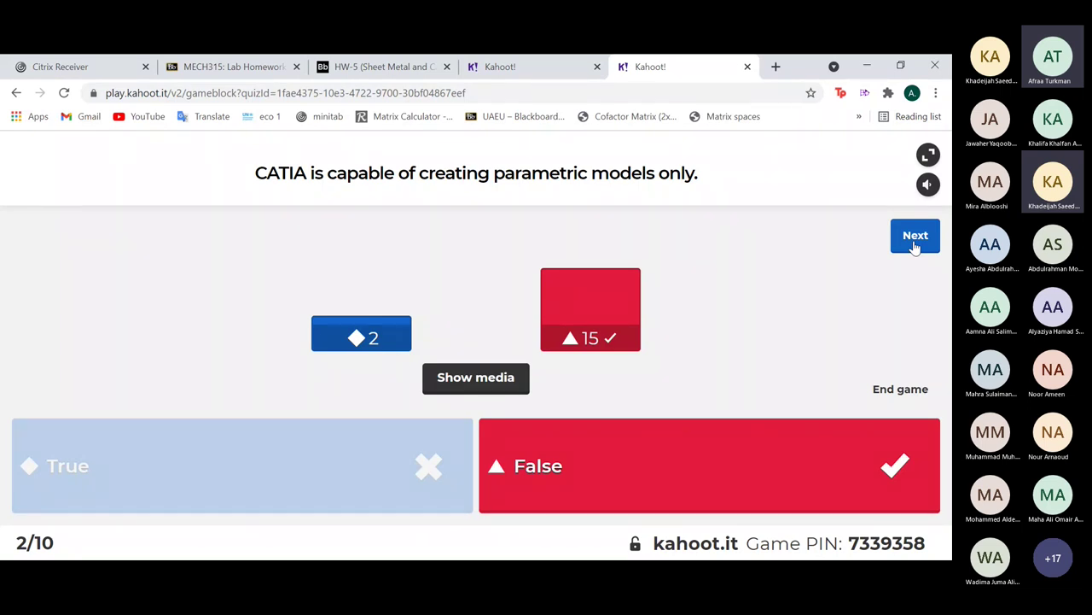
left_click(915, 245)
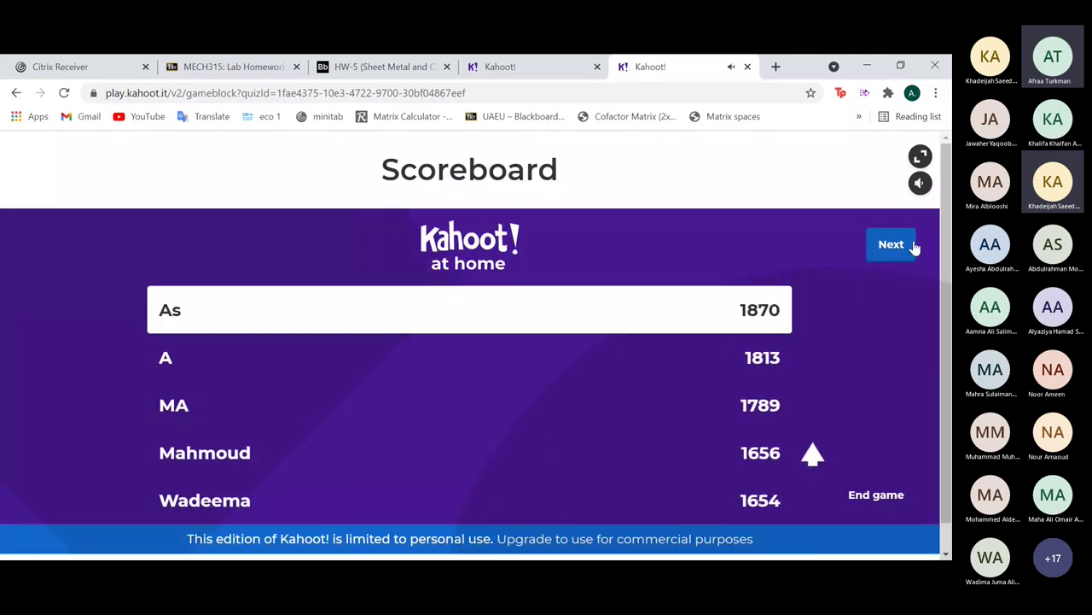
left_click(891, 245)
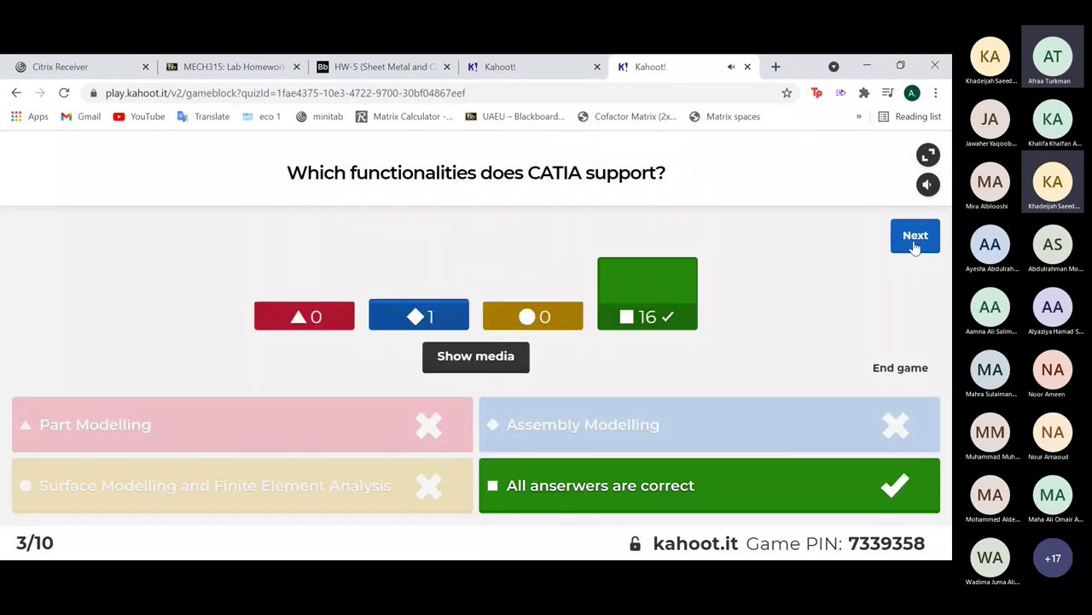
Show question 3's scoreboard, run the aerospace-origin question 4, and show its scoreboard
left_click(915, 242)
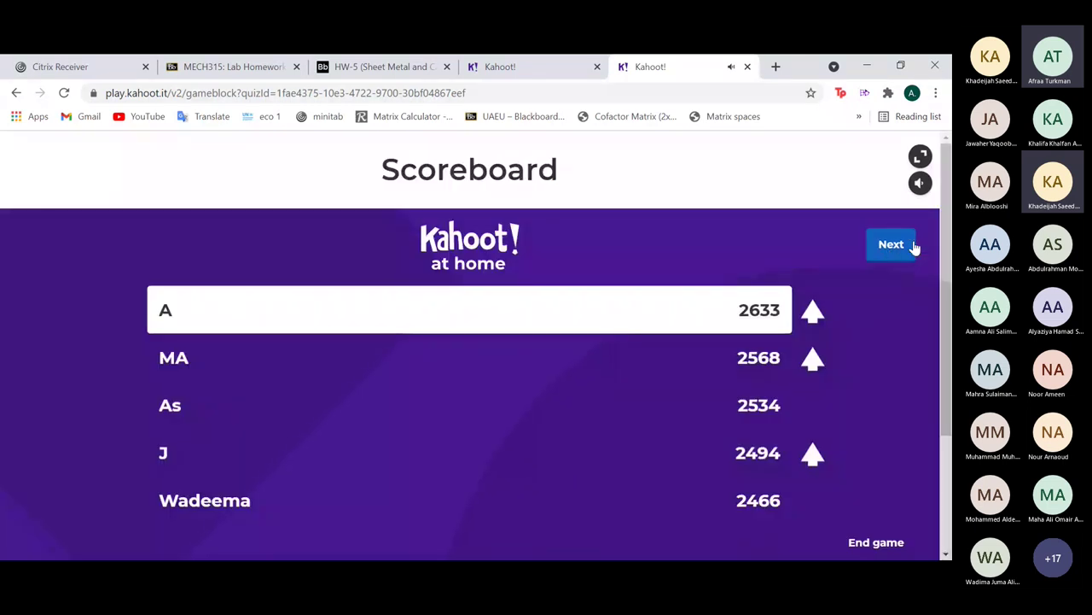
left_click(914, 245)
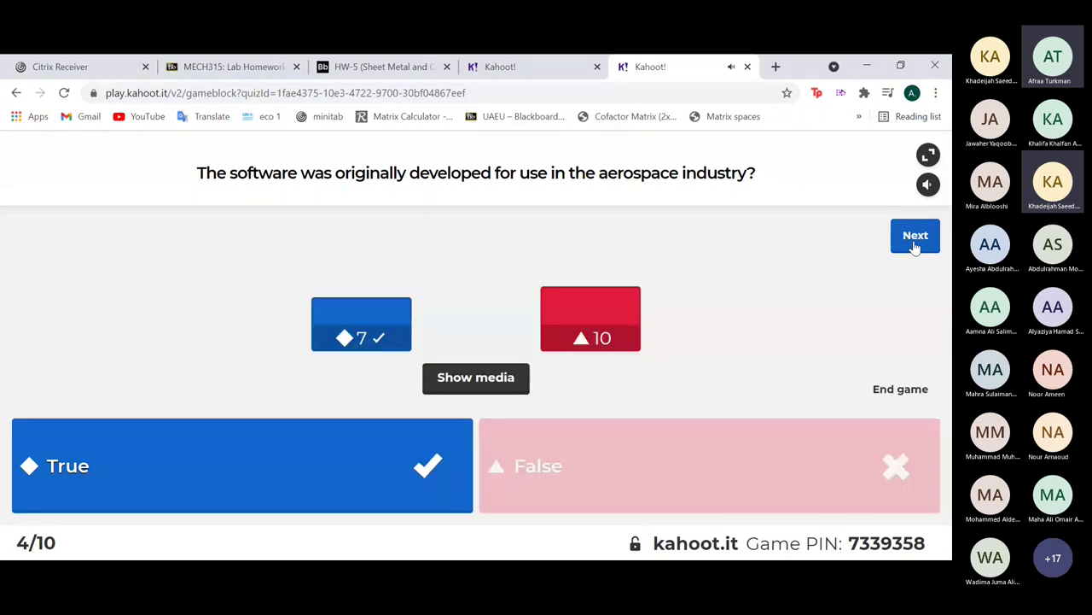
left_click(914, 246)
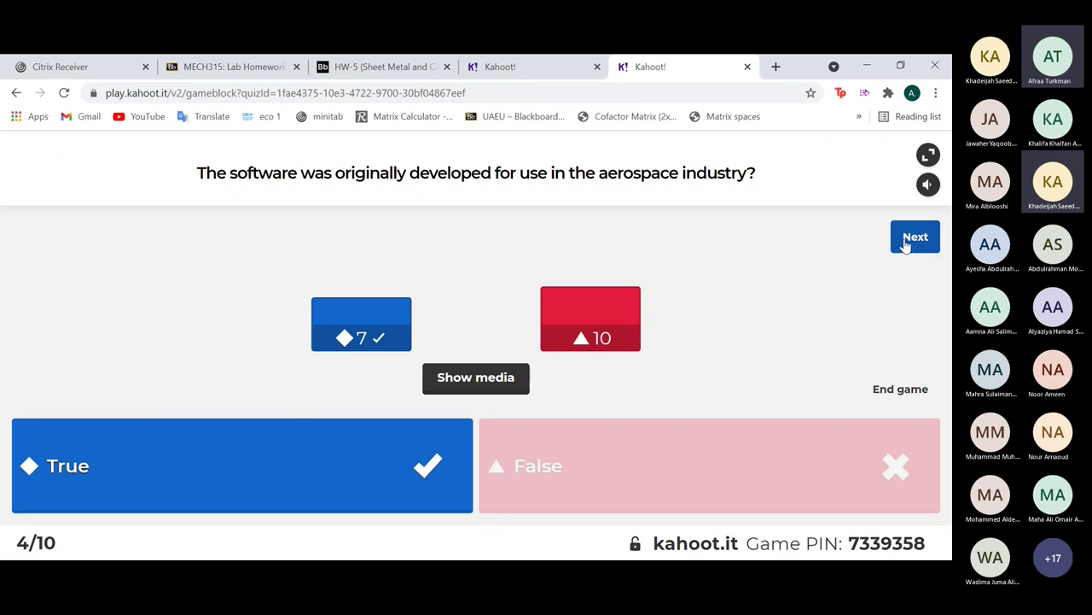
left_click(911, 248)
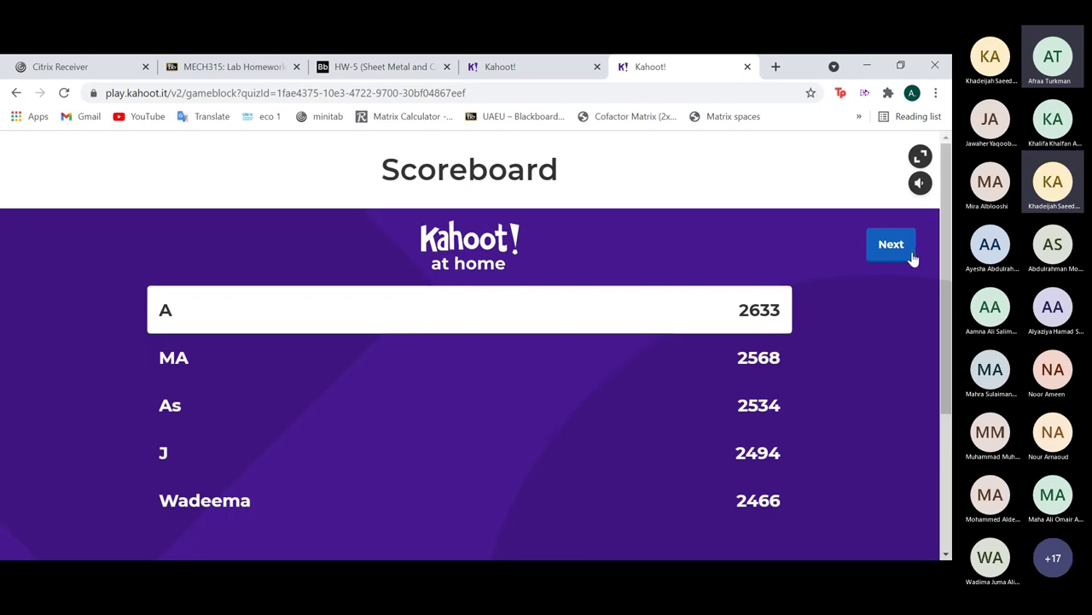
Run question 5, end it early to reveal the answer, and show the scoreboard
left_click(891, 246)
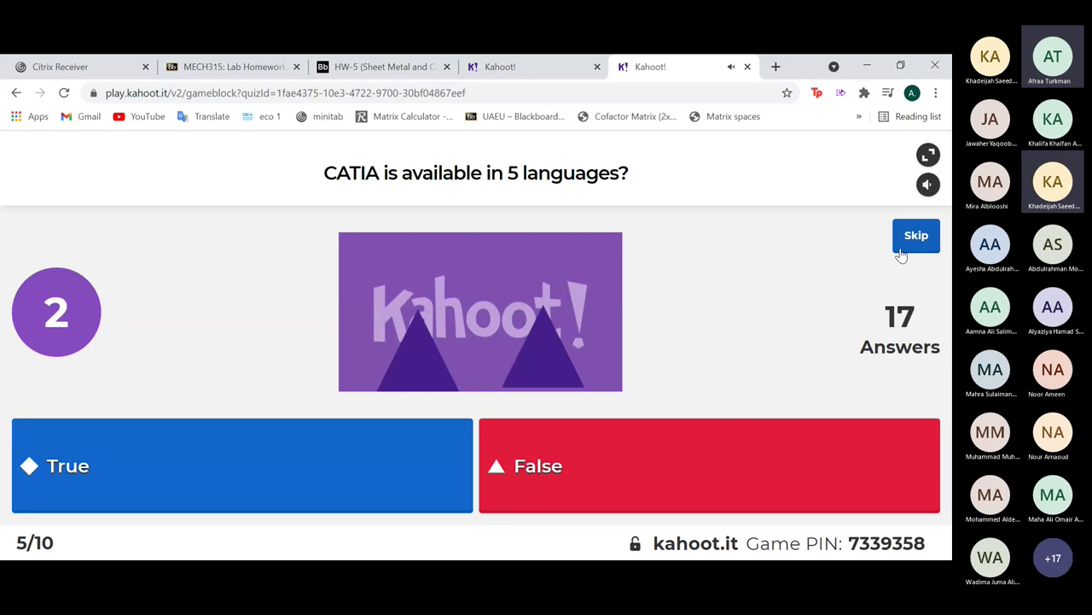
left_click(900, 249)
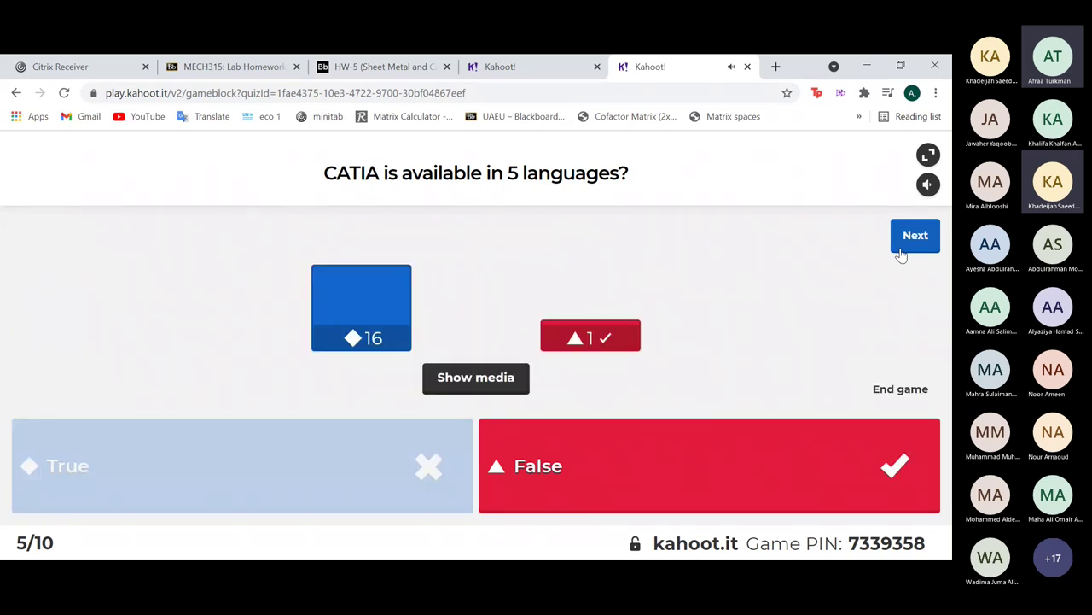
left_click(914, 242)
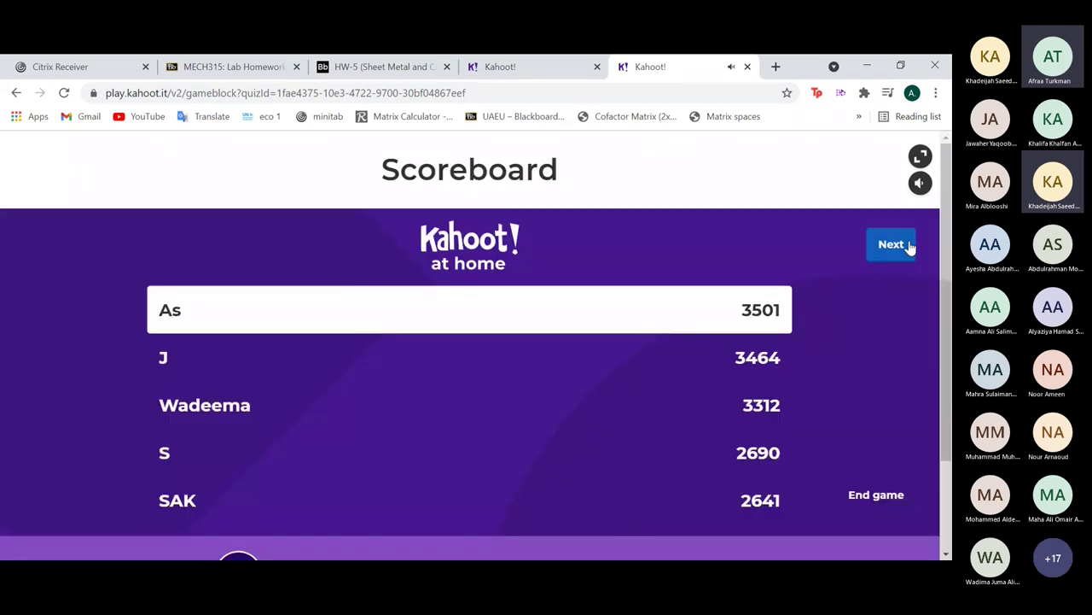
Run question 6 on the most common CAD extension, revealing STEP, then show the scoreboard
left_click(892, 244)
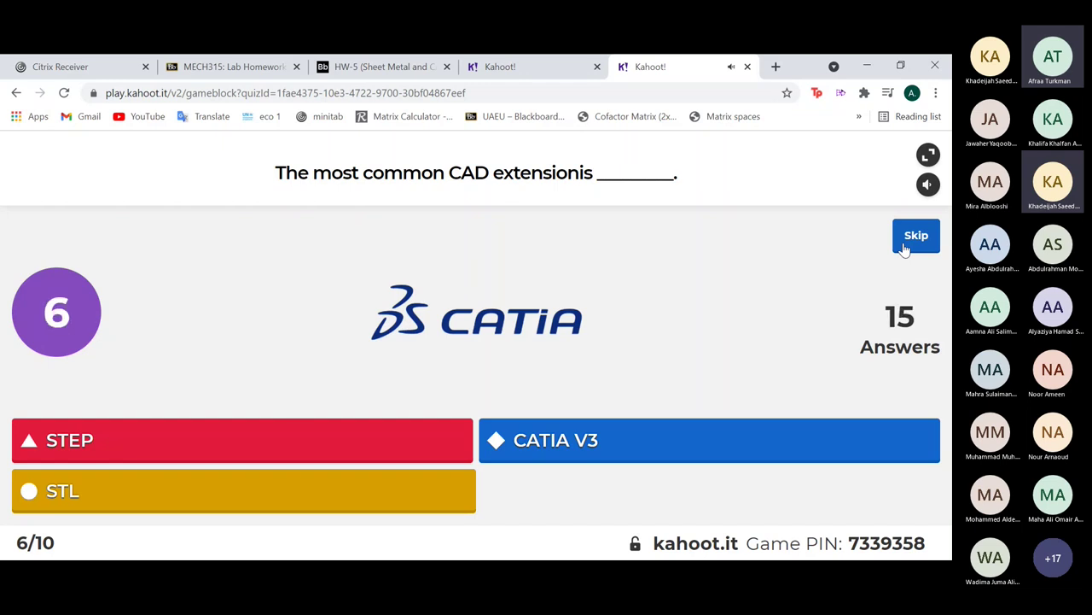
left_click(915, 236)
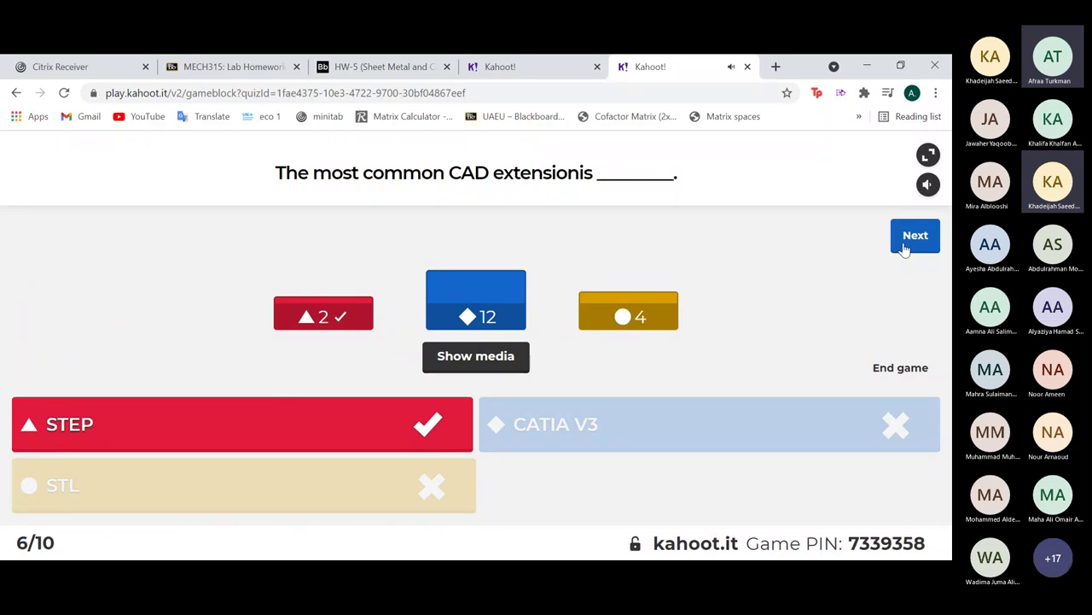
left_click(905, 247)
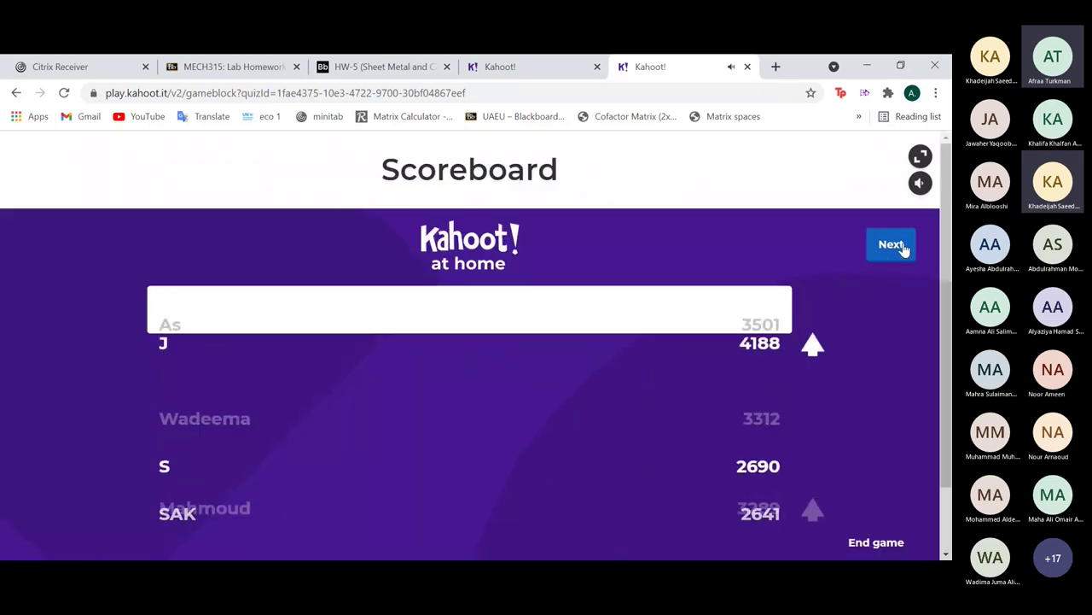
Run questions 7 and 8, ending 8 early, show the scoreboards, and start question 9
left_click(904, 247)
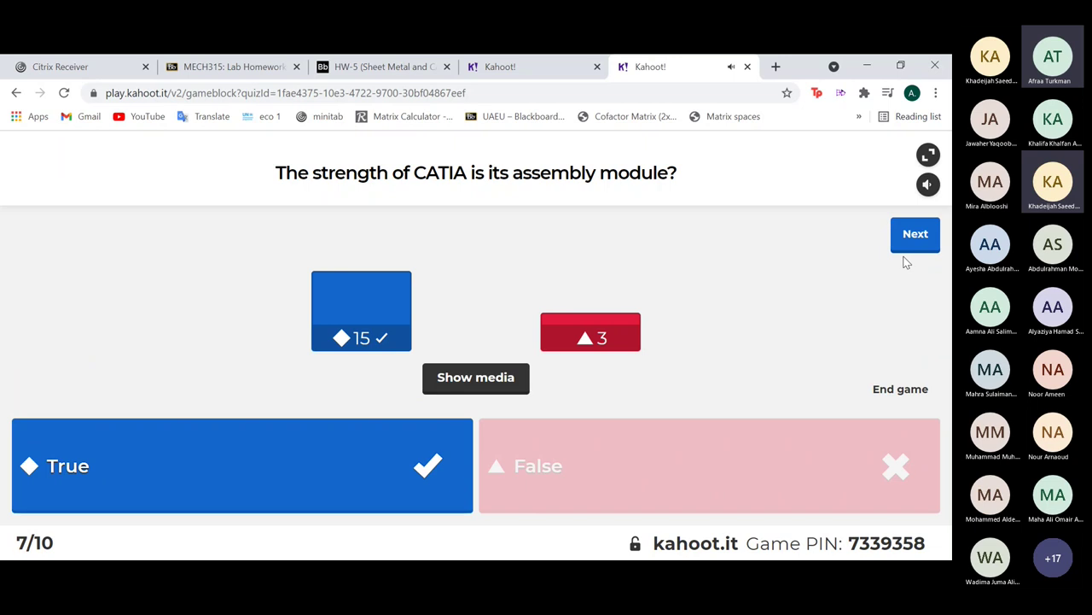
left_click(911, 238)
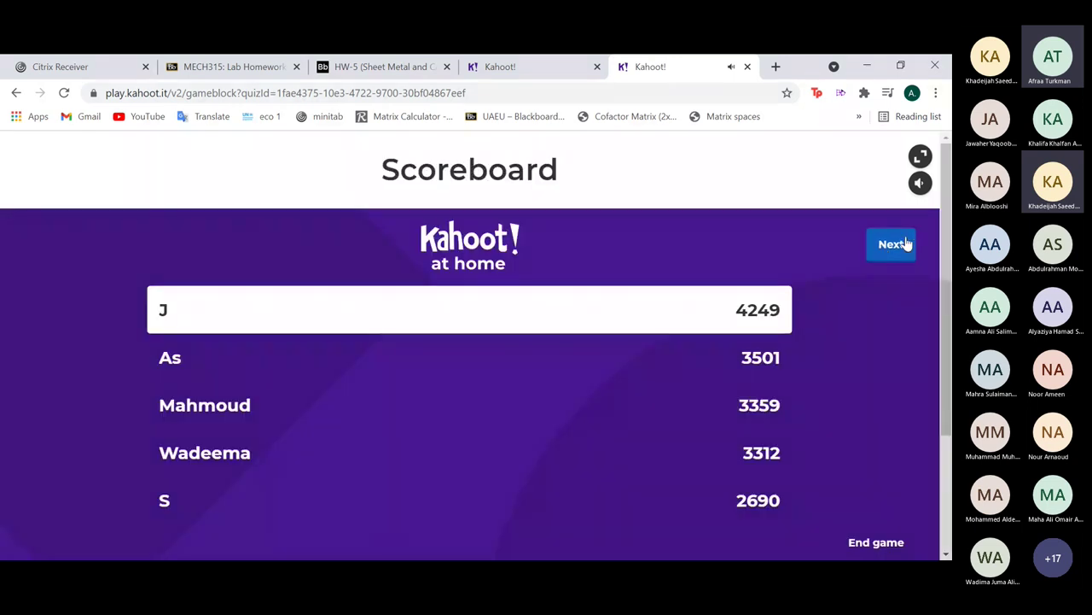
left_click(910, 239)
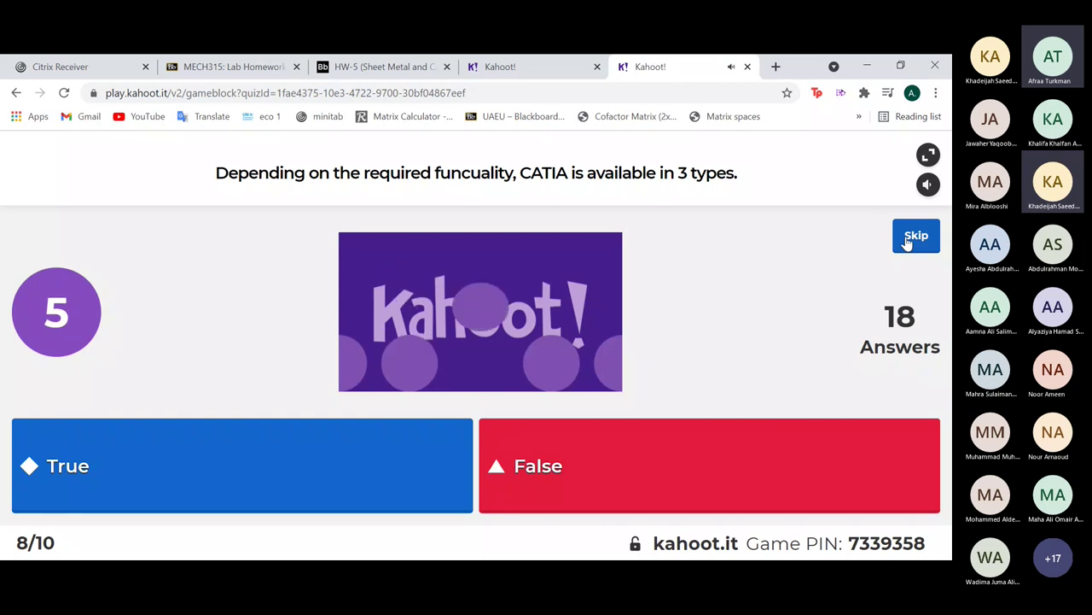
left_click(907, 242)
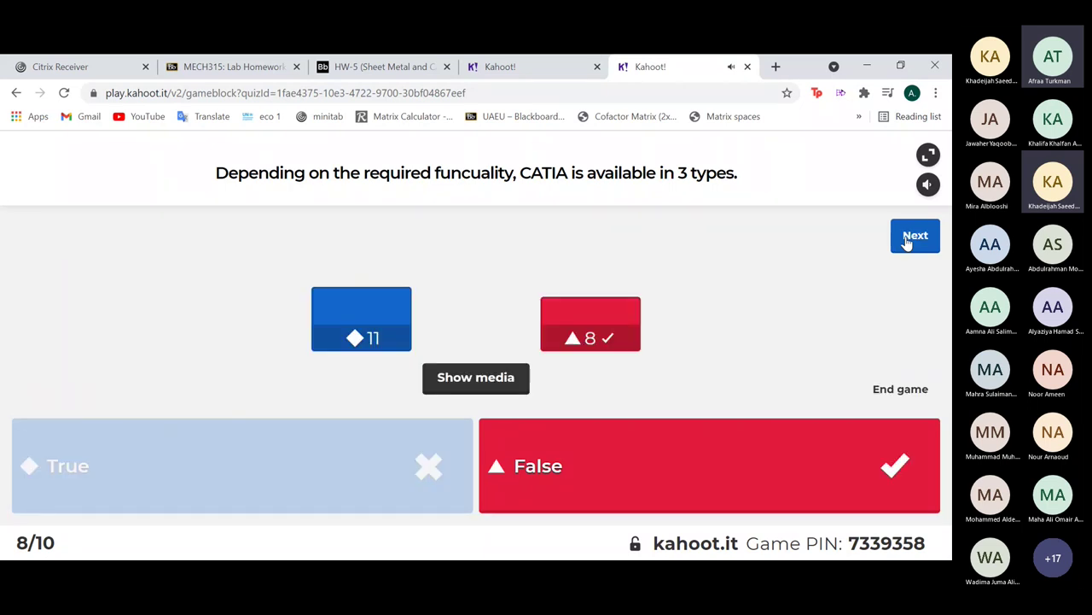
left_click(911, 236)
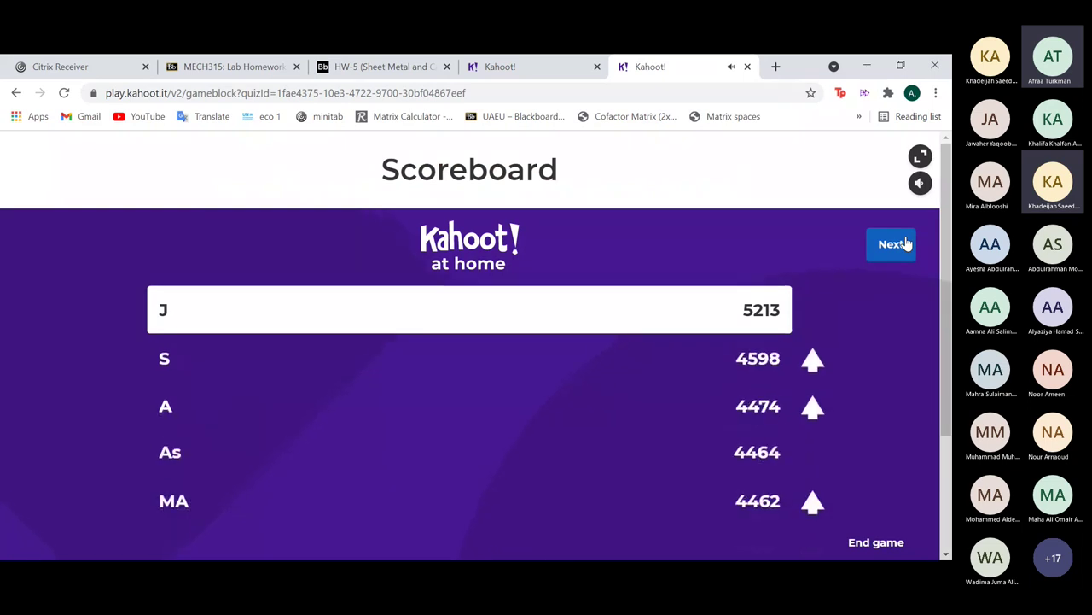
left_click(892, 244)
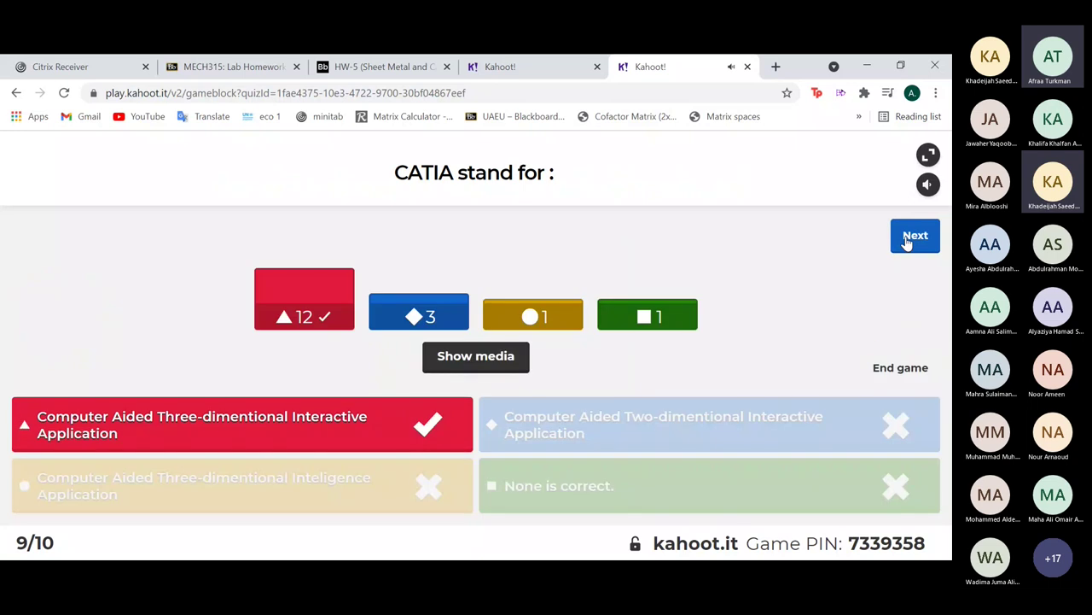
Show question 9's scoreboard and open final question 10, 'CATIA is compatible with Solaris.'
left_click(908, 242)
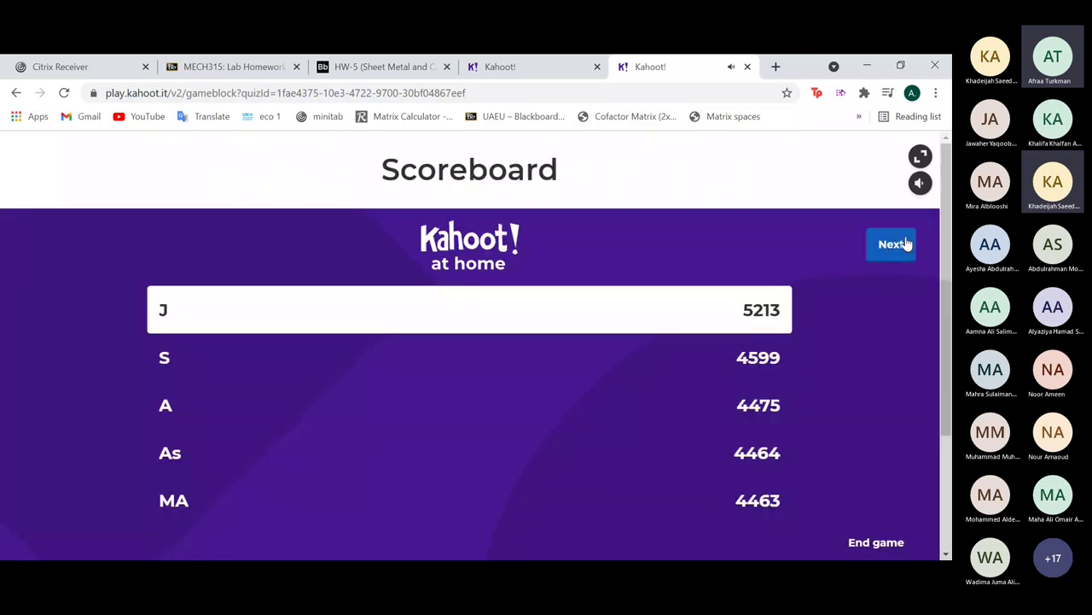
left_click(906, 243)
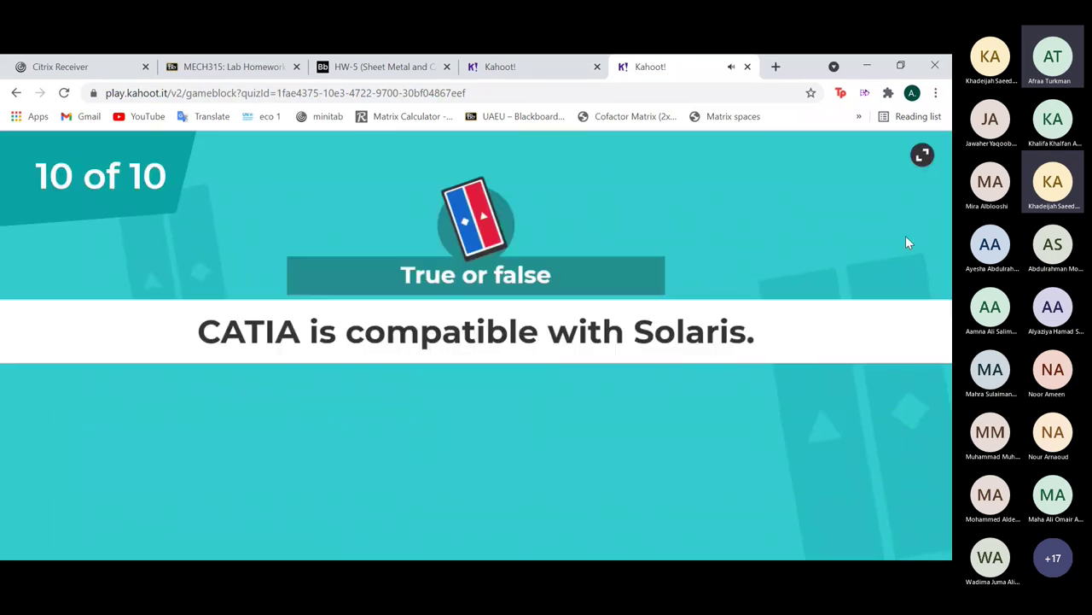